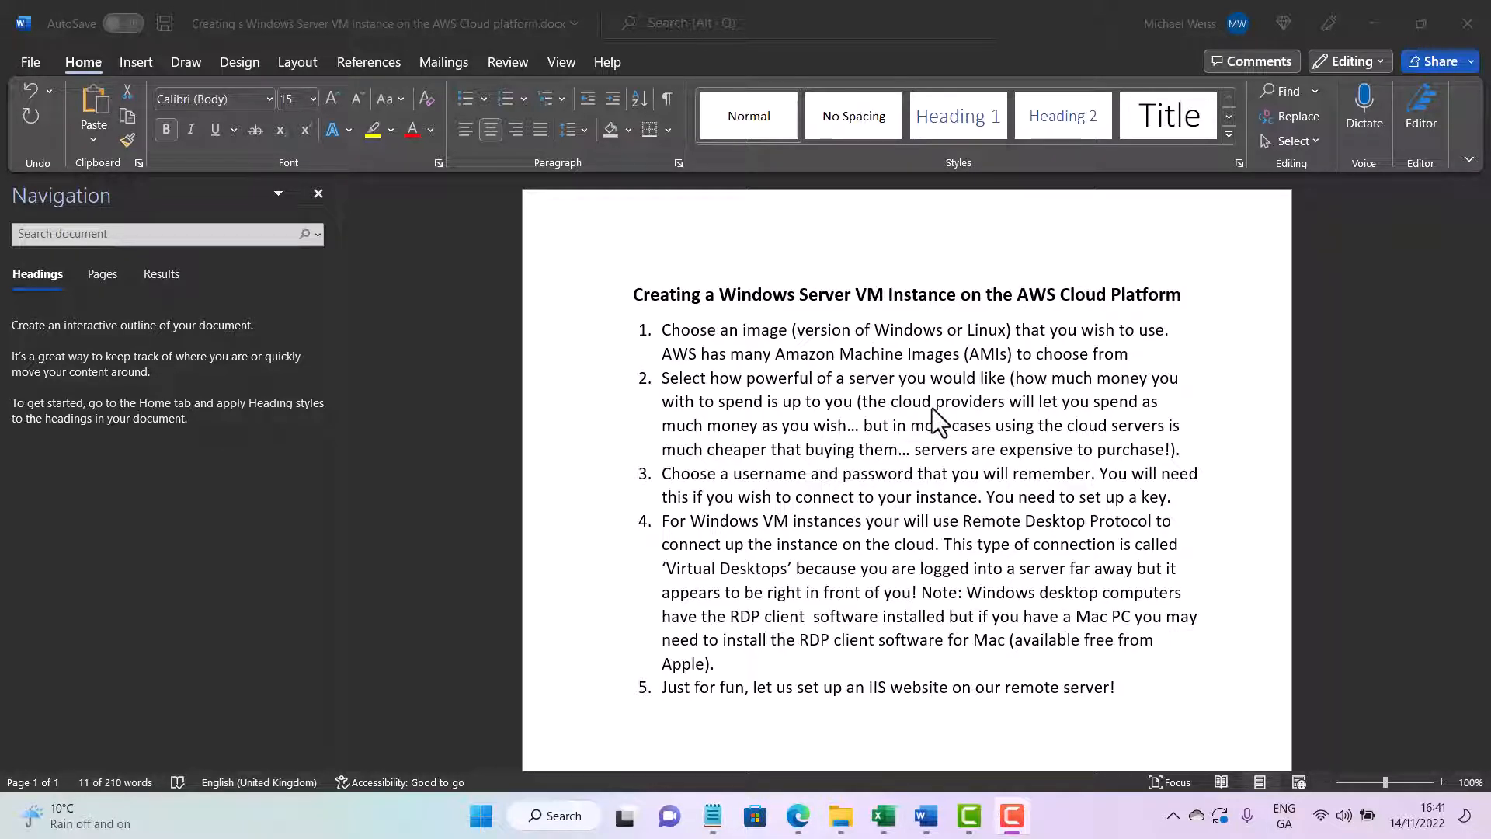
Step: Read through the five numbered instructions for creating a Windows Server VM instance on AWS
{"action": "scroll", "coordinate": [1010, 472], "scroll_direction": "down", "scroll_amount": 1}
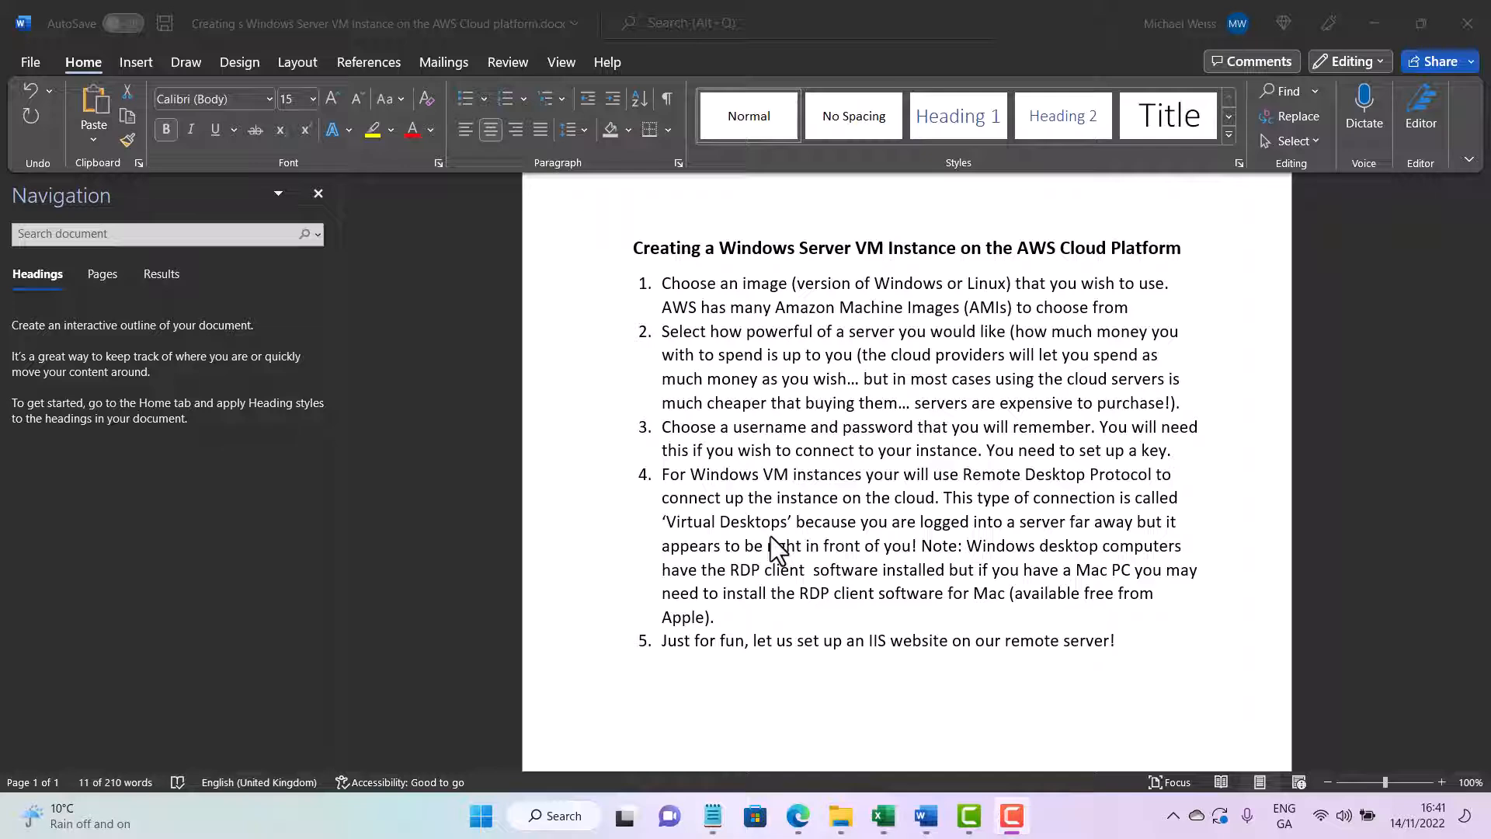
{"action": "scroll", "coordinate": [777, 547], "scroll_direction": "down", "scroll_amount": 1}
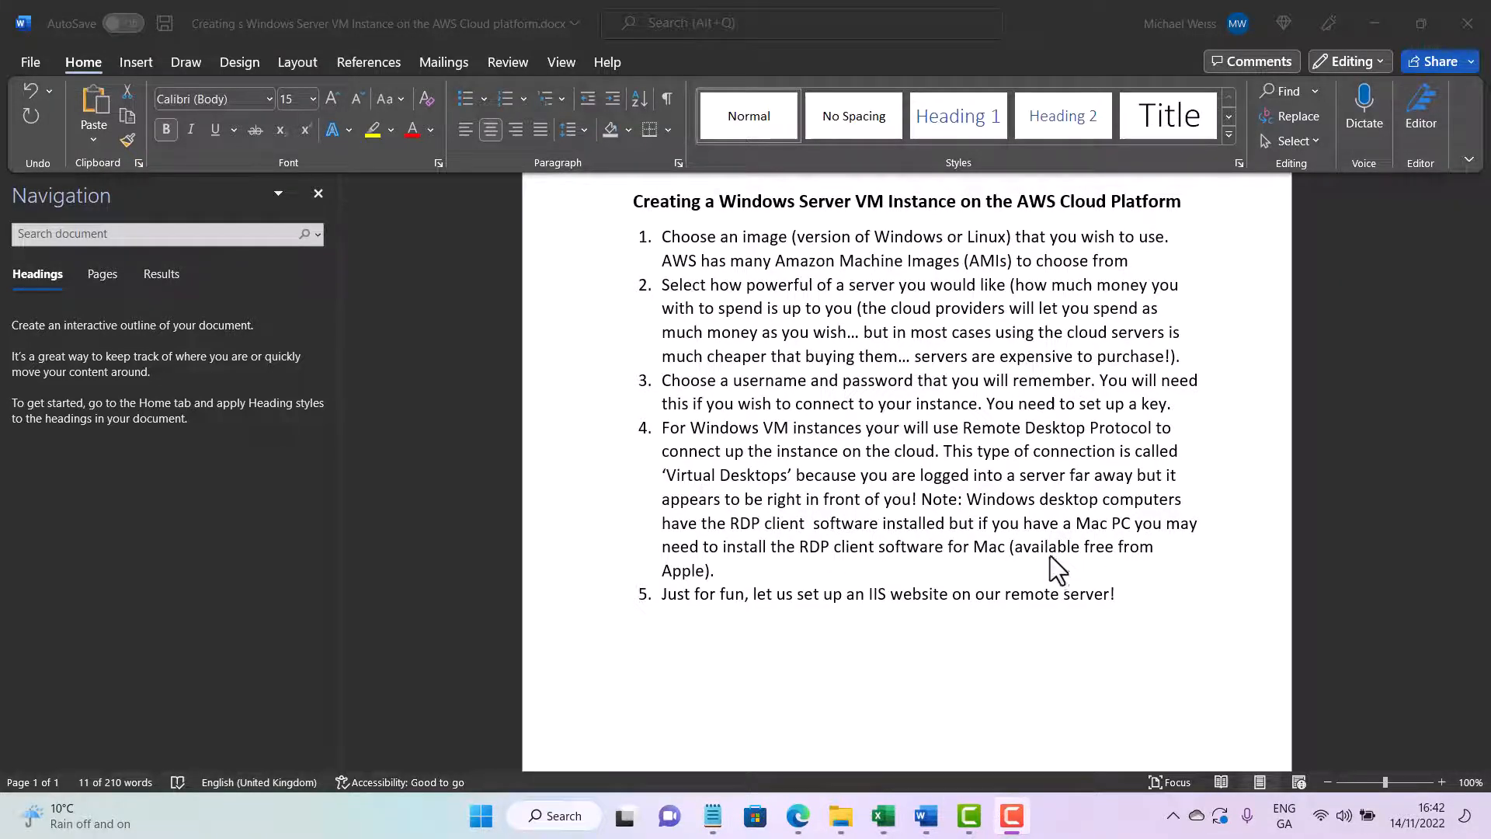
{"action": "scroll", "coordinate": [1049, 554], "scroll_direction": "down", "scroll_amount": 1}
{"action": "scroll", "coordinate": [926, 575], "scroll_direction": "up", "scroll_amount": 3}
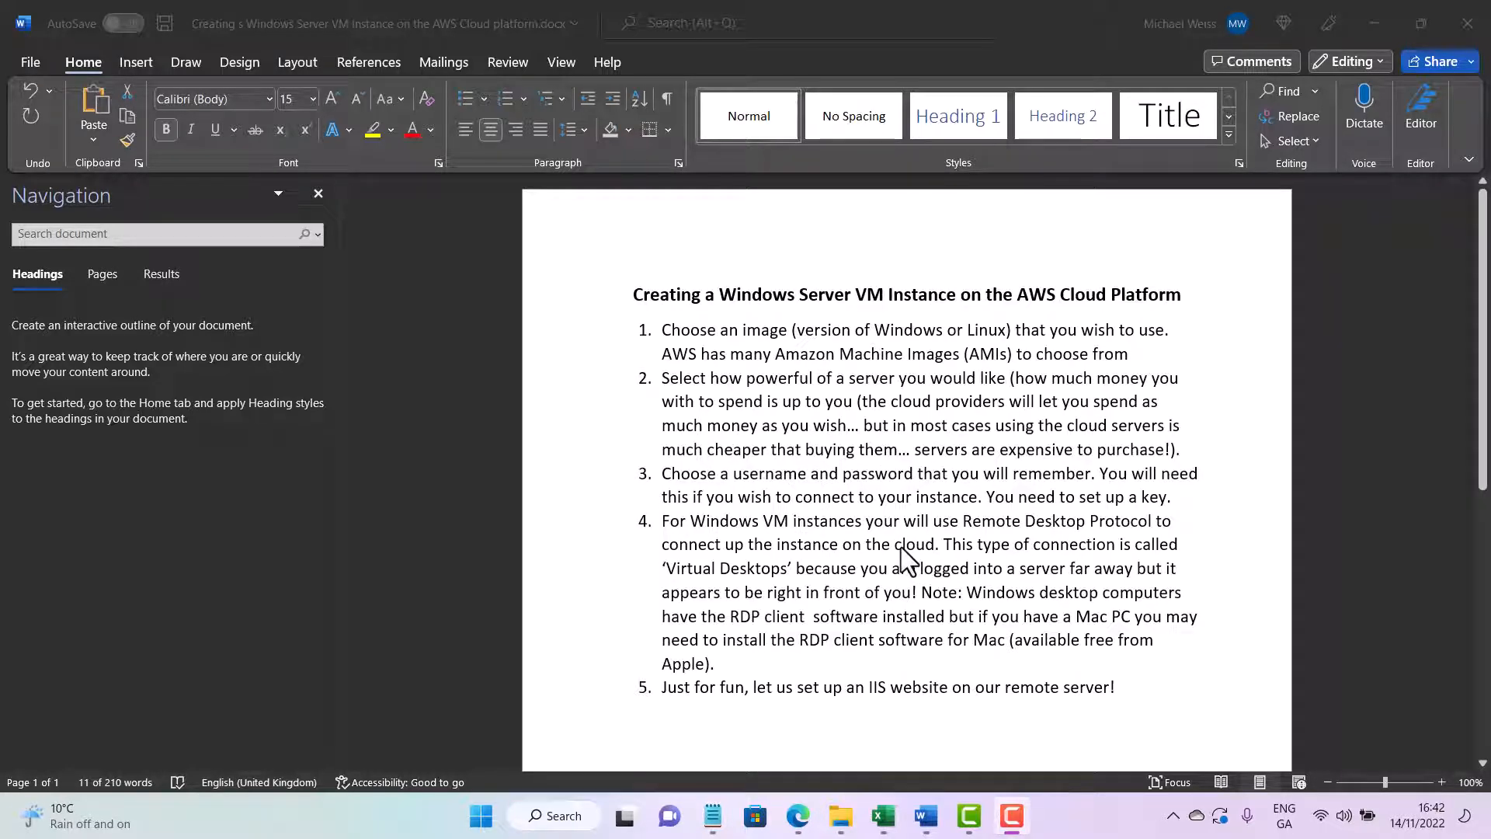
Step: Switch to Microsoft Edge and open the AWS home page at aws.com in a new browser tab
{"action": "left_click", "coordinate": [799, 817]}
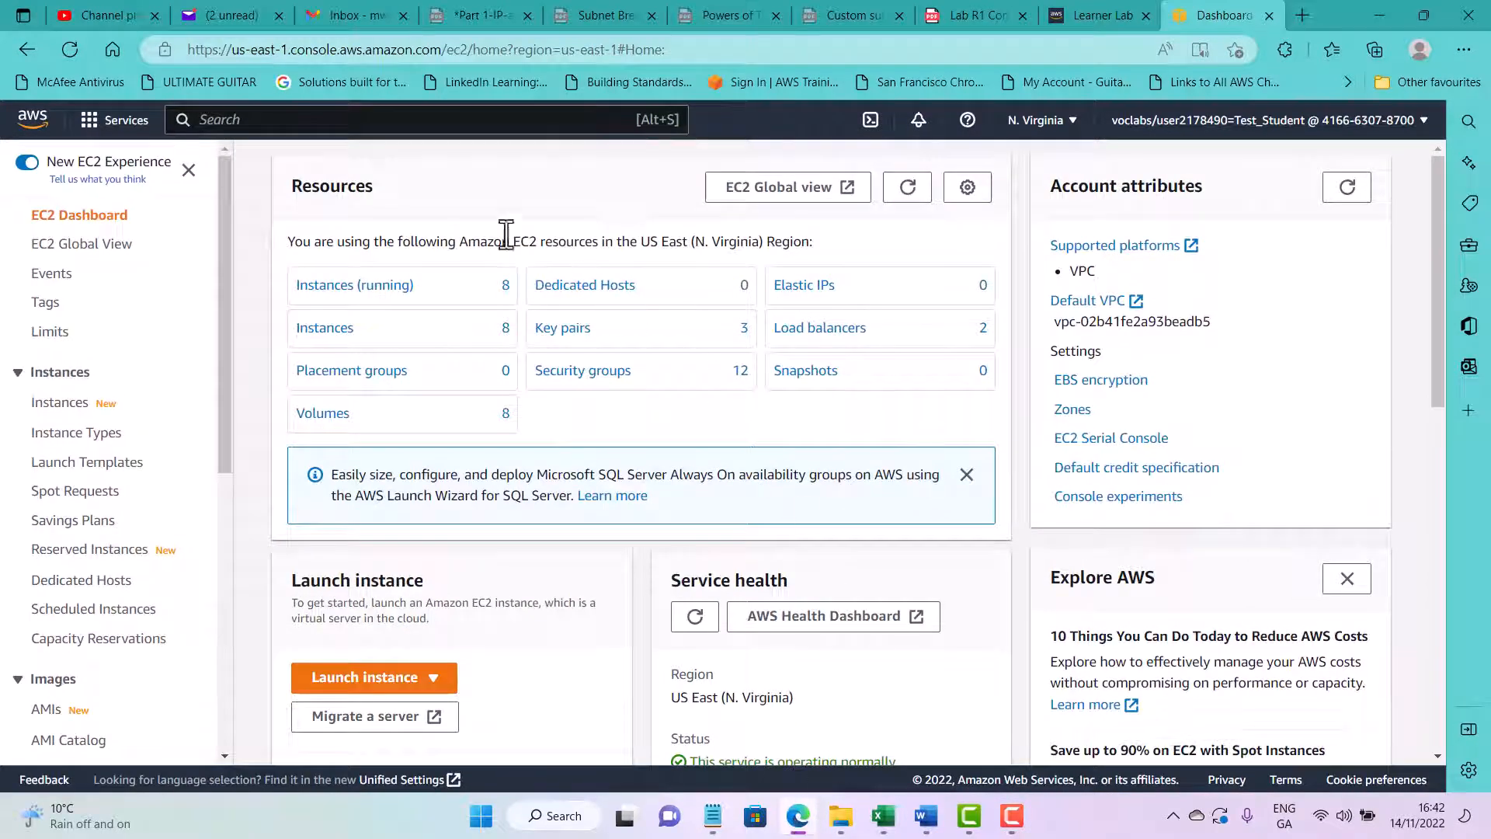
{"action": "left_click", "coordinate": [1299, 15]}
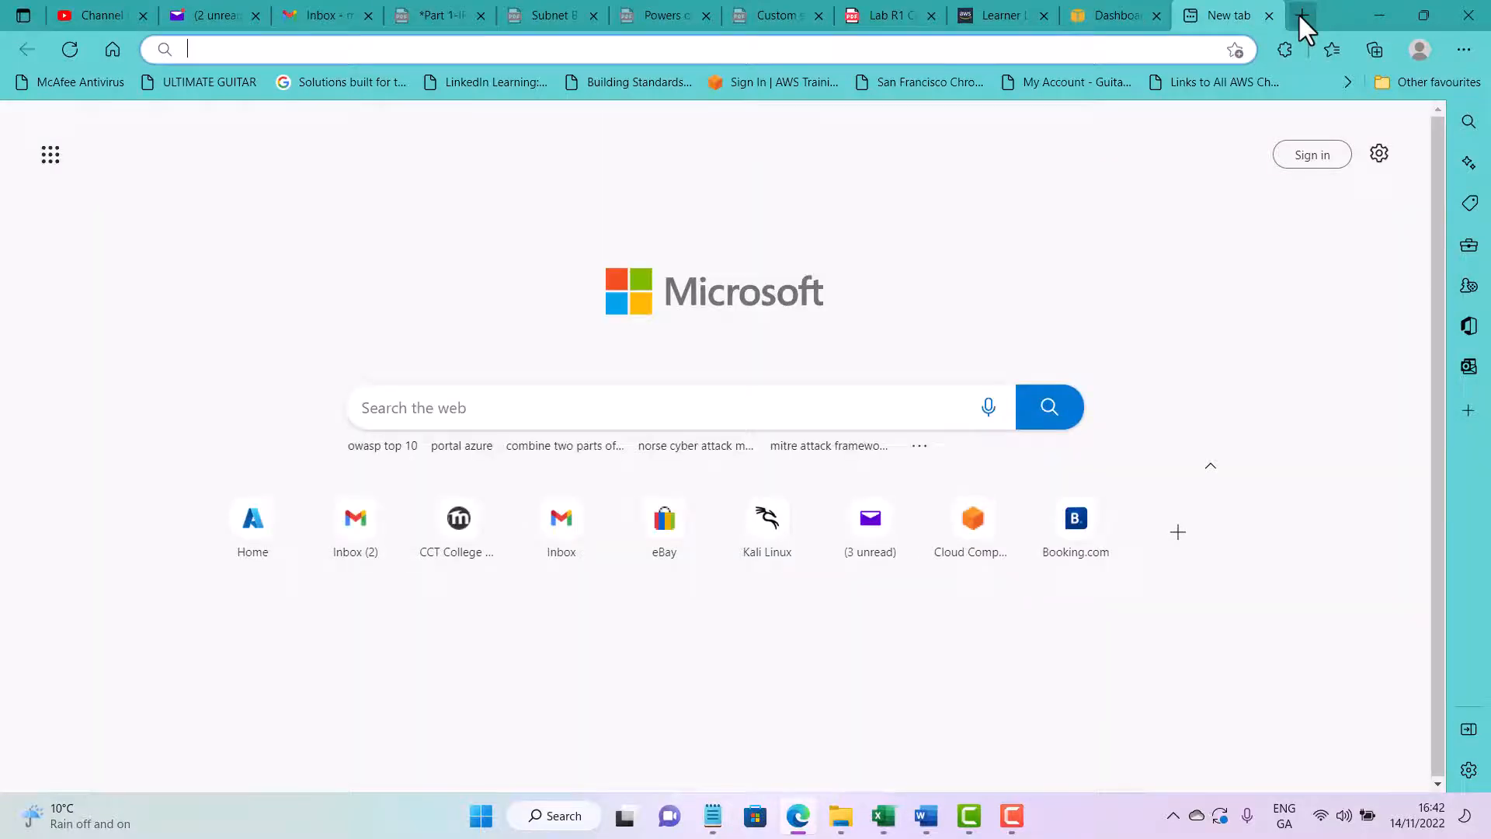
{"action": "type", "text": "aws.amazon.co"}
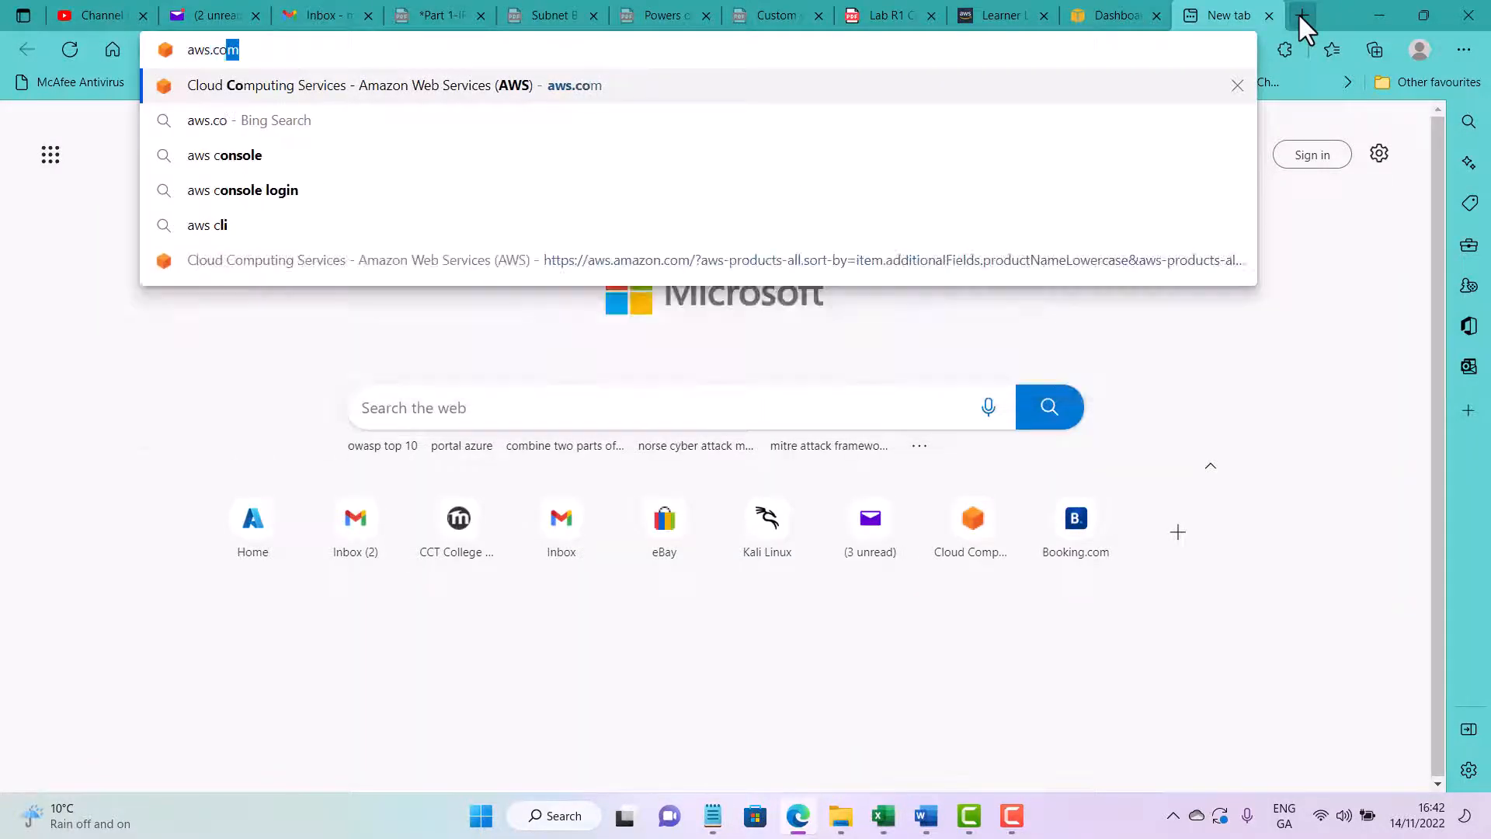
{"action": "type", "text": "m"}
{"action": "key", "text": "Return"}
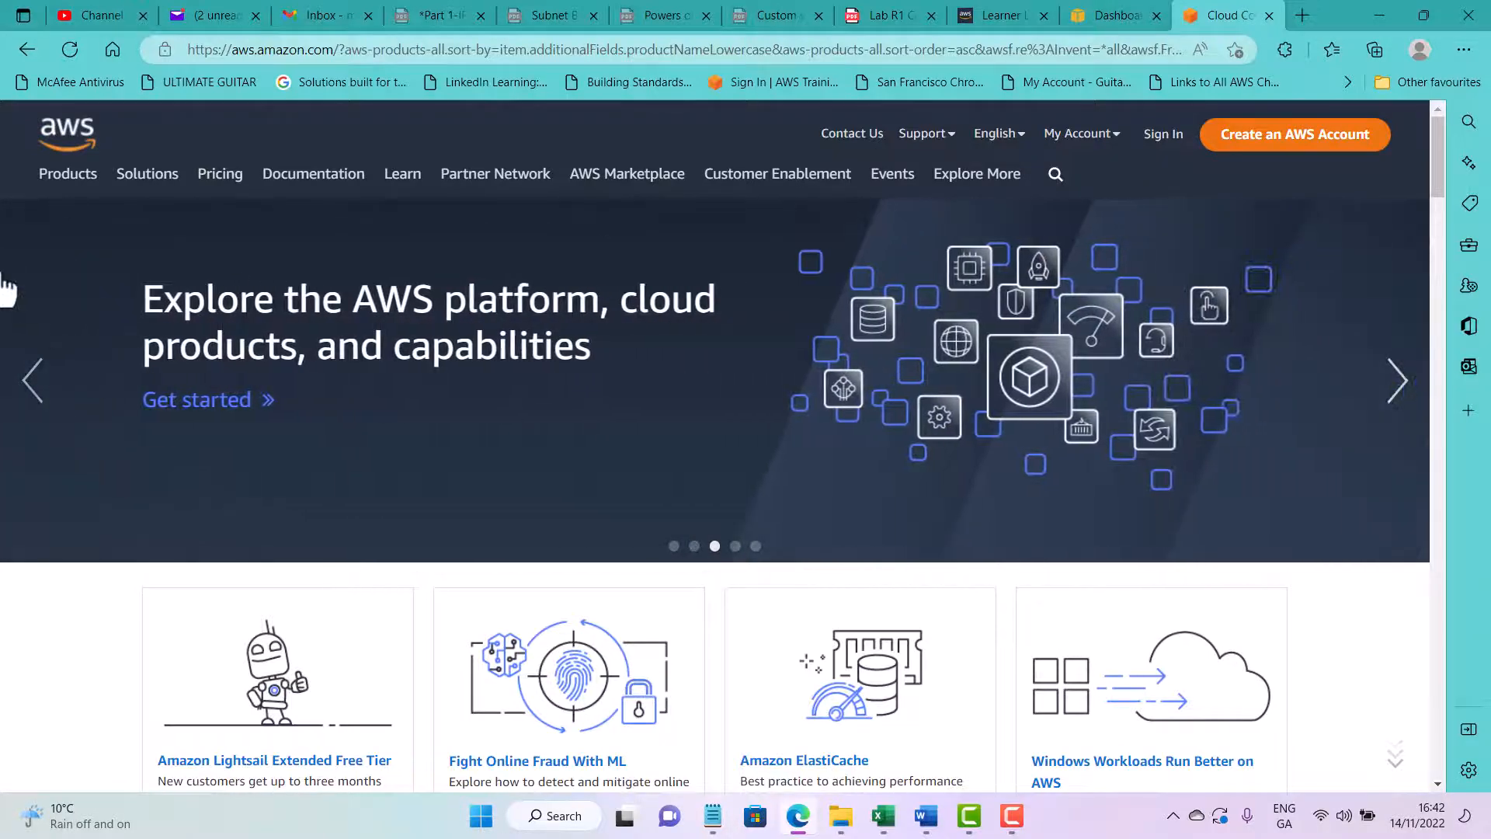
Step: Browse the promotional banners on the AWS home page, including the free tier and getting started offers
{"action": "left_click", "coordinate": [32, 379]}
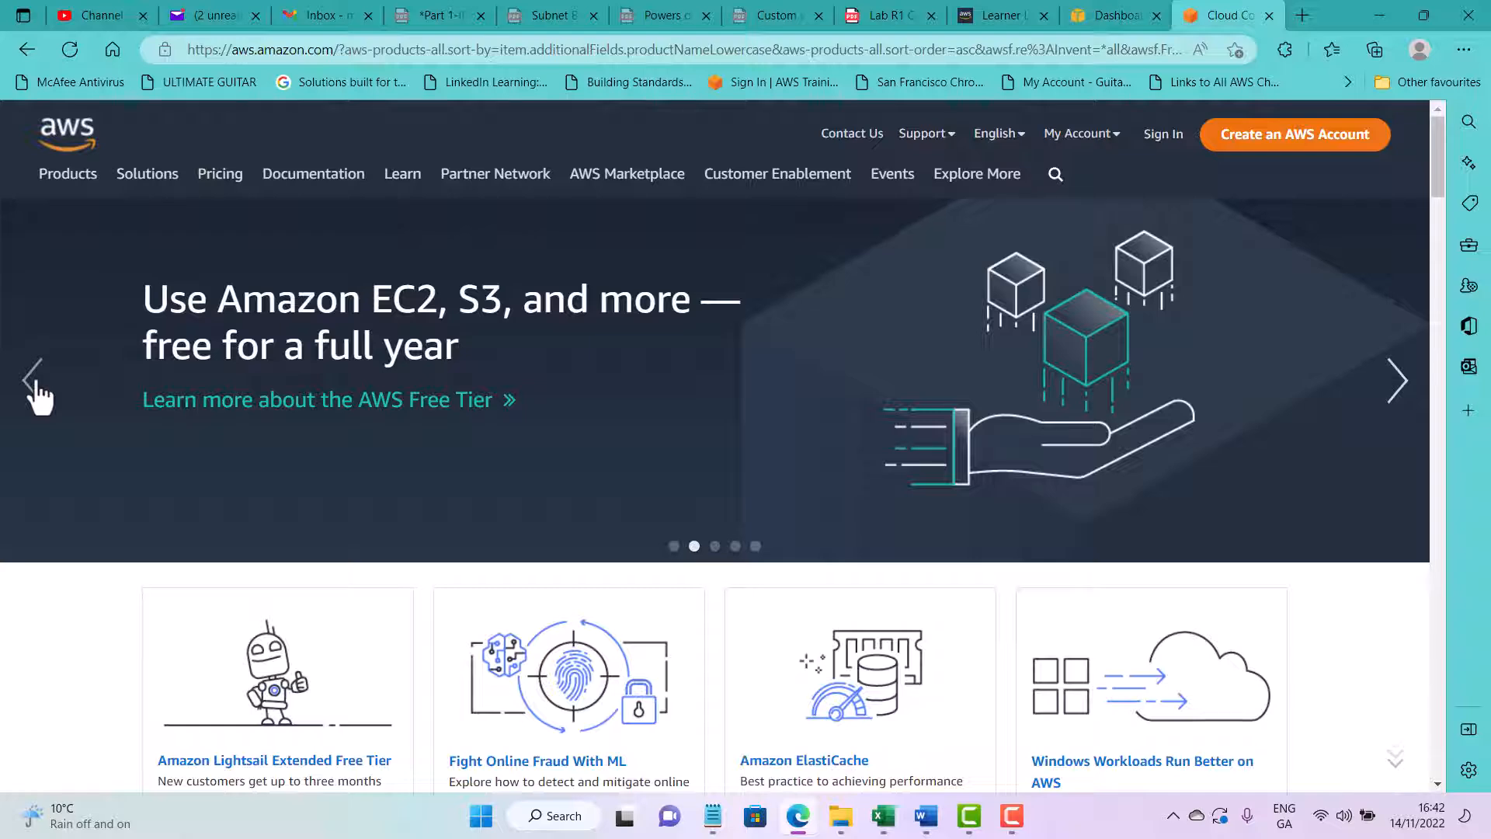
{"action": "left_click", "coordinate": [35, 384]}
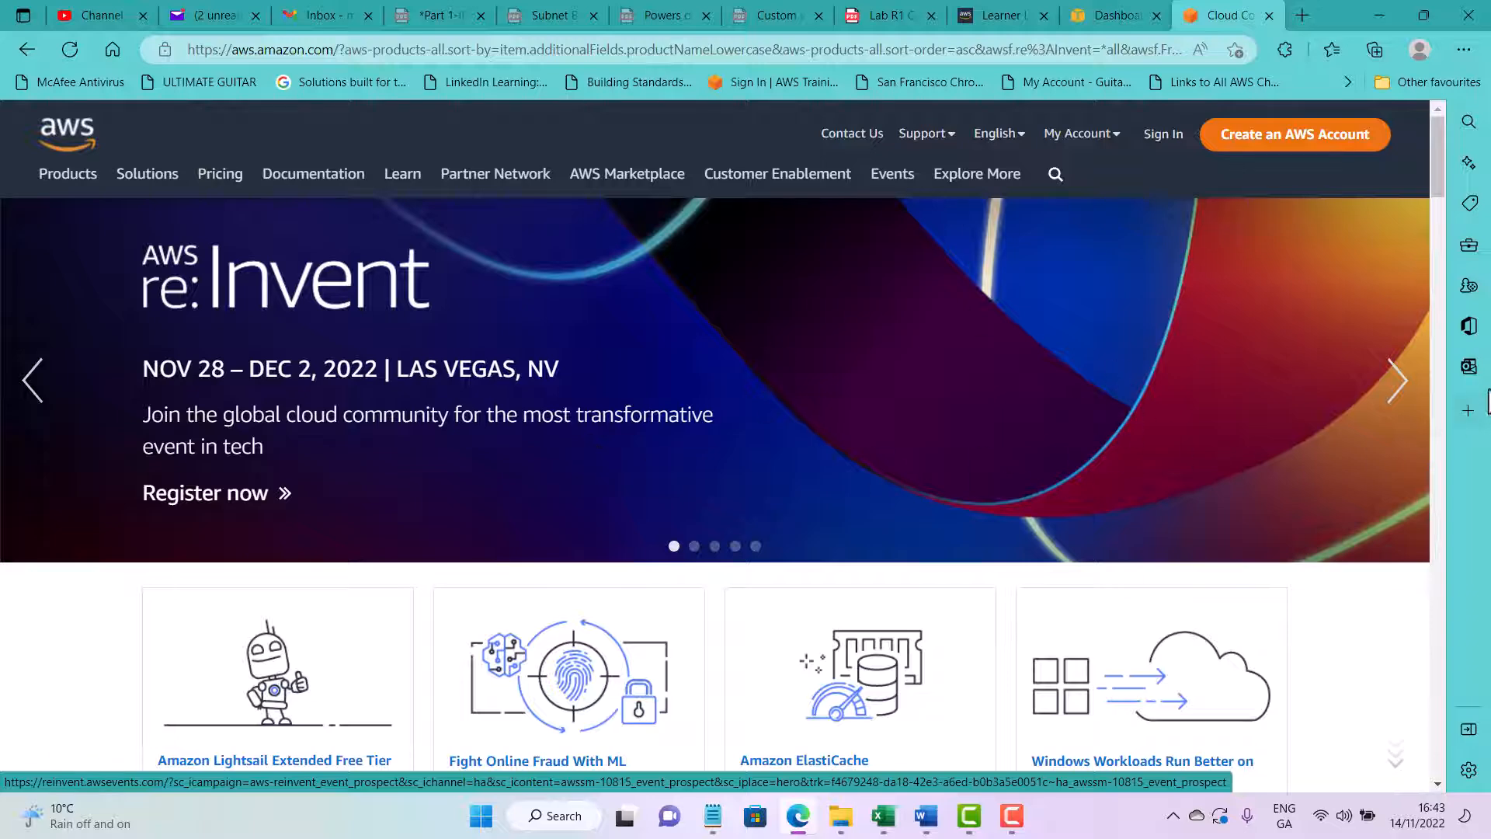
{"action": "left_click", "coordinate": [1402, 401]}
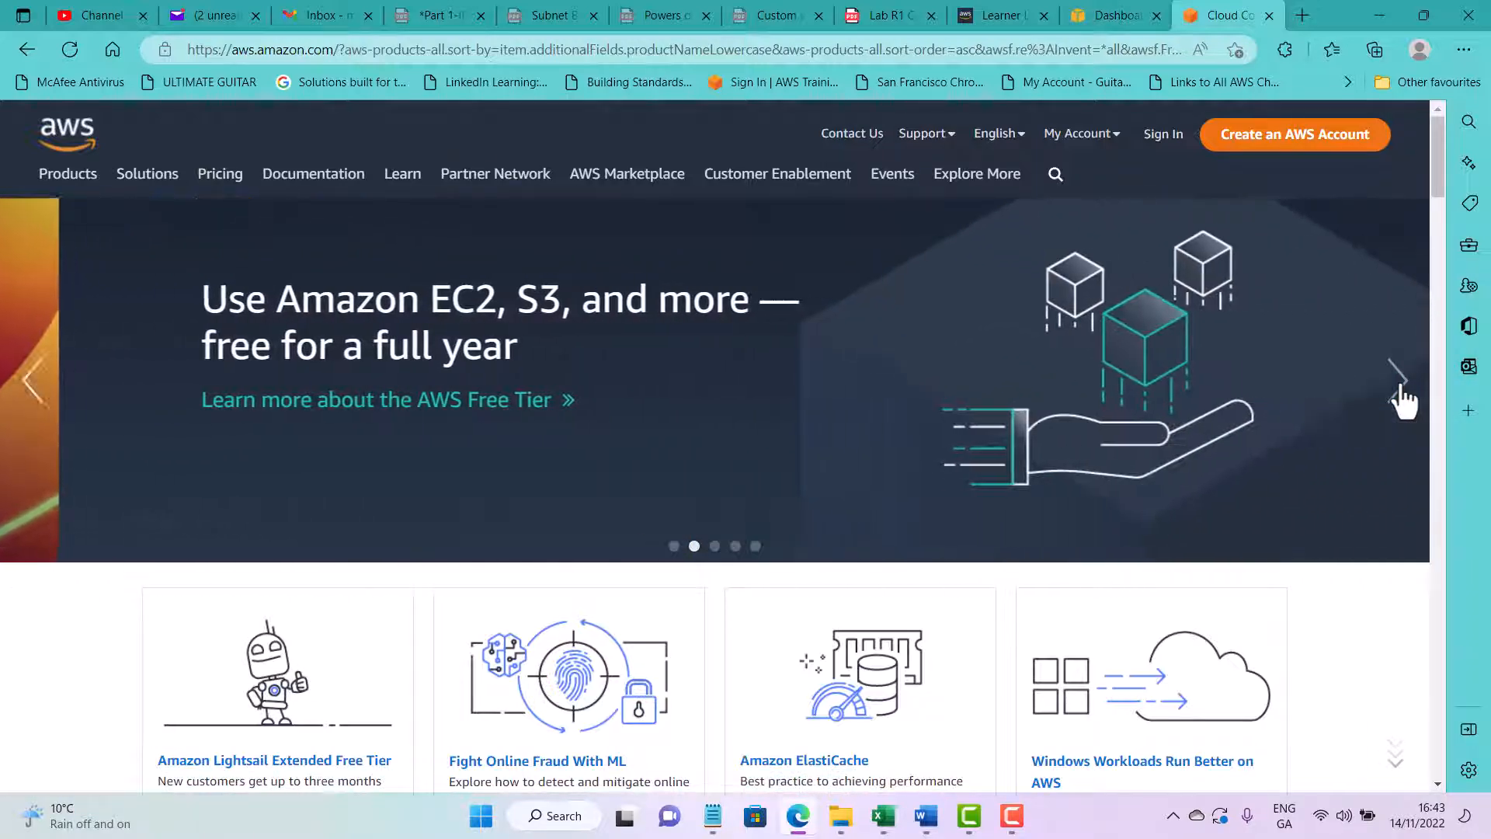
{"action": "left_click", "coordinate": [1403, 402]}
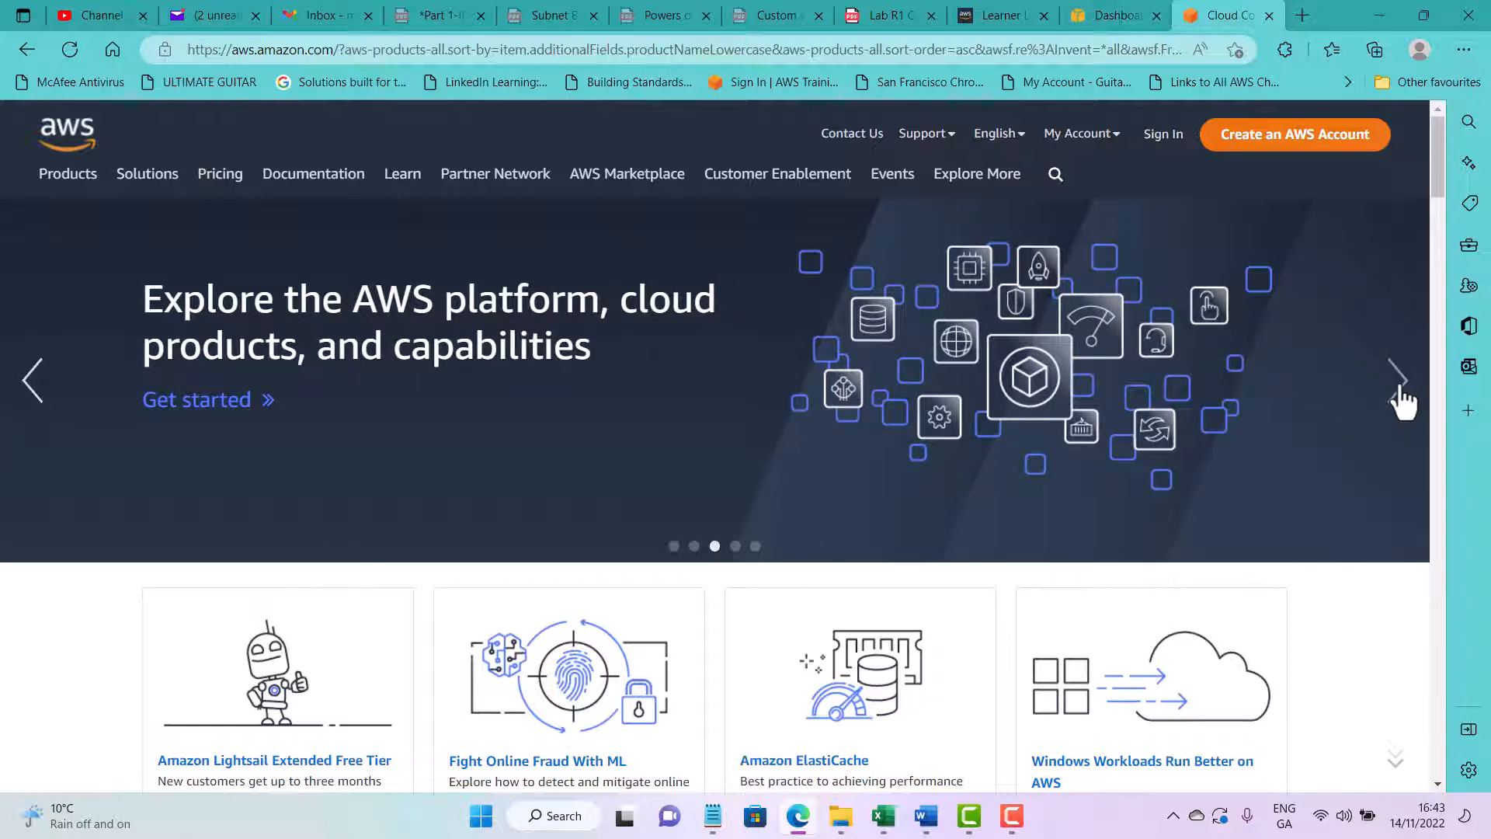
{"action": "left_click", "coordinate": [1402, 401]}
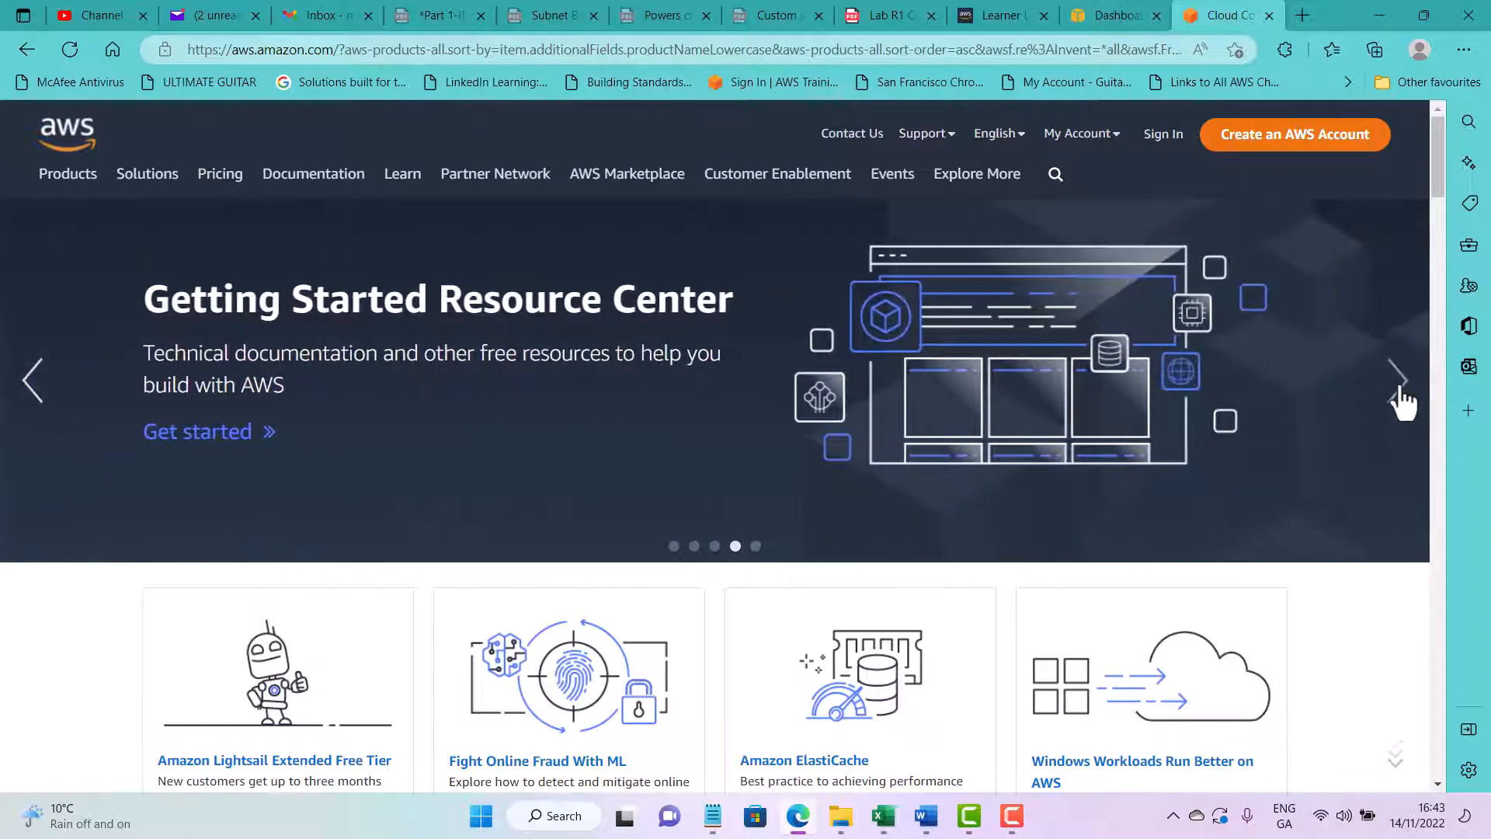
{"action": "left_click", "coordinate": [1403, 402]}
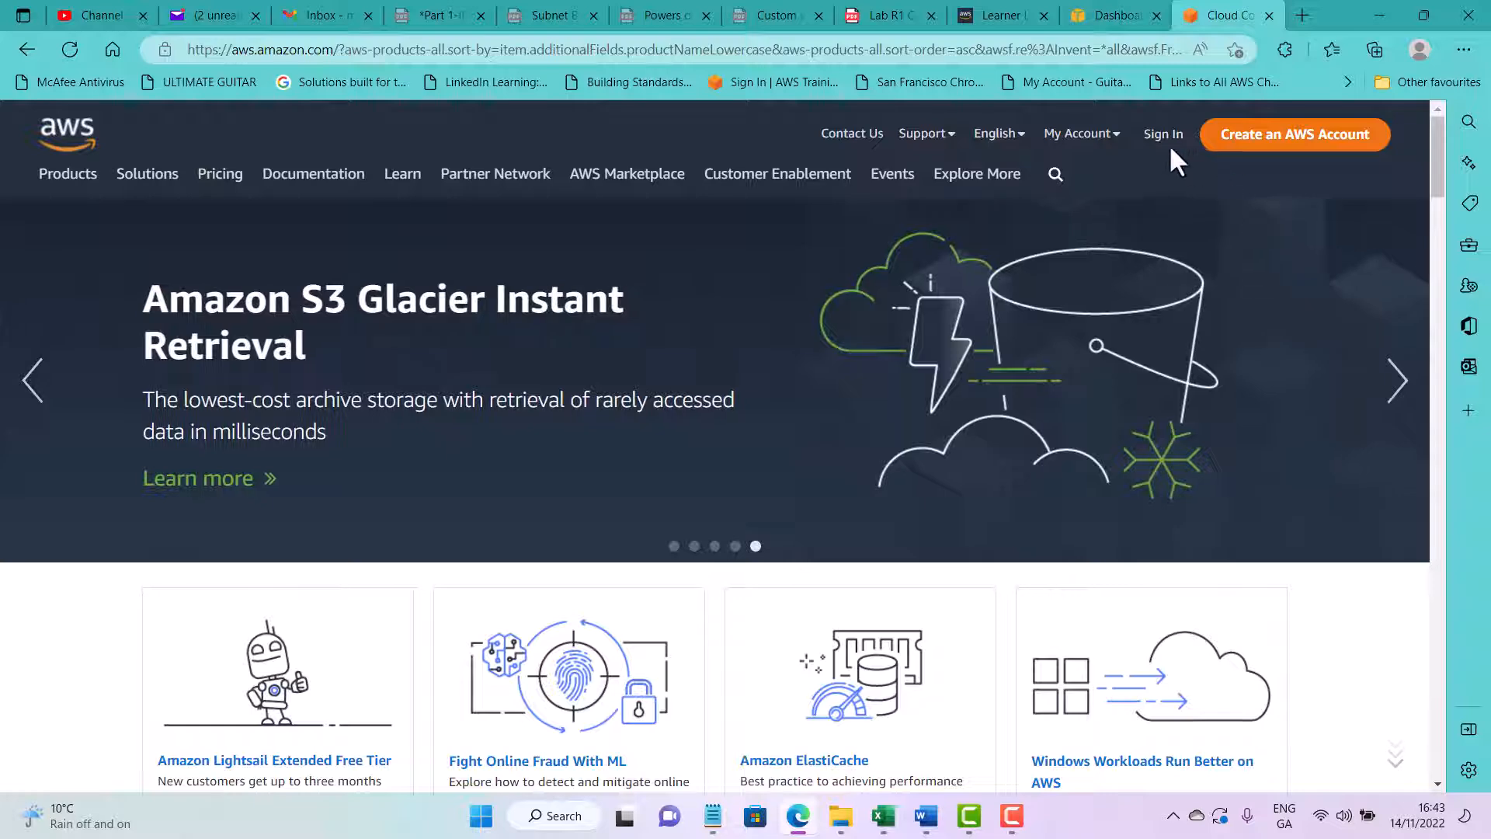
Step: Look at the Learner Lab page, return to the AWS console and open the EC2 service from the Compute category
{"action": "left_click", "coordinate": [994, 6]}
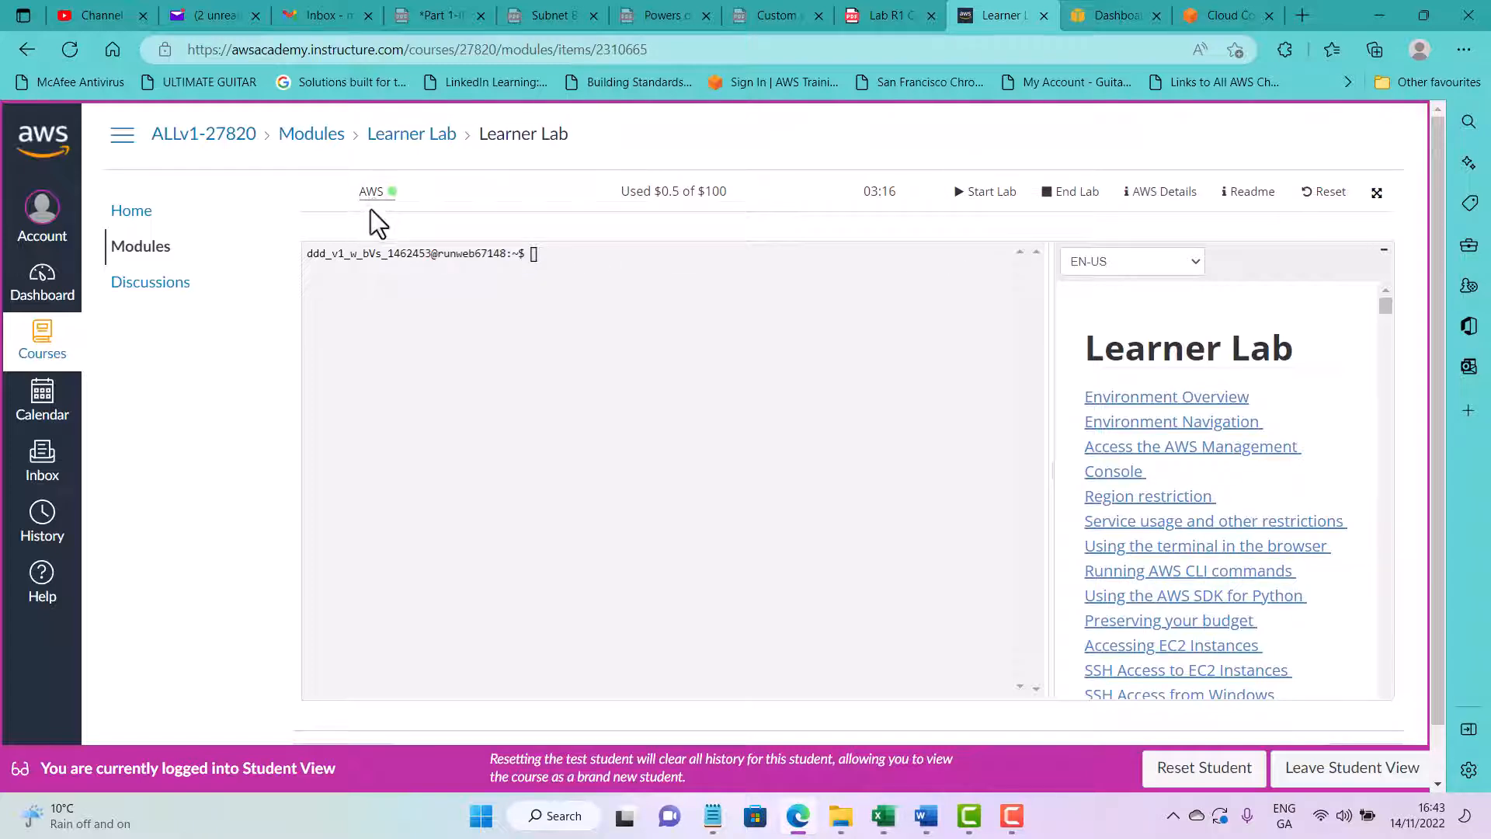
{"action": "left_click", "coordinate": [1102, 17]}
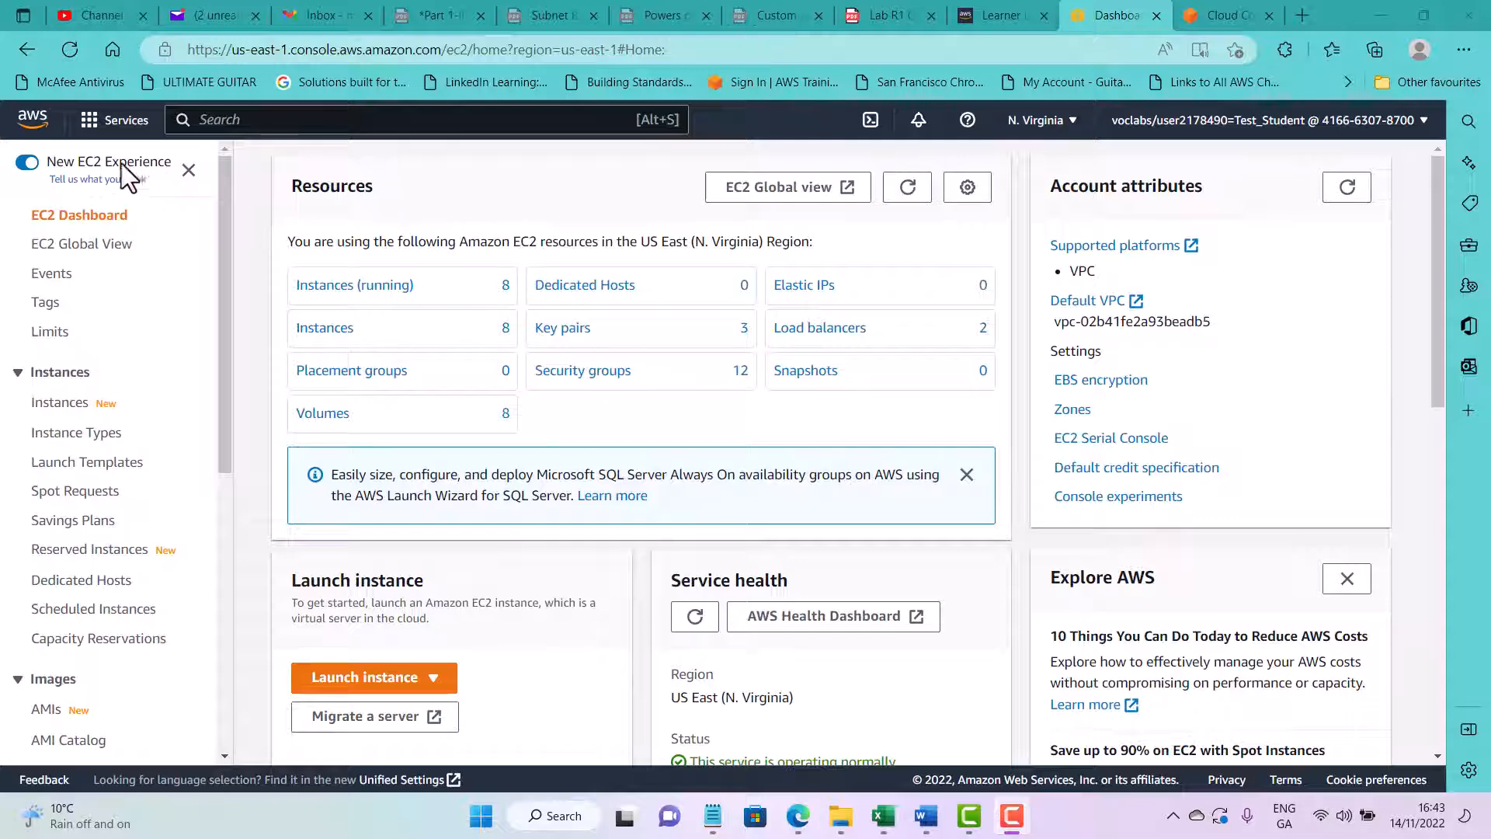
{"action": "left_click", "coordinate": [124, 123]}
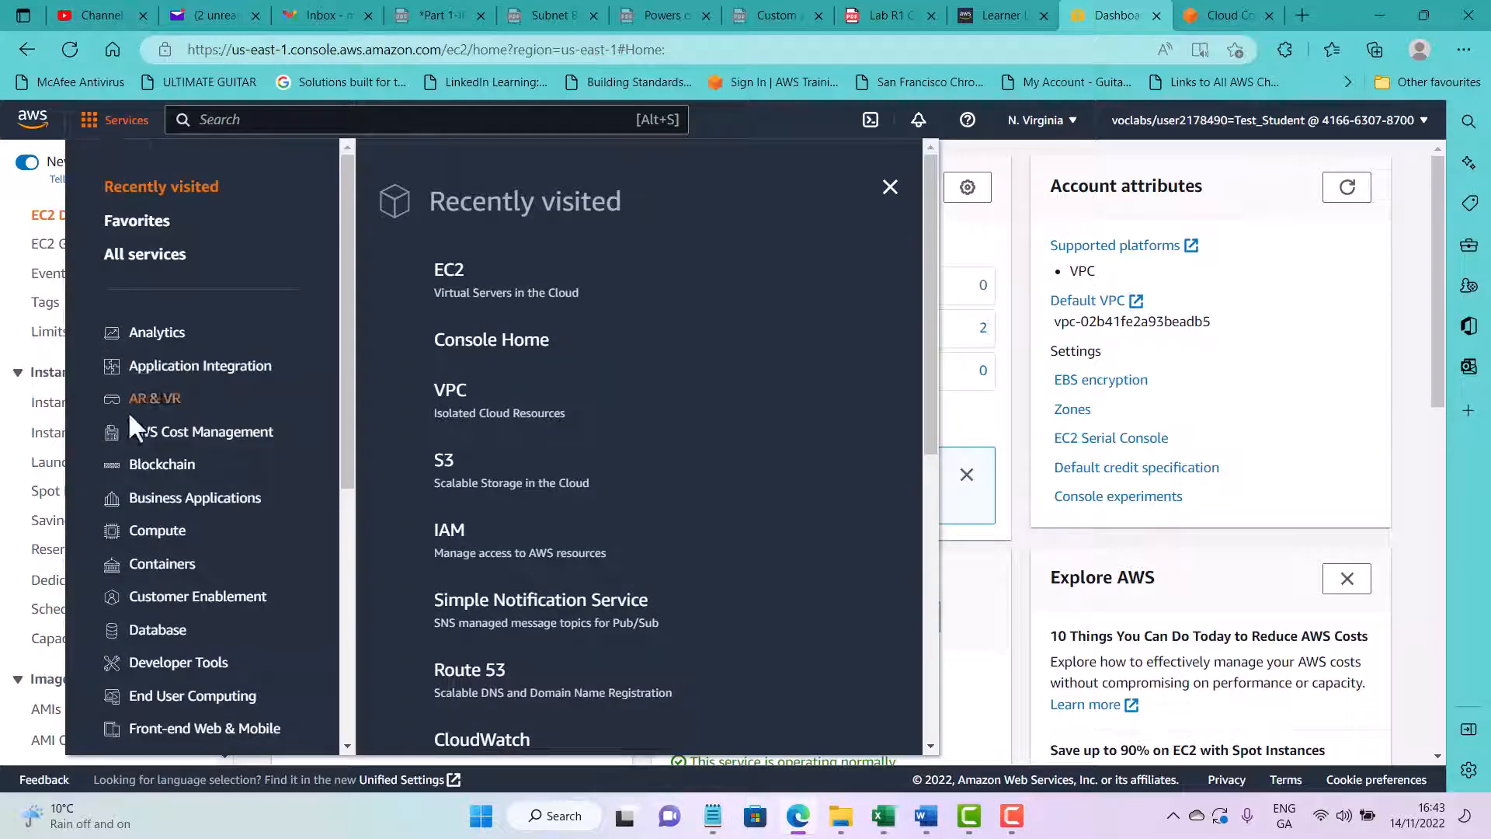
{"action": "scroll", "coordinate": [163, 466], "scroll_direction": "down", "scroll_amount": 3}
{"action": "left_click", "coordinate": [165, 359]}
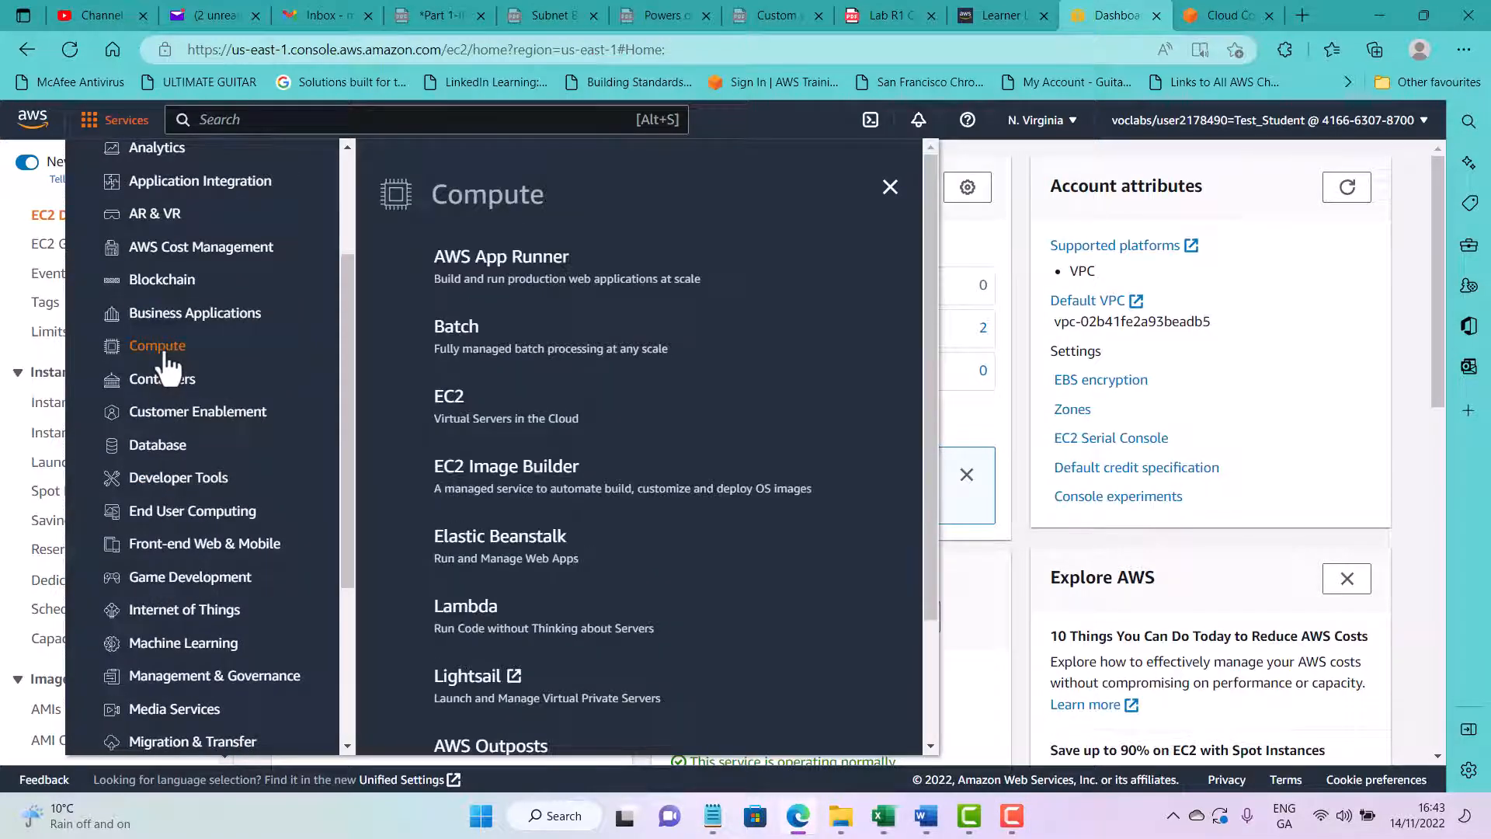
{"action": "left_click", "coordinate": [455, 399]}
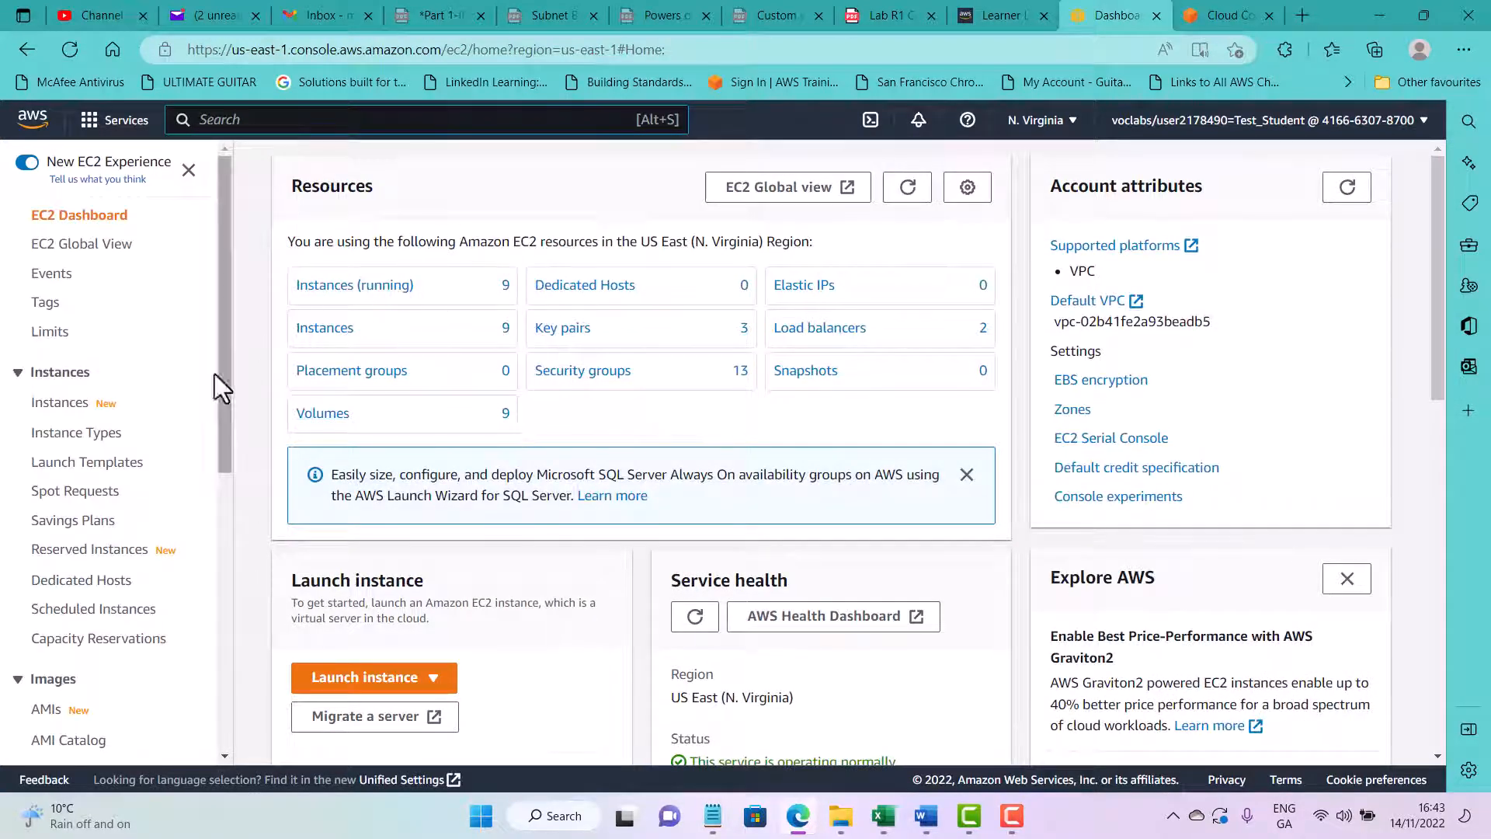
Step: Start launching a new instance from the EC2 instances list and name it my-demo-web-server
{"action": "left_click", "coordinate": [59, 405]}
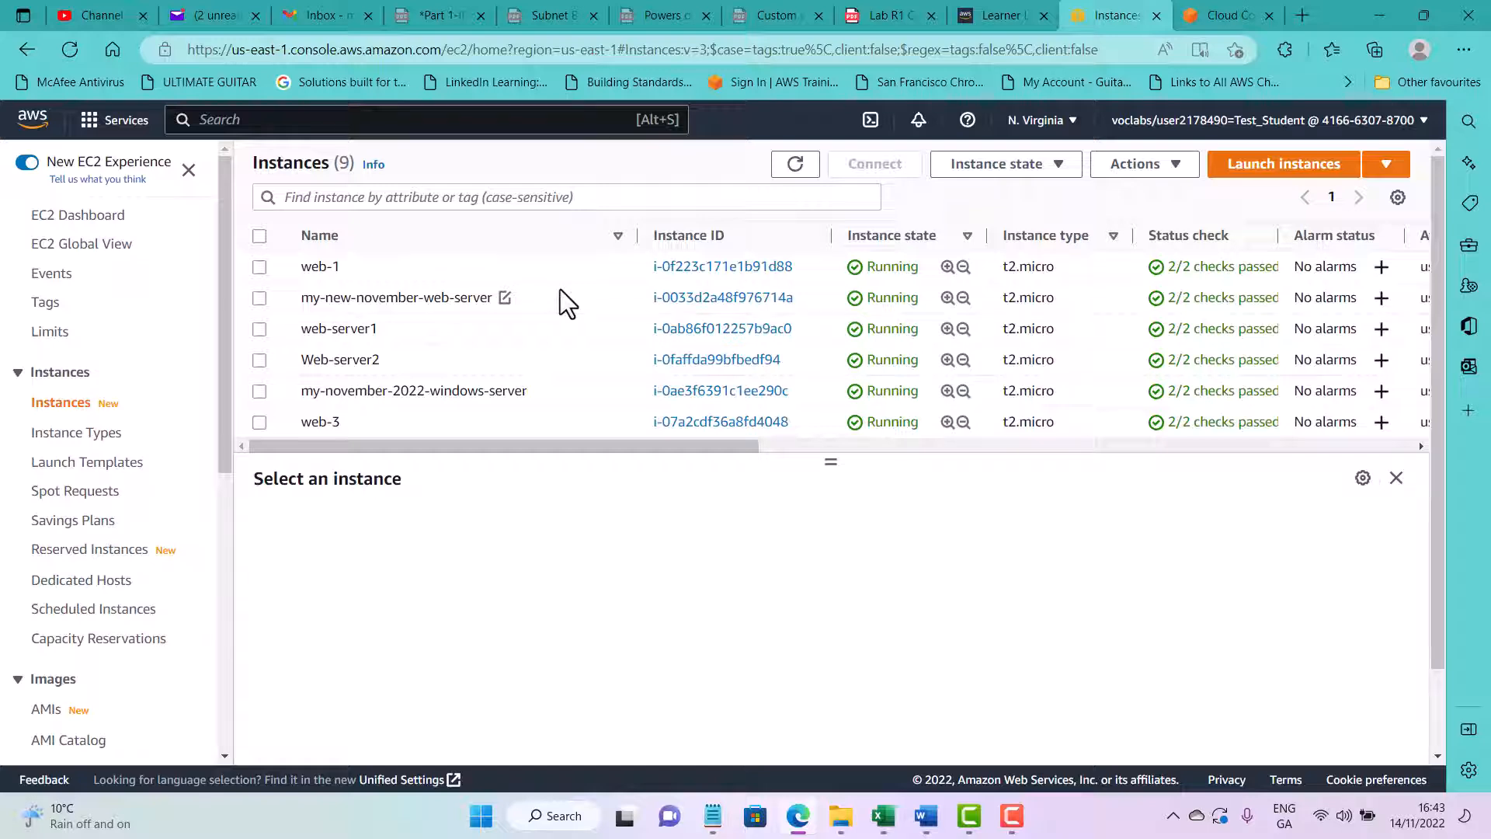
{"action": "left_click", "coordinate": [1289, 172]}
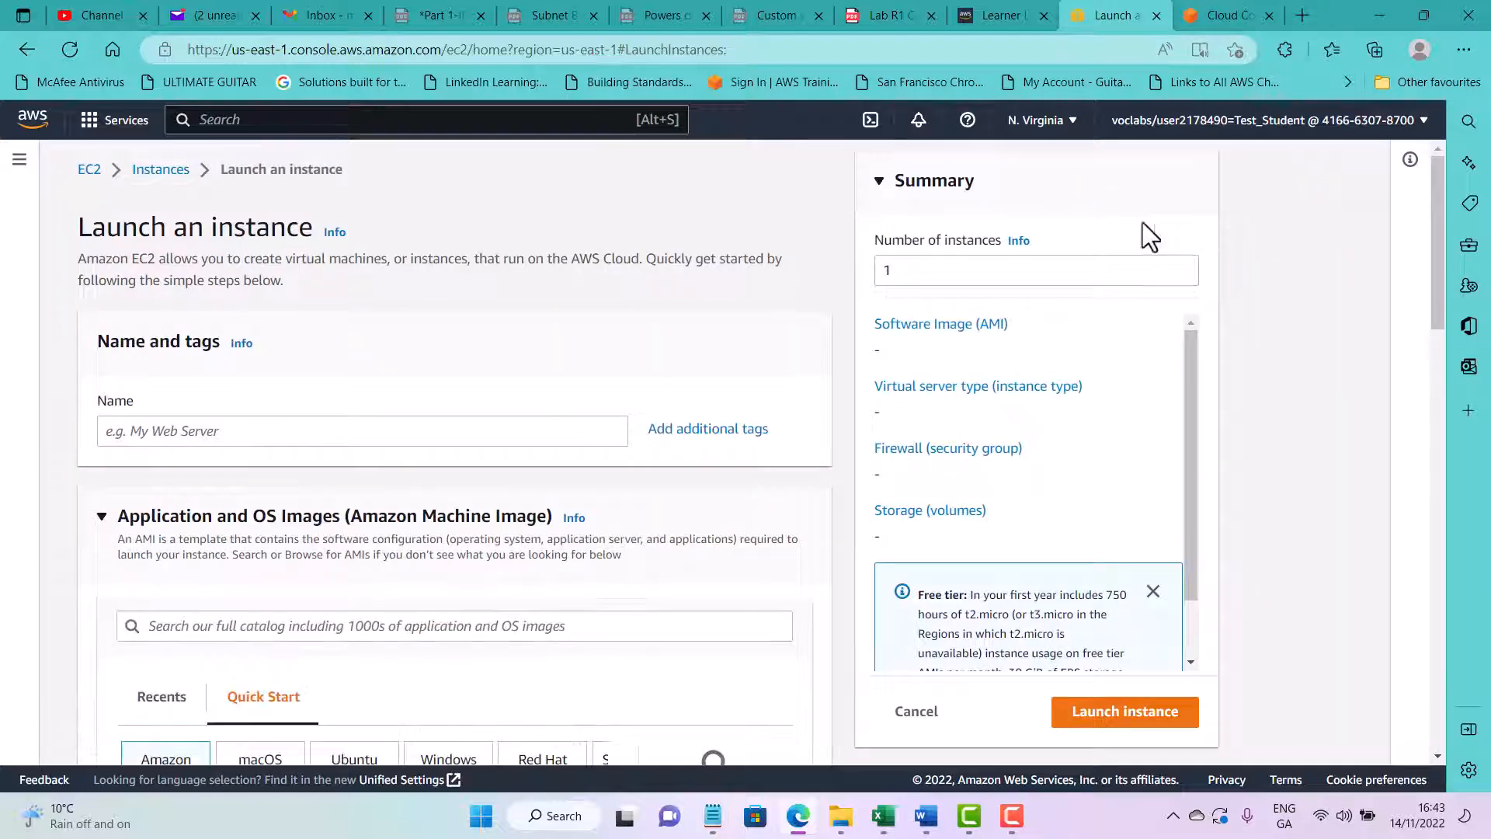
{"action": "left_click", "coordinate": [516, 430]}
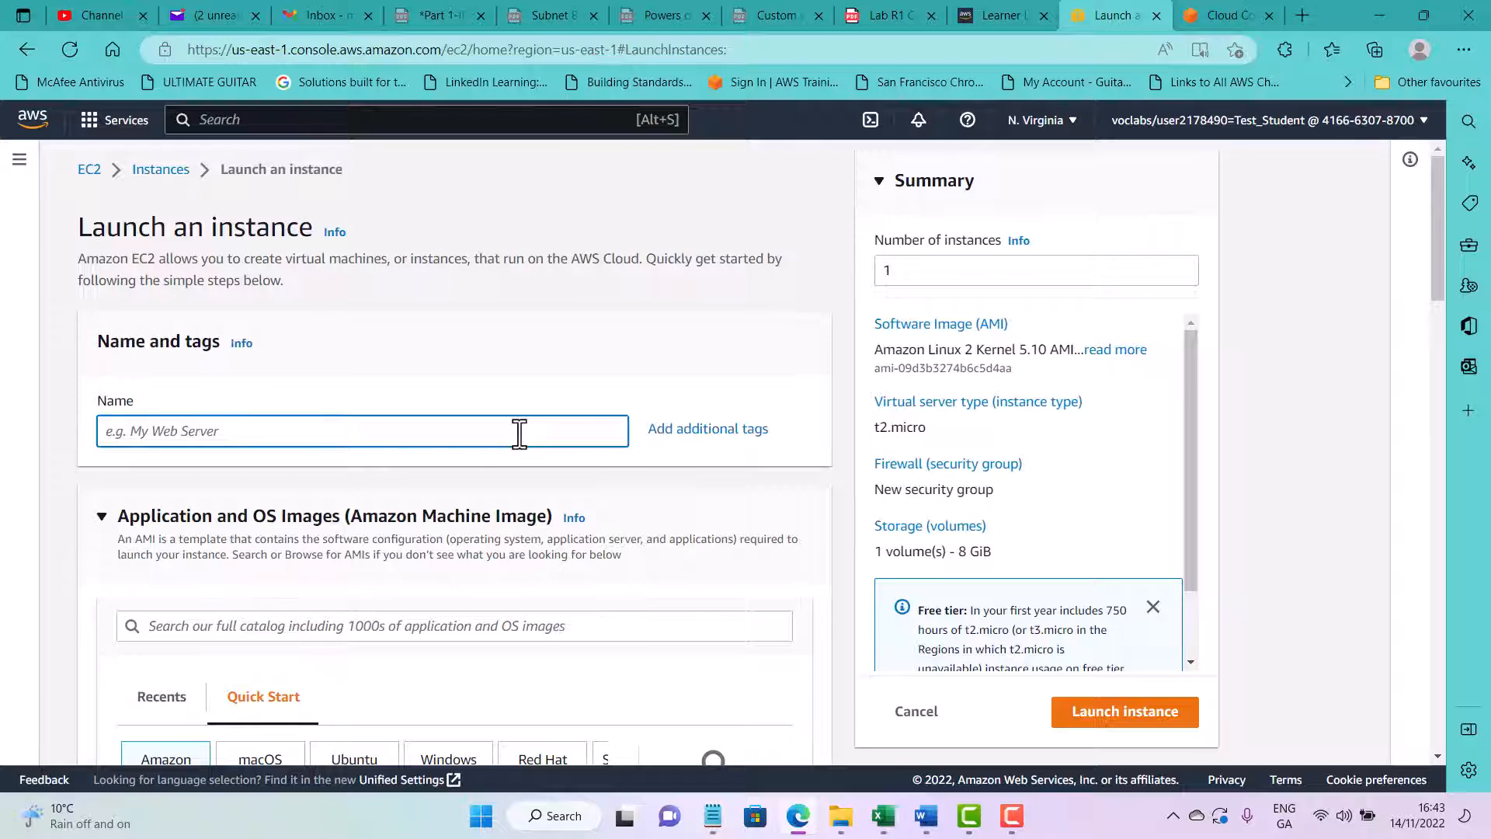
{"action": "type", "text": "m"}
{"action": "type", "text": "y-demo-web-server"}
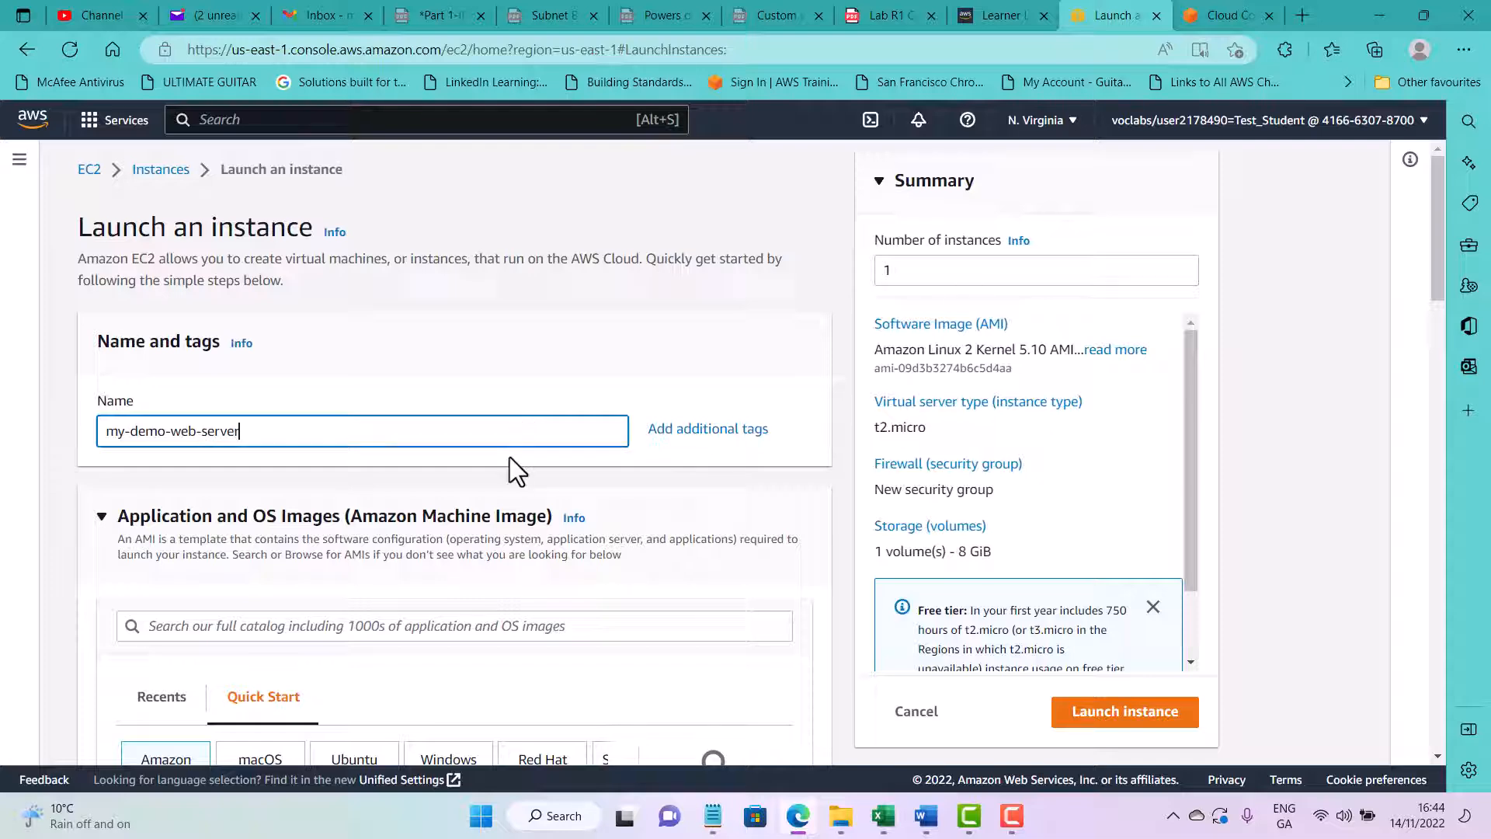
Step: Look through the quick-start operating systems and choose Windows with the Microsoft Windows Server 2022 Base image
{"action": "scroll", "coordinate": [516, 469], "scroll_direction": "down", "scroll_amount": 2}
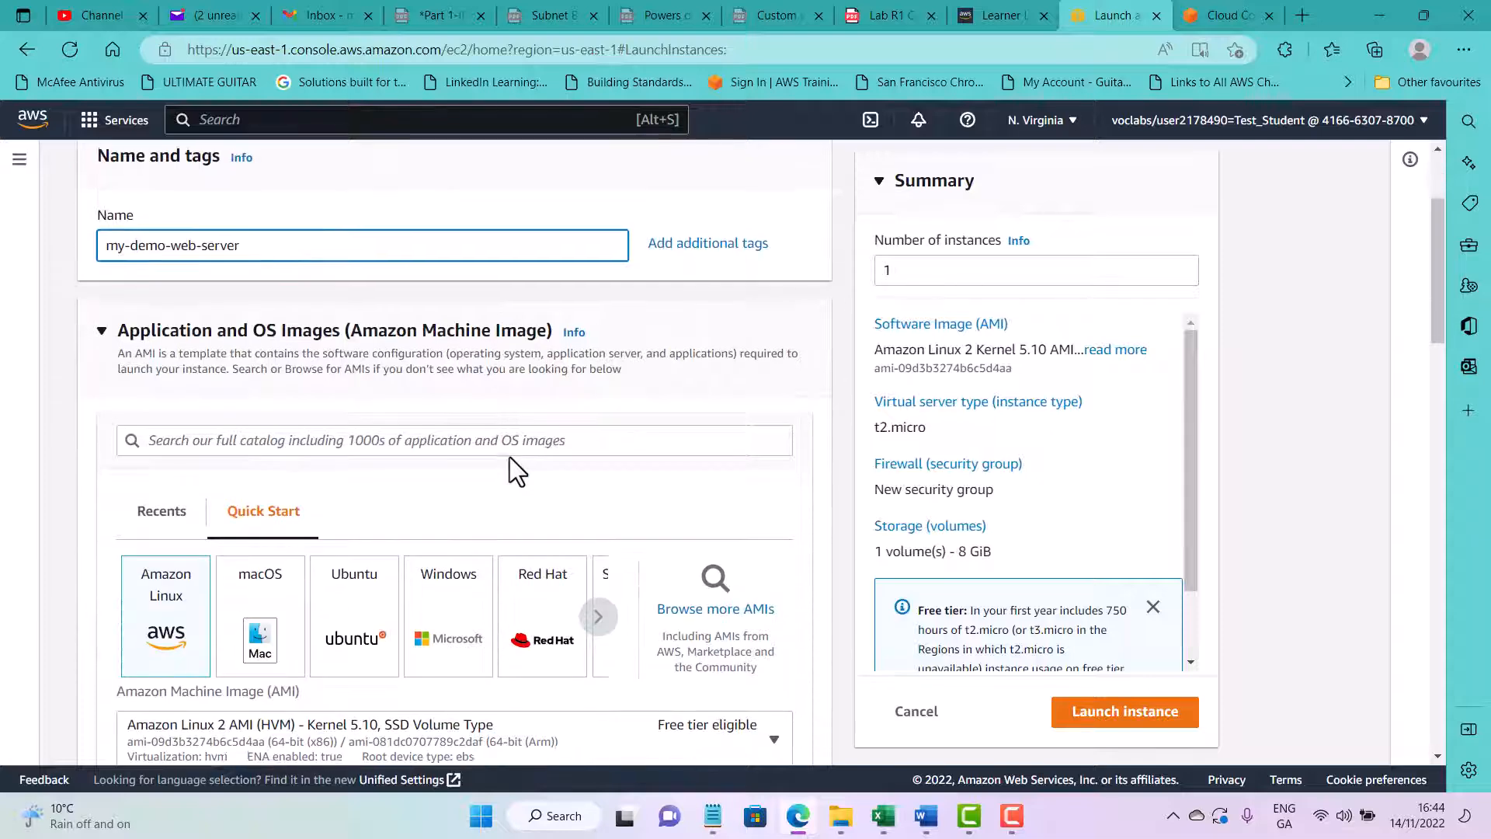
{"action": "scroll", "coordinate": [453, 443], "scroll_direction": "down", "scroll_amount": 2}
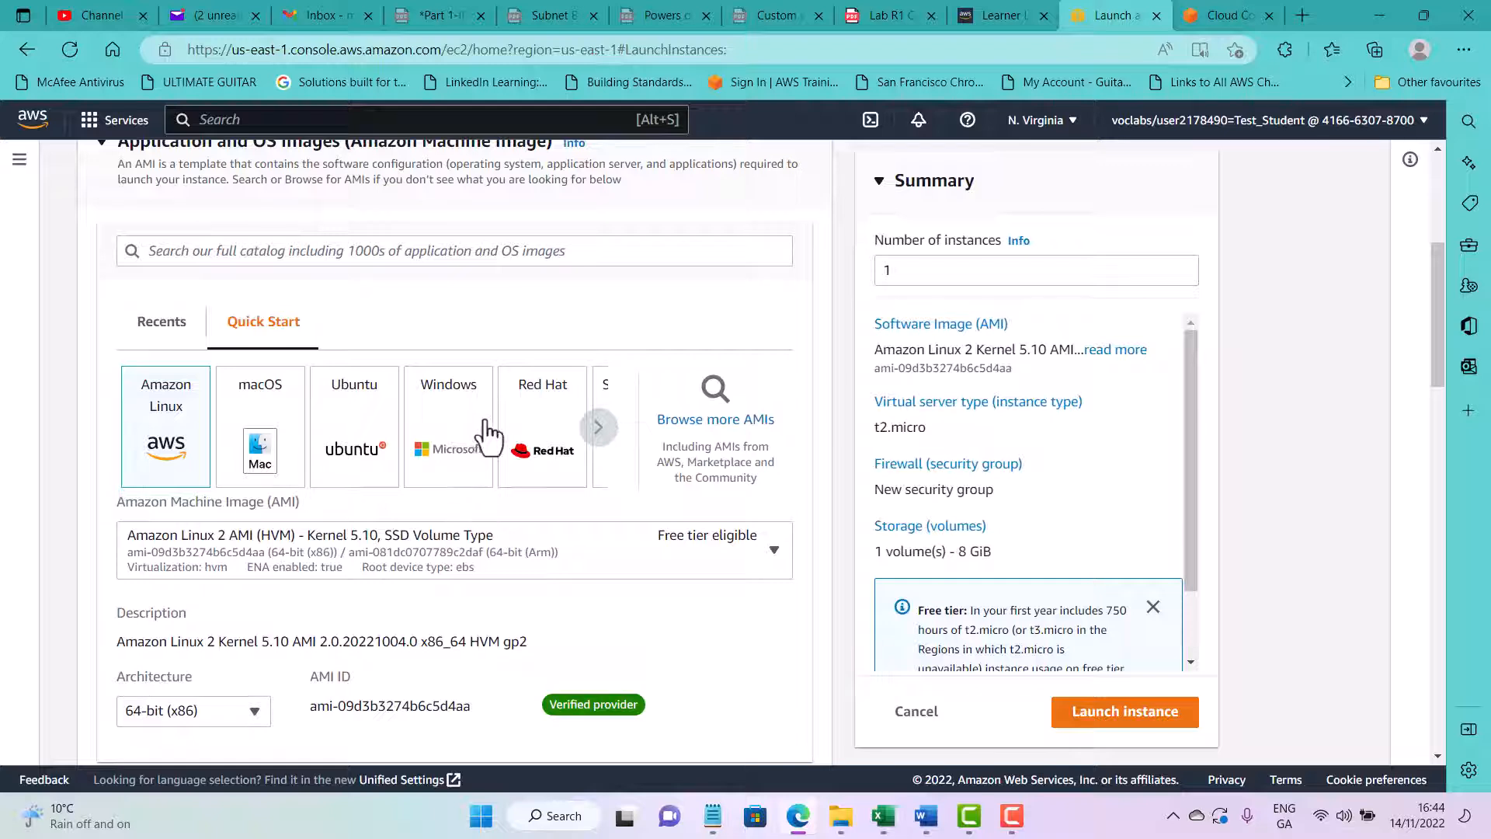
{"action": "left_click", "coordinate": [599, 427]}
{"action": "left_click", "coordinate": [604, 431]}
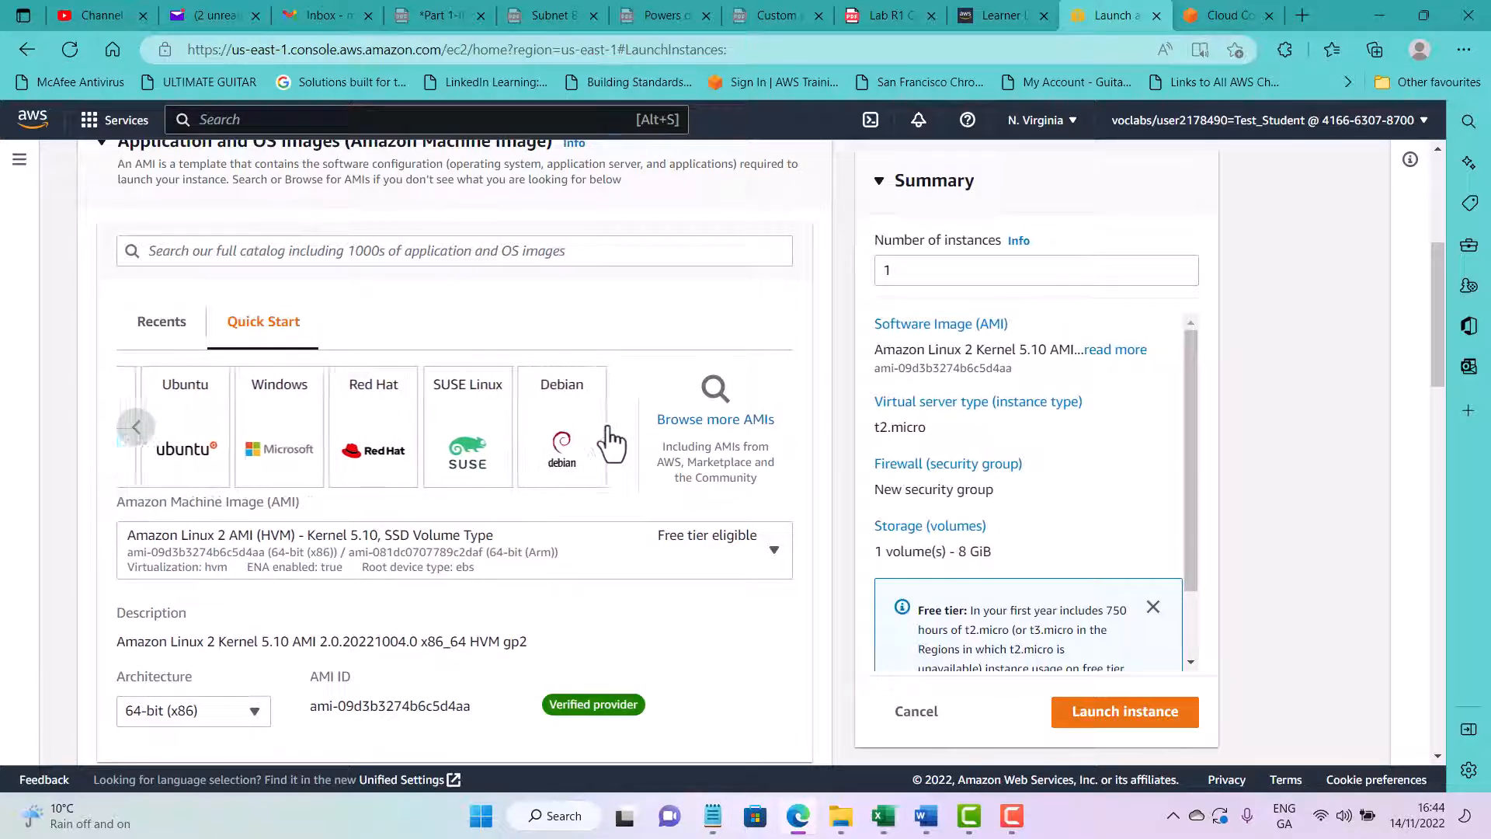
{"action": "left_click", "coordinate": [137, 427]}
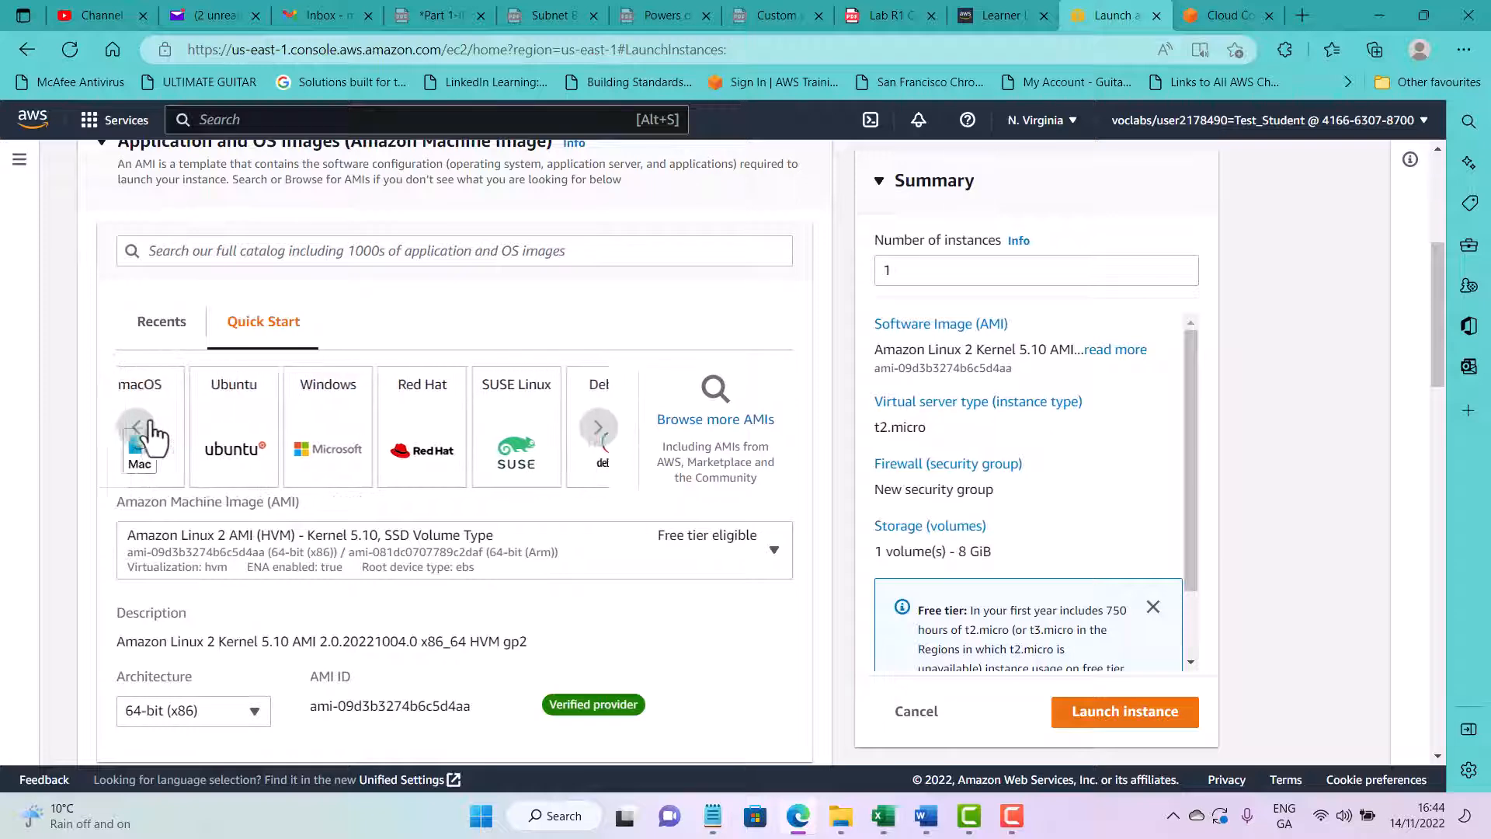
{"action": "left_click", "coordinate": [373, 439]}
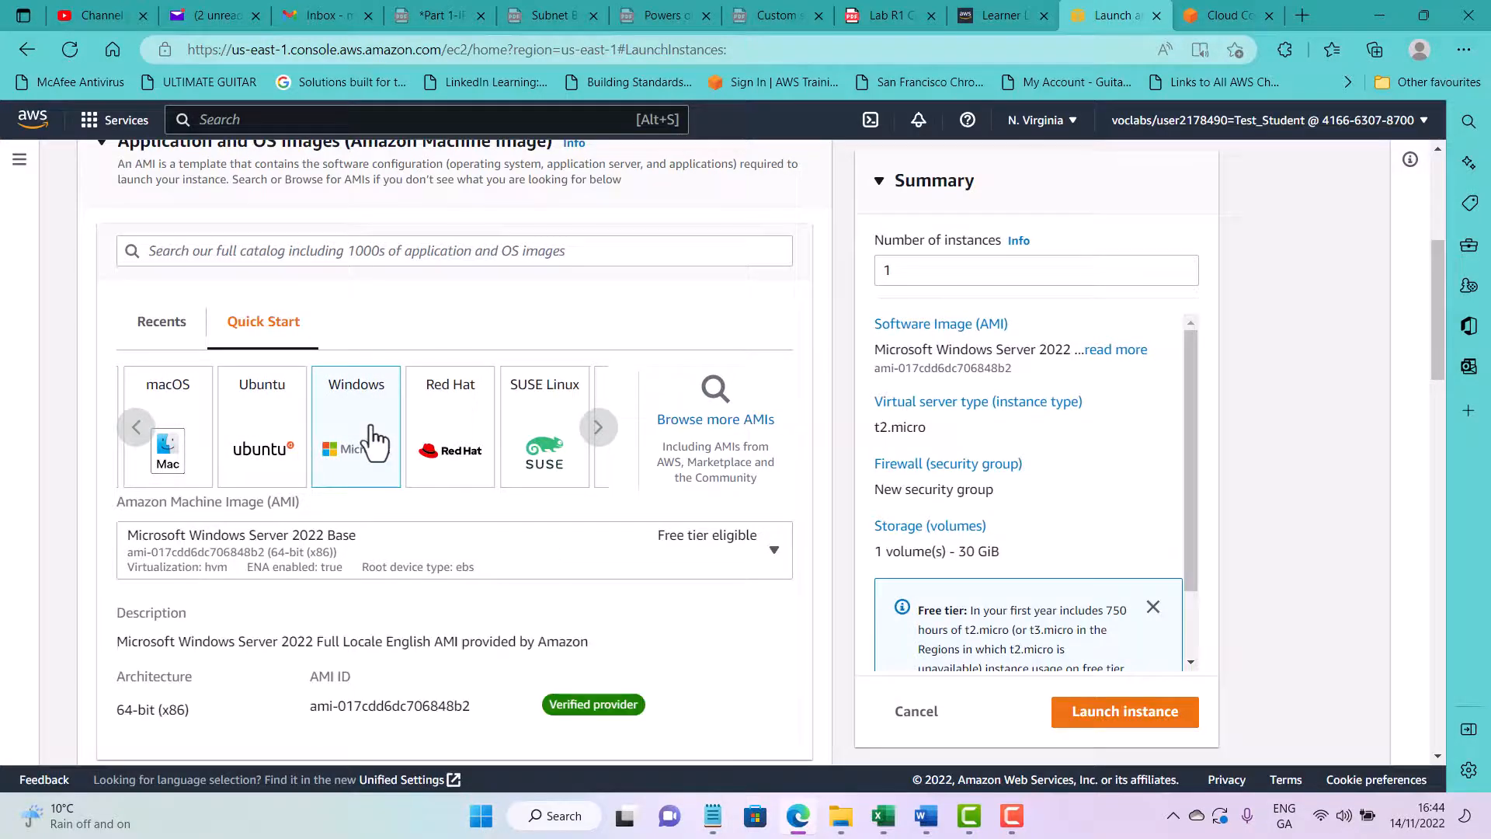
Step: Look through the available instance types and choose t2.micro for the instance
{"action": "scroll", "coordinate": [372, 437], "scroll_direction": "down", "scroll_amount": 3}
{"action": "scroll", "coordinate": [286, 366], "scroll_direction": "down", "scroll_amount": 4}
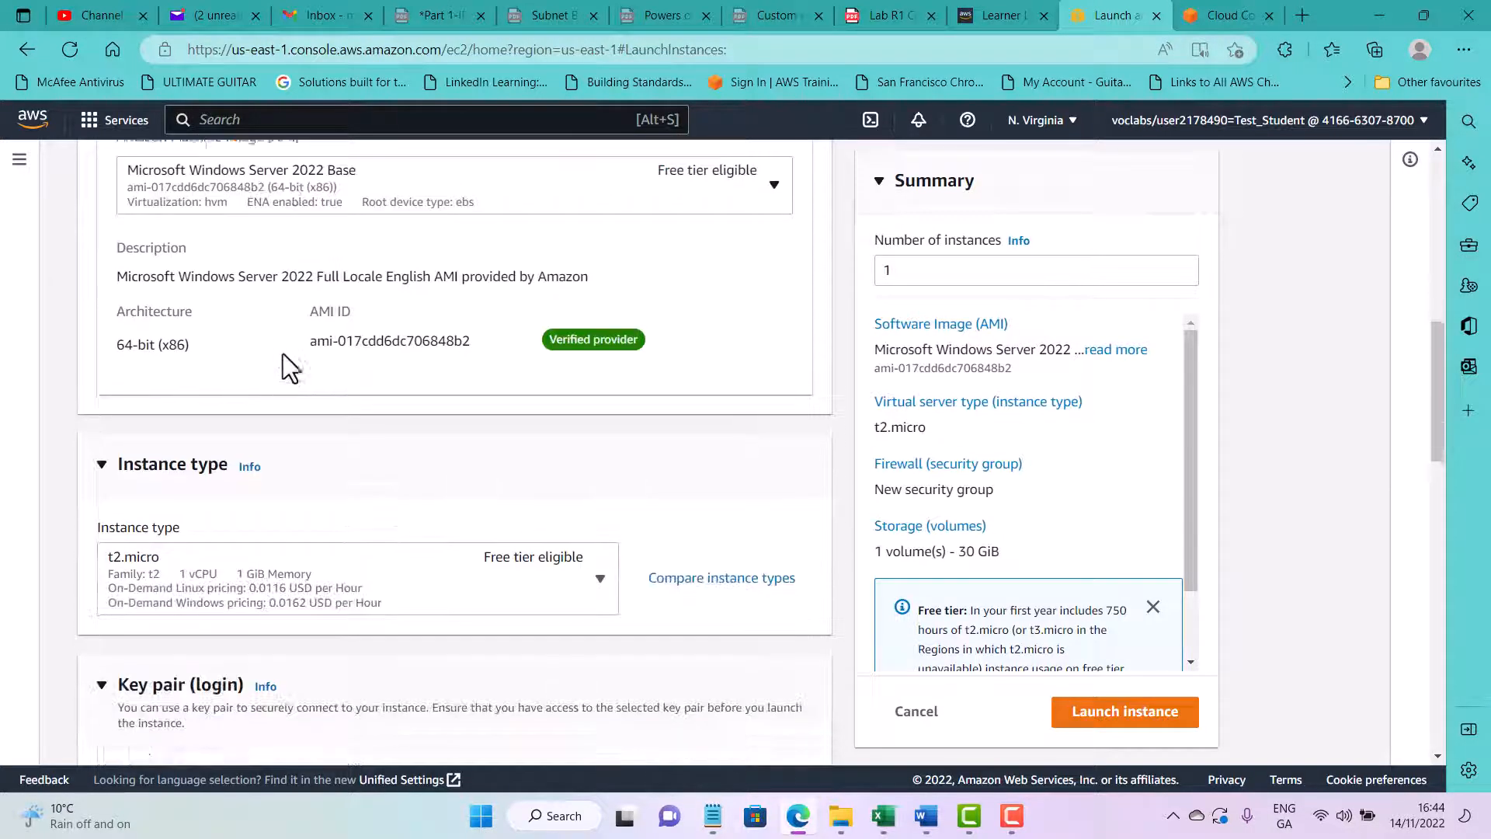
{"action": "scroll", "coordinate": [194, 465], "scroll_direction": "down", "scroll_amount": 2}
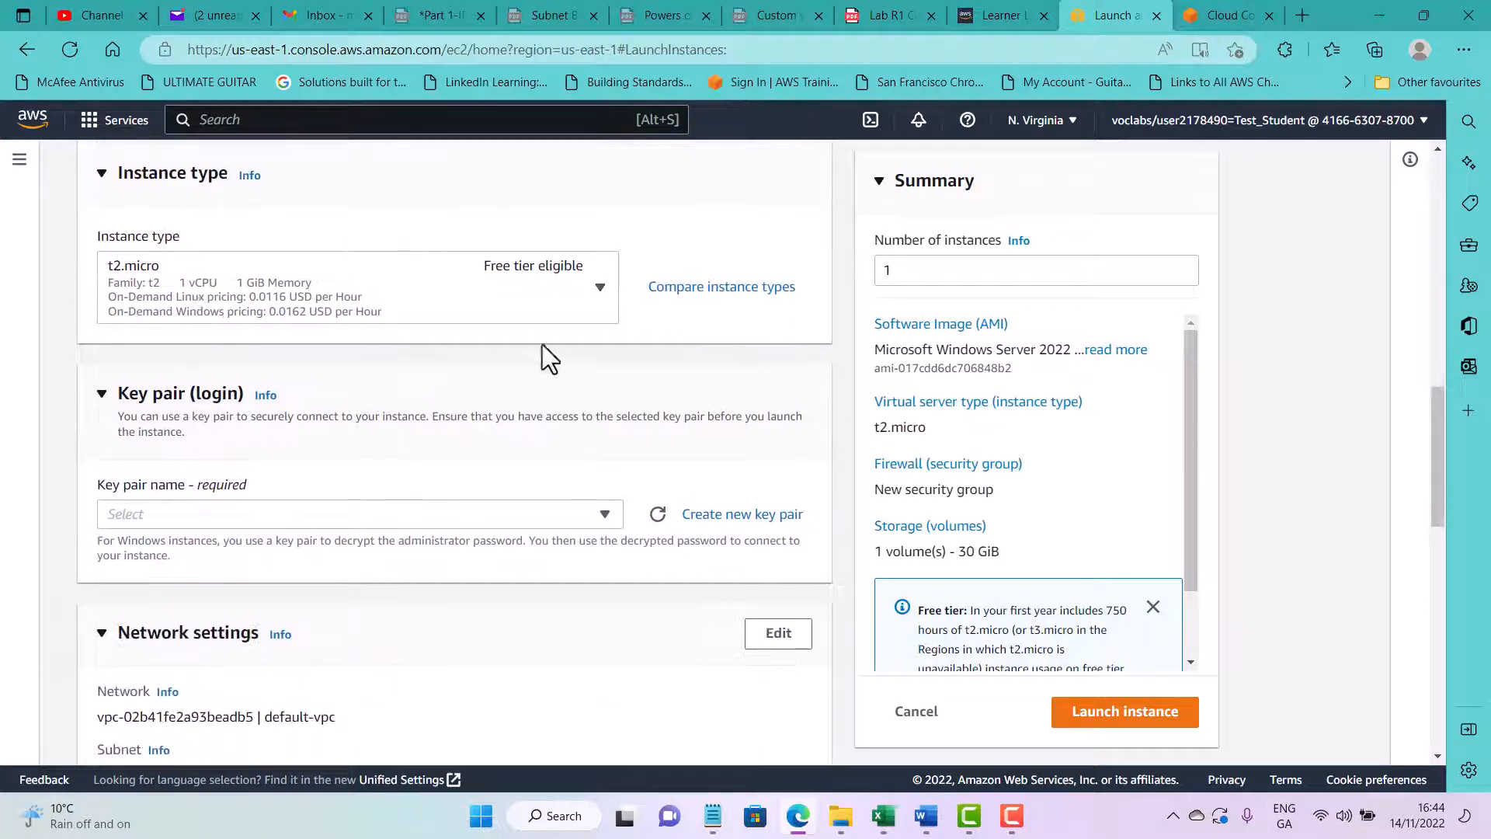
{"action": "left_click", "coordinate": [601, 290]}
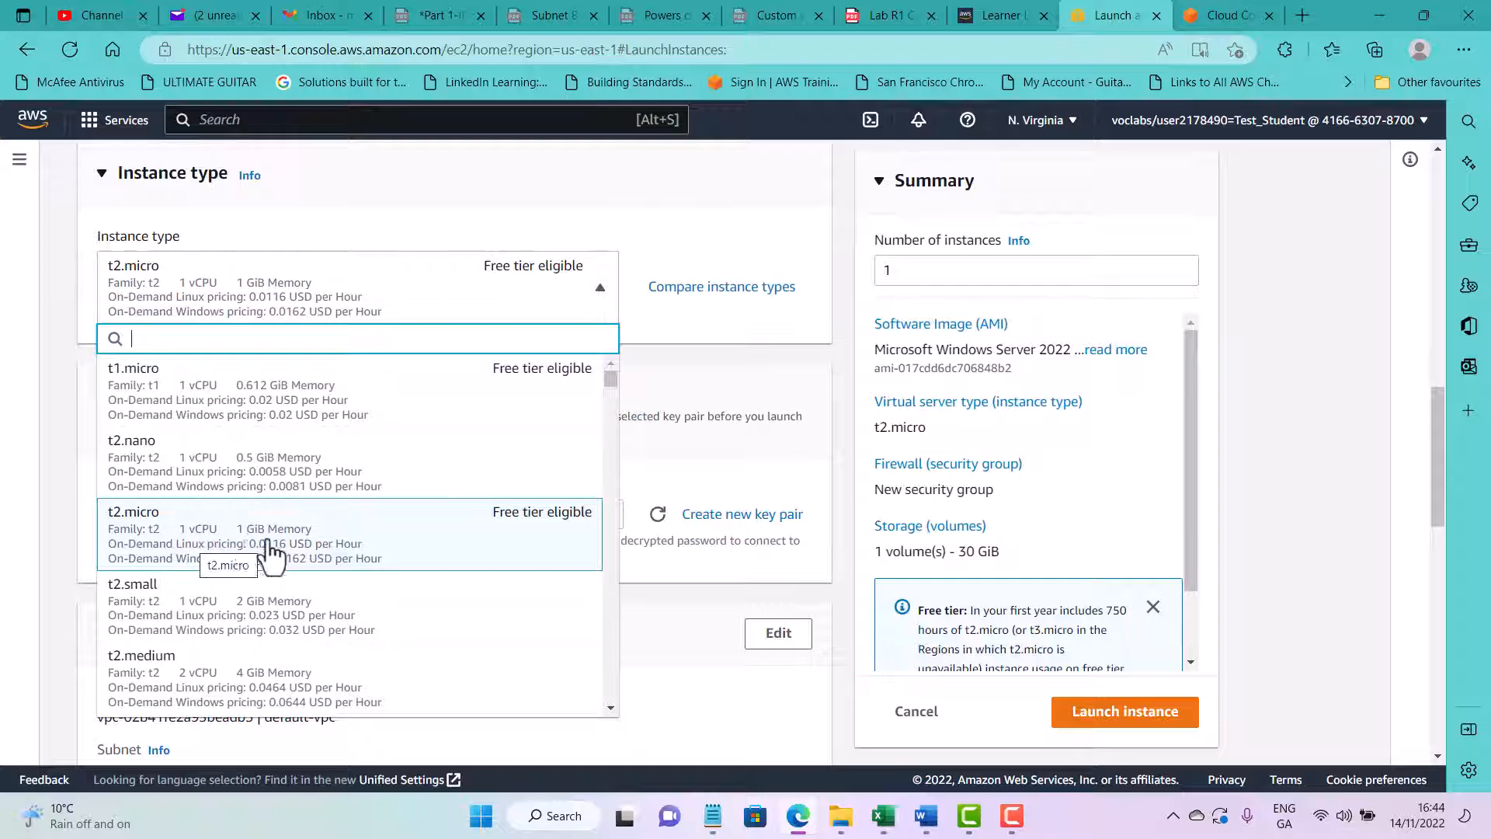
{"action": "scroll", "coordinate": [261, 547], "scroll_direction": "down", "scroll_amount": 1}
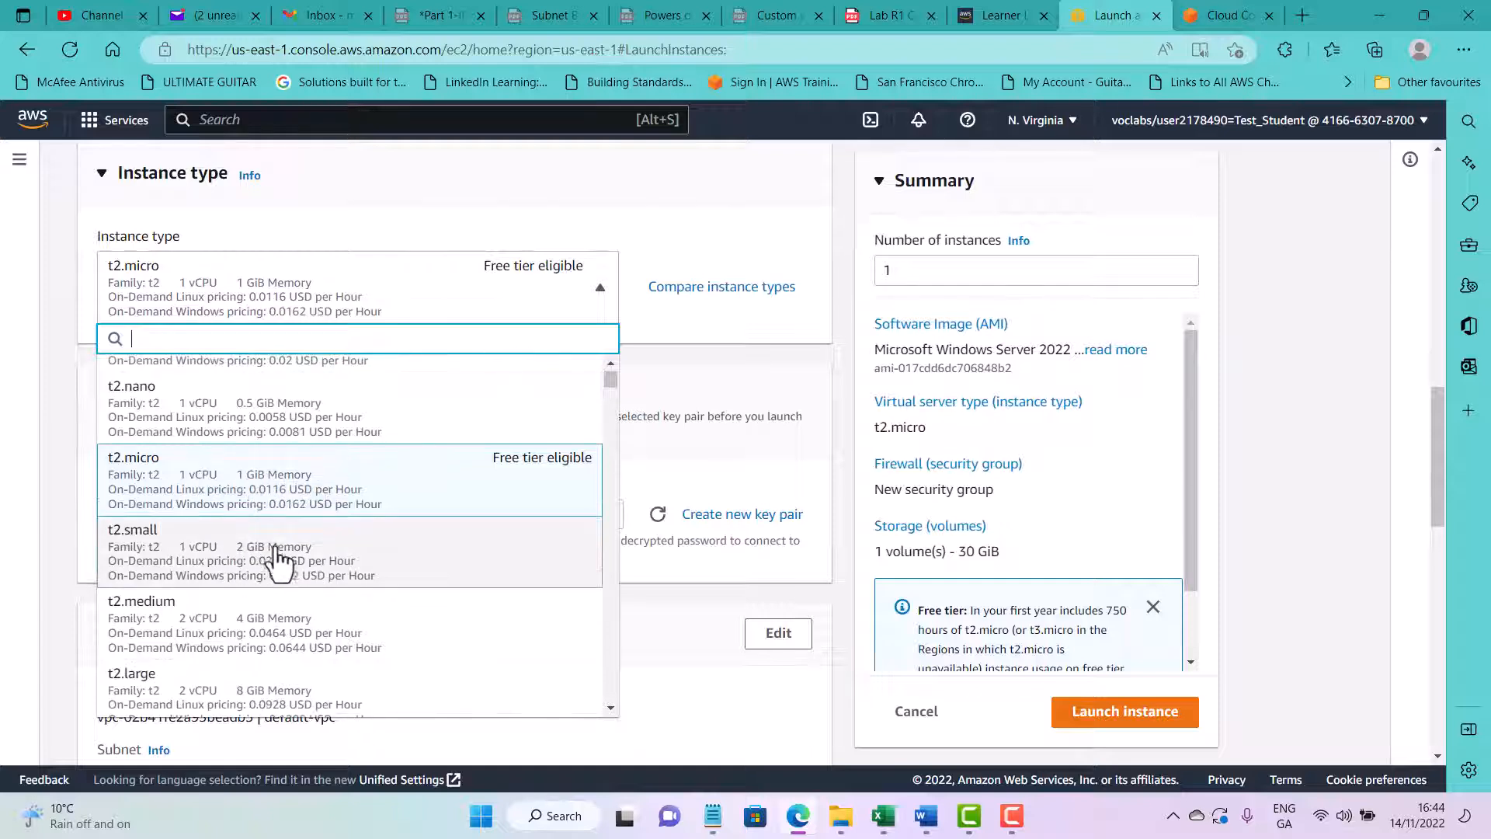
{"action": "scroll", "coordinate": [259, 577], "scroll_direction": "down", "scroll_amount": 1}
{"action": "scroll", "coordinate": [248, 584], "scroll_direction": "down", "scroll_amount": 1}
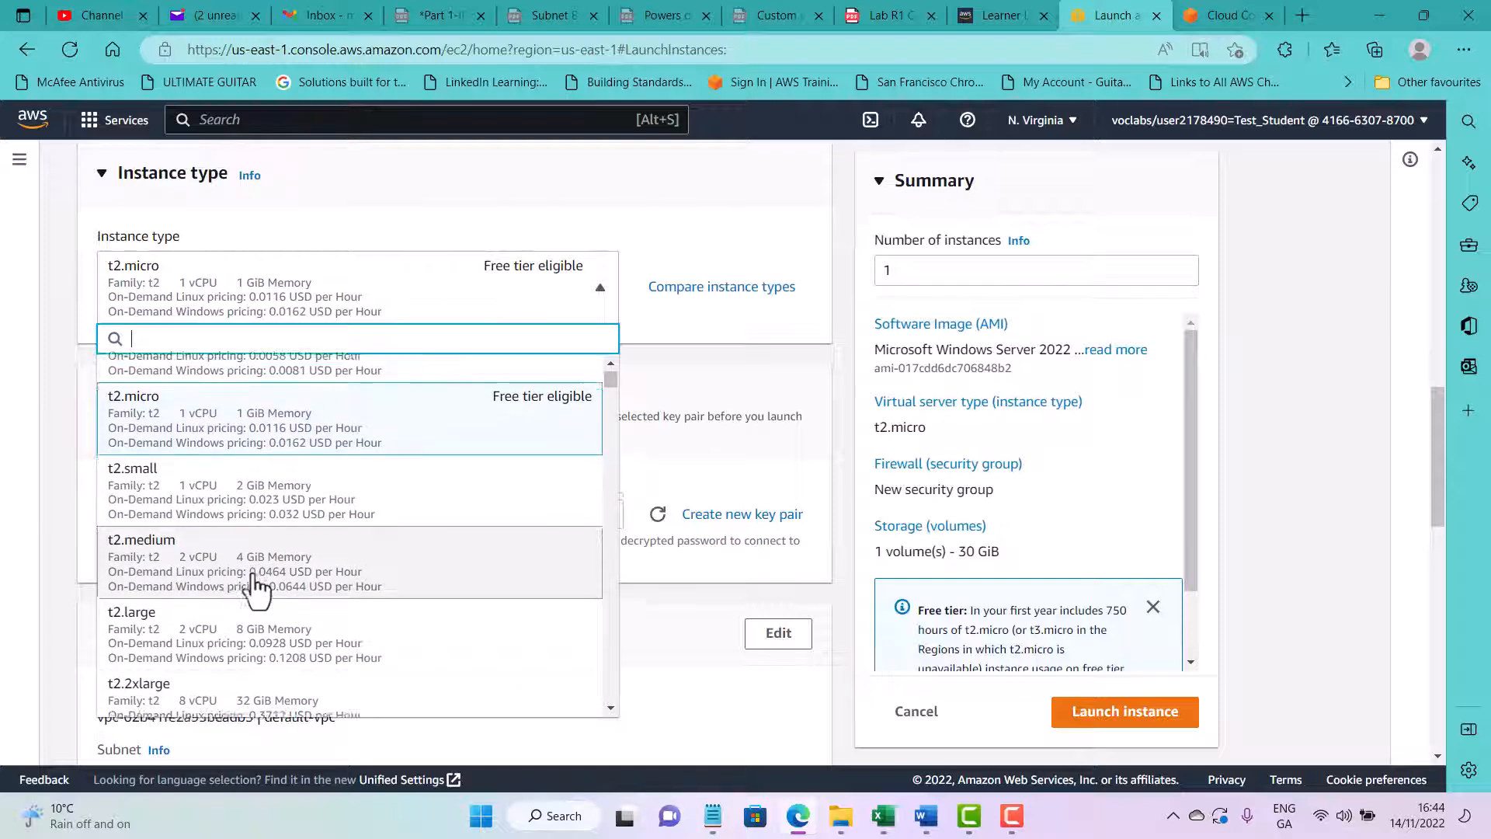
{"action": "scroll", "coordinate": [264, 594], "scroll_direction": "down", "scroll_amount": 2}
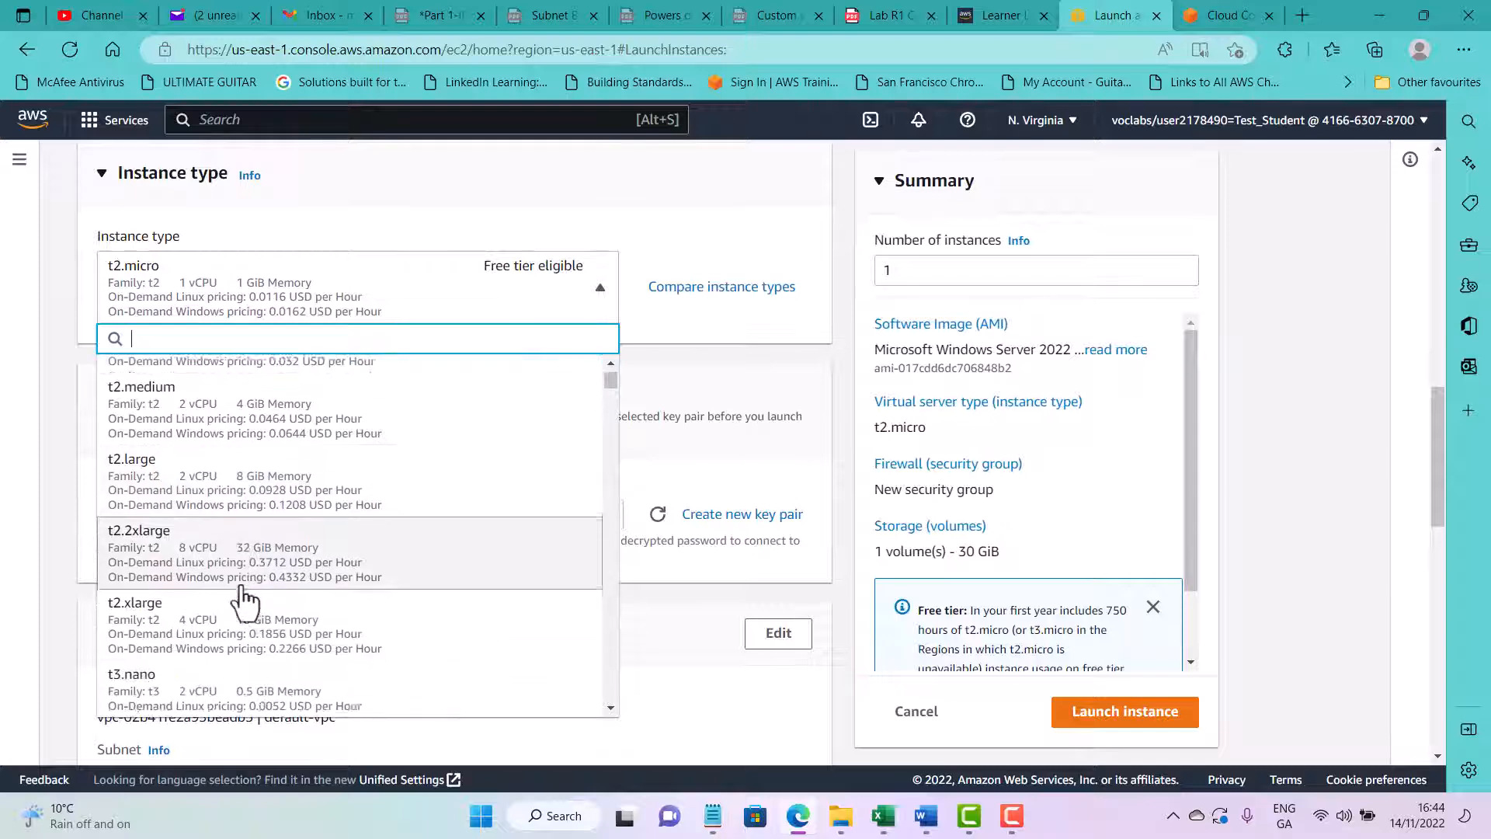
{"action": "scroll", "coordinate": [286, 610], "scroll_direction": "down", "scroll_amount": 1}
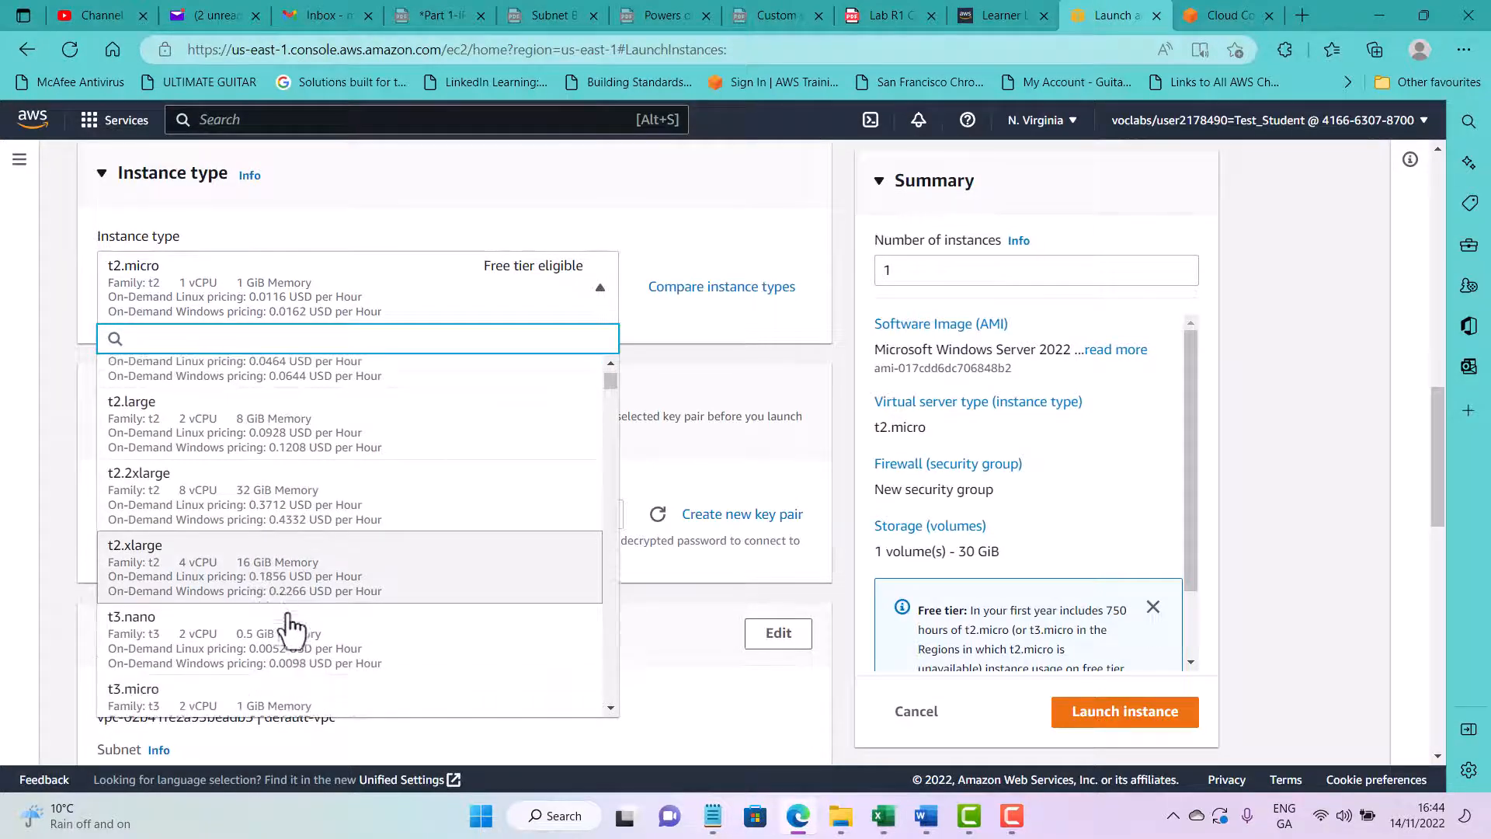
{"action": "scroll", "coordinate": [301, 561], "scroll_direction": "down", "scroll_amount": 1}
{"action": "scroll", "coordinate": [303, 561], "scroll_direction": "up", "scroll_amount": 6}
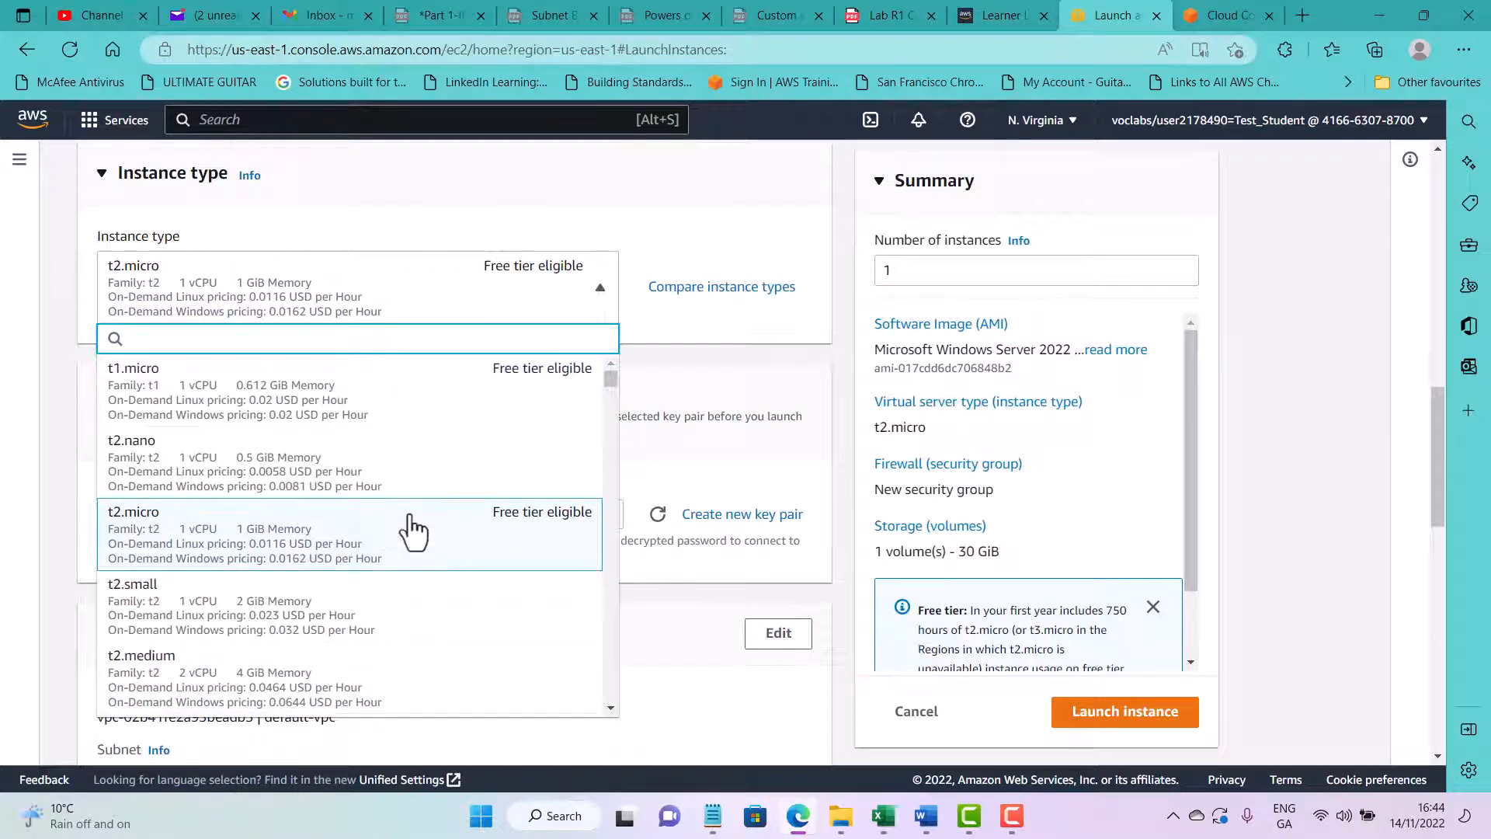
{"action": "left_click", "coordinate": [408, 528]}
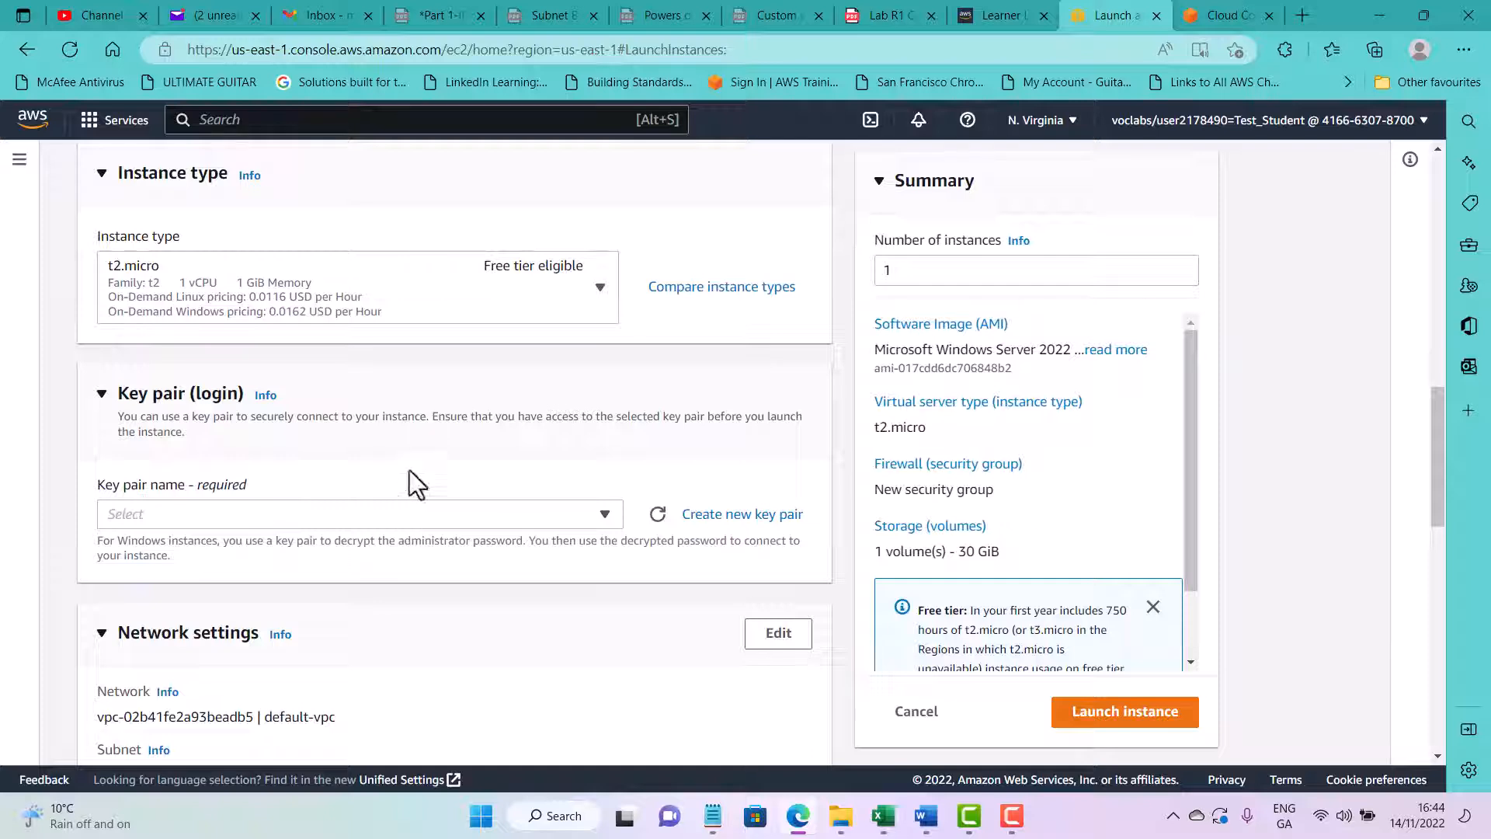
Step: Reselect the t2.micro instance type and choose Year2-Cloud-key as the key pair for login
{"action": "left_click", "coordinate": [538, 298]}
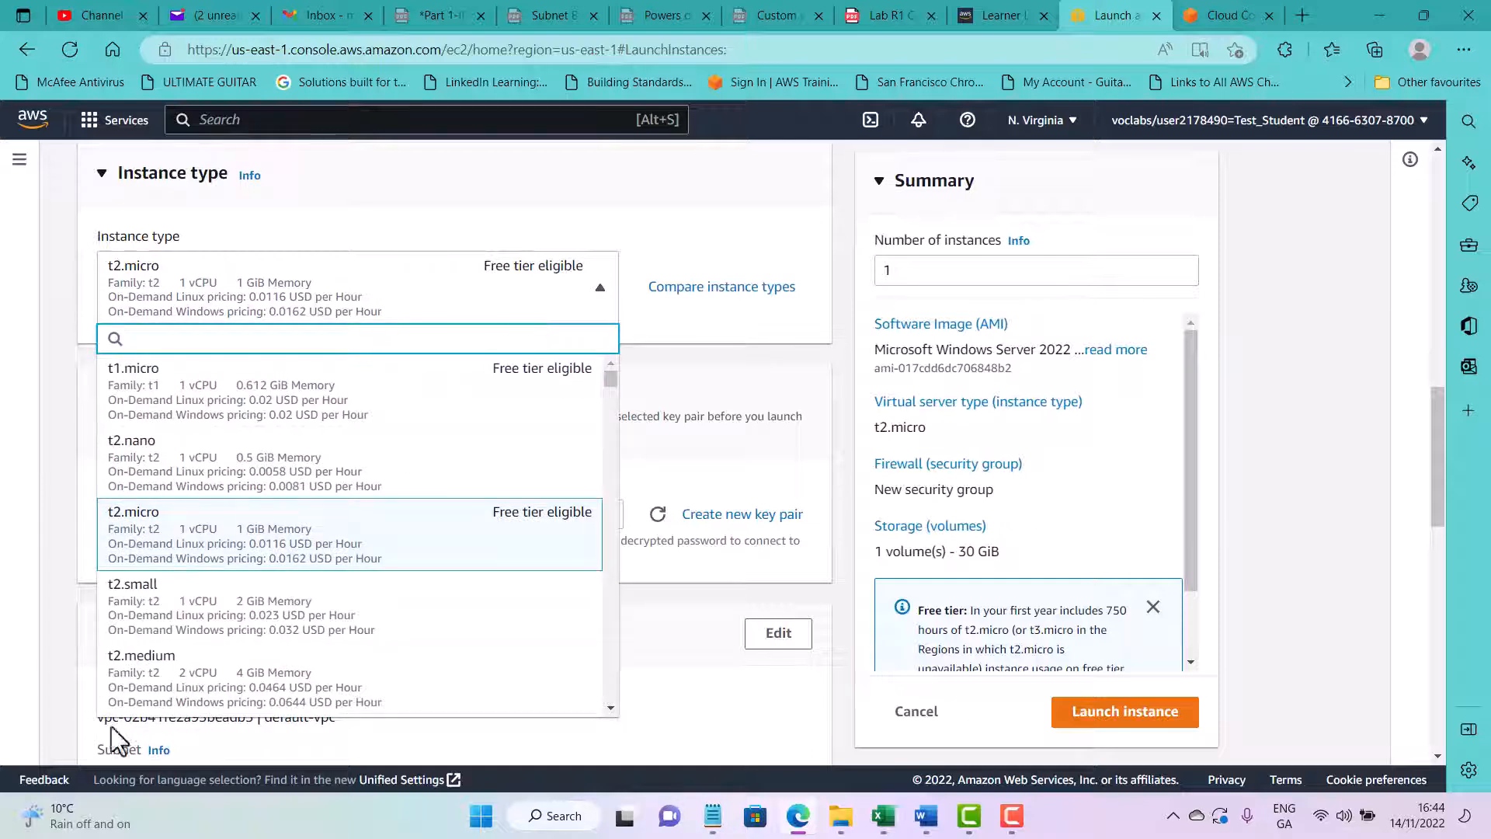
{"action": "left_click", "coordinate": [308, 531]}
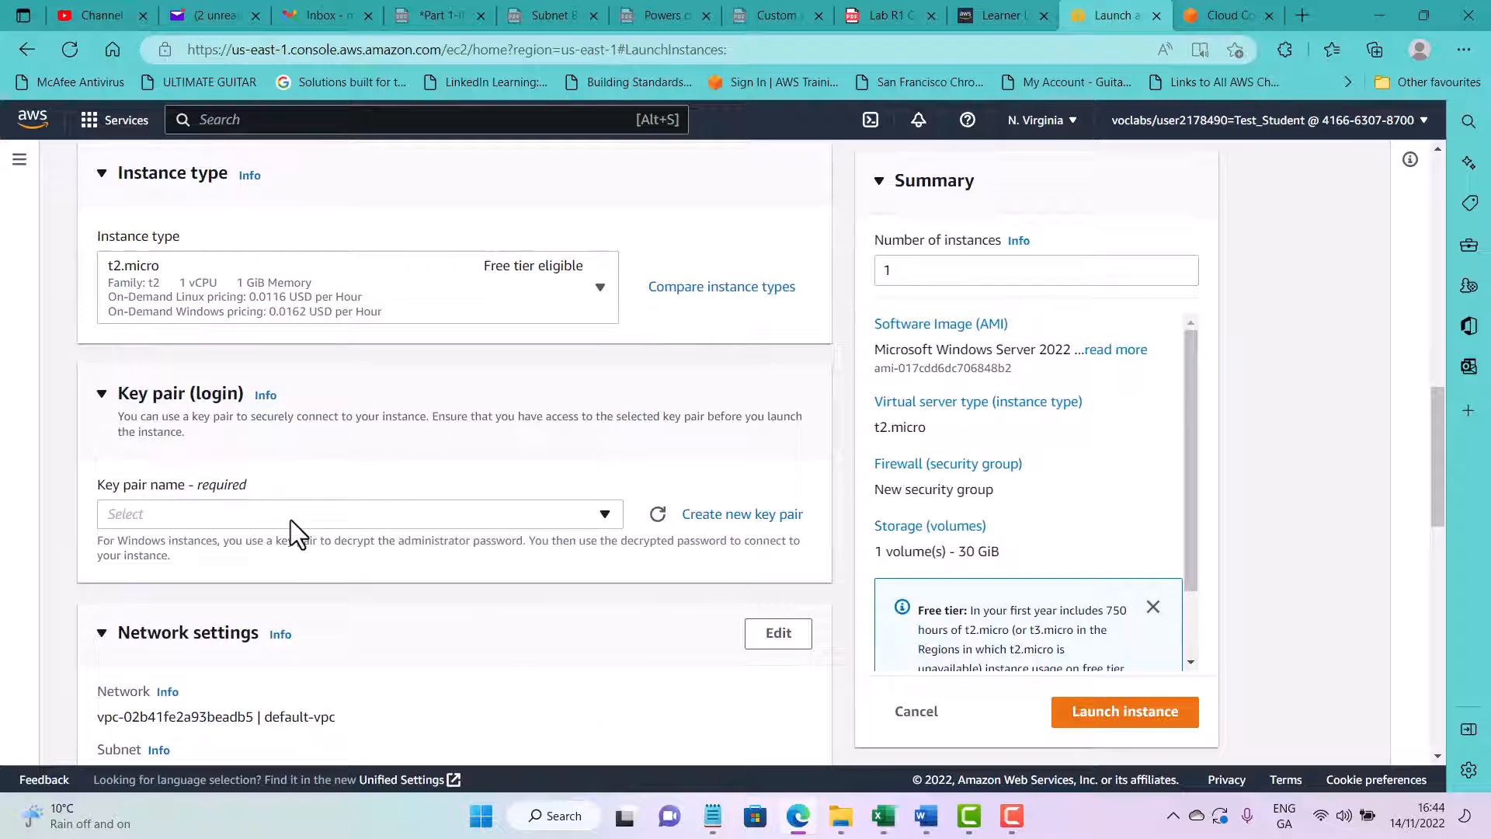
{"action": "left_click", "coordinate": [290, 519]}
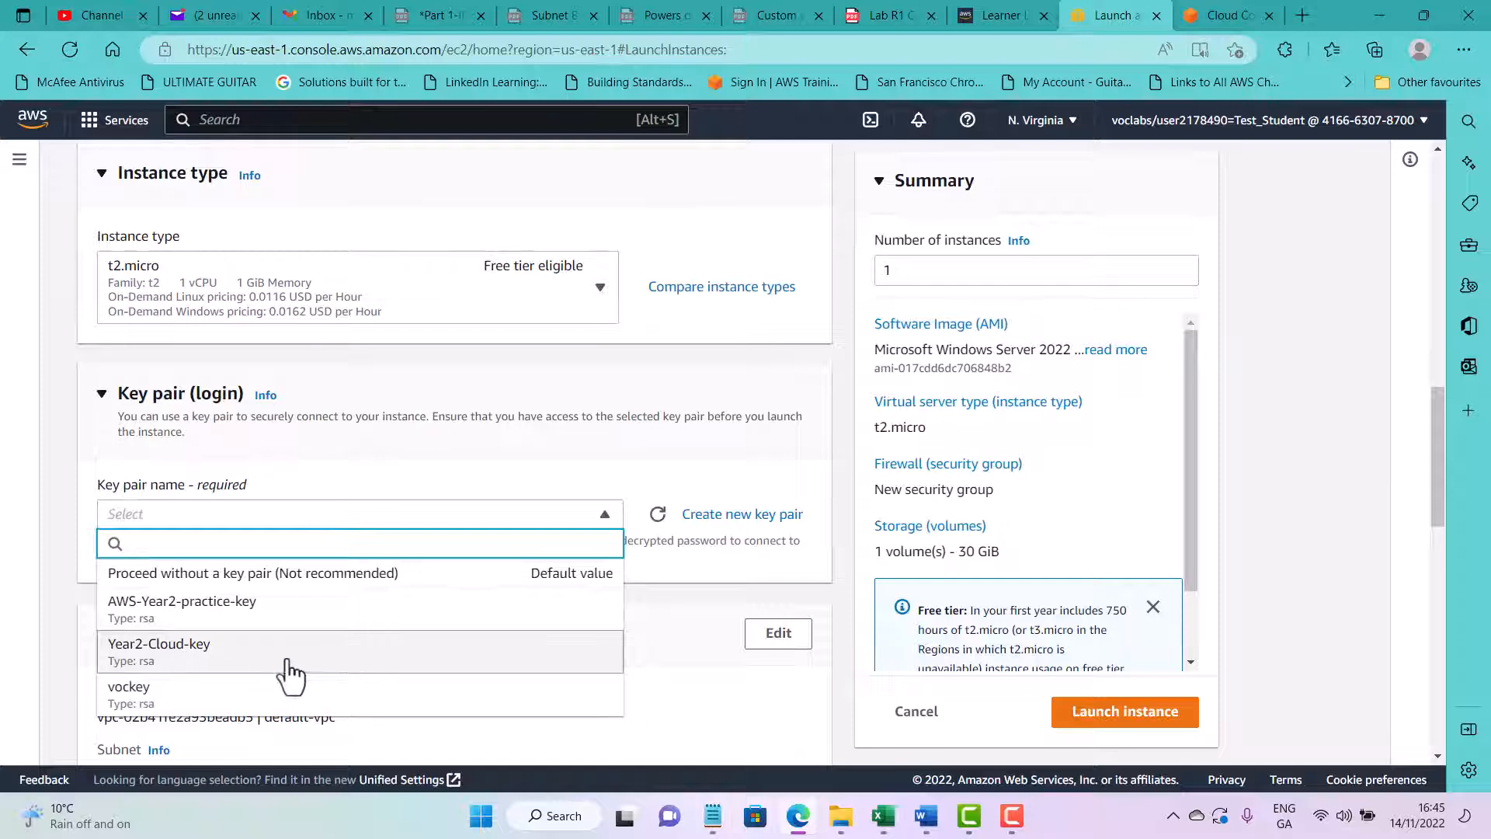
{"action": "left_click", "coordinate": [239, 656]}
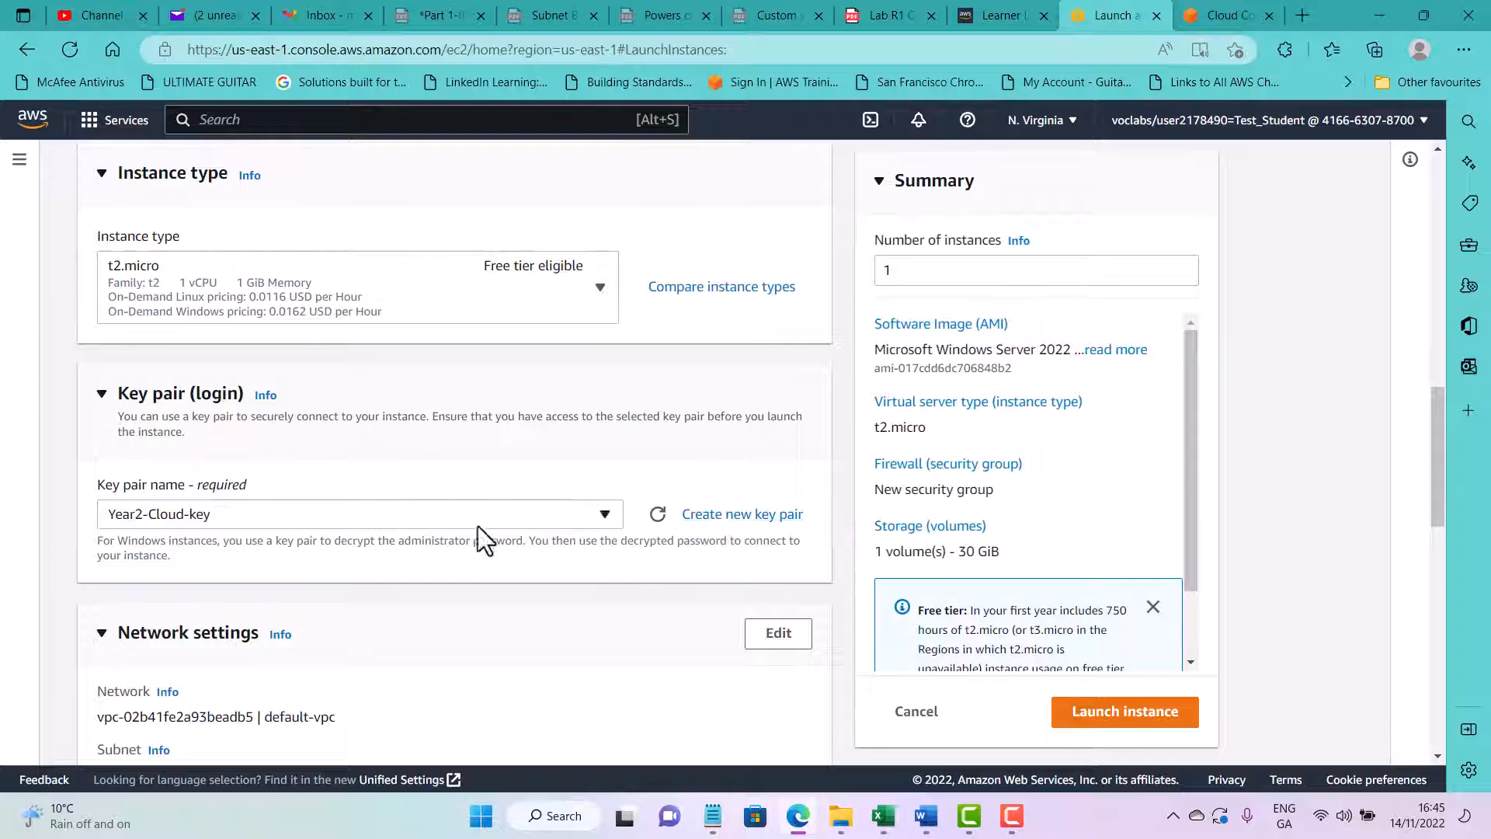
Step: Look at the existing security groups offered for the firewall and return to creating a new security group
{"action": "scroll", "coordinate": [476, 618], "scroll_direction": "down", "scroll_amount": 1}
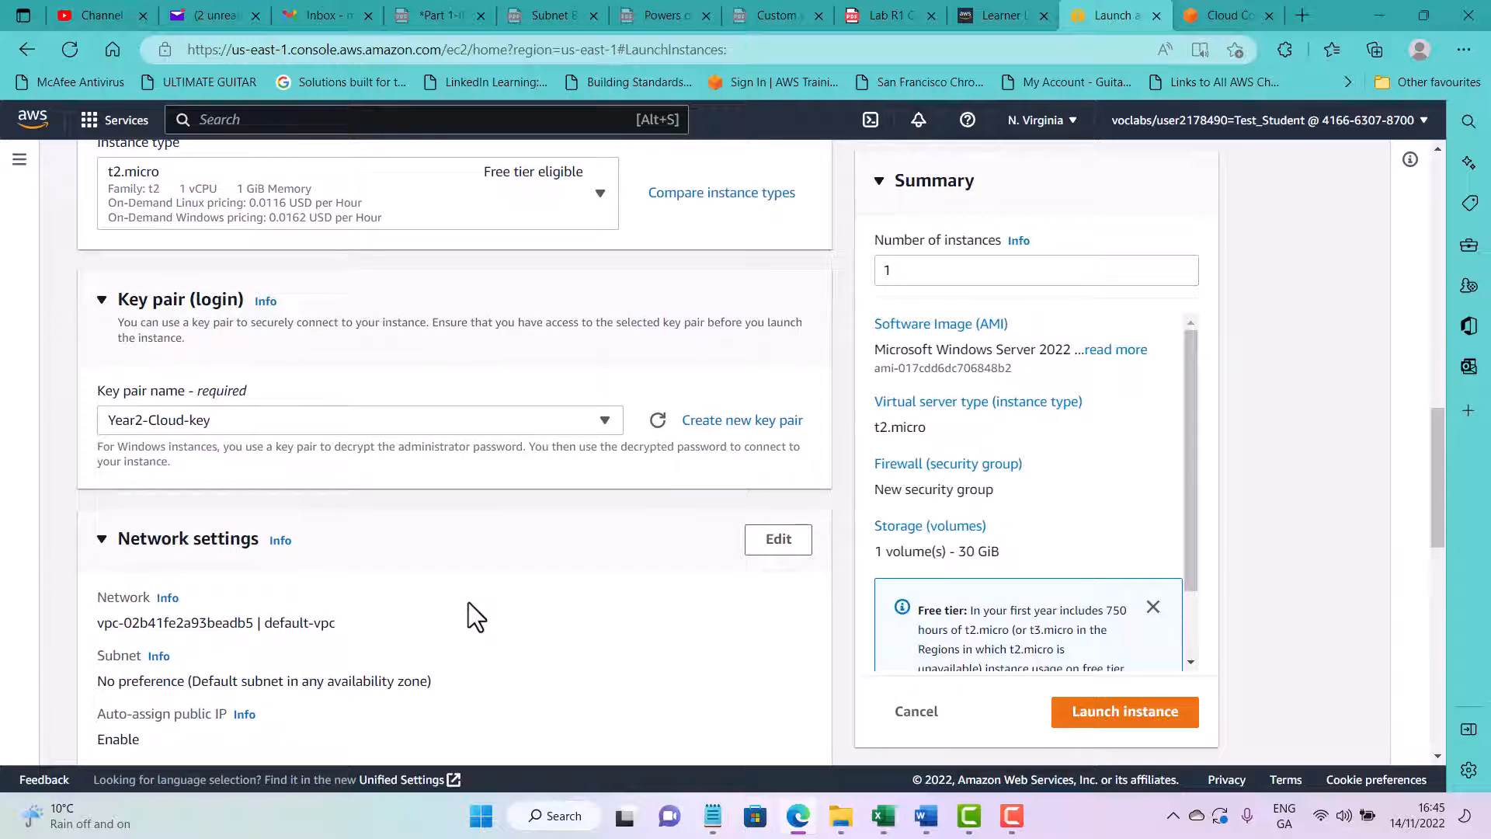
{"action": "scroll", "coordinate": [470, 610], "scroll_direction": "down", "scroll_amount": 2}
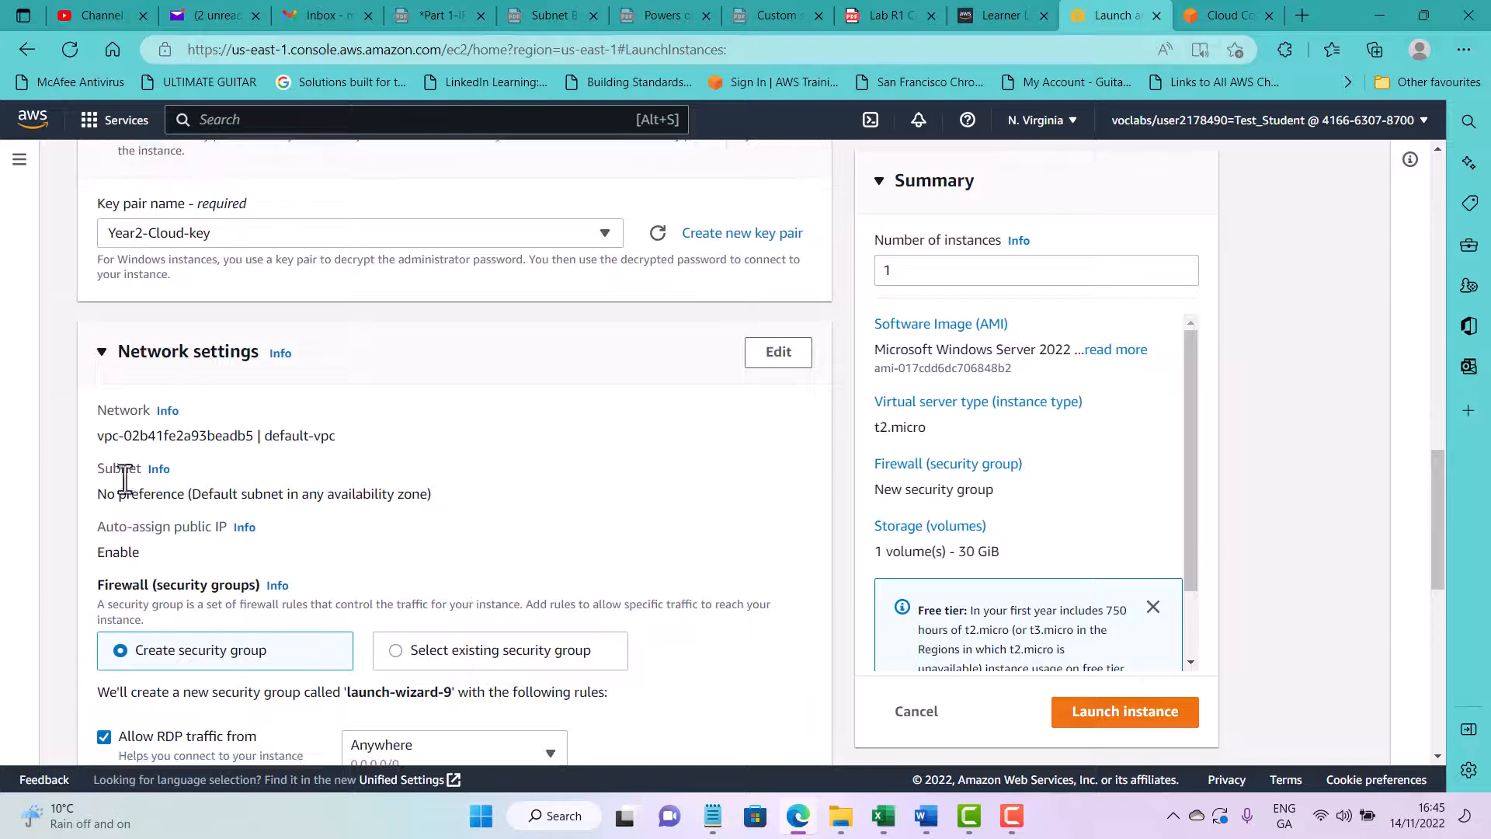
{"action": "scroll", "coordinate": [187, 506], "scroll_direction": "down", "scroll_amount": 1}
{"action": "left_click", "coordinate": [458, 567]}
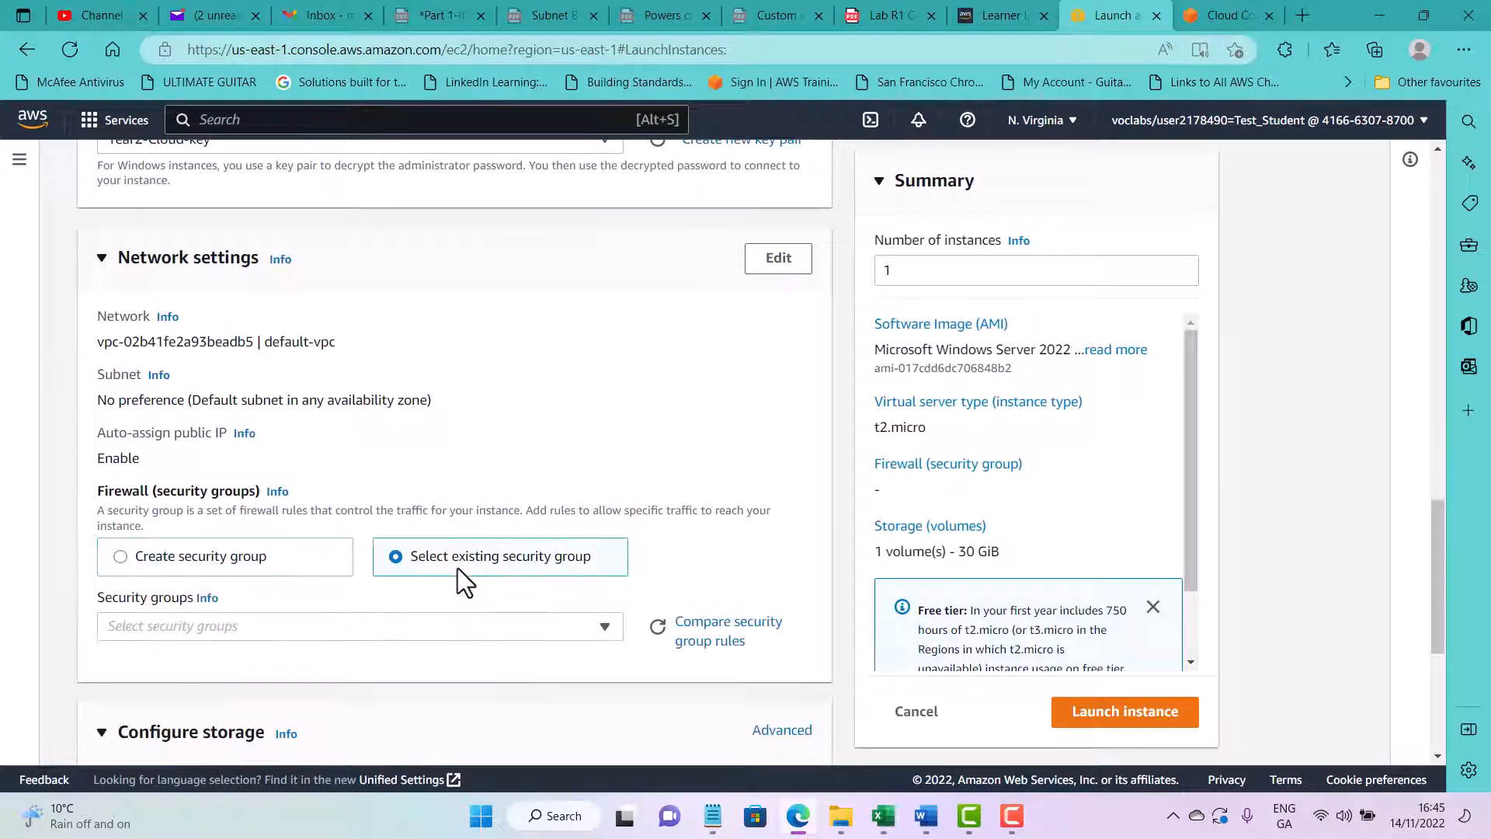
{"action": "scroll", "coordinate": [458, 567], "scroll_direction": "down", "scroll_amount": 2}
{"action": "left_click", "coordinate": [368, 440]}
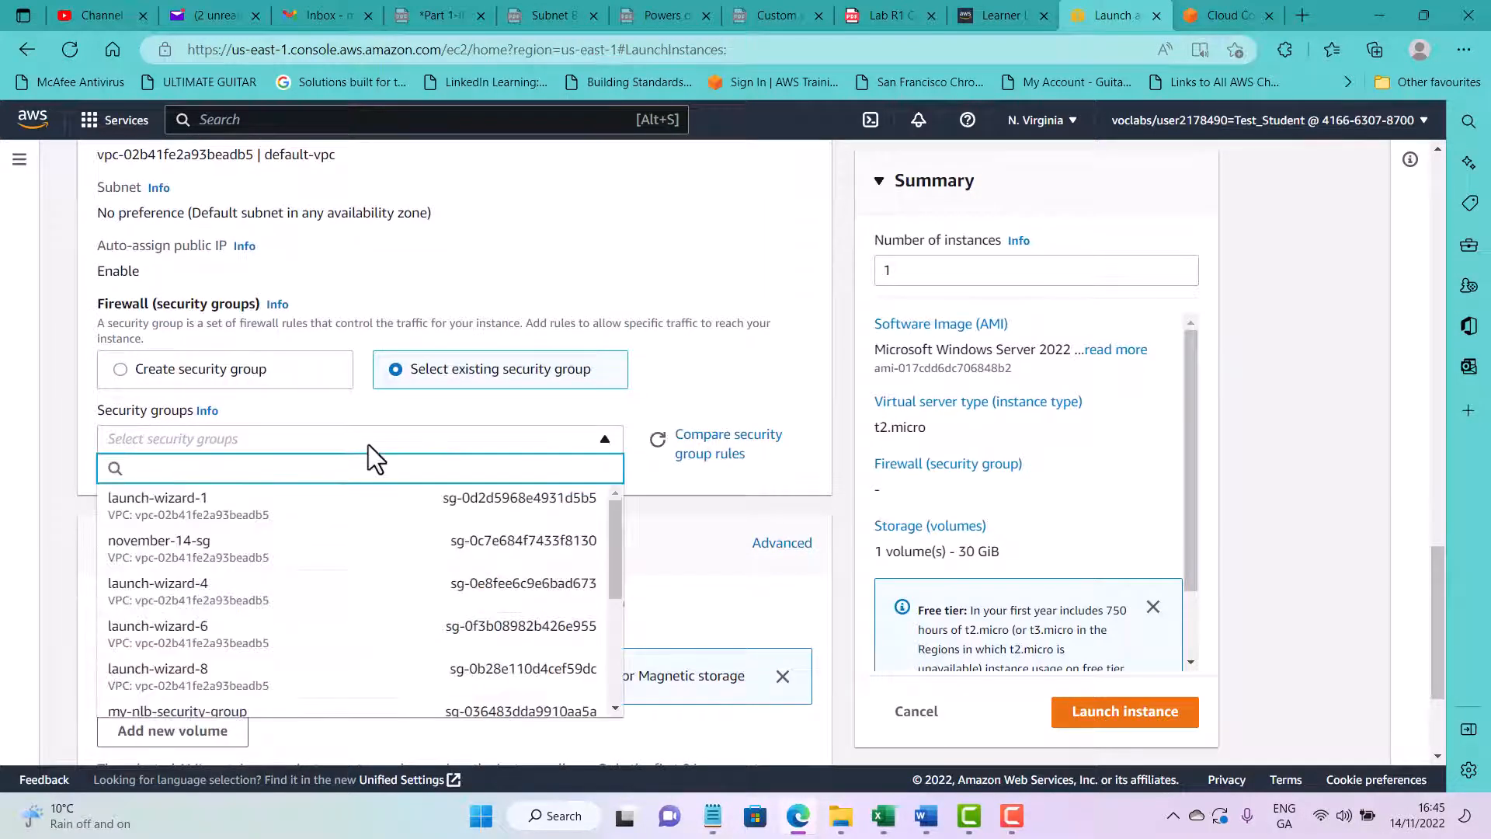
{"action": "left_click", "coordinate": [224, 372]}
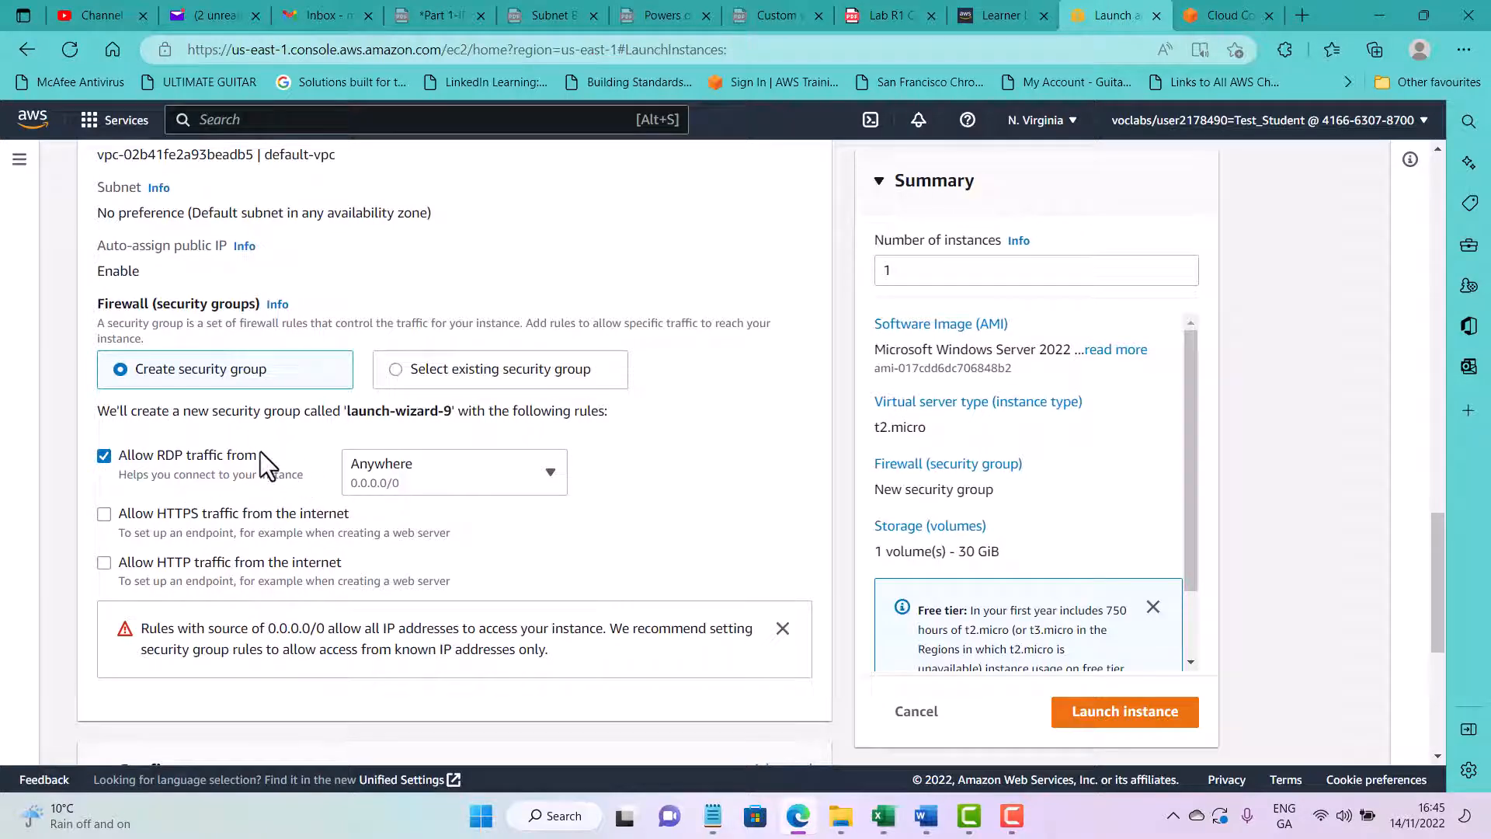
Step: Allow HTTP traffic from the internet in the new security group's rules
{"action": "scroll", "coordinate": [263, 466], "scroll_direction": "down", "scroll_amount": 1}
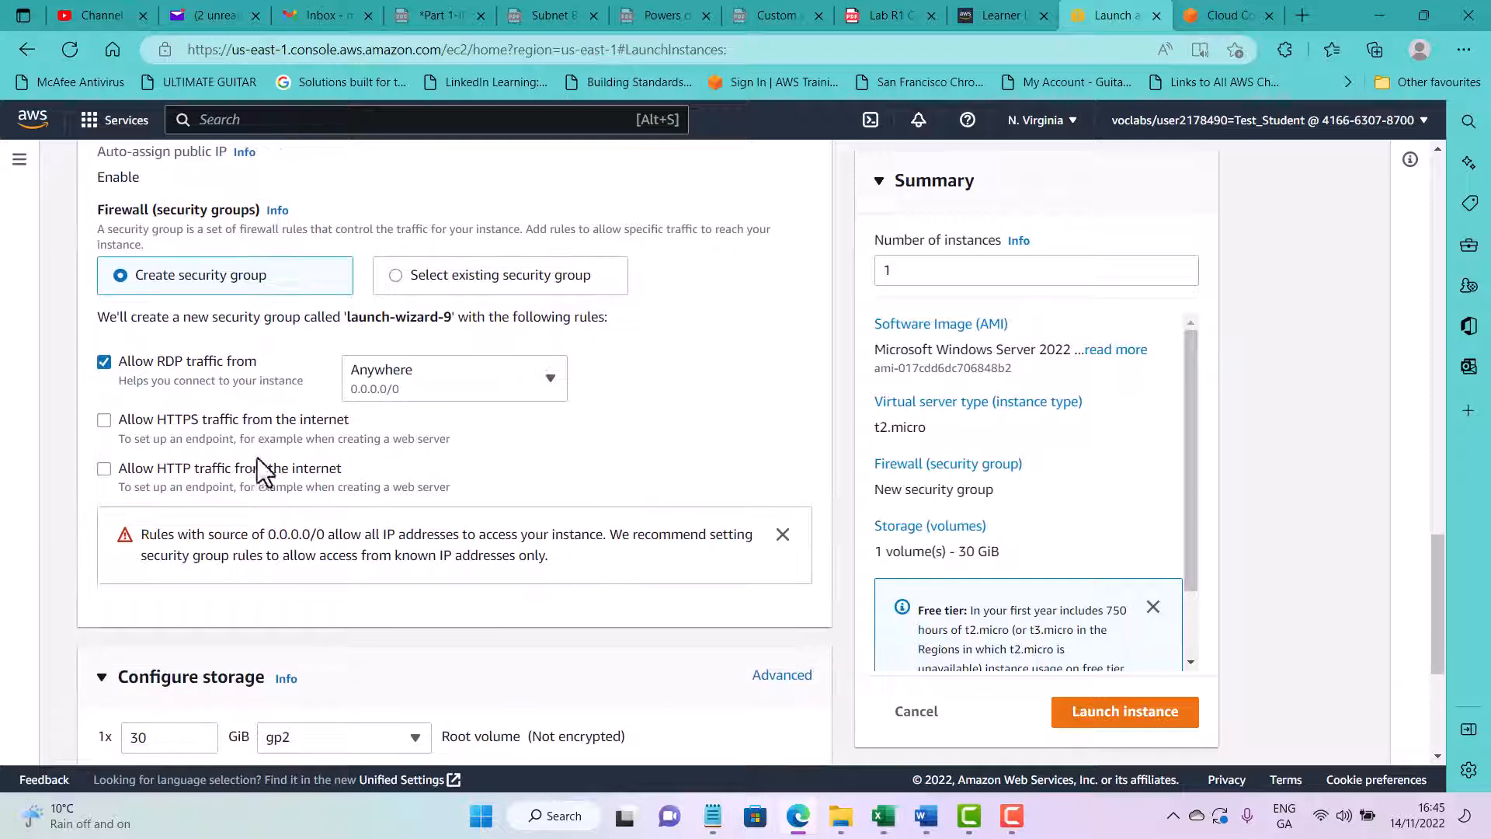
{"action": "left_click", "coordinate": [104, 469]}
{"action": "scroll", "coordinate": [285, 473], "scroll_direction": "down", "scroll_amount": 4}
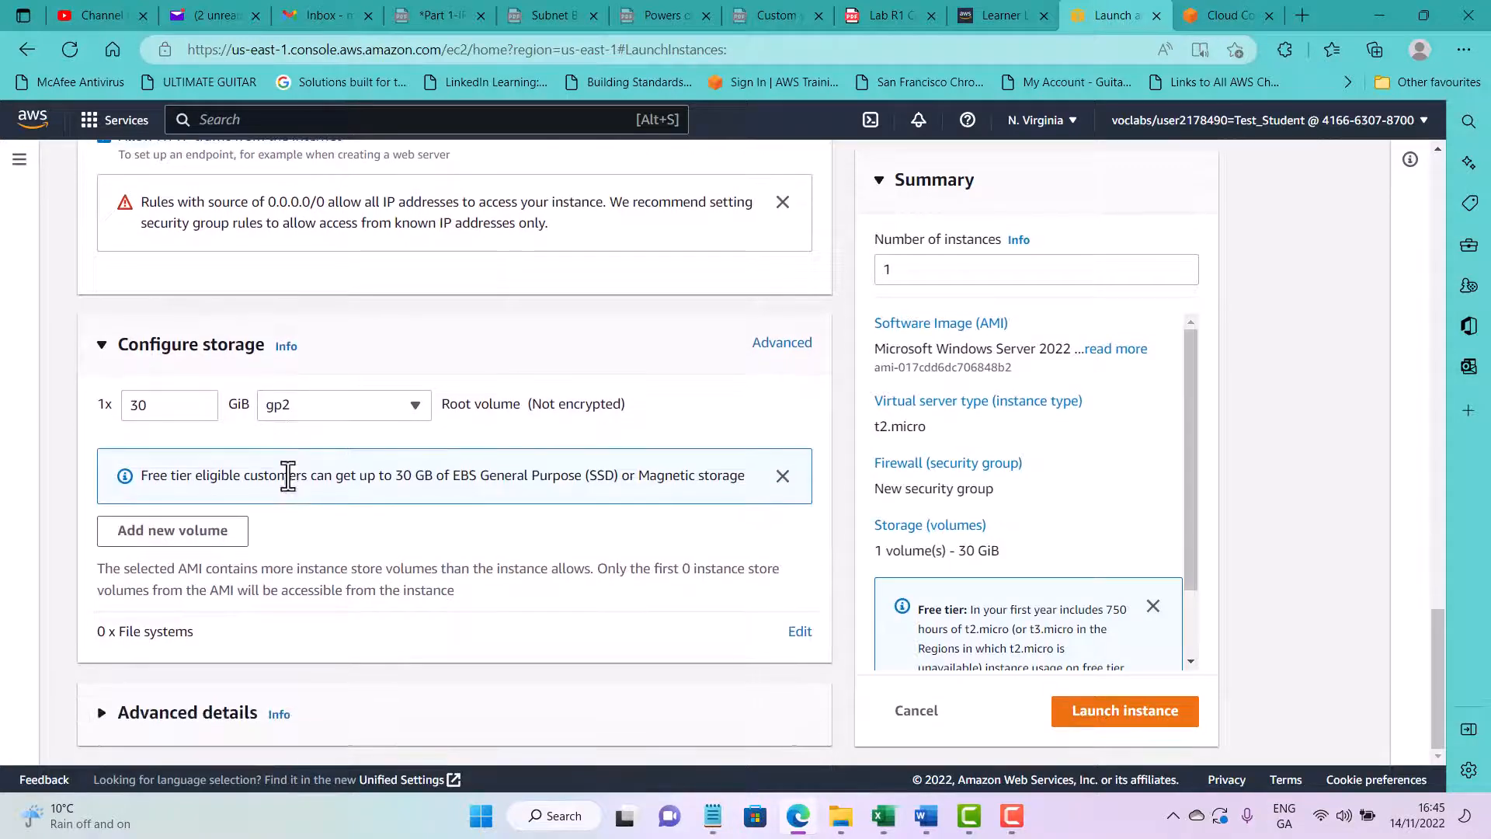
Step: Expand the advanced details and look through their options, including the IAM instance profile list and the user data field
{"action": "scroll", "coordinate": [287, 475], "scroll_direction": "up", "scroll_amount": 11}
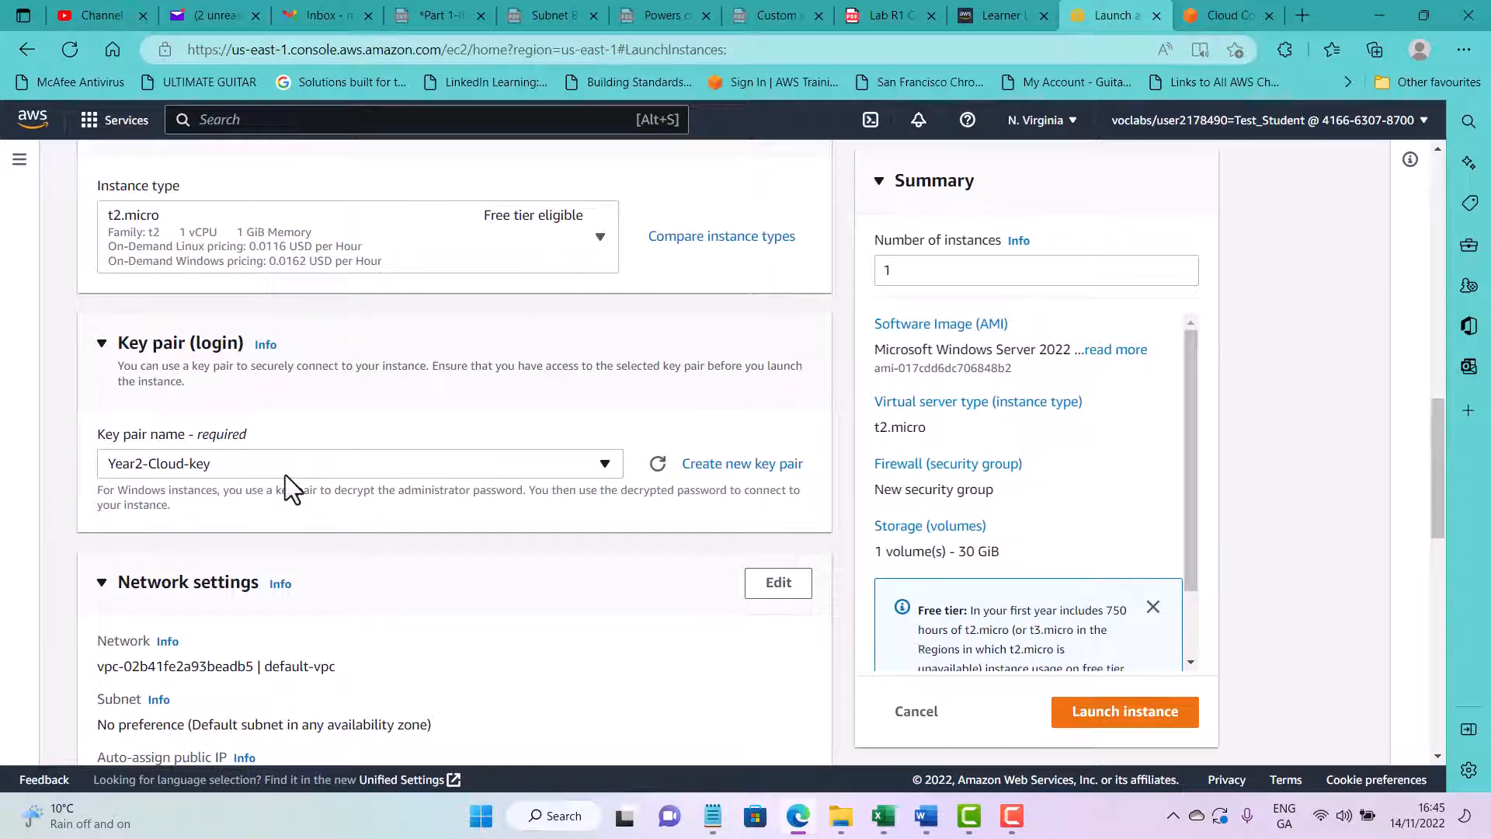
{"action": "scroll", "coordinate": [286, 474], "scroll_direction": "up", "scroll_amount": 8}
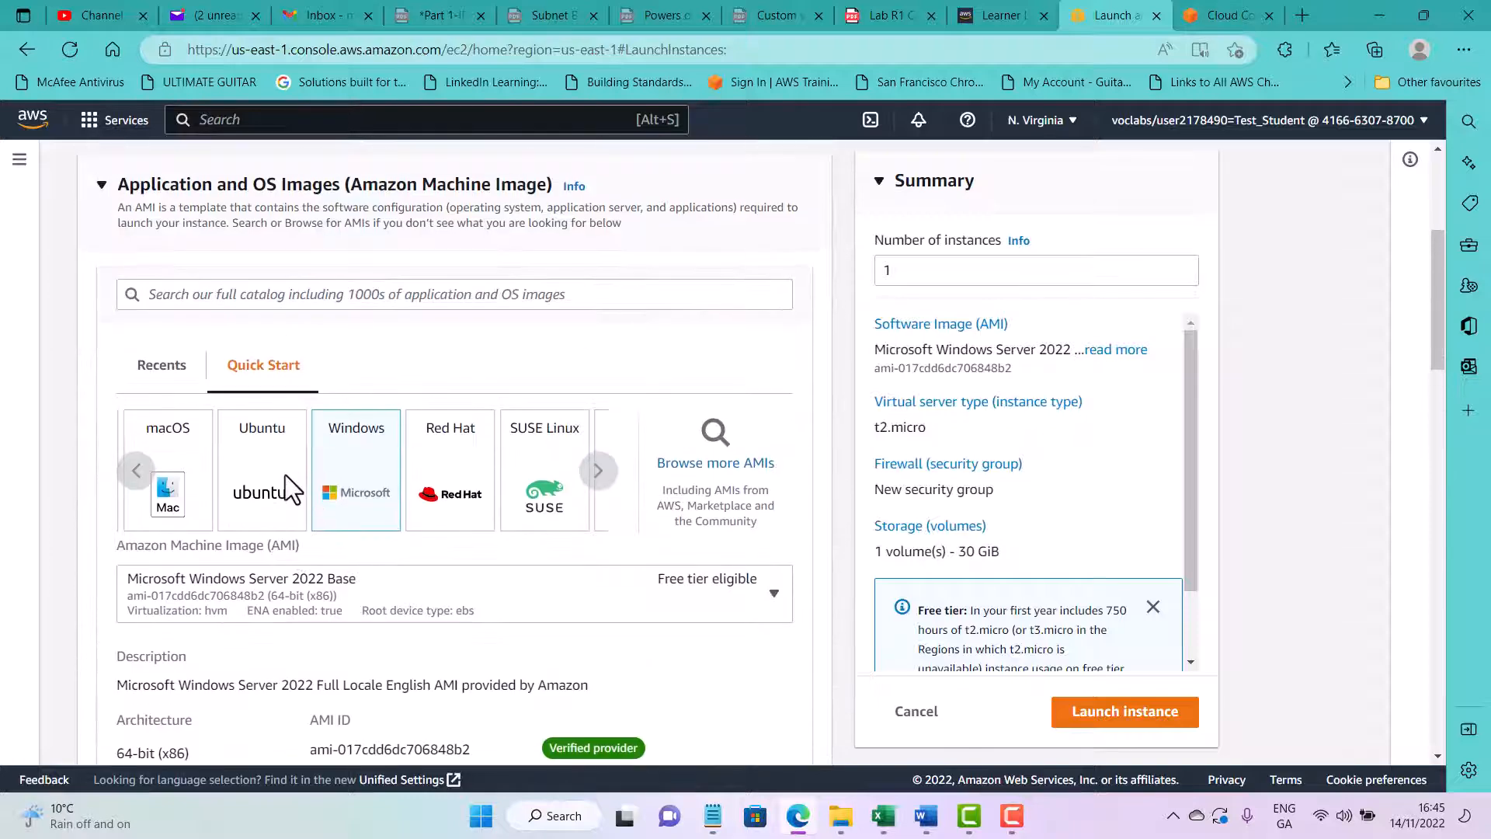
{"action": "scroll", "coordinate": [286, 473], "scroll_direction": "down", "scroll_amount": 17}
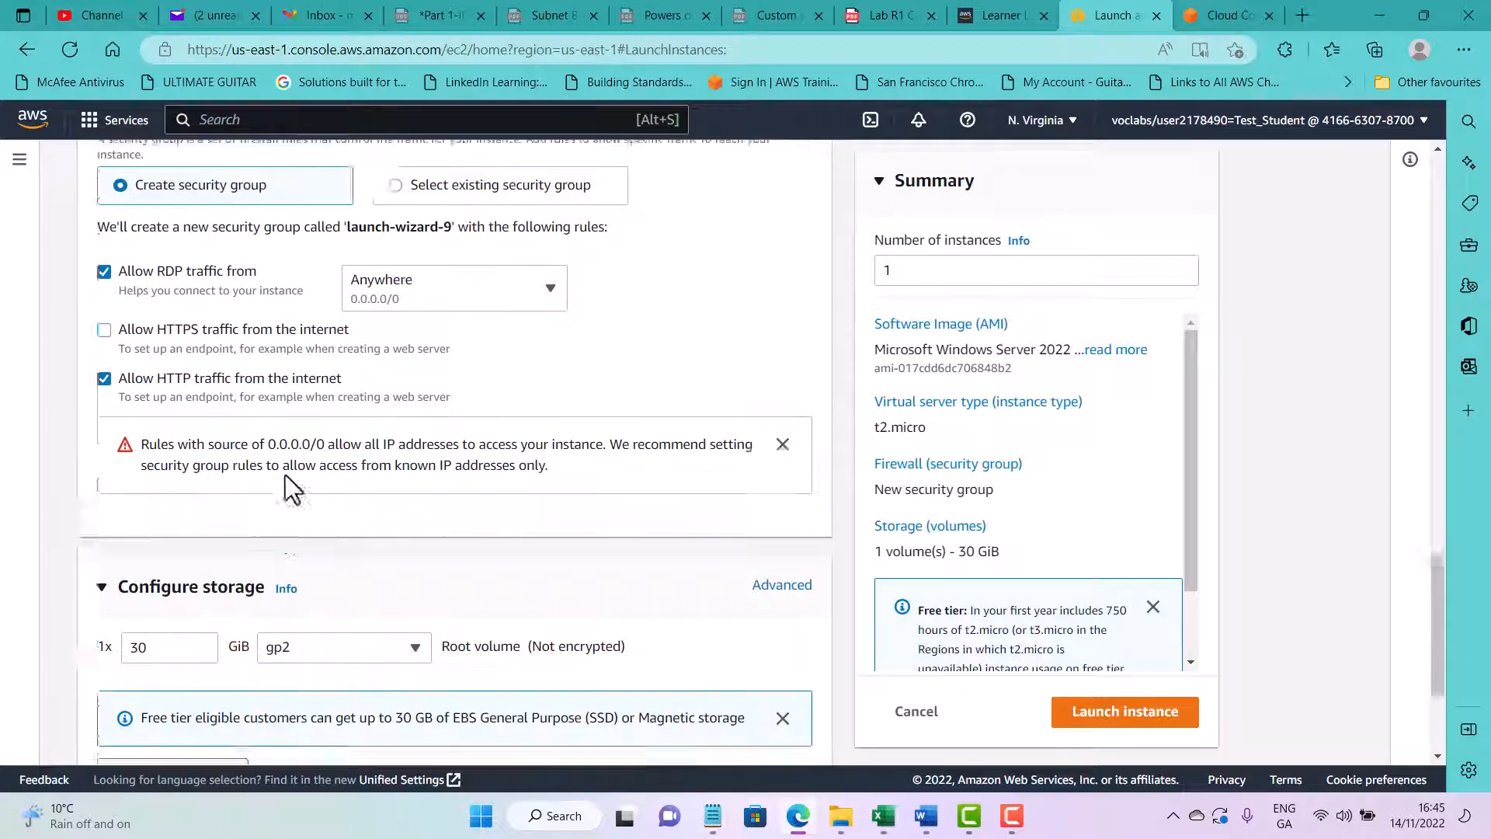
{"action": "scroll", "coordinate": [286, 473], "scroll_direction": "down", "scroll_amount": 3}
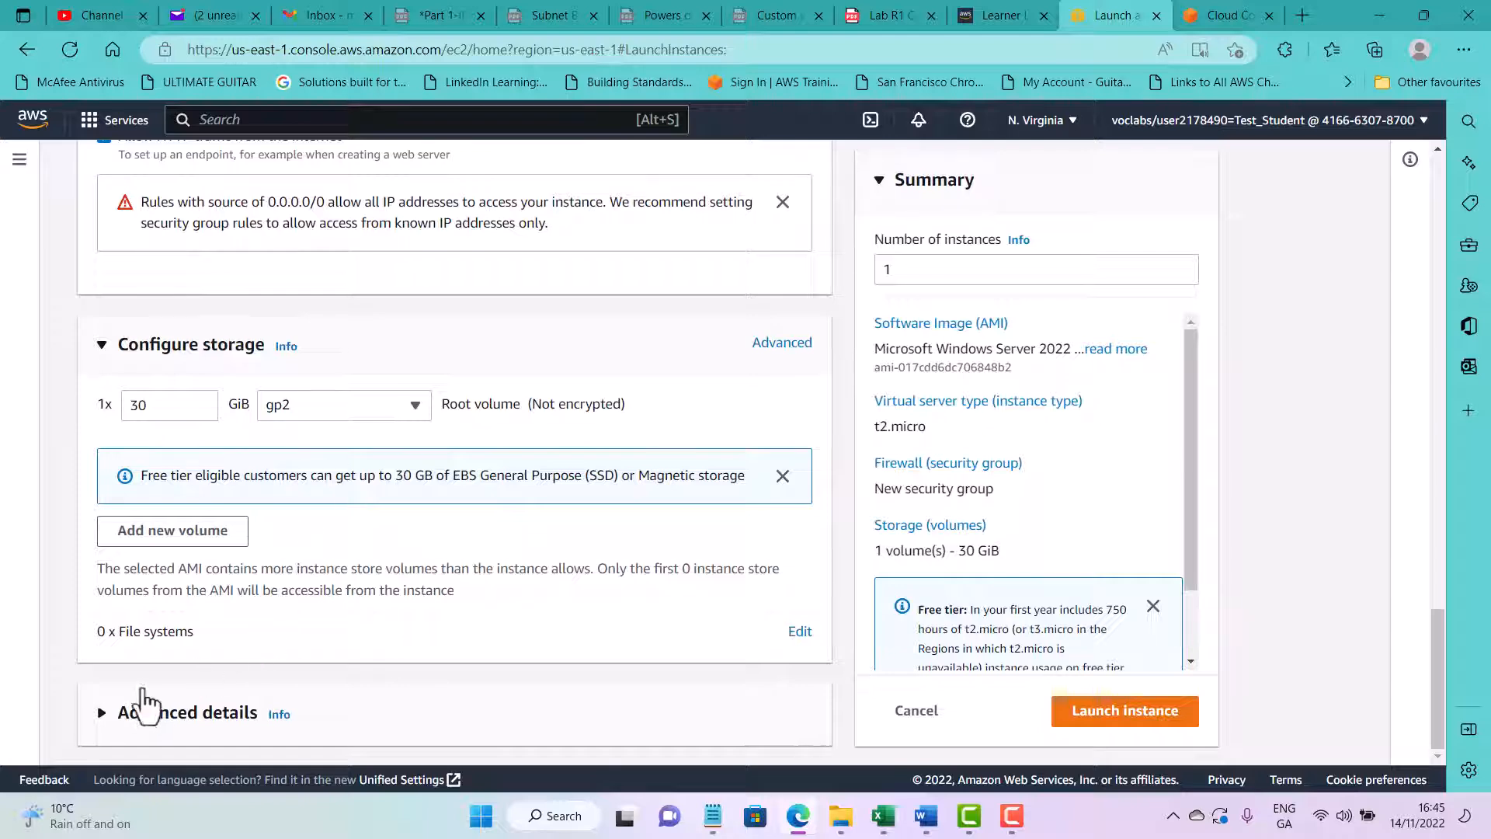
{"action": "left_click", "coordinate": [104, 713]}
{"action": "scroll", "coordinate": [161, 660], "scroll_direction": "down", "scroll_amount": 6}
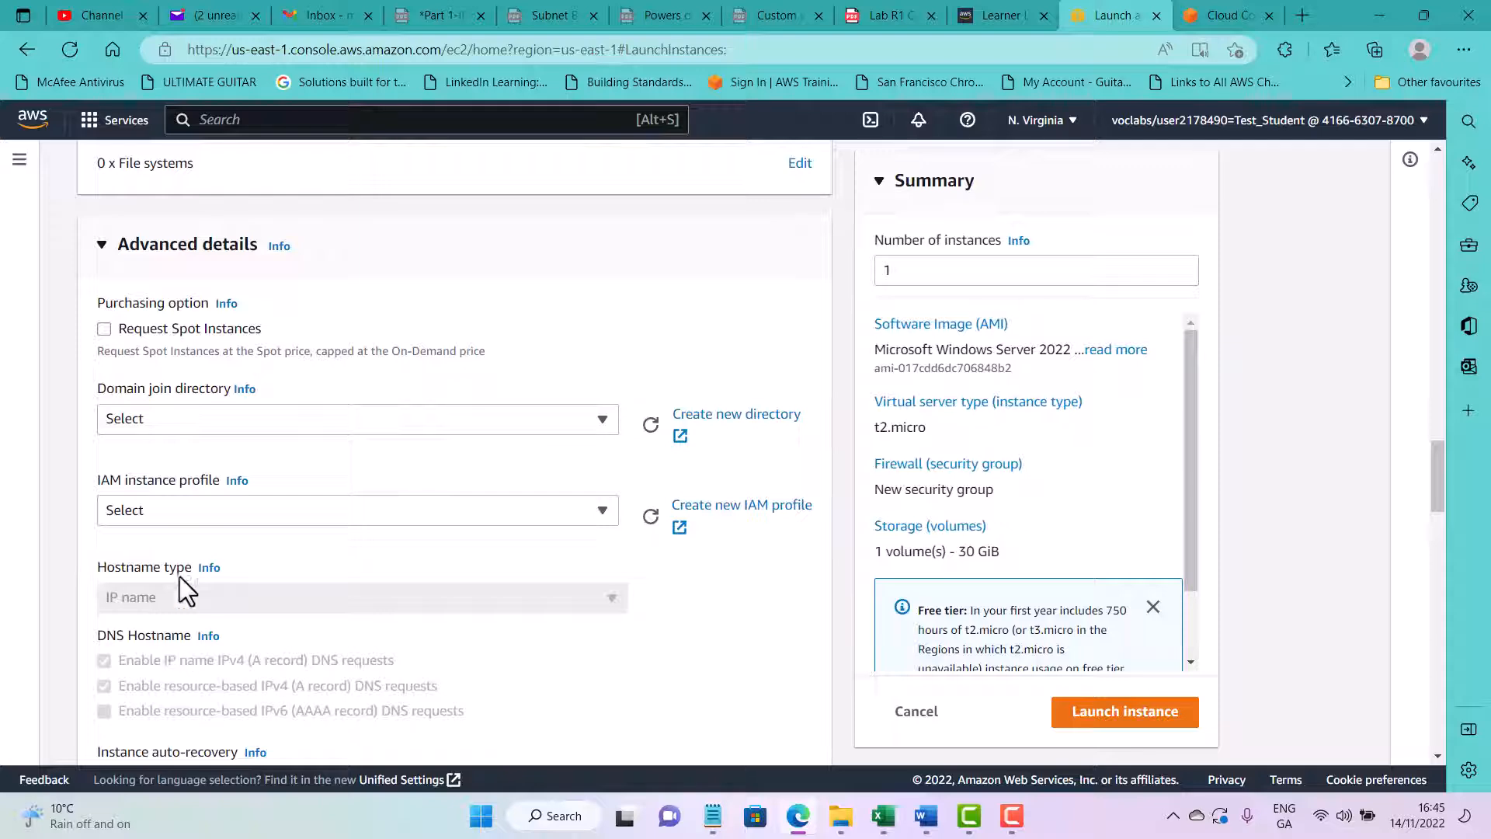
{"action": "left_click", "coordinate": [184, 511]}
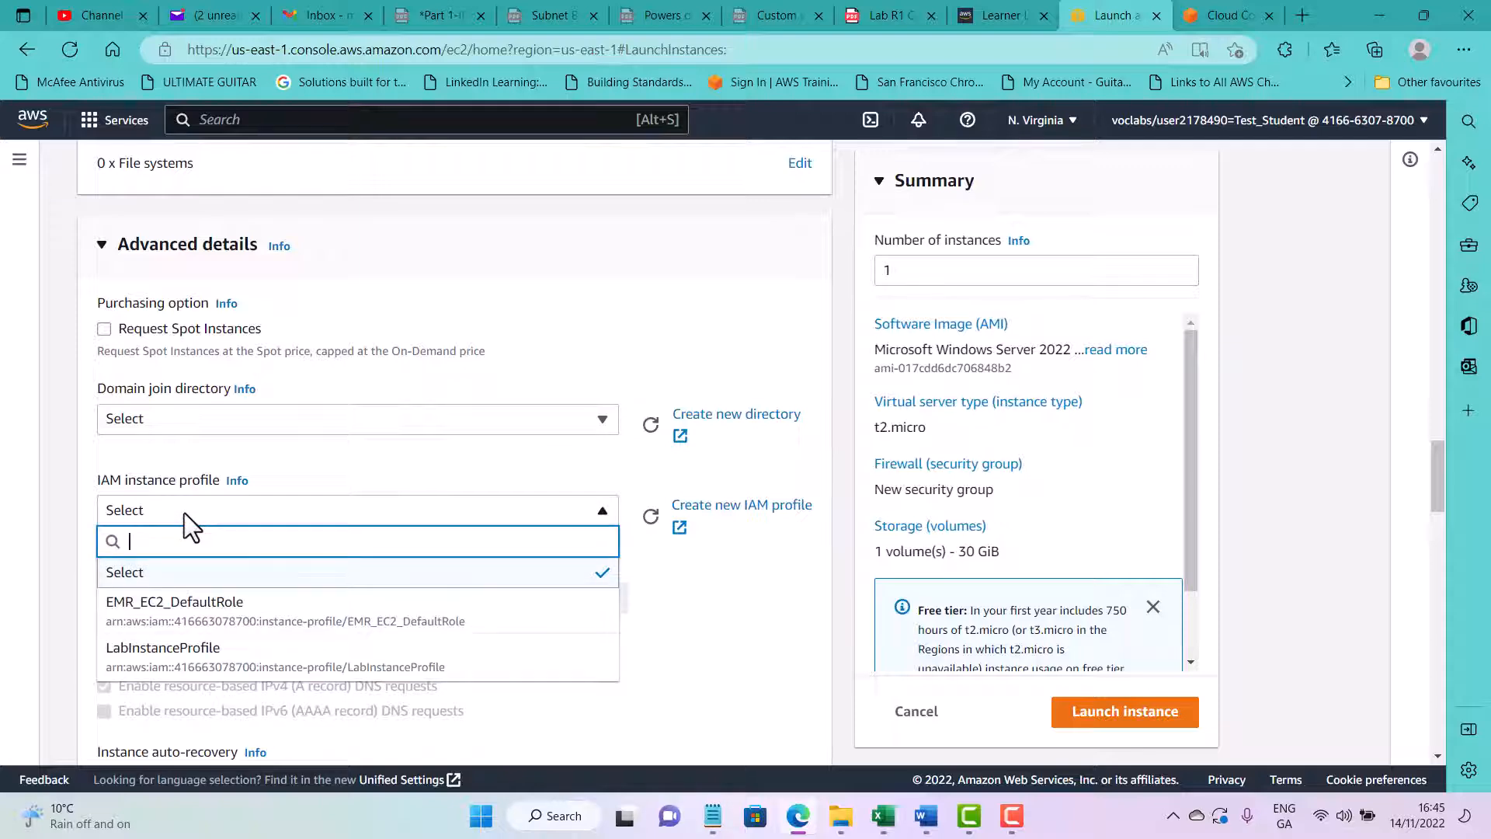
{"action": "left_click", "coordinate": [184, 511]}
{"action": "scroll", "coordinate": [184, 513], "scroll_direction": "down", "scroll_amount": 6}
{"action": "scroll", "coordinate": [184, 512], "scroll_direction": "down", "scroll_amount": 15}
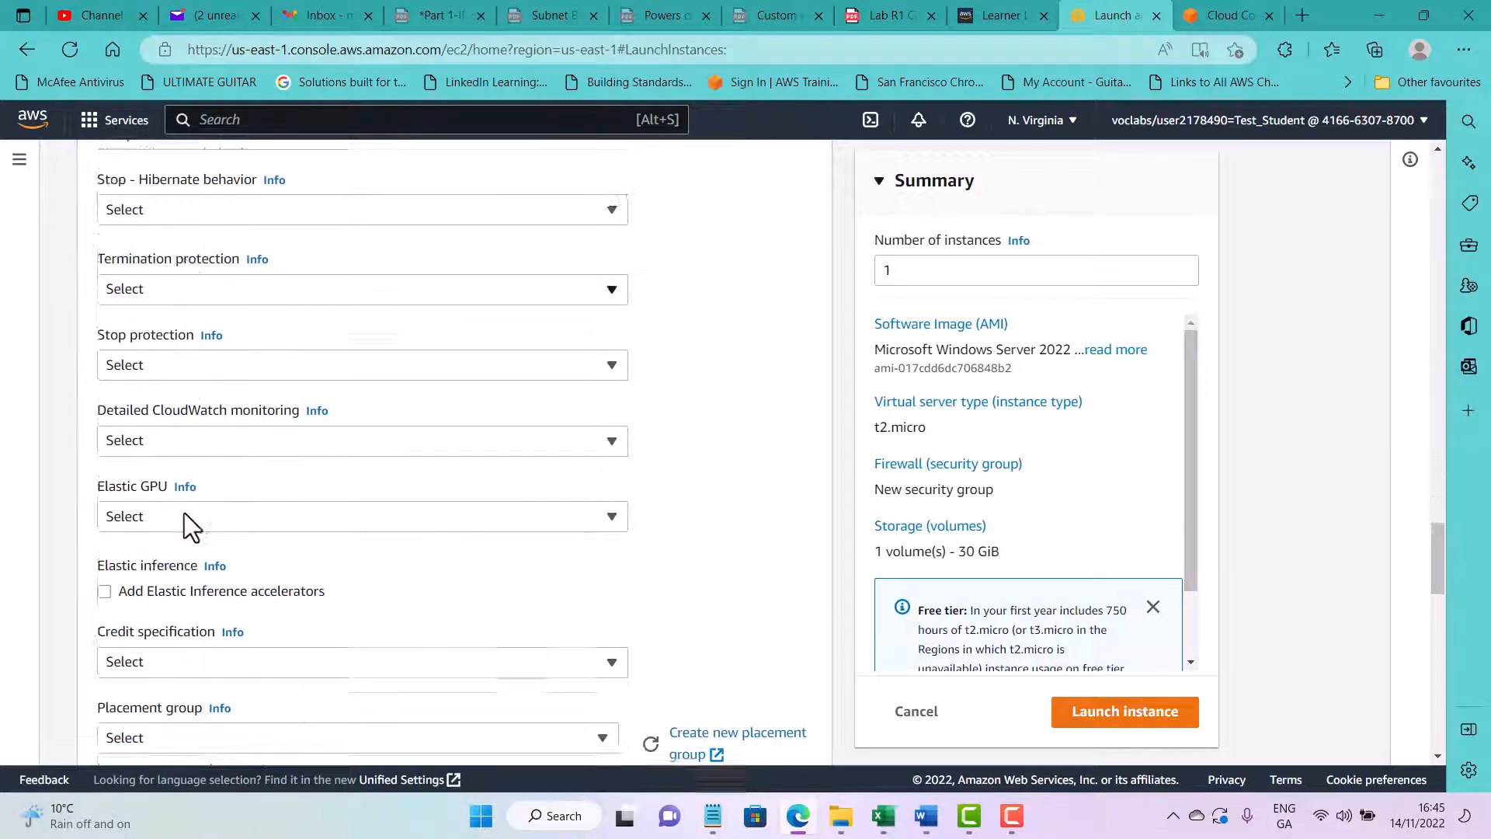
{"action": "scroll", "coordinate": [184, 513], "scroll_direction": "down", "scroll_amount": 3}
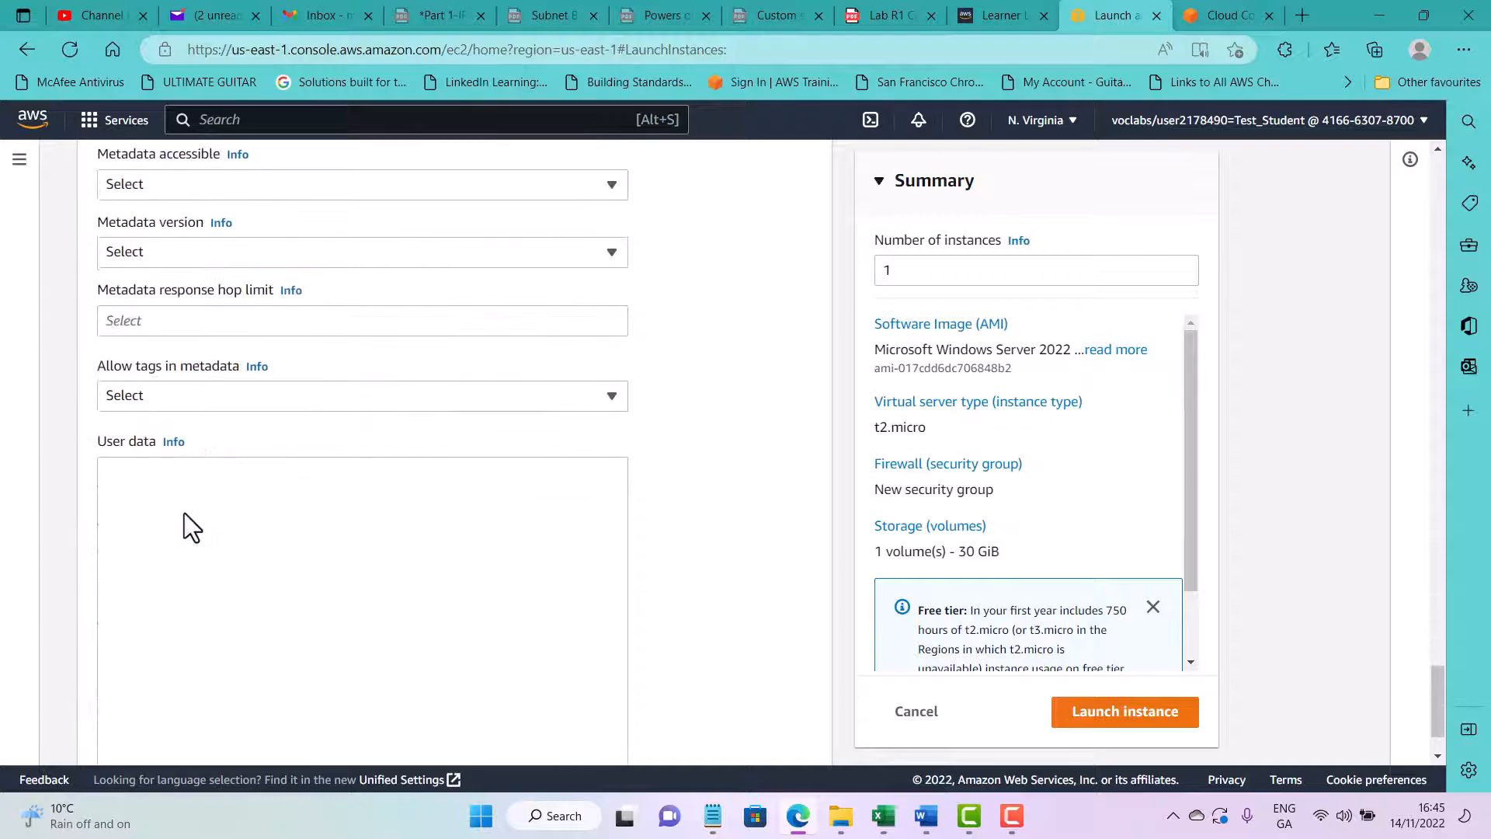
{"action": "scroll", "coordinate": [184, 513], "scroll_direction": "up", "scroll_amount": 2}
{"action": "scroll", "coordinate": [186, 512], "scroll_direction": "up", "scroll_amount": 20}
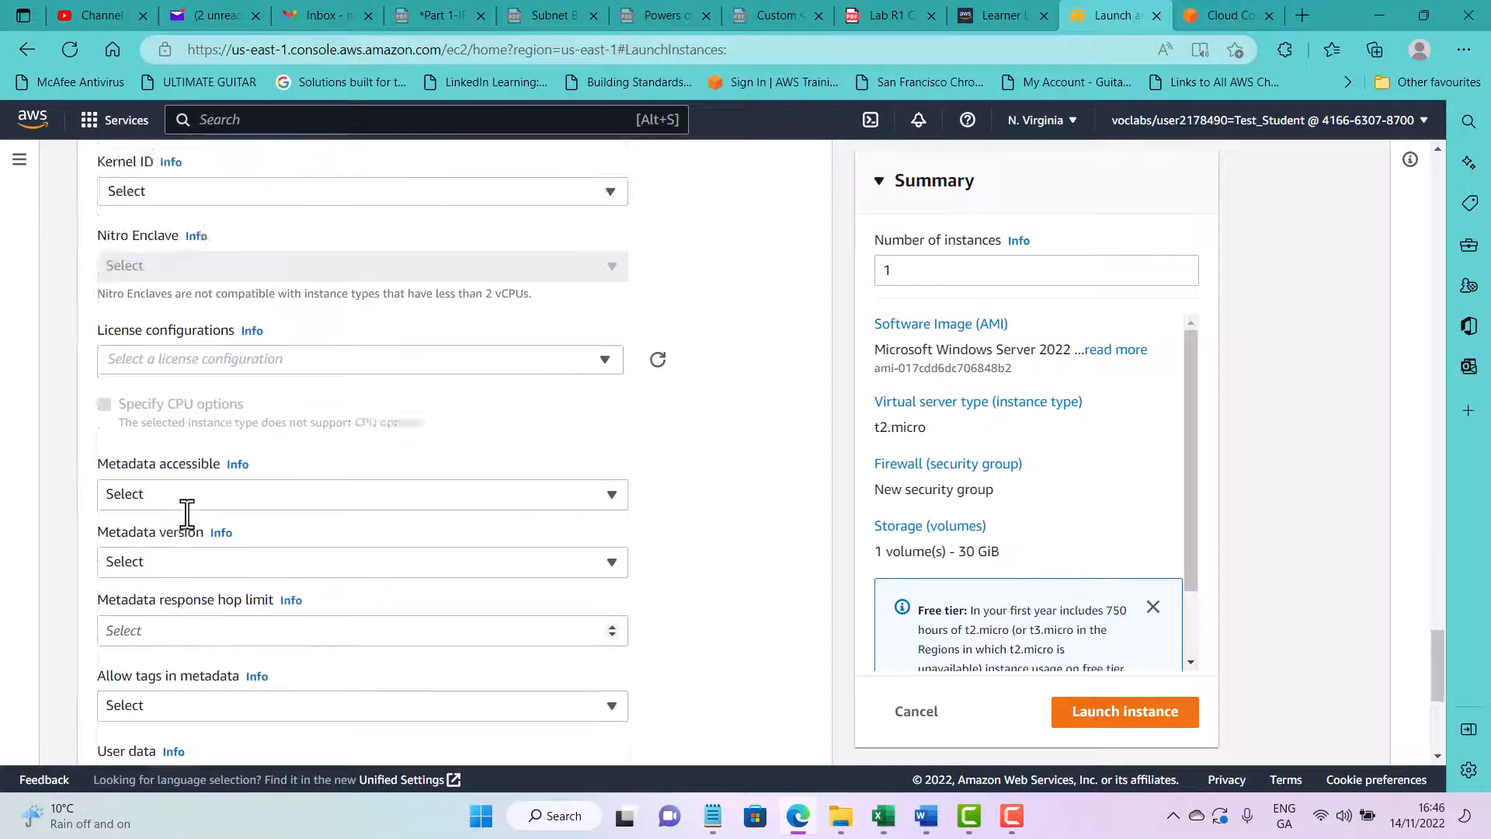
Step: Review the launch configuration from the instance name and image through the key pair and network settings to the storage
{"action": "scroll", "coordinate": [186, 512], "scroll_direction": "up", "scroll_amount": 10}
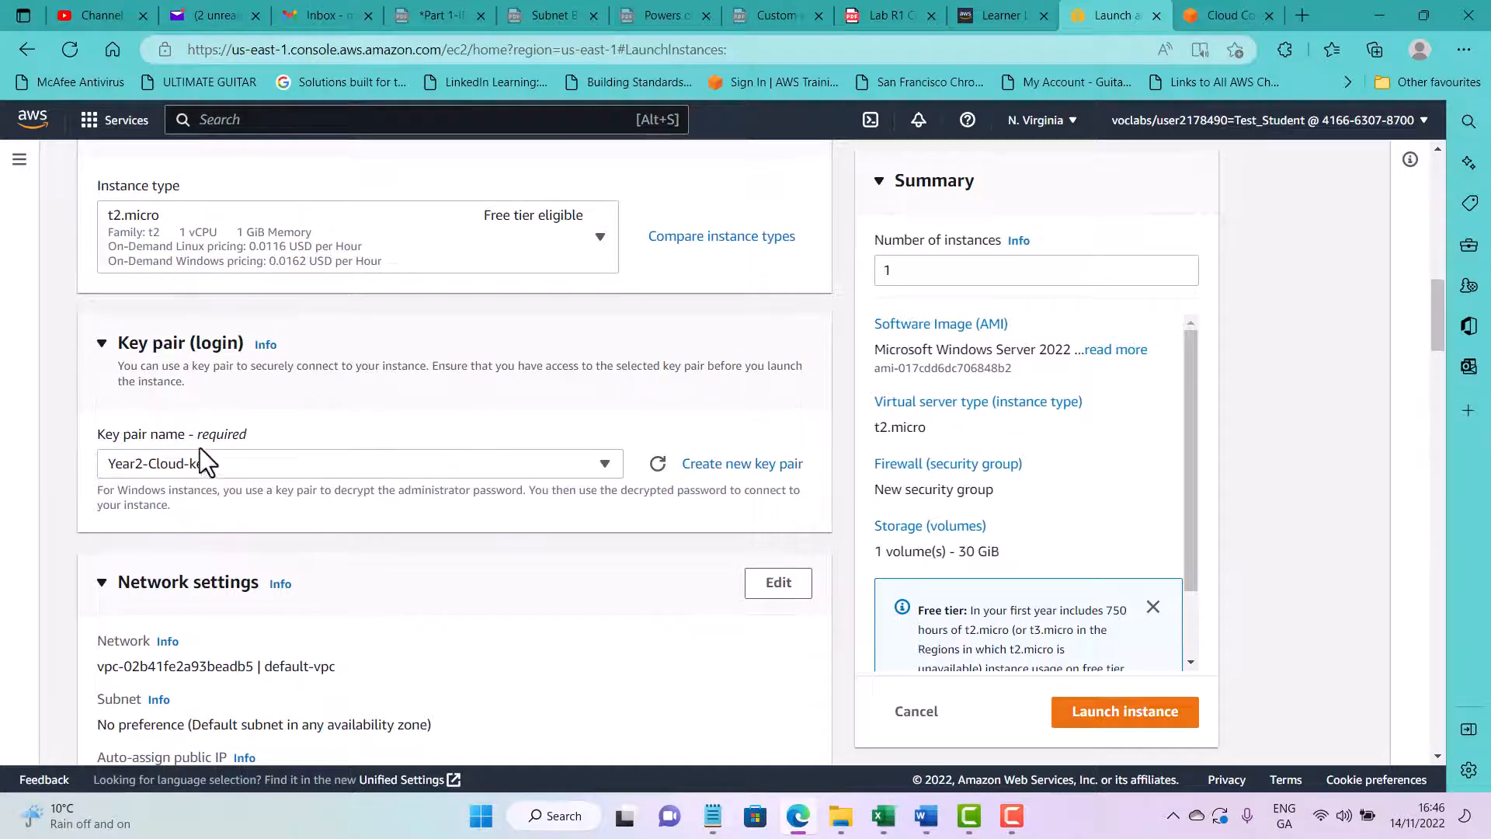
{"action": "scroll", "coordinate": [199, 447], "scroll_direction": "up", "scroll_amount": 6}
{"action": "scroll", "coordinate": [199, 447], "scroll_direction": "up", "scroll_amount": 5}
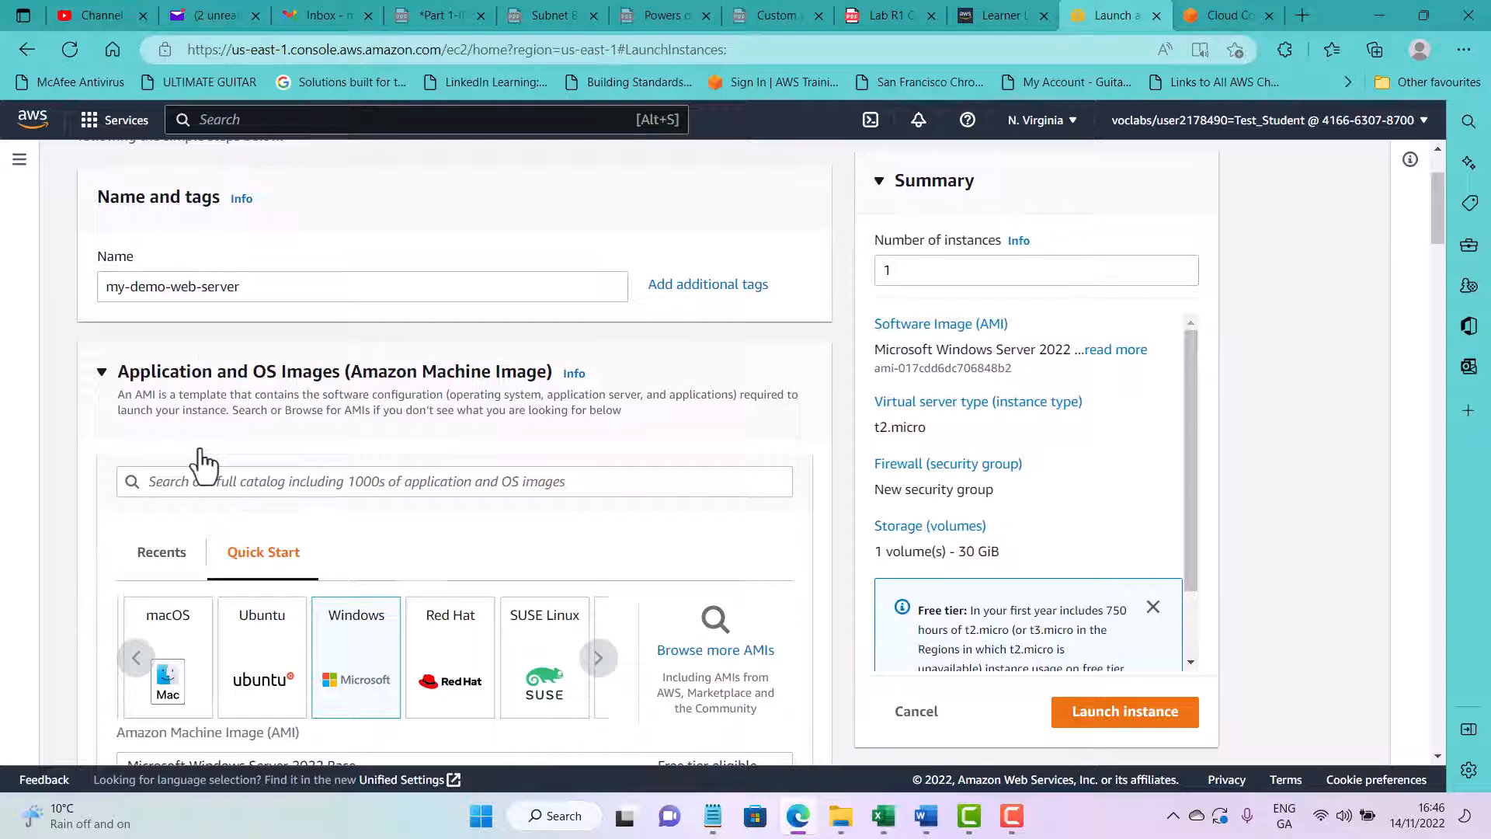
{"action": "scroll", "coordinate": [199, 459], "scroll_direction": "up", "scroll_amount": 2}
{"action": "scroll", "coordinate": [198, 458], "scroll_direction": "down", "scroll_amount": 4}
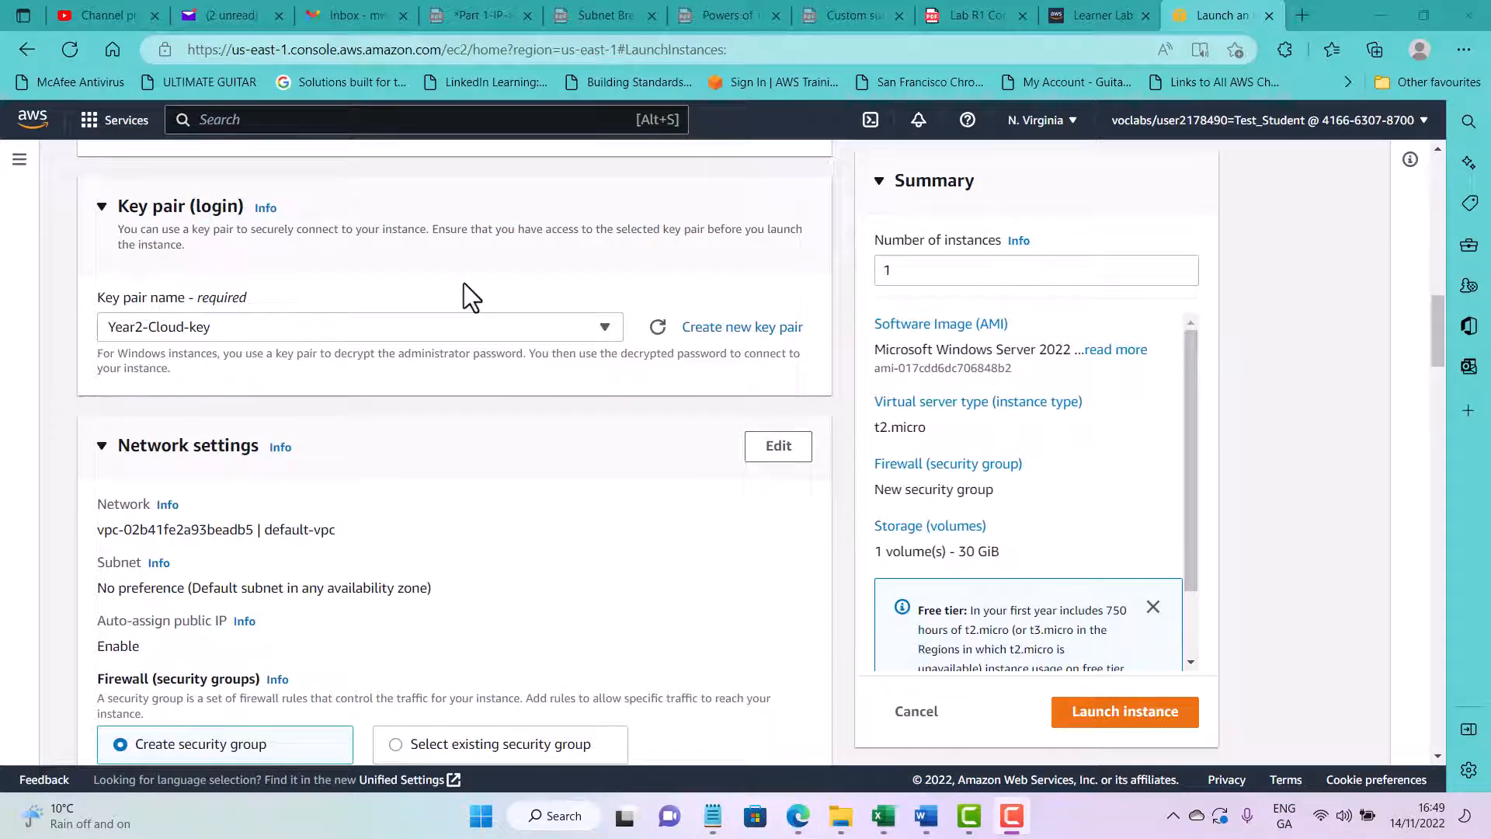
{"action": "scroll", "coordinate": [399, 259], "scroll_direction": "up", "scroll_amount": 2}
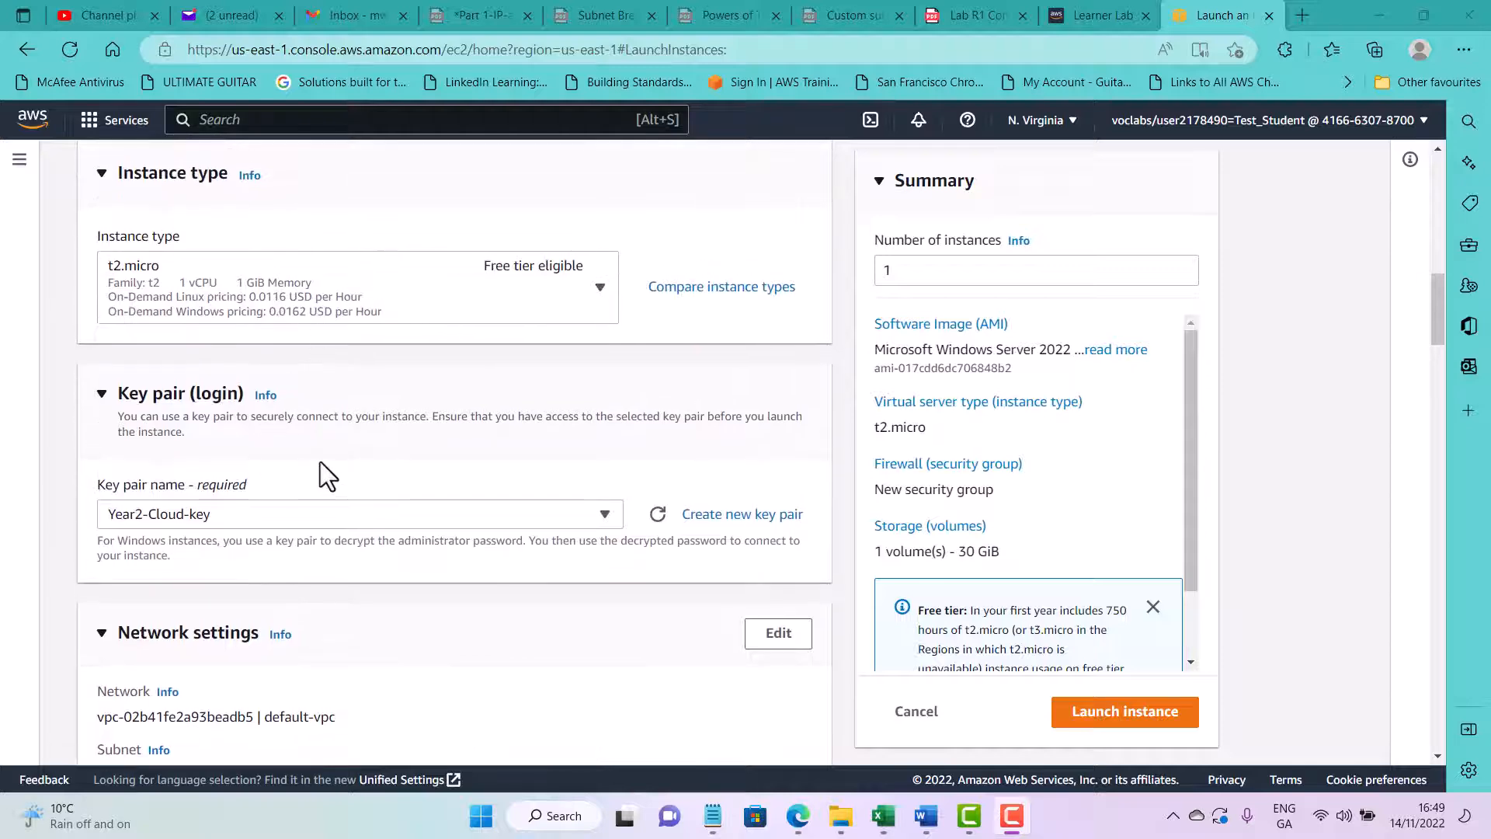
{"action": "scroll", "coordinate": [320, 461], "scroll_direction": "down", "scroll_amount": 9}
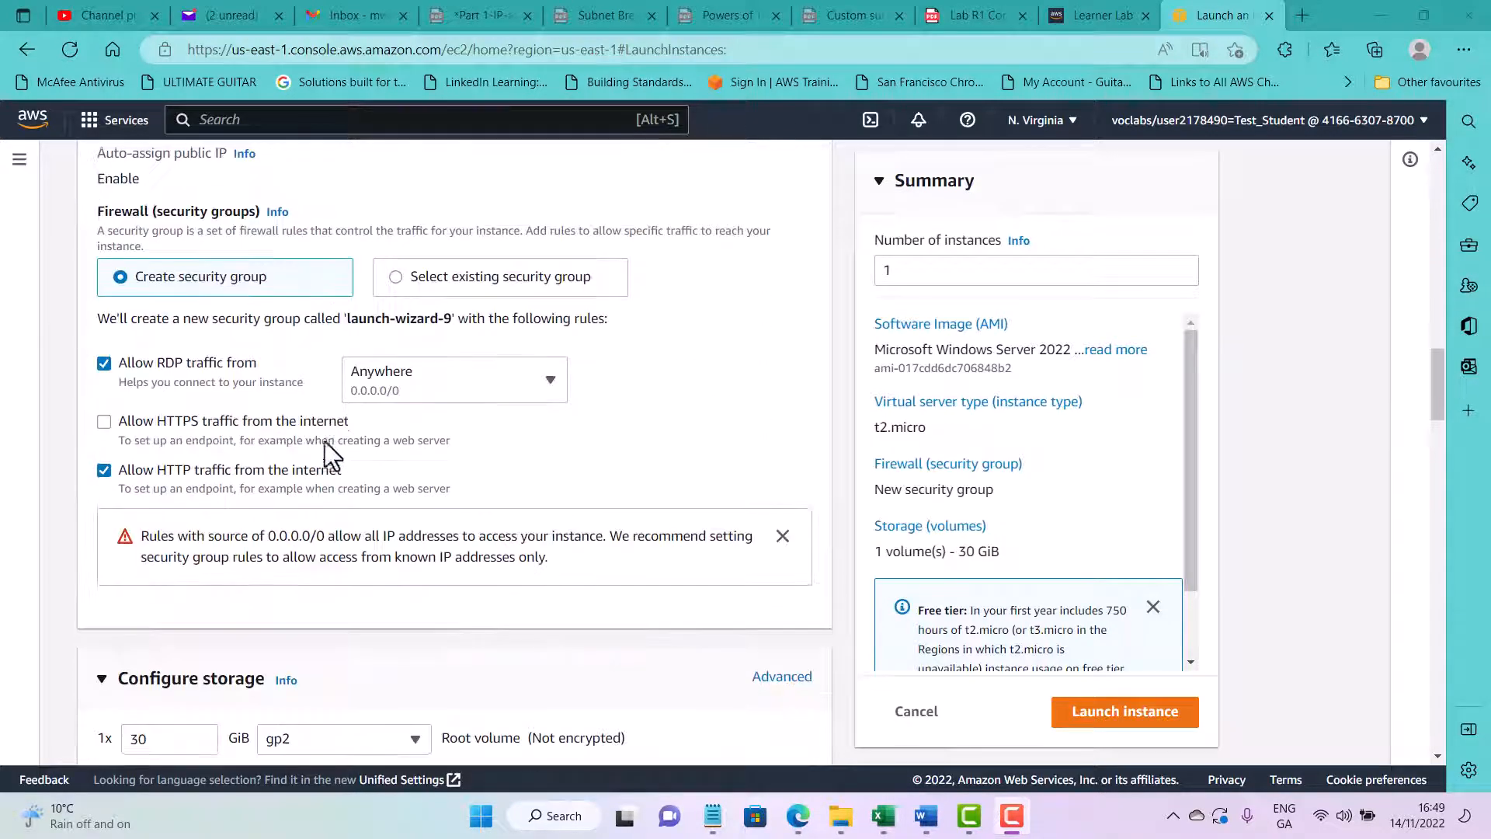
{"action": "scroll", "coordinate": [248, 318], "scroll_direction": "down", "scroll_amount": 4}
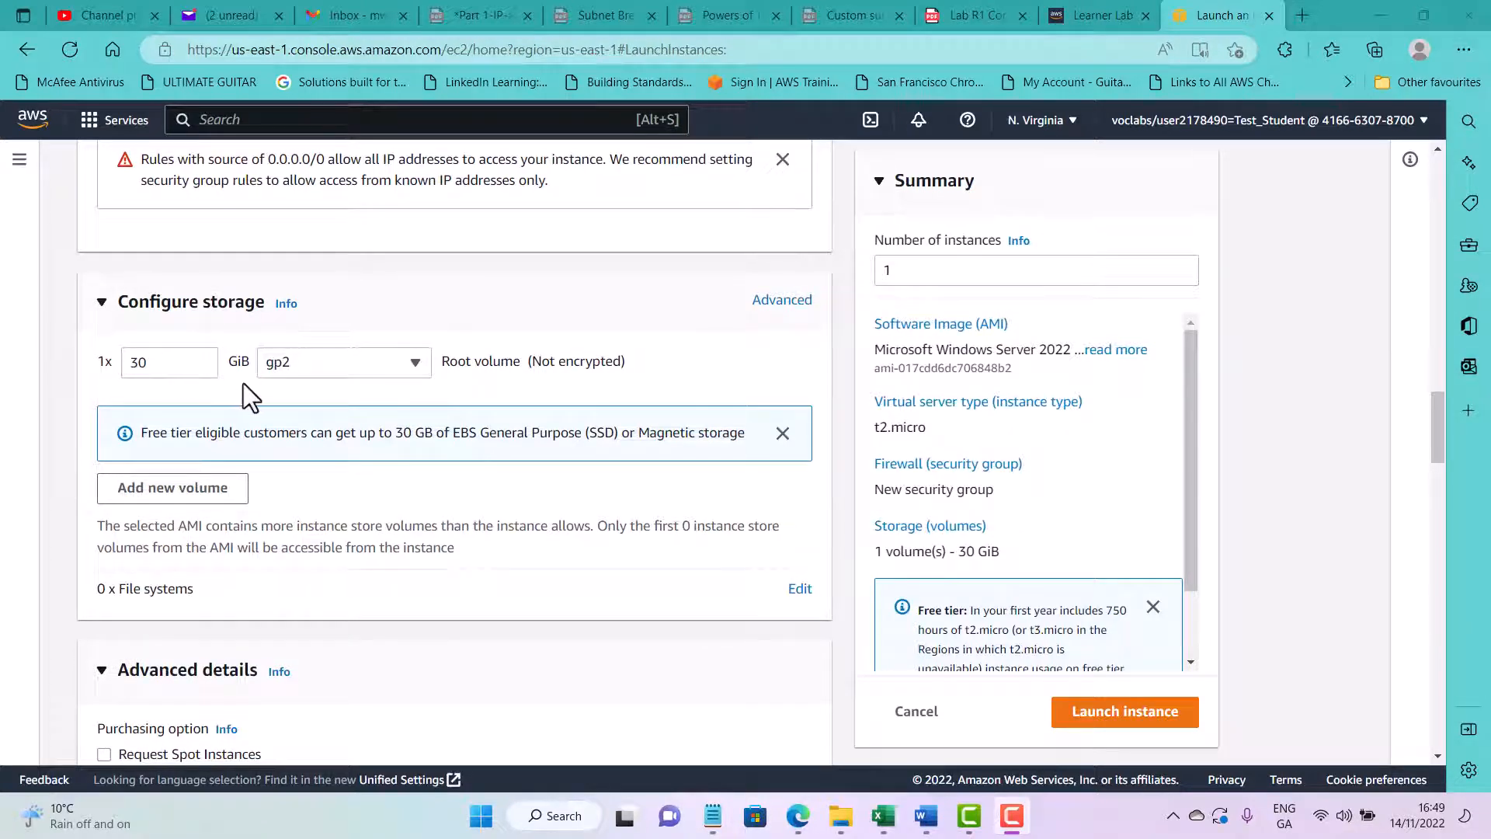
Step: Add an extra 8 GiB gp3 EBS volume to the storage configuration and launch the instance
{"action": "left_click", "coordinate": [413, 368]}
{"action": "left_click", "coordinate": [413, 368]}
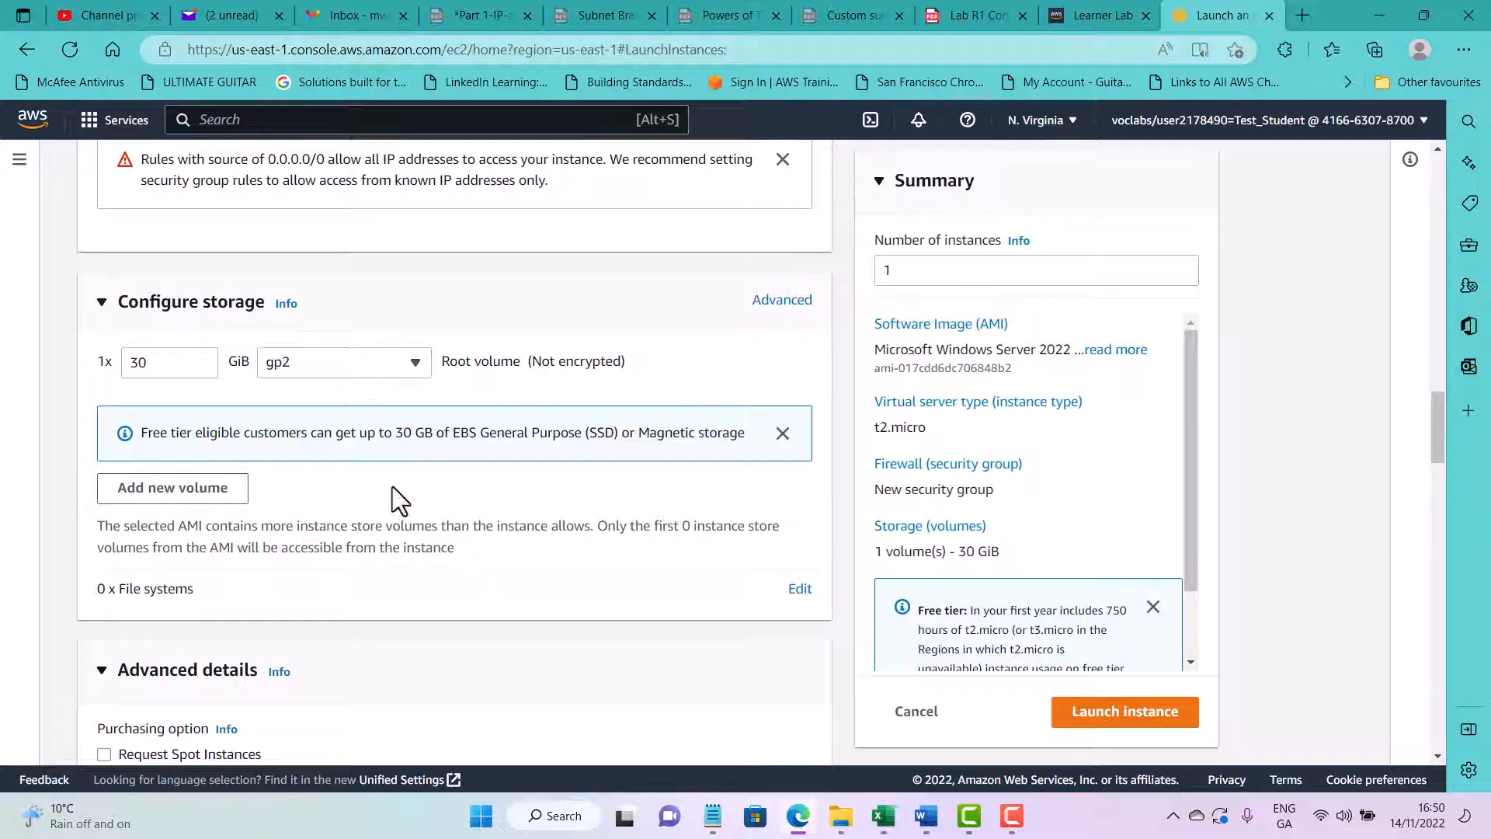
{"action": "left_click", "coordinate": [187, 489]}
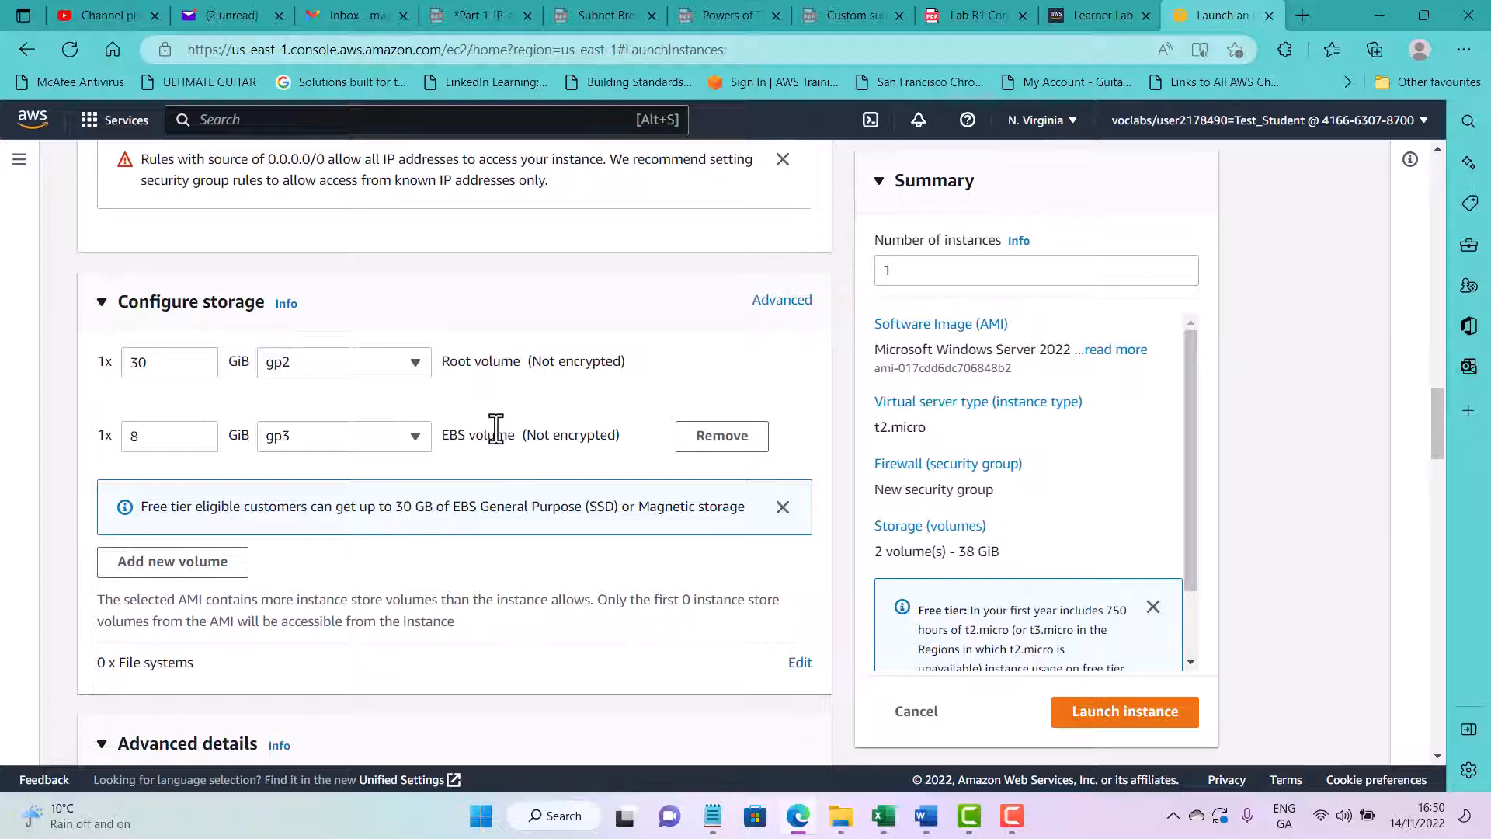
{"action": "scroll", "coordinate": [495, 426], "scroll_direction": "down", "scroll_amount": 1}
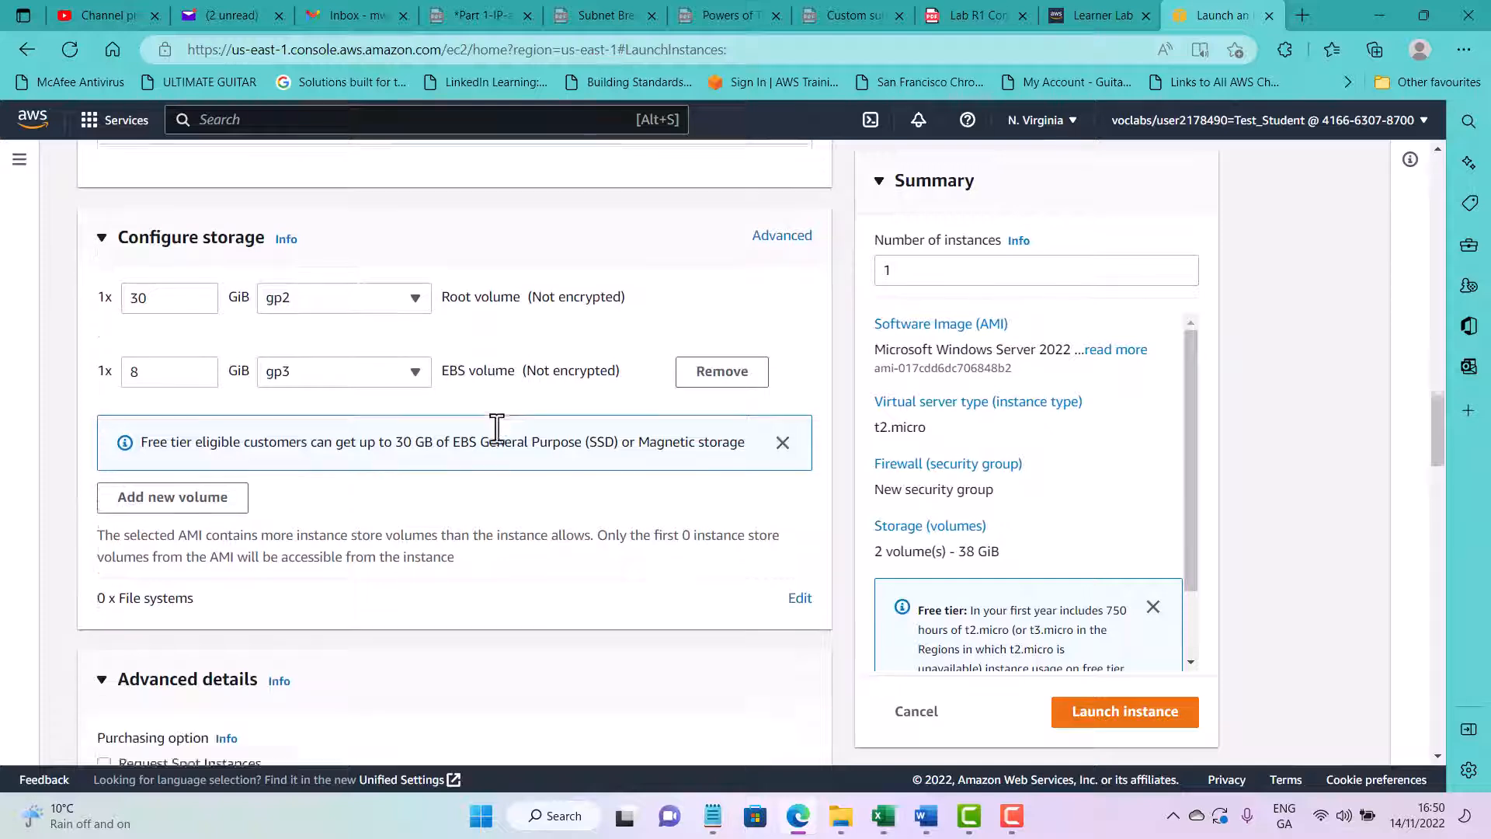
{"action": "left_click", "coordinate": [1133, 713]}
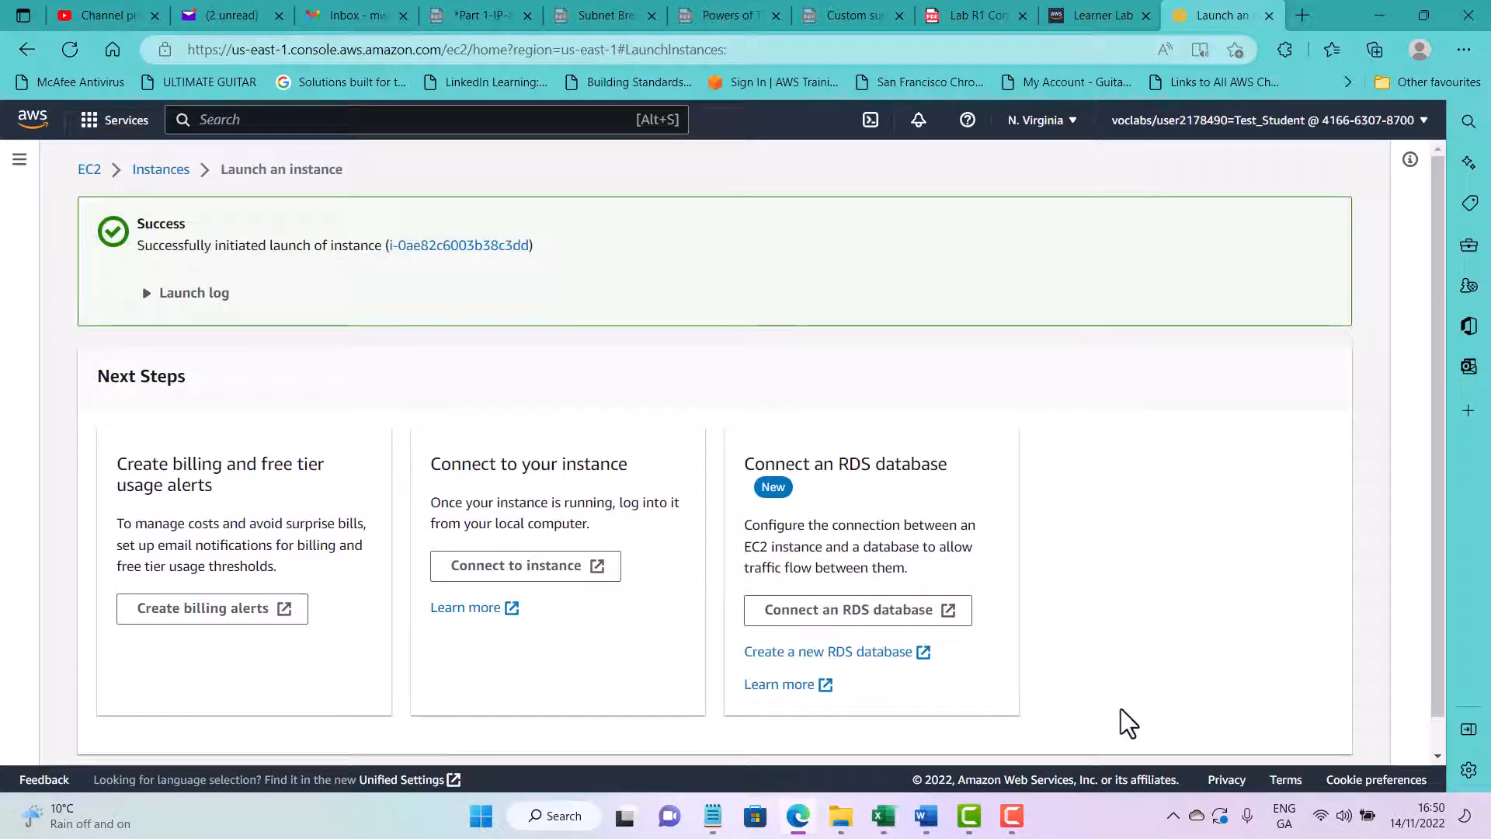
Step: Look at the RDP client connection details for the newly launched my-demo-web-server instance
{"action": "left_click", "coordinate": [544, 575]}
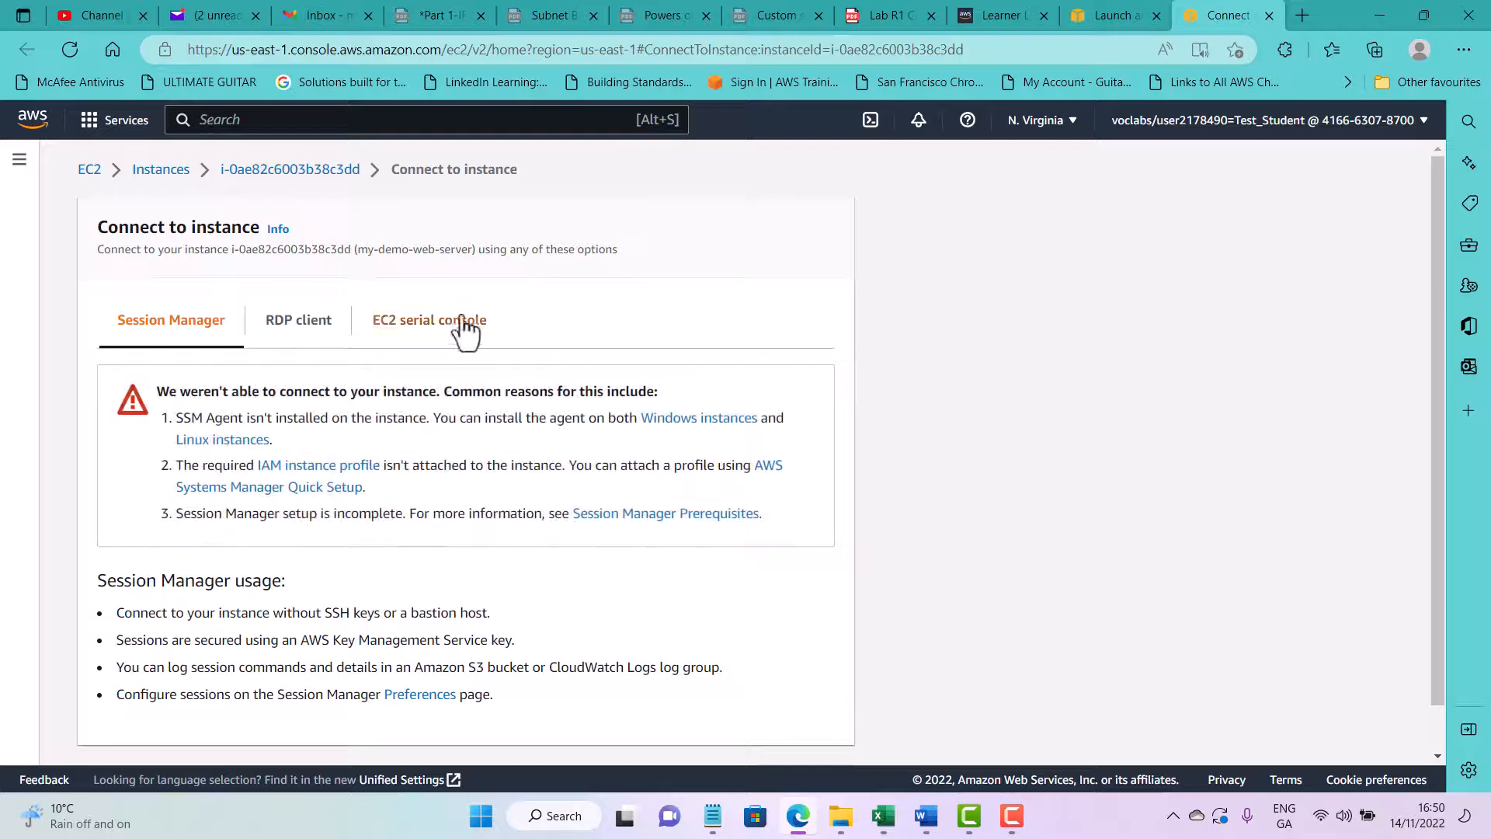
{"action": "left_click", "coordinate": [320, 327]}
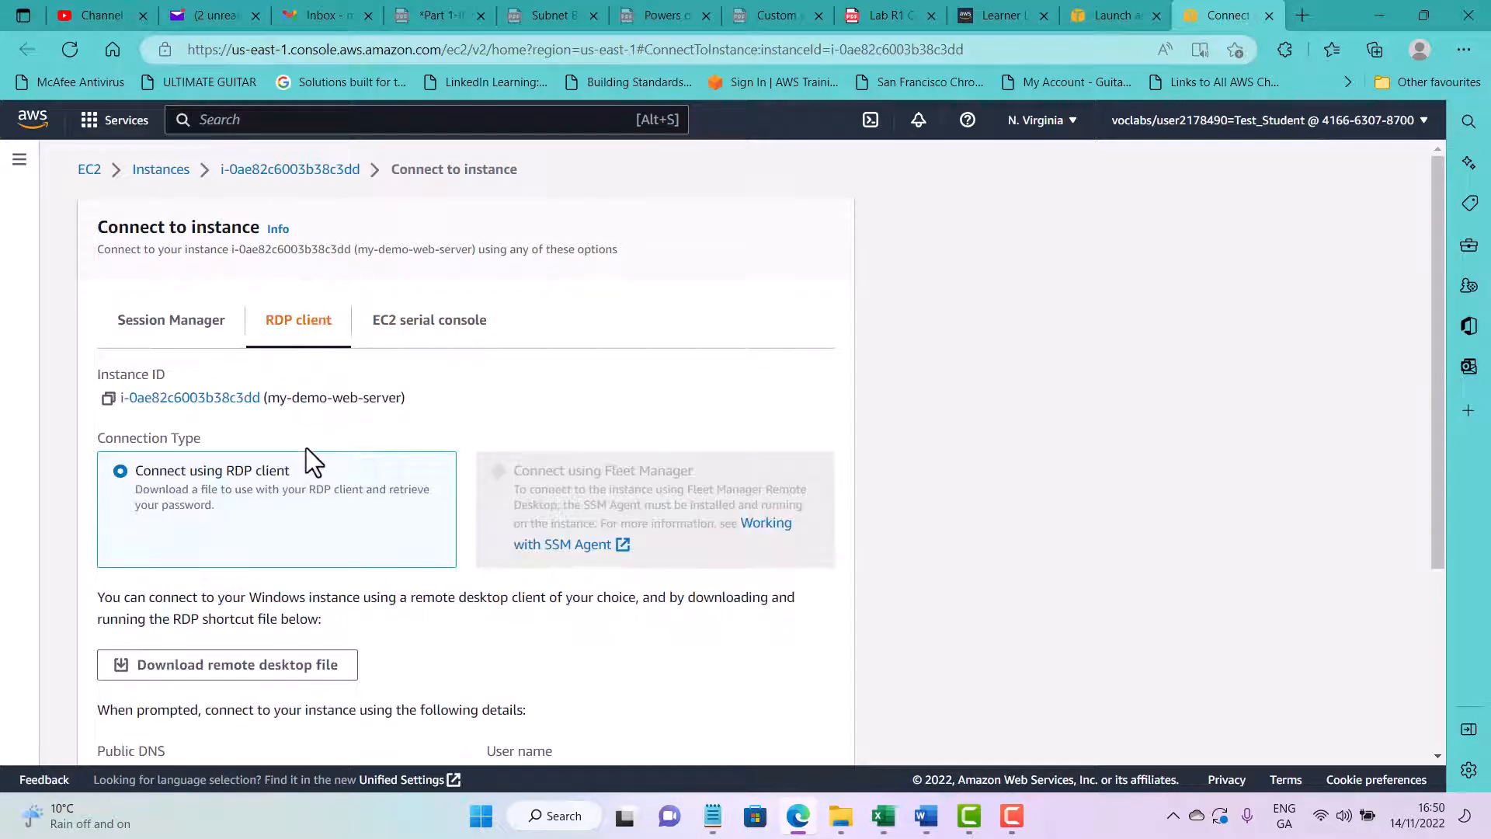
{"action": "scroll", "coordinate": [326, 441], "scroll_direction": "down", "scroll_amount": 1}
{"action": "scroll", "coordinate": [337, 423], "scroll_direction": "down", "scroll_amount": 2}
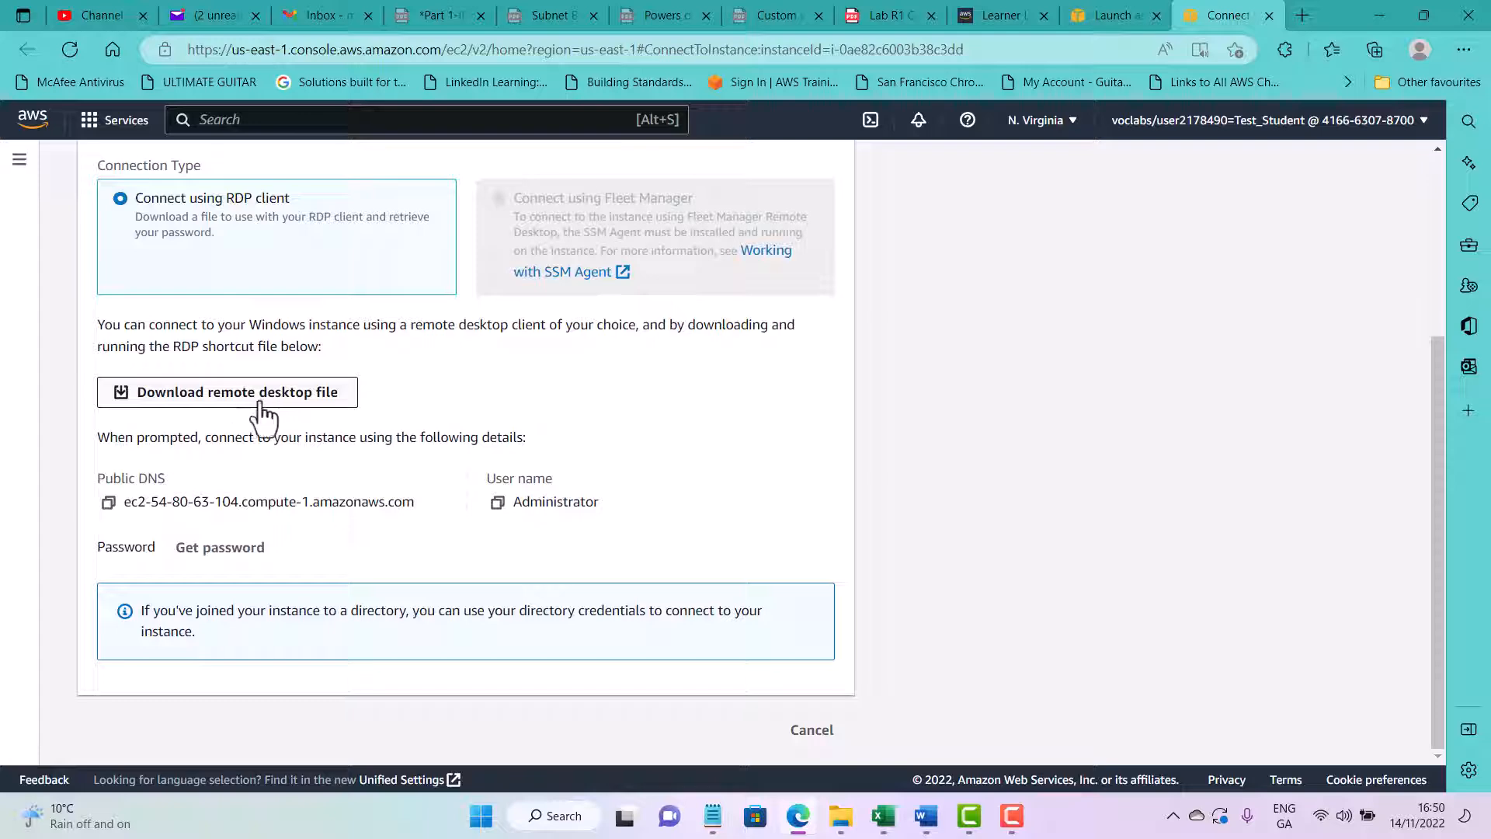
{"action": "scroll", "coordinate": [256, 410], "scroll_direction": "up", "scroll_amount": 3}
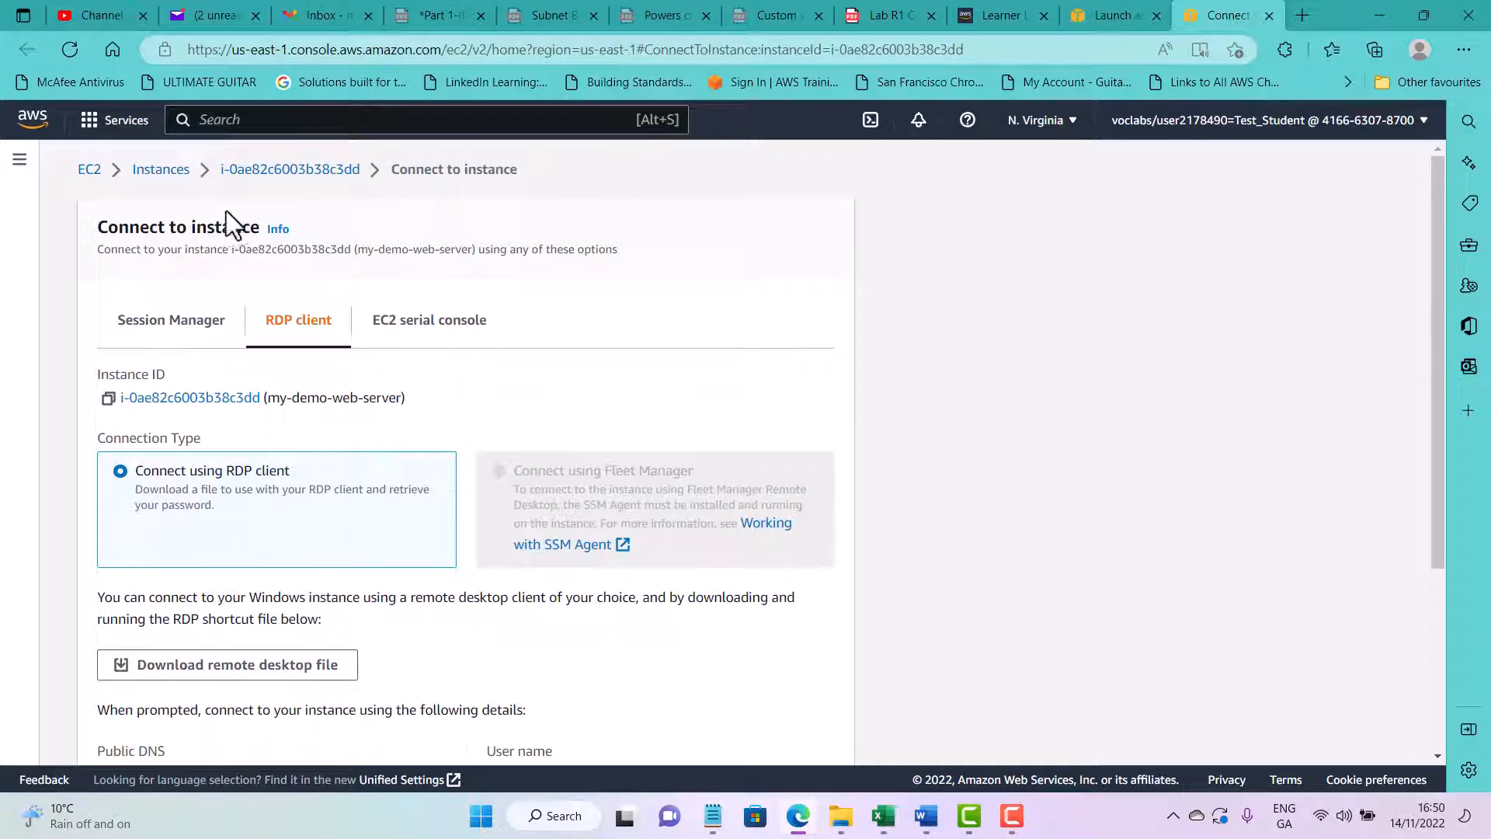
Step: Show the details of my-demo-web-server from the list of all instances and refresh the list
{"action": "left_click", "coordinate": [159, 172]}
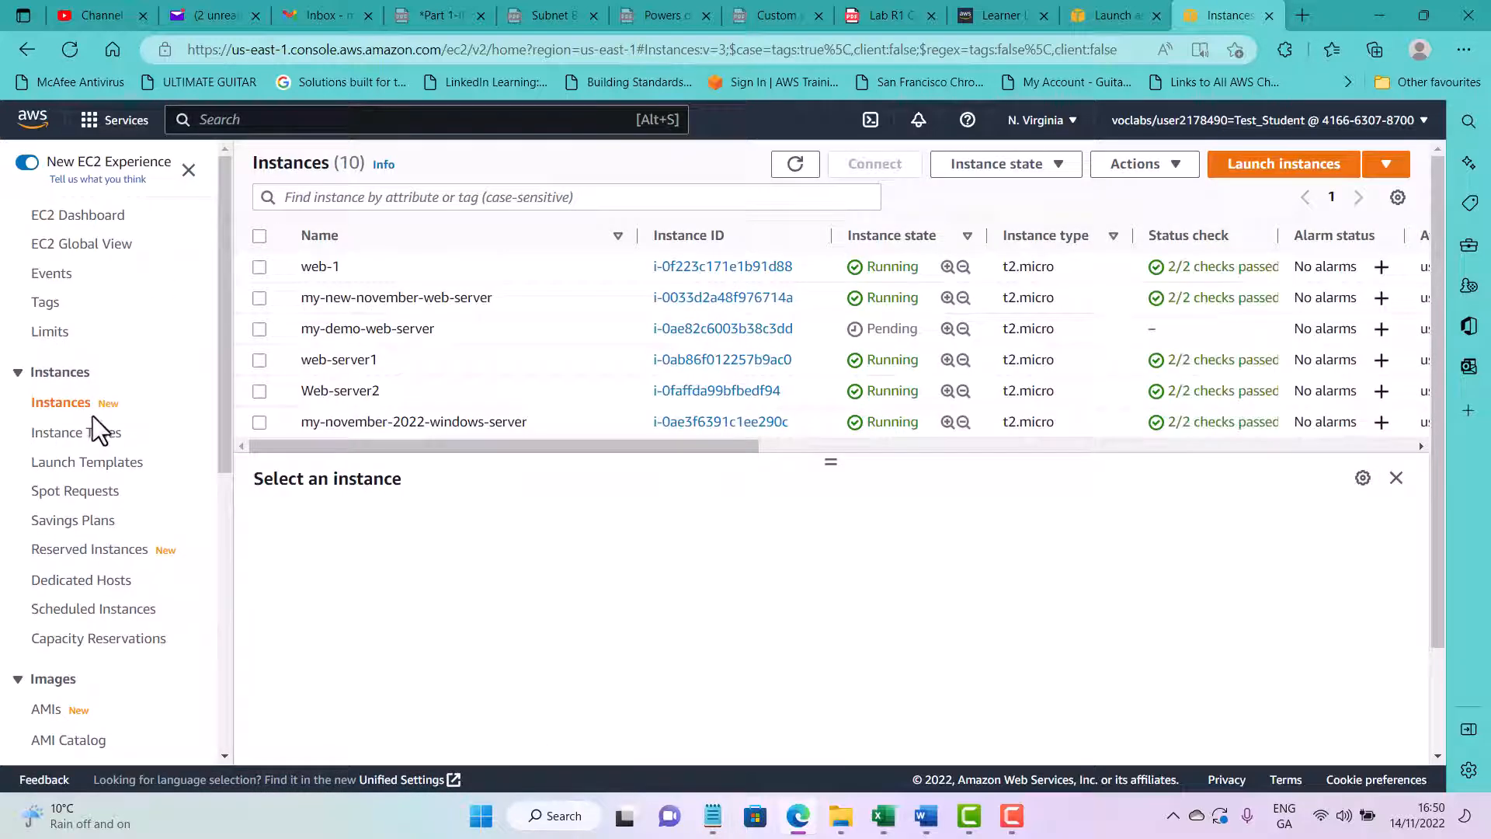
{"action": "left_click", "coordinate": [82, 406]}
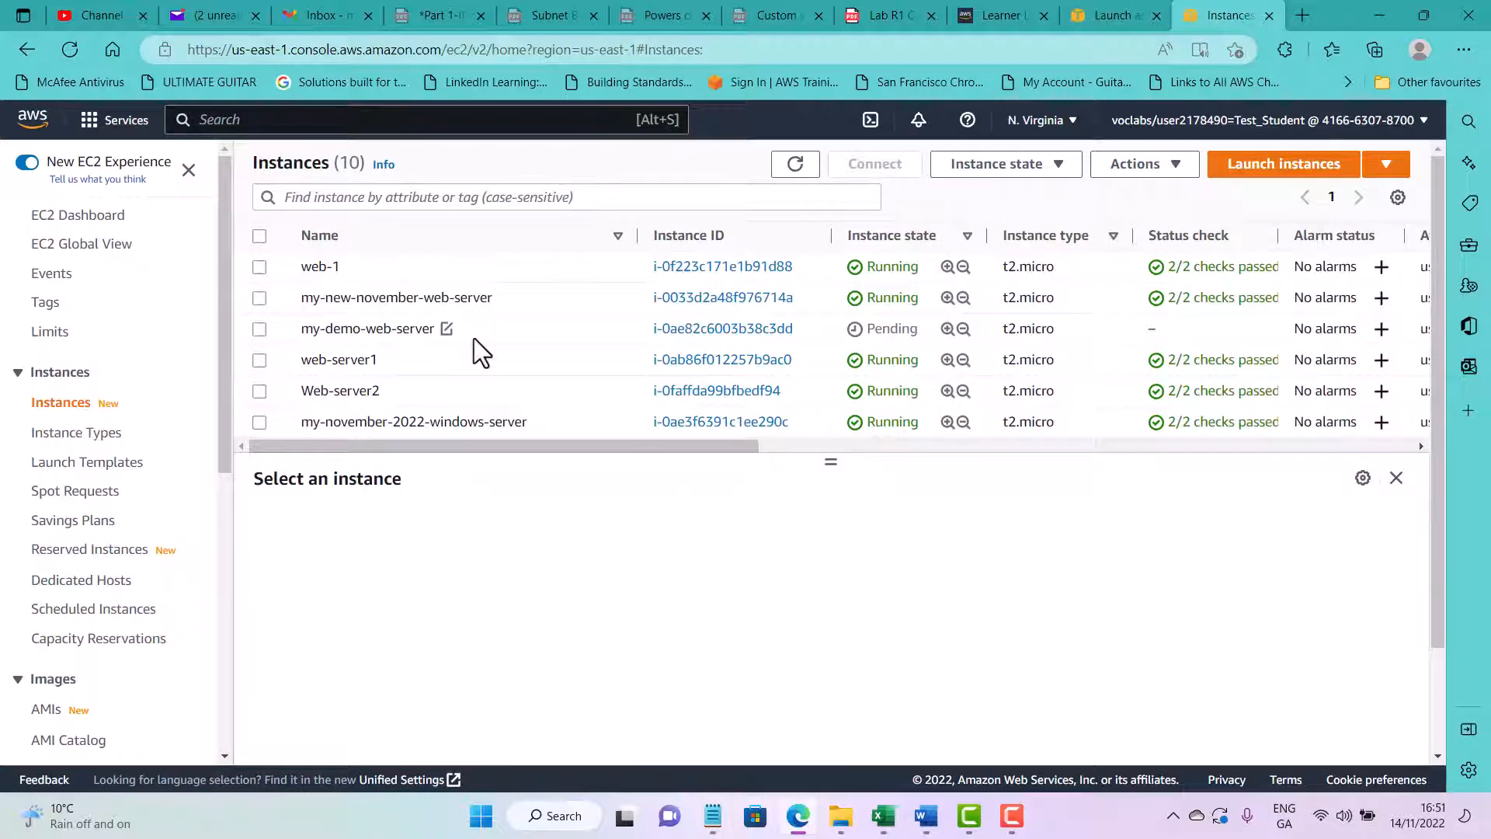
{"action": "left_click", "coordinate": [259, 329]}
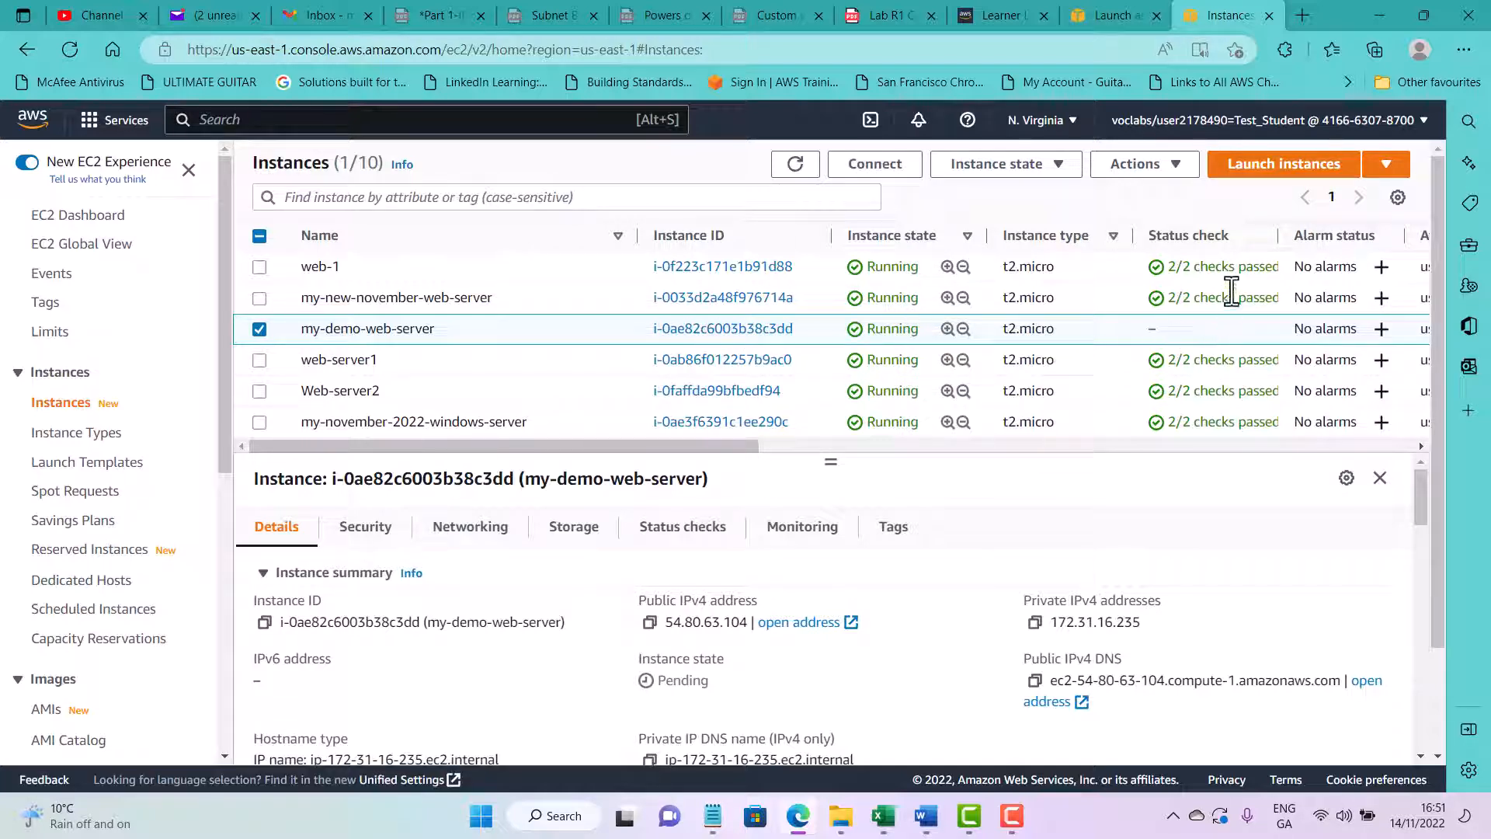
{"action": "left_click", "coordinate": [798, 166]}
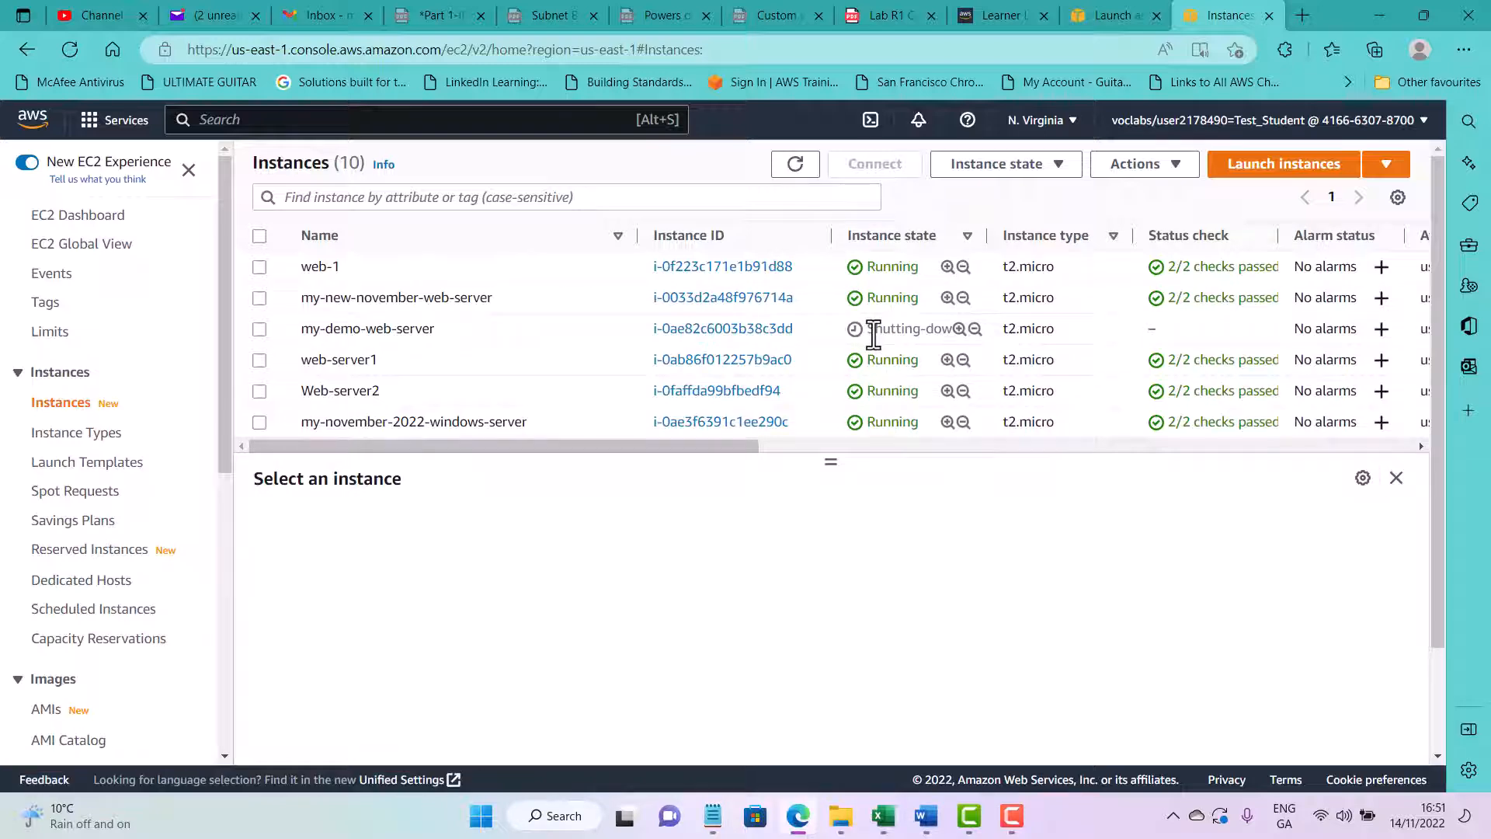
Step: Look through the whole instances list and refresh it to check the state of my-demo-web-server
{"action": "scroll", "coordinate": [595, 329], "scroll_direction": "down", "scroll_amount": 2}
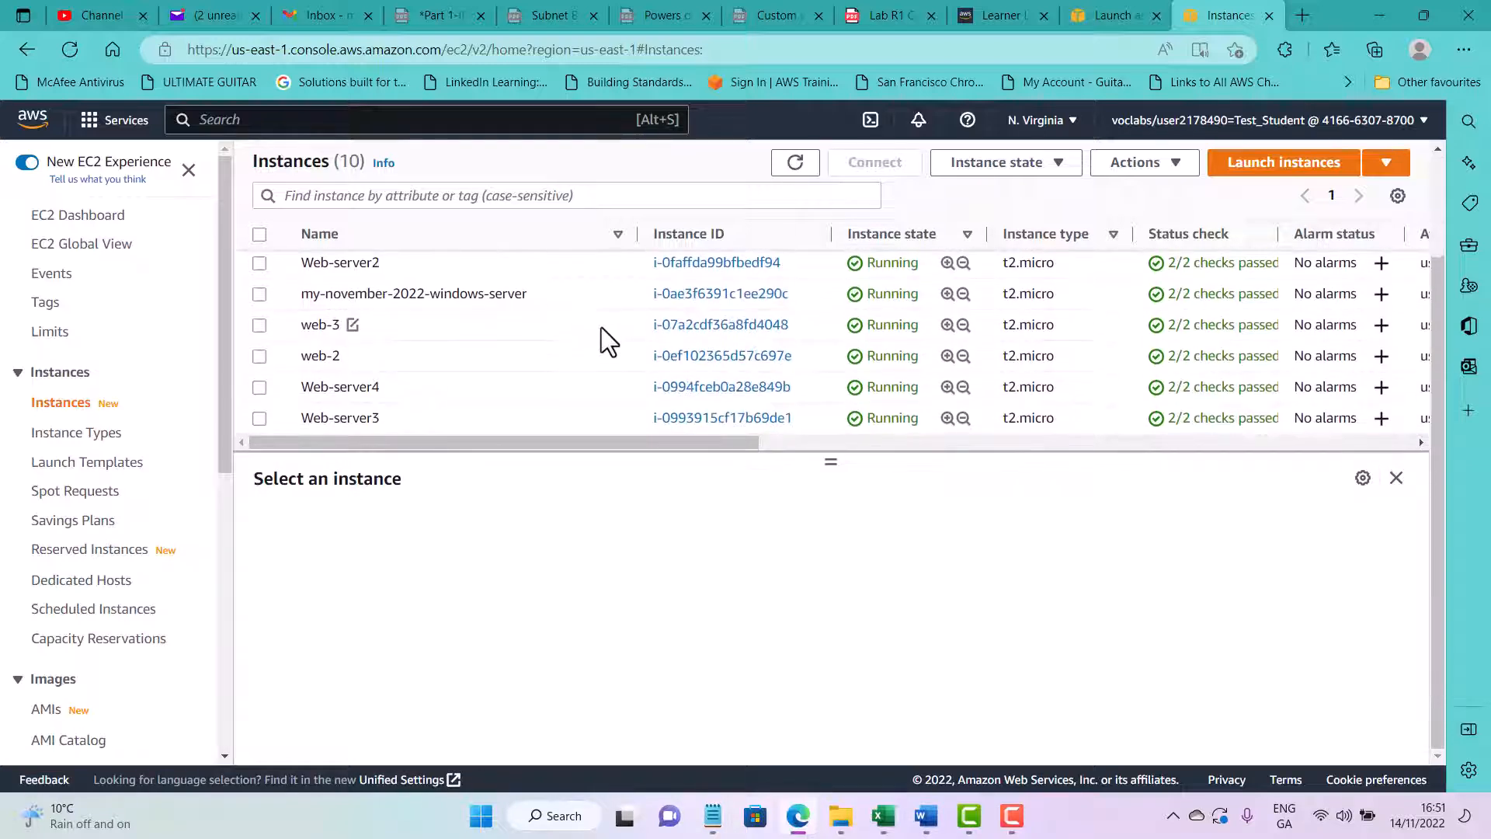
{"action": "scroll", "coordinate": [607, 328], "scroll_direction": "up", "scroll_amount": 2}
{"action": "scroll", "coordinate": [608, 329], "scroll_direction": "down", "scroll_amount": 2}
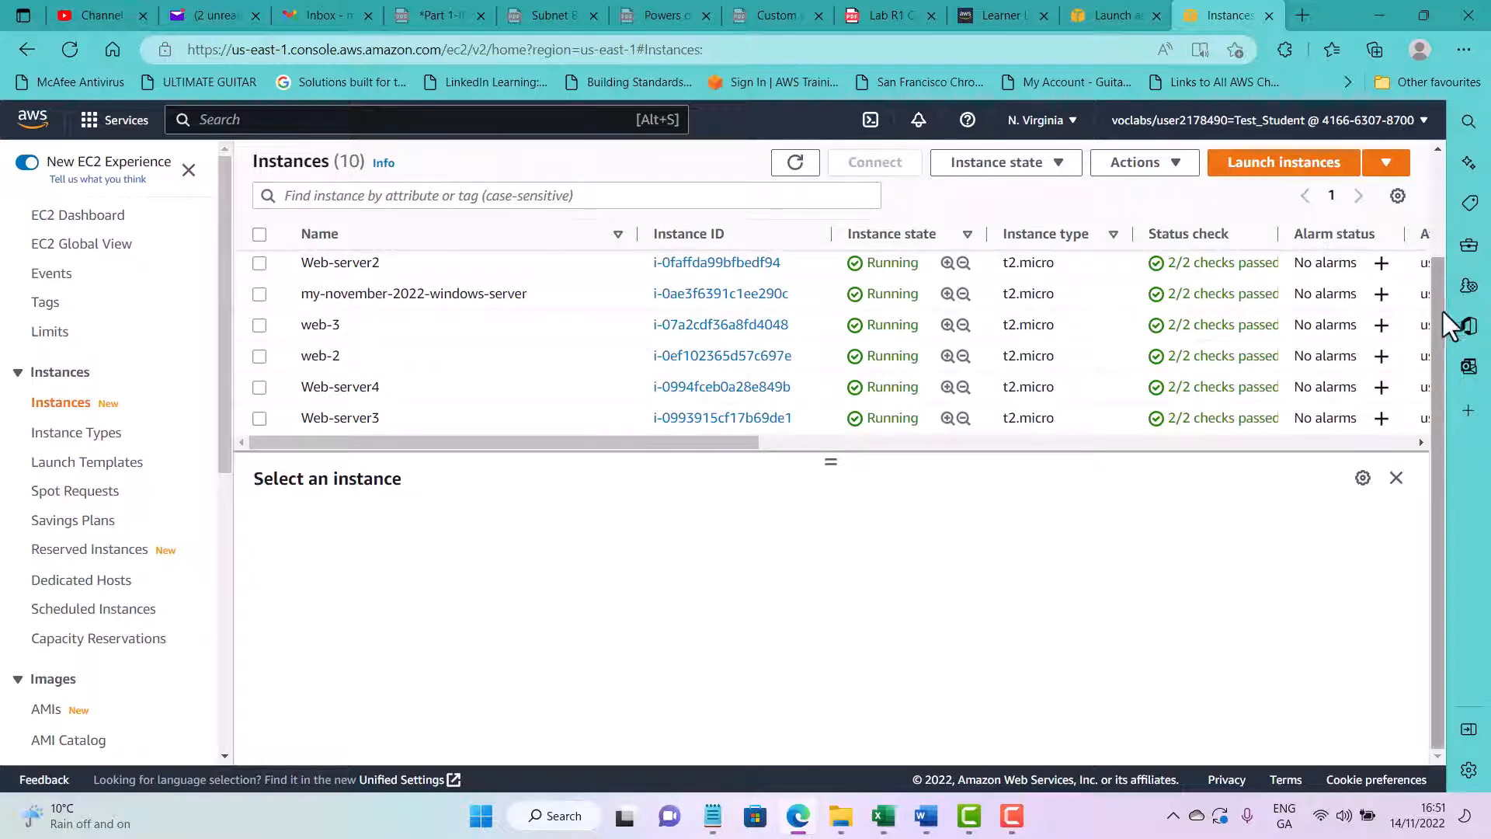
{"action": "left_click_drag", "start_coordinate": [1443, 311], "coordinate": [1446, 208]}
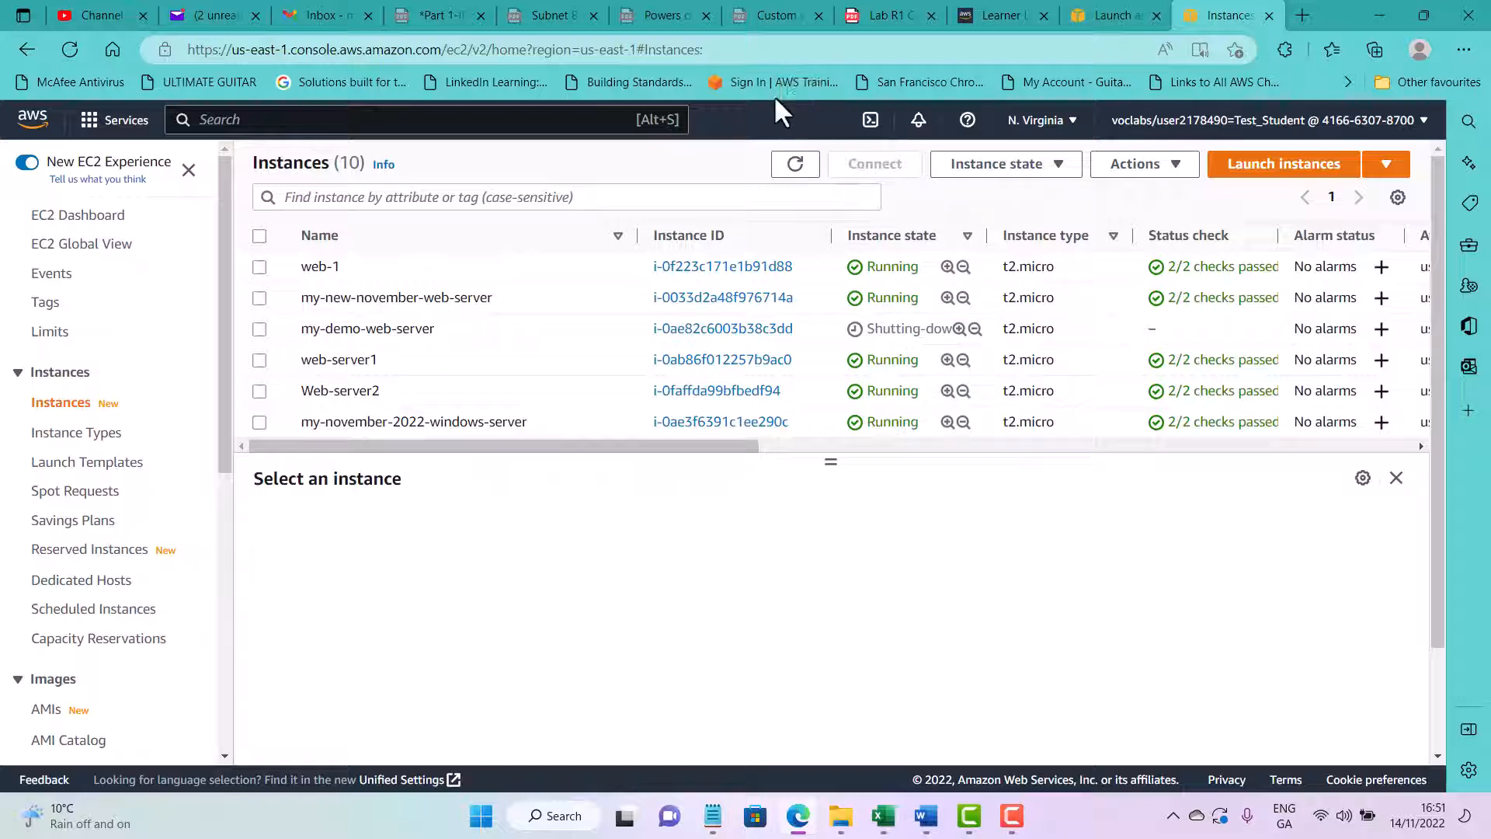
{"action": "left_click", "coordinate": [804, 167]}
Step: Try the EC2 Instance Connect option for my-november-2022-windows-server and return to the instances list
{"action": "left_click", "coordinate": [254, 423]}
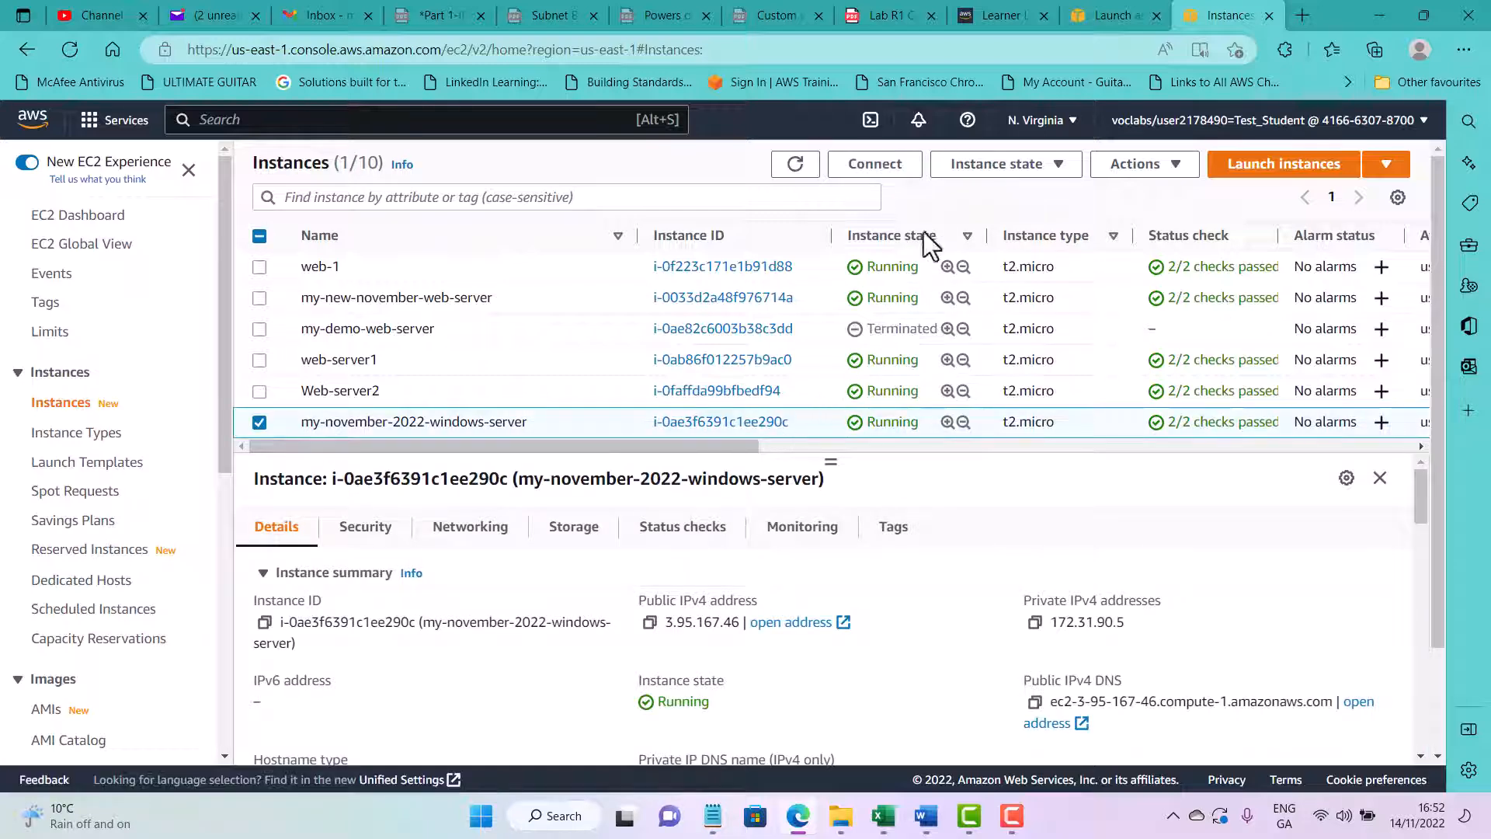
{"action": "left_click", "coordinate": [888, 172]}
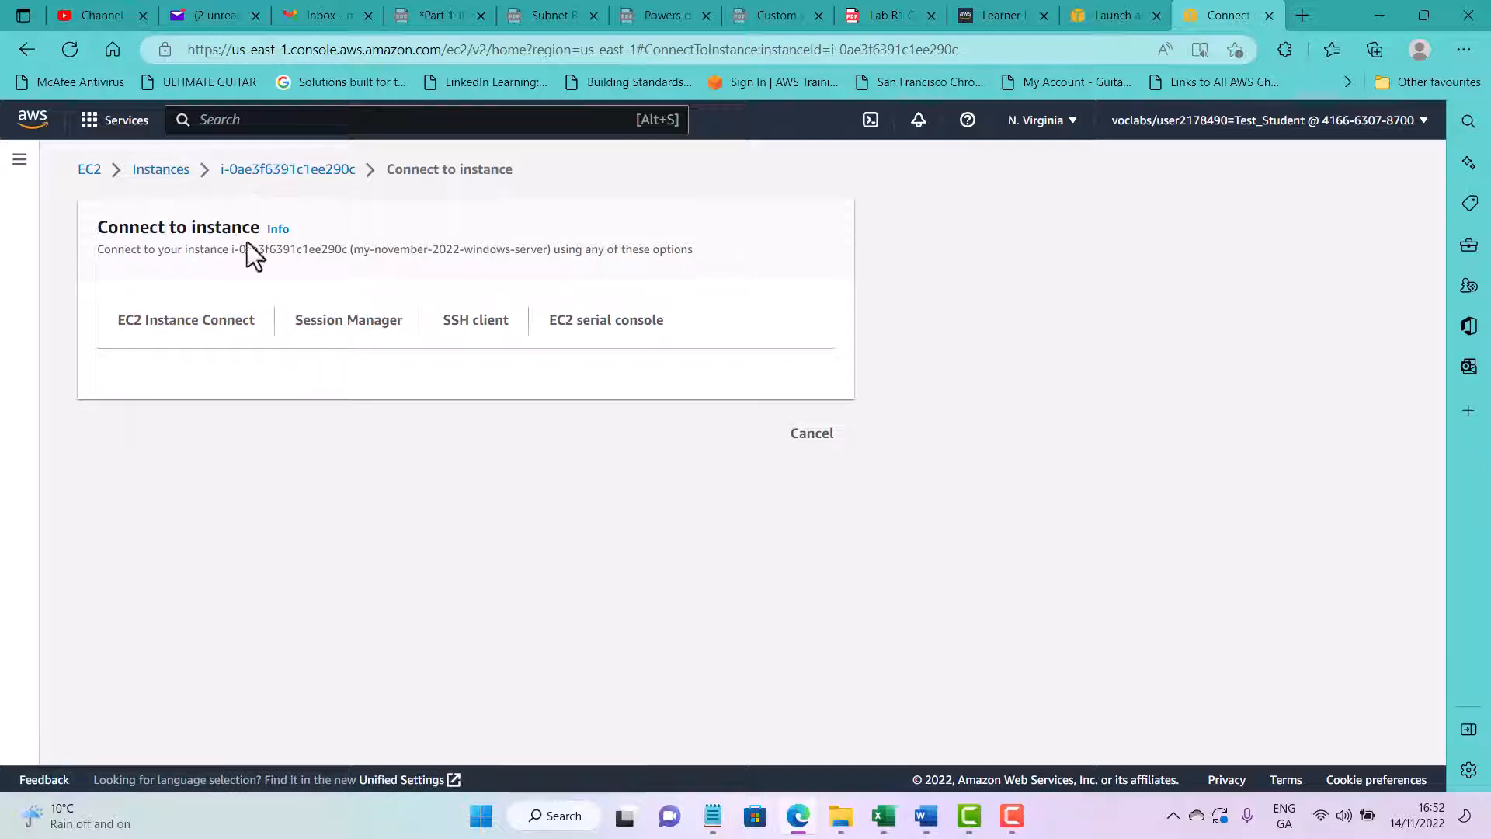
{"action": "left_click", "coordinate": [206, 333]}
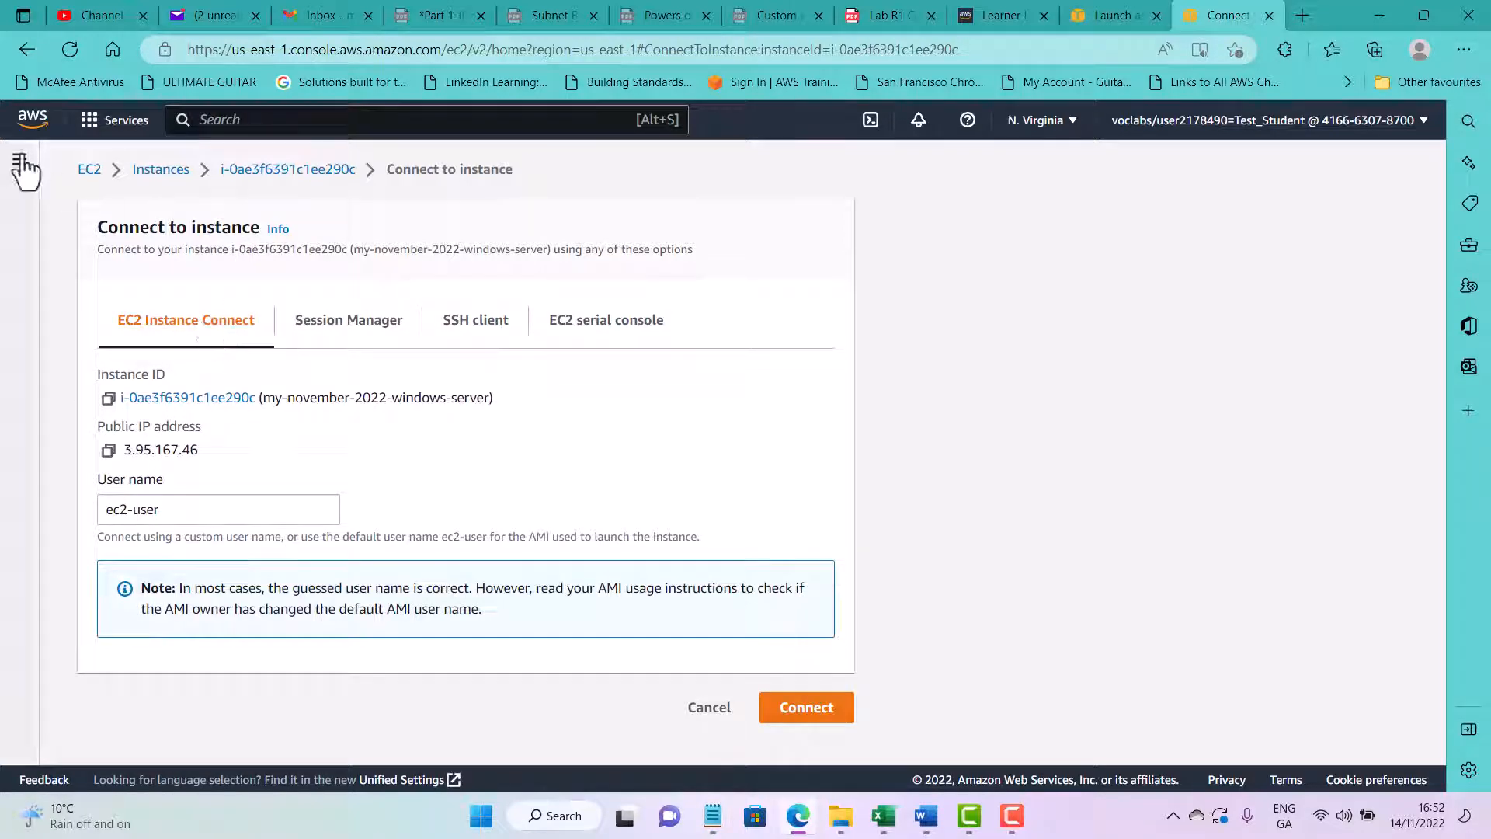
{"action": "left_click", "coordinate": [24, 49]}
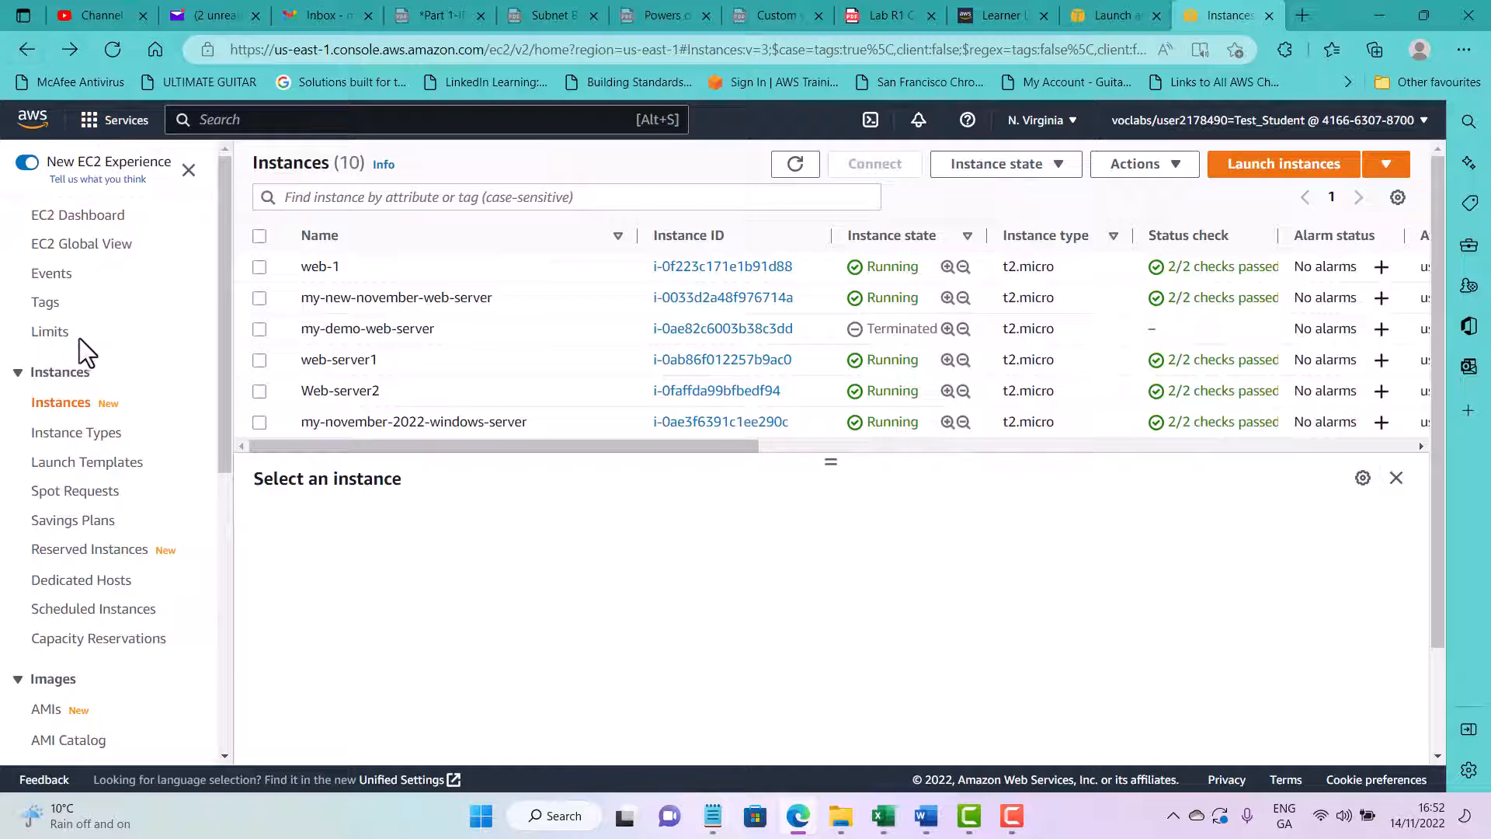
{"action": "left_click", "coordinate": [74, 403]}
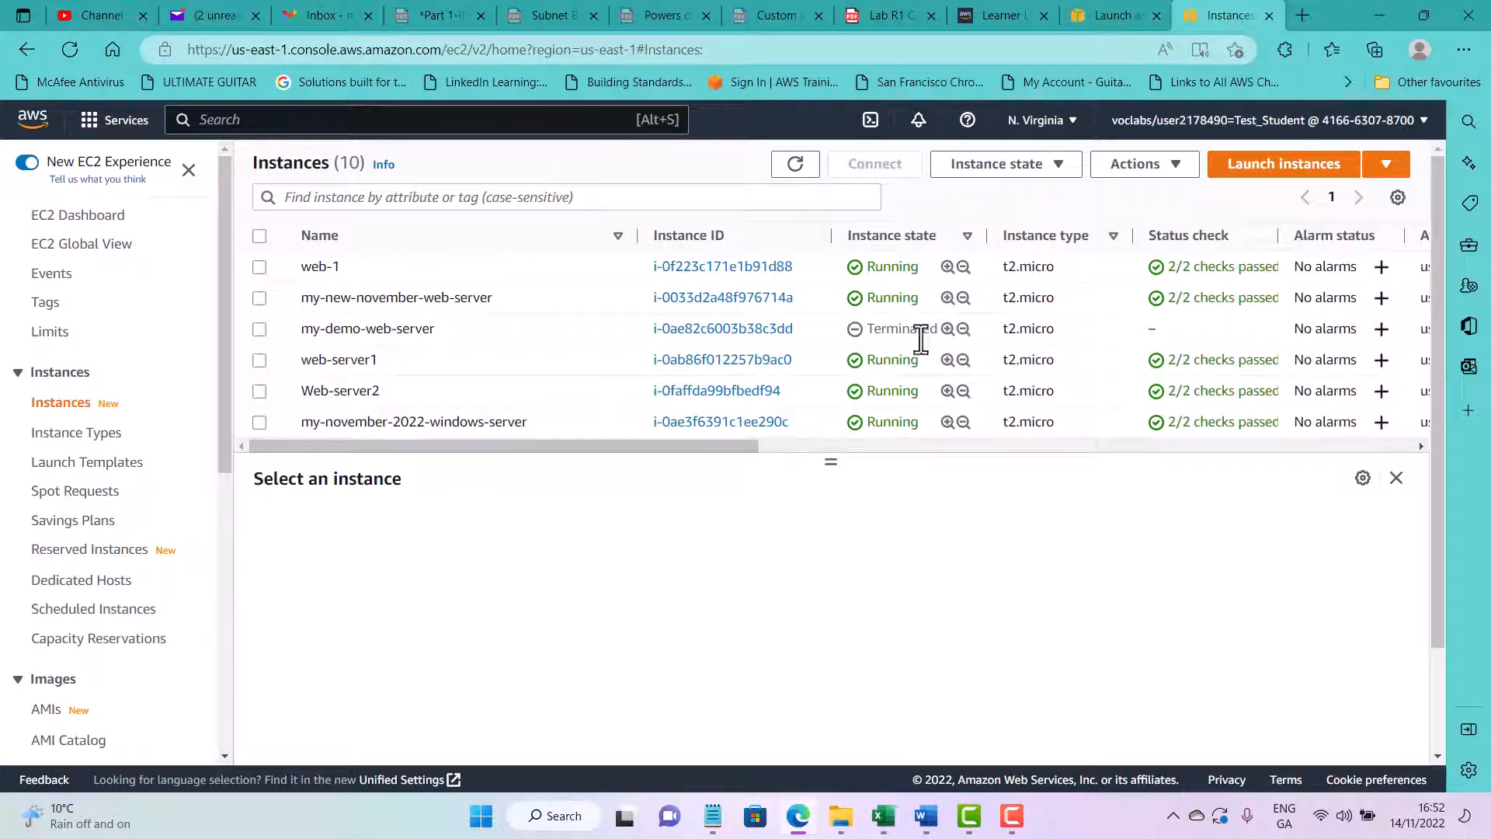
Step: Find and select the my-new-november-web-server instance in the instances list
{"action": "scroll", "coordinate": [353, 339], "scroll_direction": "down", "scroll_amount": 2}
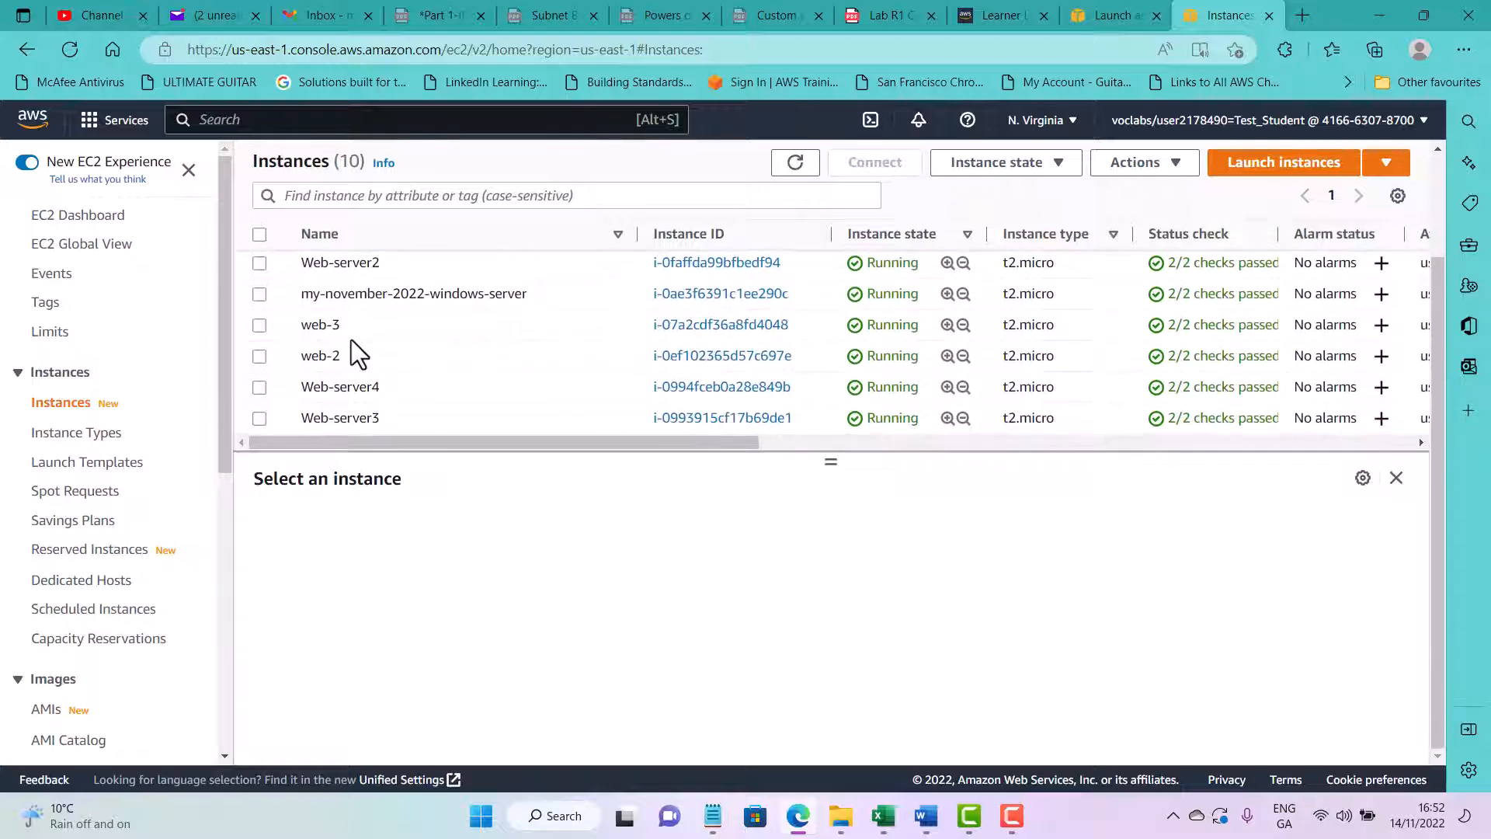
{"action": "scroll", "coordinate": [351, 338], "scroll_direction": "up", "scroll_amount": 2}
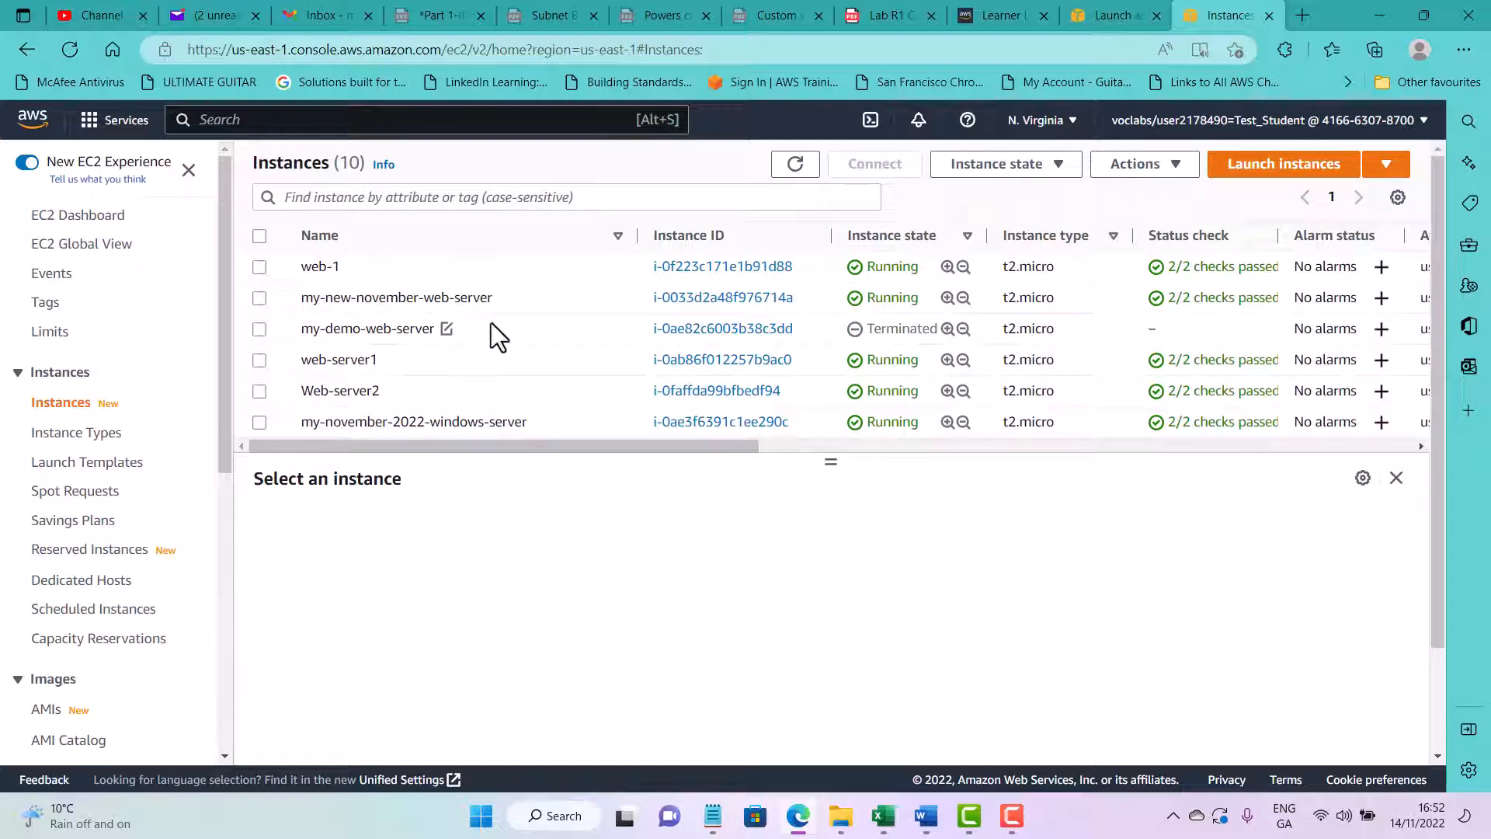
{"action": "scroll", "coordinate": [546, 329], "scroll_direction": "down", "scroll_amount": 2}
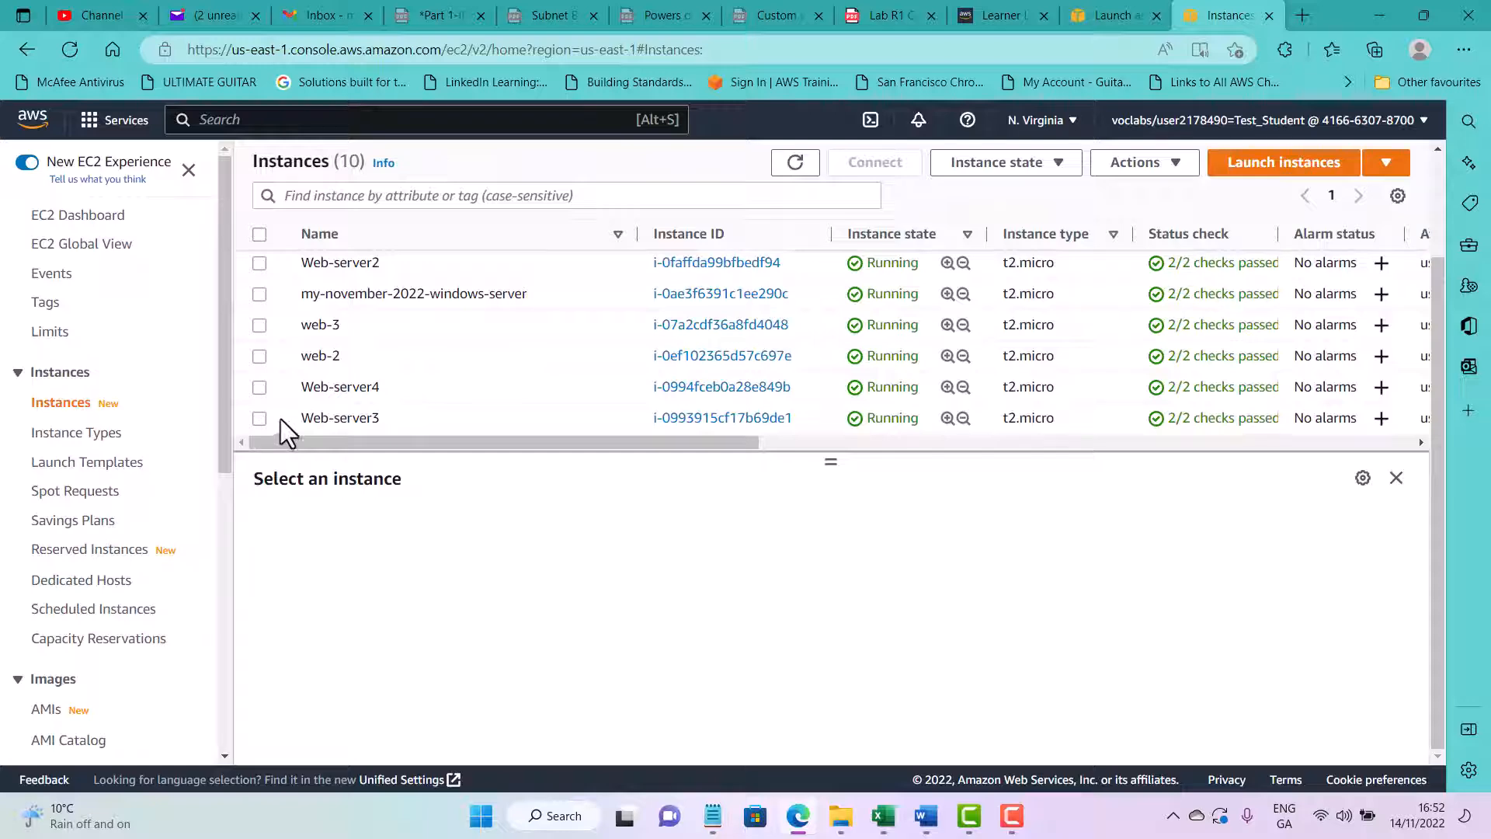
{"action": "scroll", "coordinate": [281, 418], "scroll_direction": "up", "scroll_amount": 2}
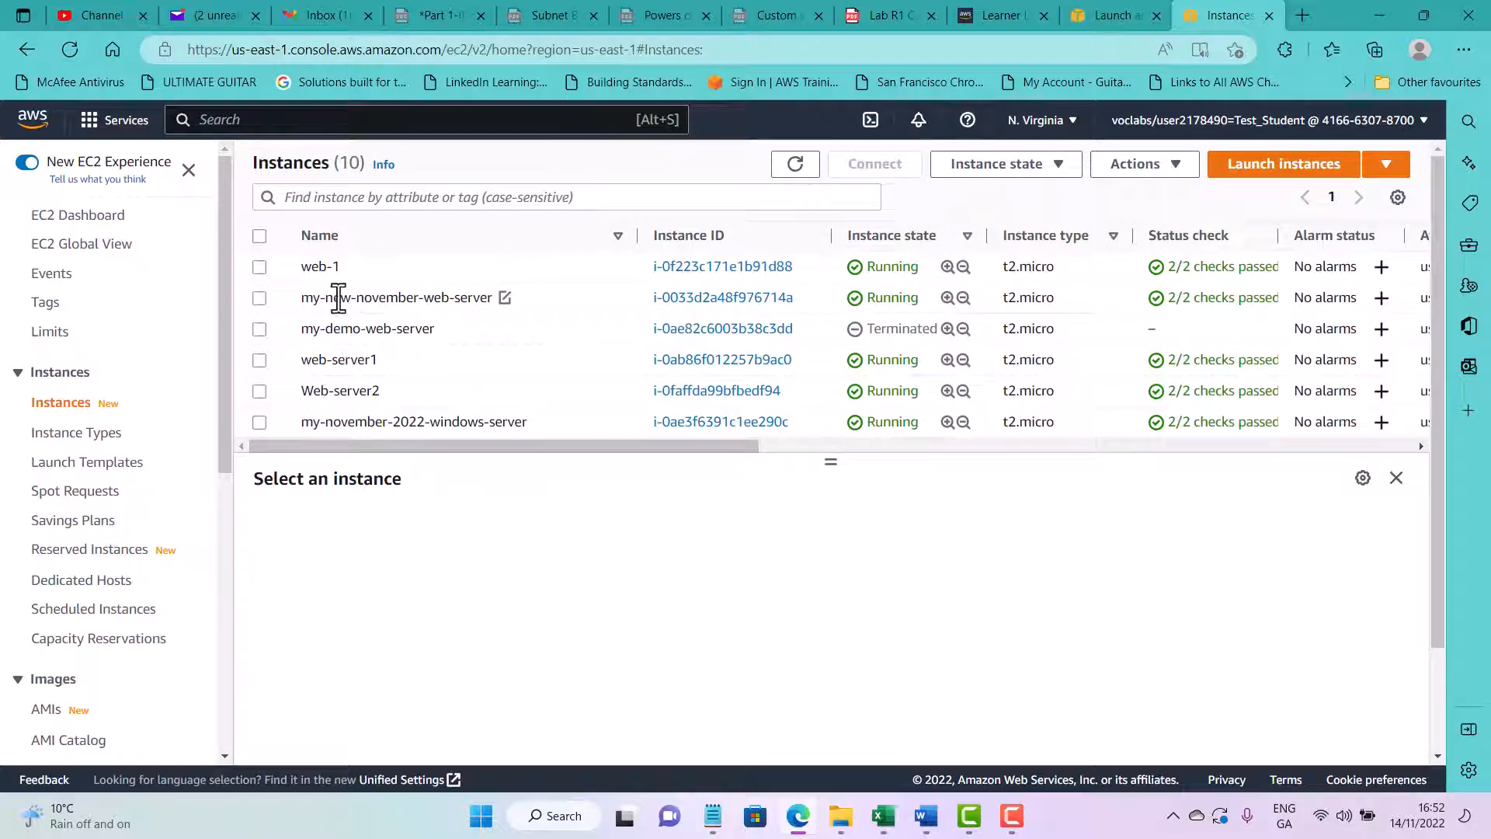
{"action": "left_click", "coordinate": [259, 299]}
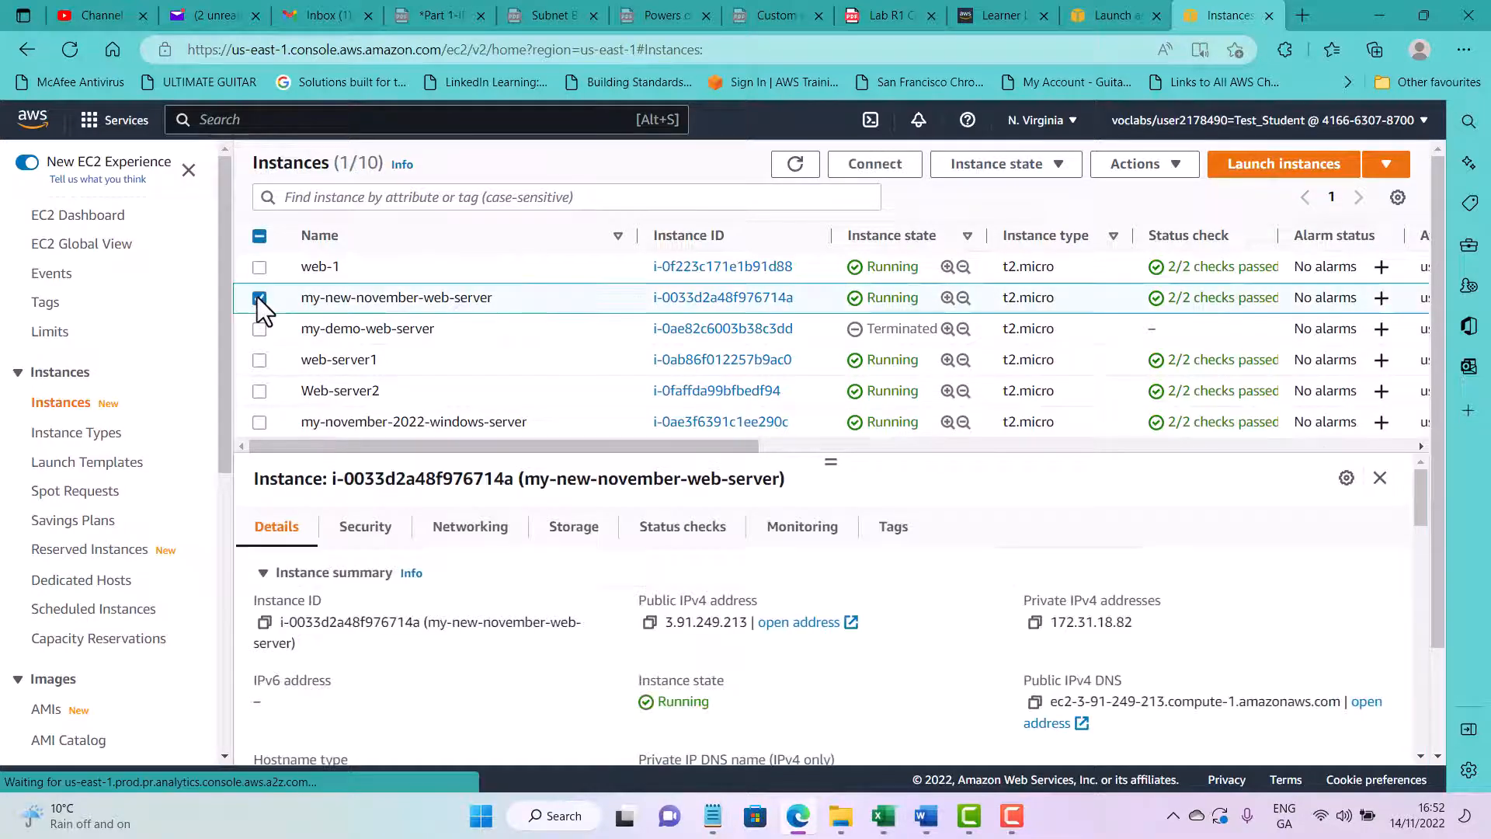
Step: Examine the selected instance's details, from its addresses and network to its platform, AMI, launch time and key pair
{"action": "scroll", "coordinate": [417, 491], "scroll_direction": "down", "scroll_amount": 2}
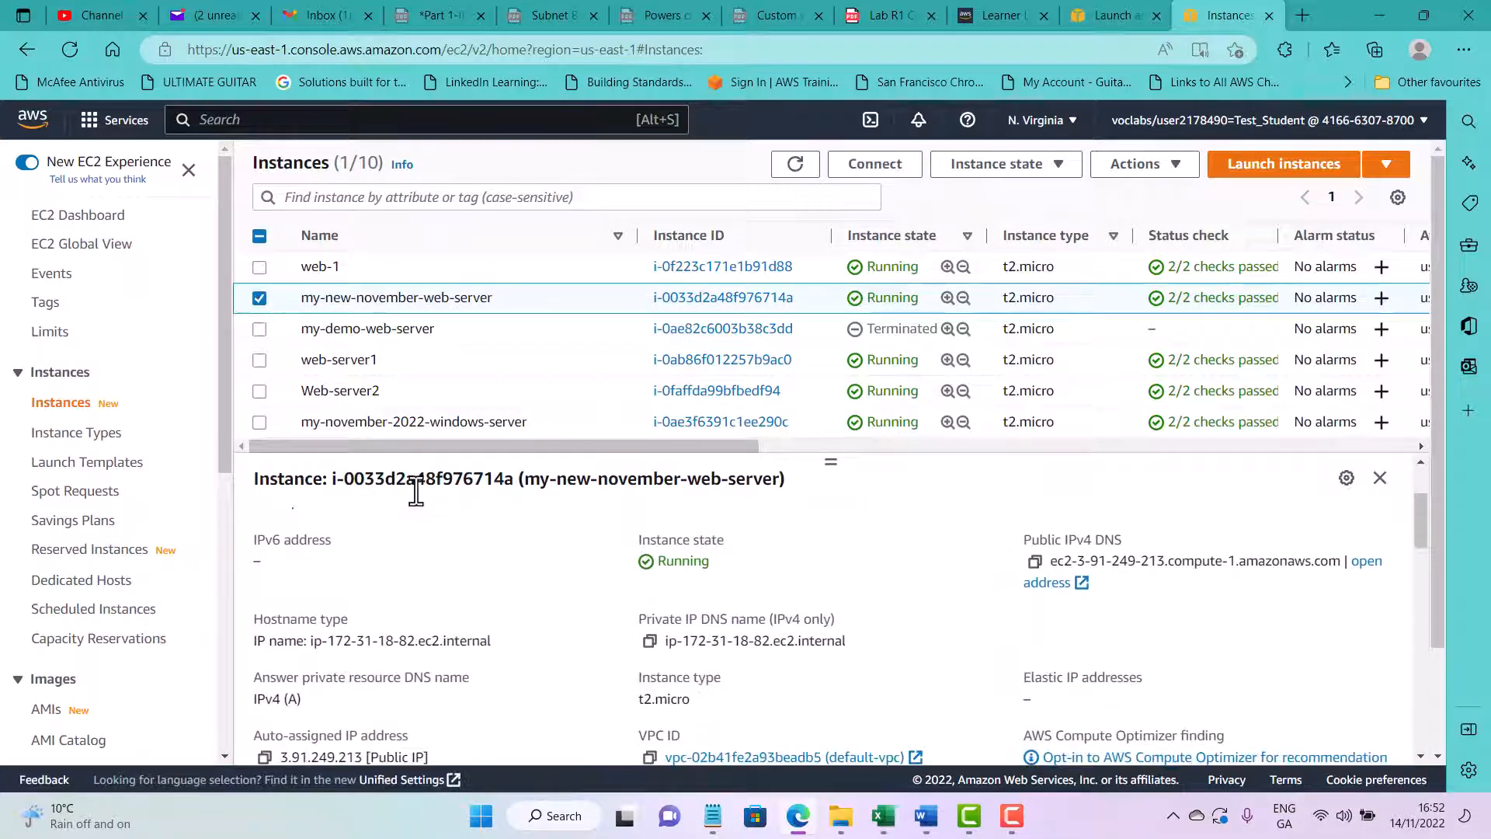
{"action": "scroll", "coordinate": [416, 491], "scroll_direction": "up", "scroll_amount": 2}
{"action": "scroll", "coordinate": [402, 589], "scroll_direction": "down", "scroll_amount": 3}
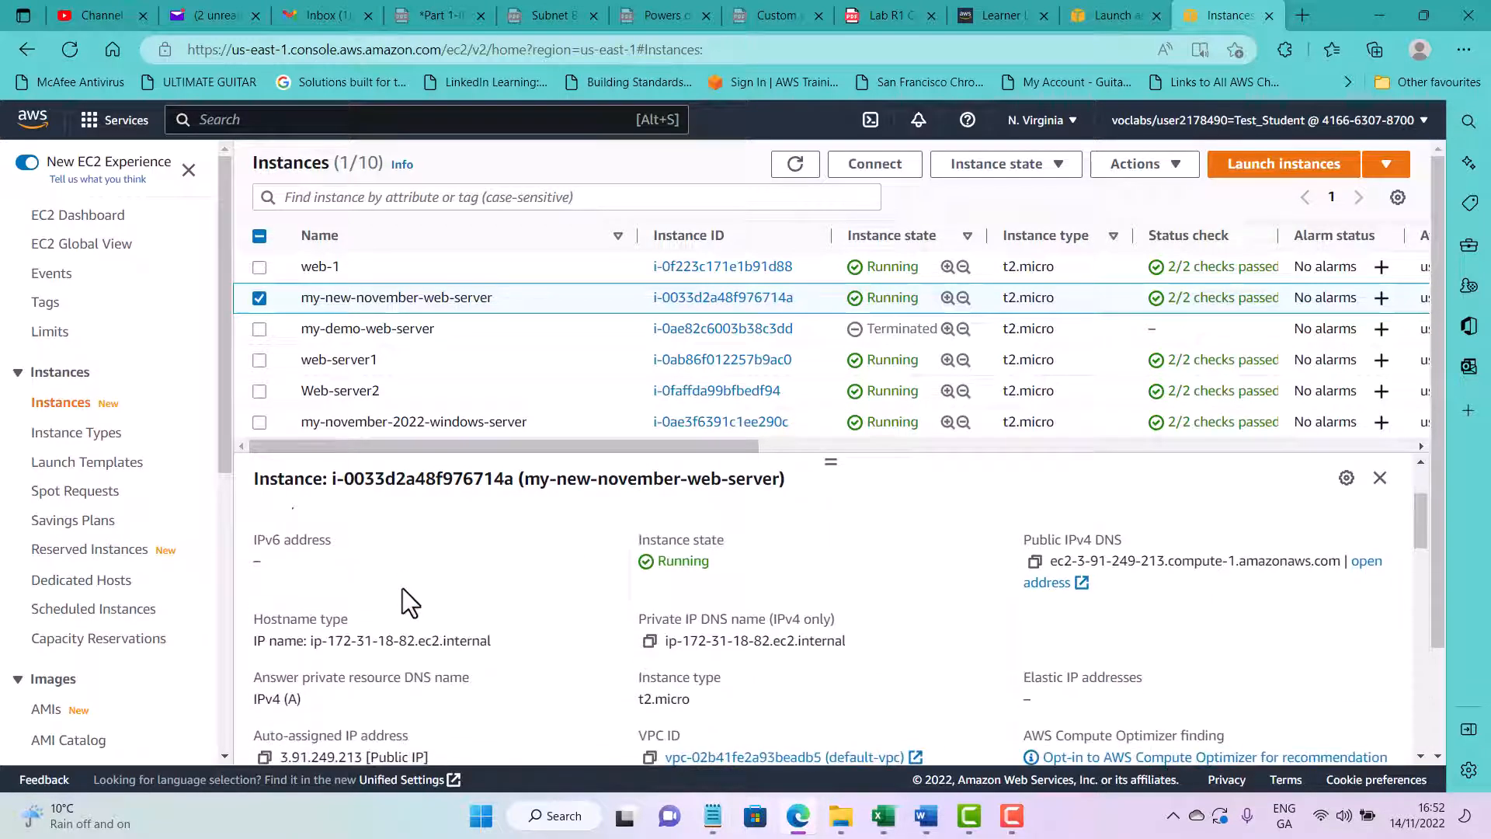
{"action": "scroll", "coordinate": [683, 603], "scroll_direction": "up", "scroll_amount": 1}
{"action": "scroll", "coordinate": [683, 602], "scroll_direction": "down", "scroll_amount": 4}
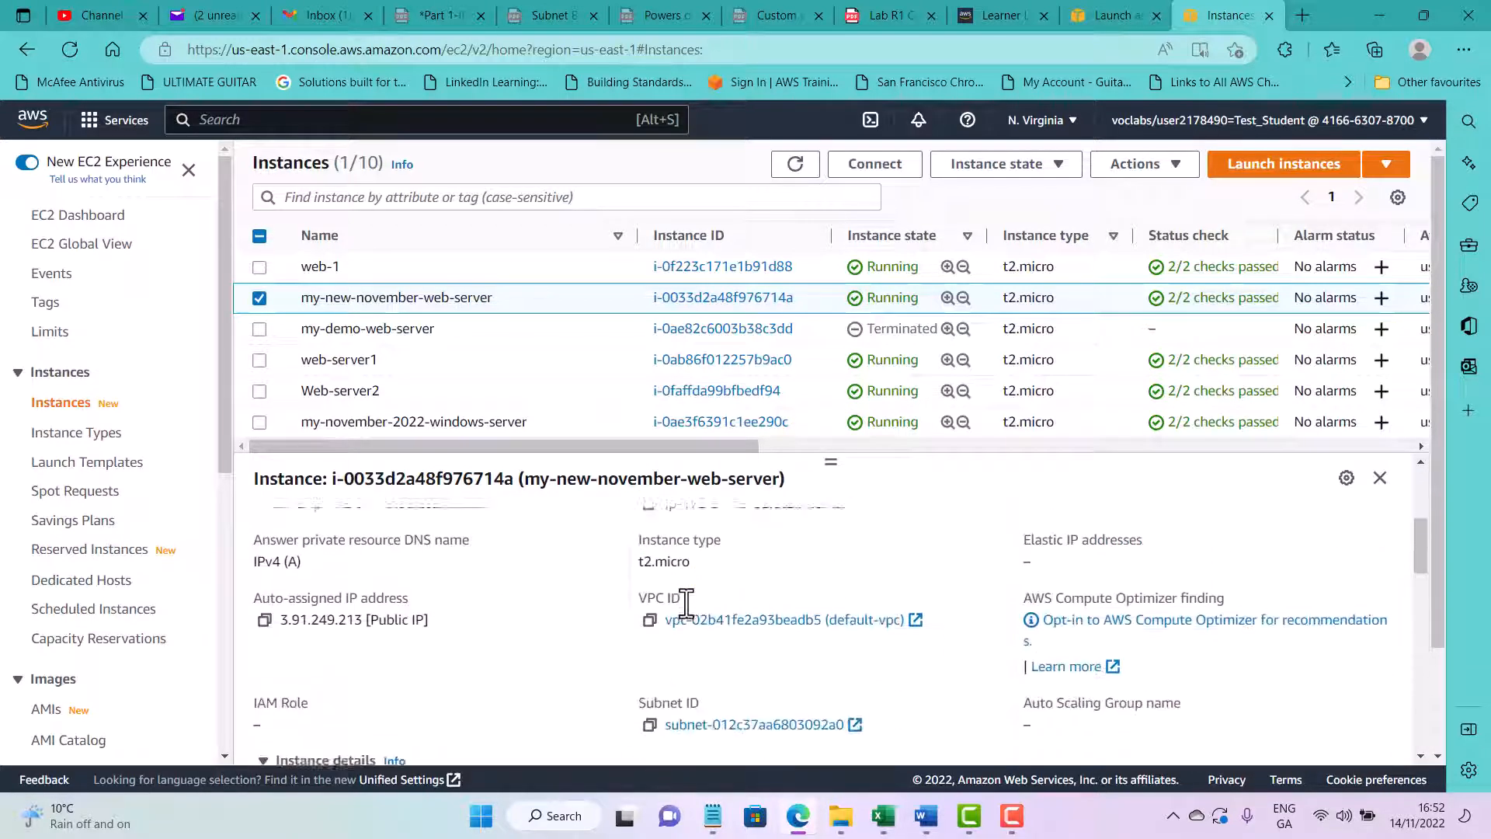
{"action": "scroll", "coordinate": [683, 603], "scroll_direction": "down", "scroll_amount": 4}
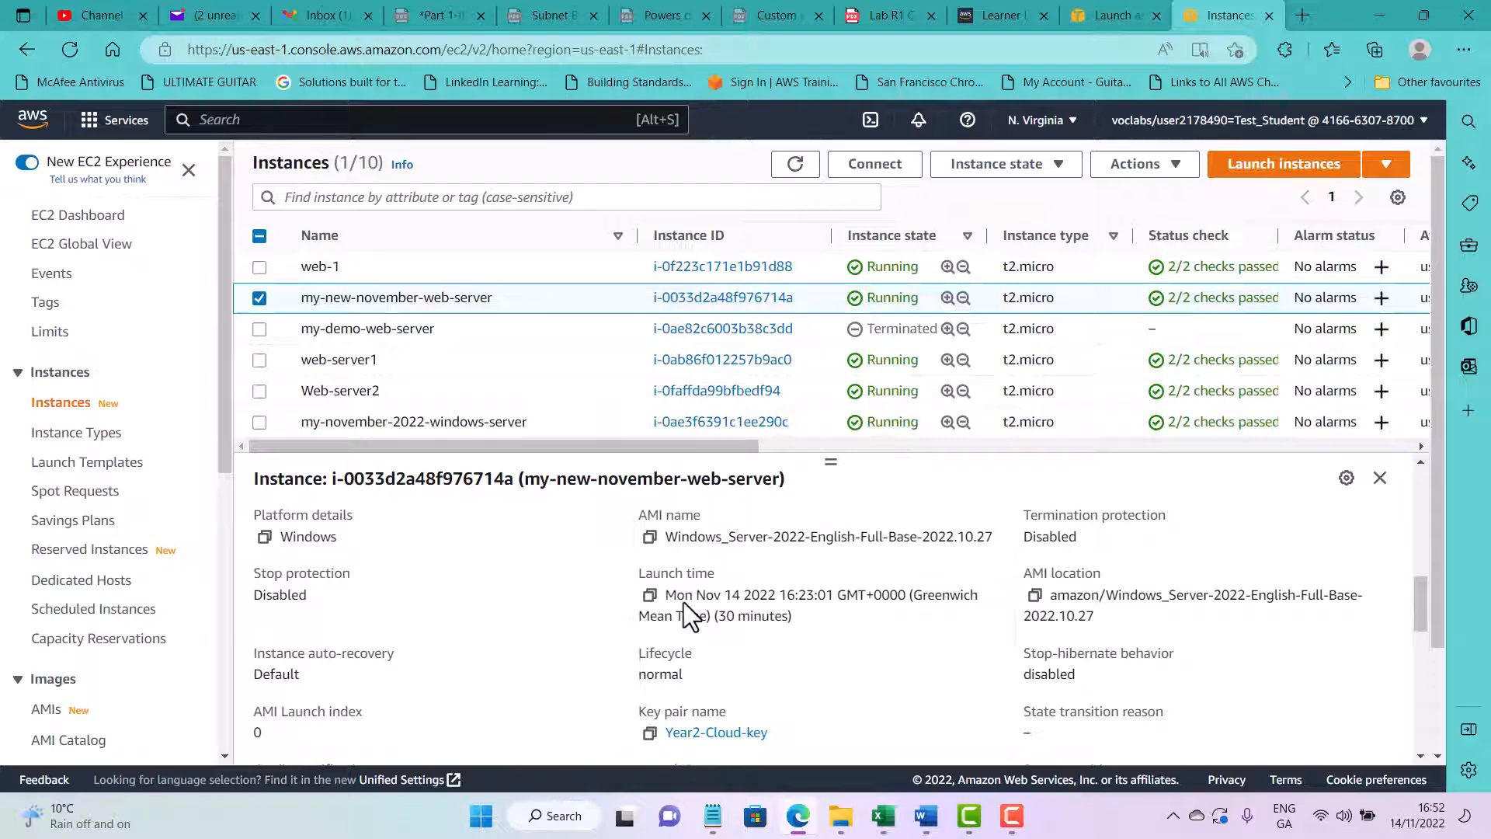
{"action": "scroll", "coordinate": [683, 603], "scroll_direction": "up", "scroll_amount": 3}
{"action": "scroll", "coordinate": [683, 603], "scroll_direction": "up", "scroll_amount": 3}
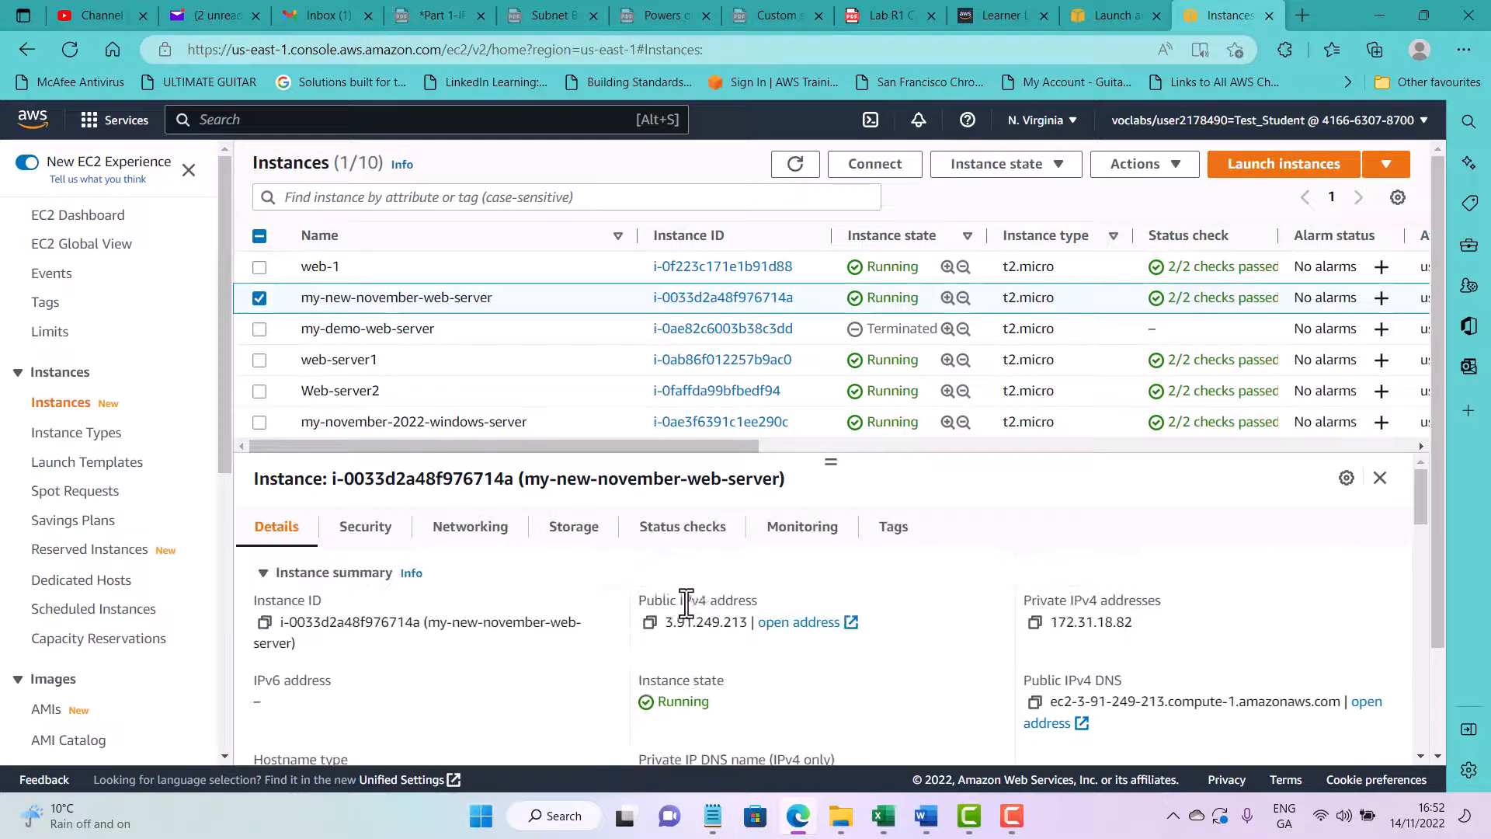
Step: Download the remote desktop file for my-new-november-web-server through the RDP client option and start the Remote Desktop connection from it
{"action": "left_click", "coordinate": [892, 173]}
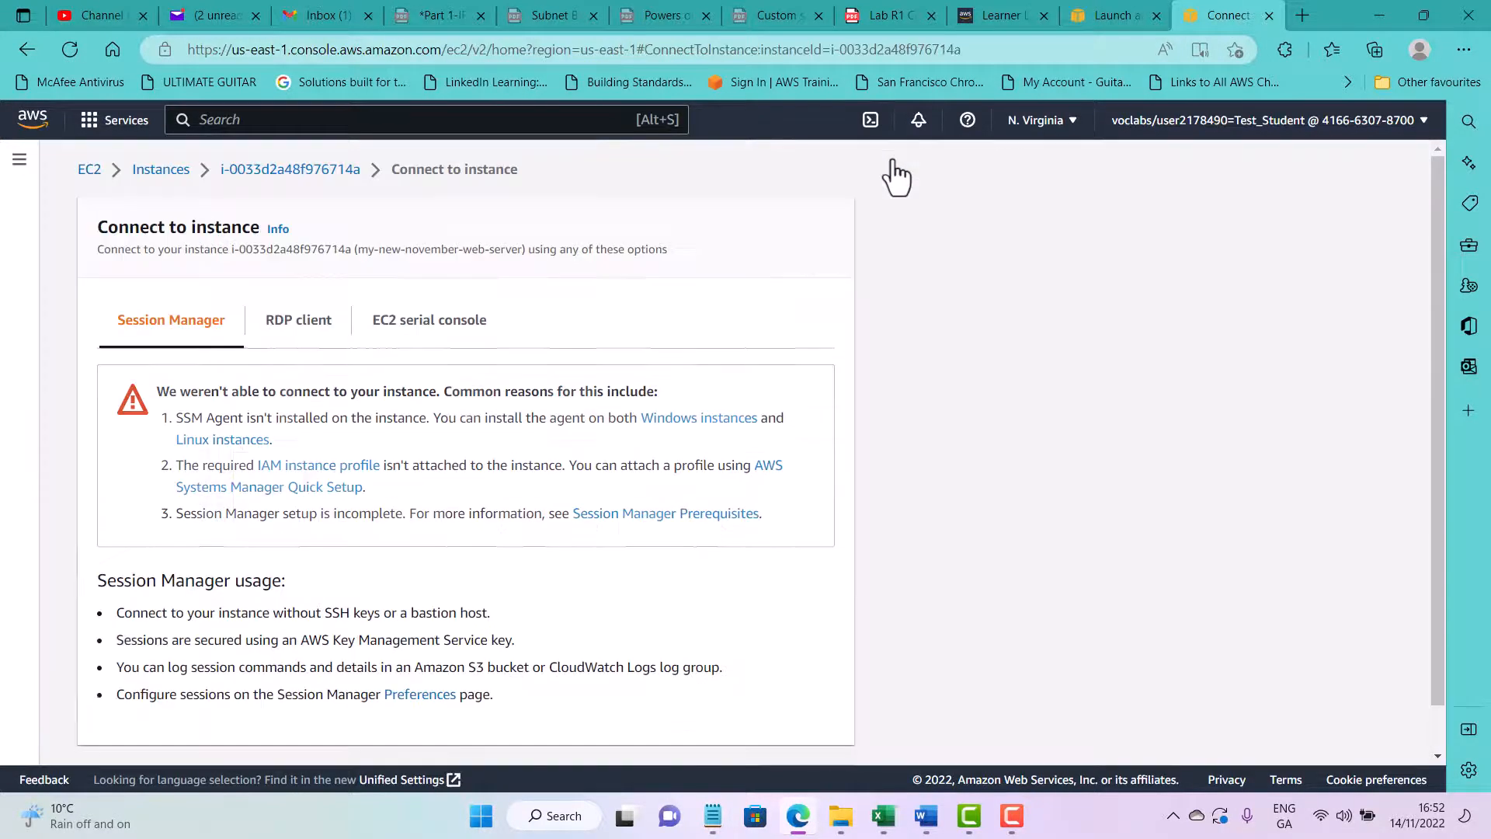
{"action": "left_click", "coordinate": [284, 332]}
{"action": "scroll", "coordinate": [295, 404], "scroll_direction": "down", "scroll_amount": 2}
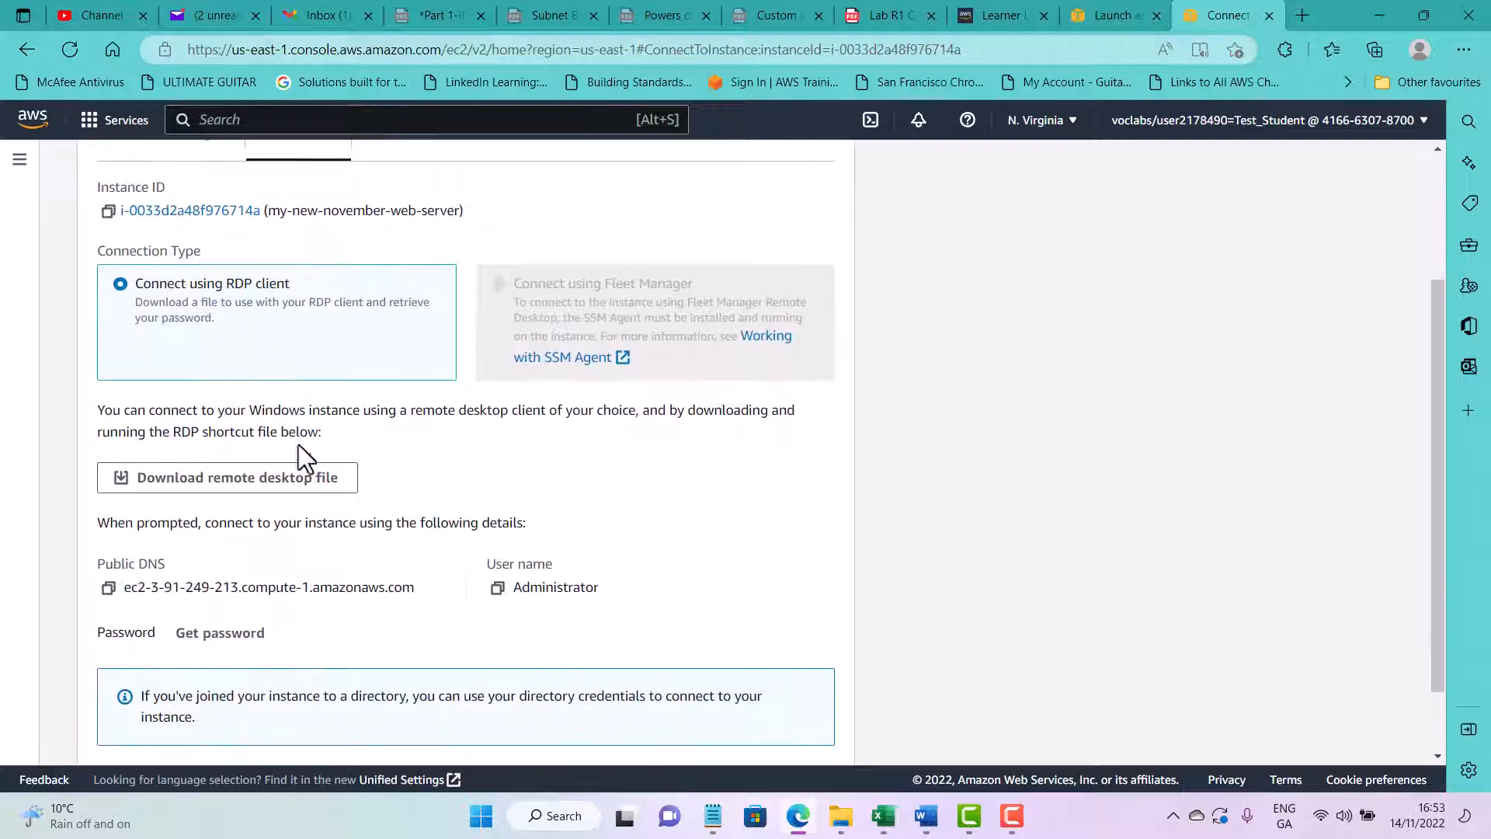
{"action": "left_click", "coordinate": [247, 486]}
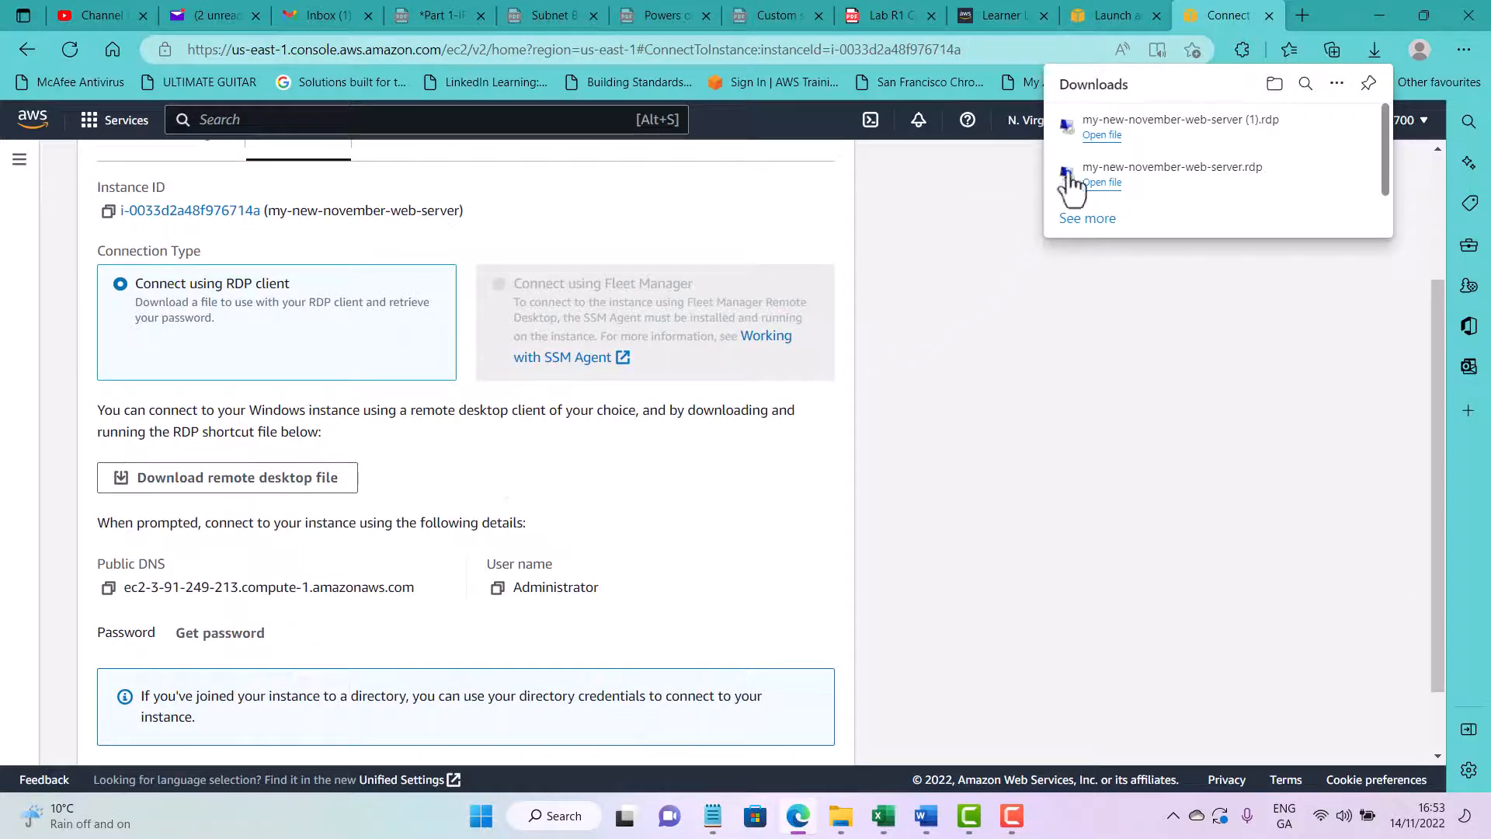
{"action": "left_click", "coordinate": [1102, 135]}
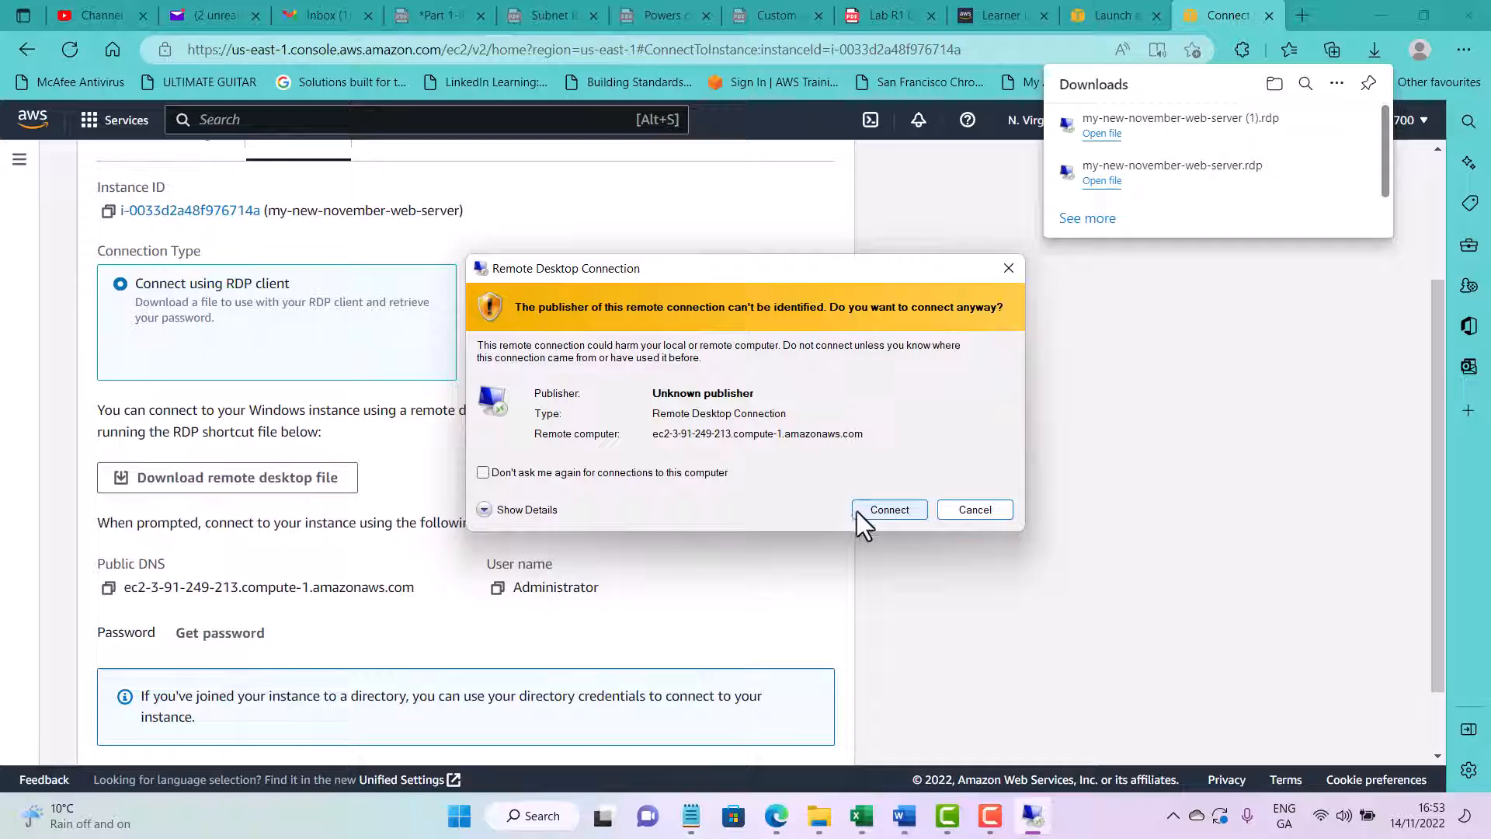
{"action": "left_click", "coordinate": [887, 511]}
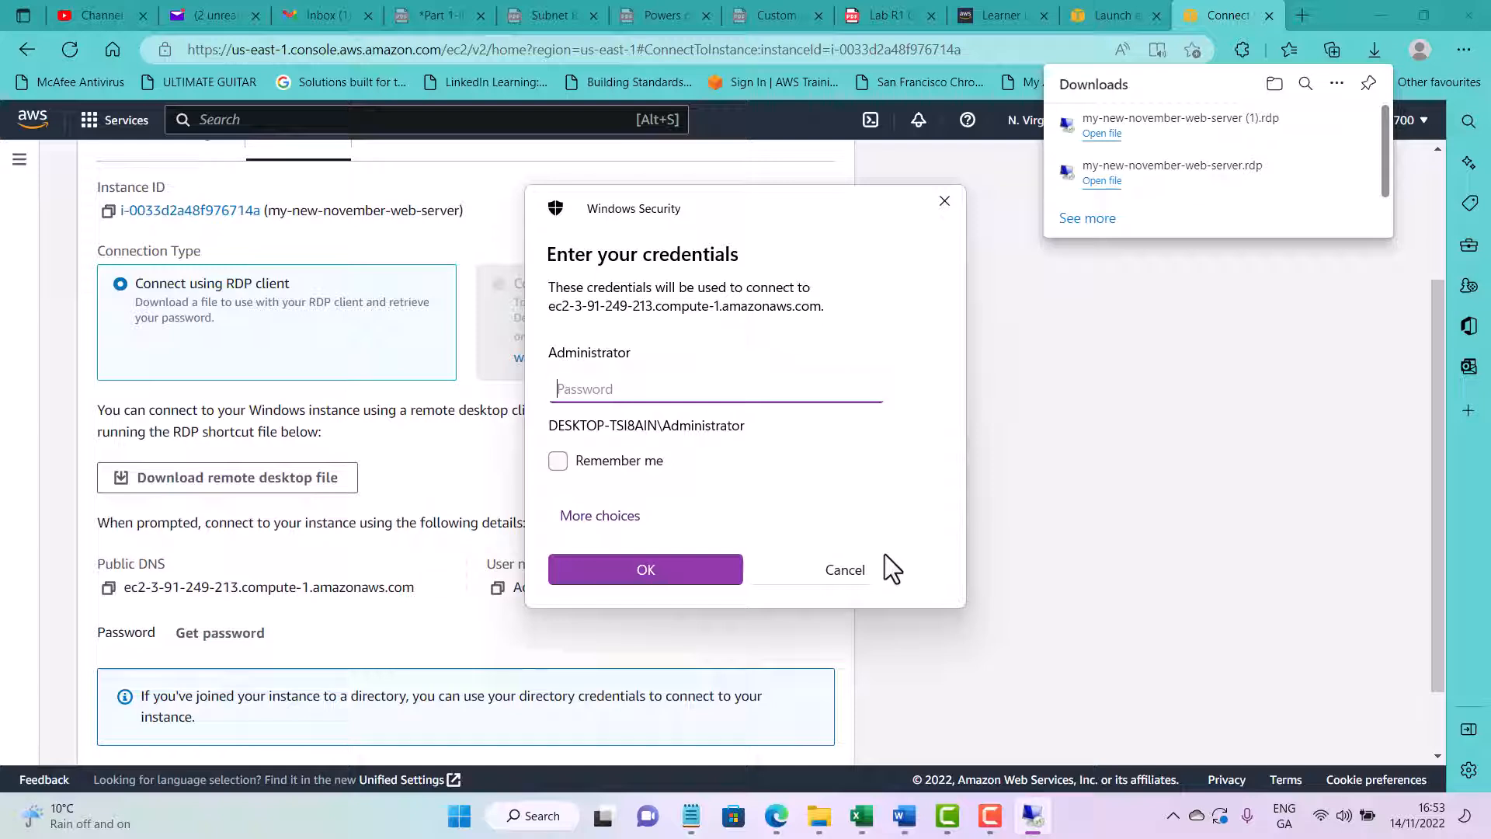
Step: Cancel the Remote Desktop credentials prompt and open the Windows password retrieval page for my-new-november-web-server
{"action": "left_click", "coordinate": [846, 573]}
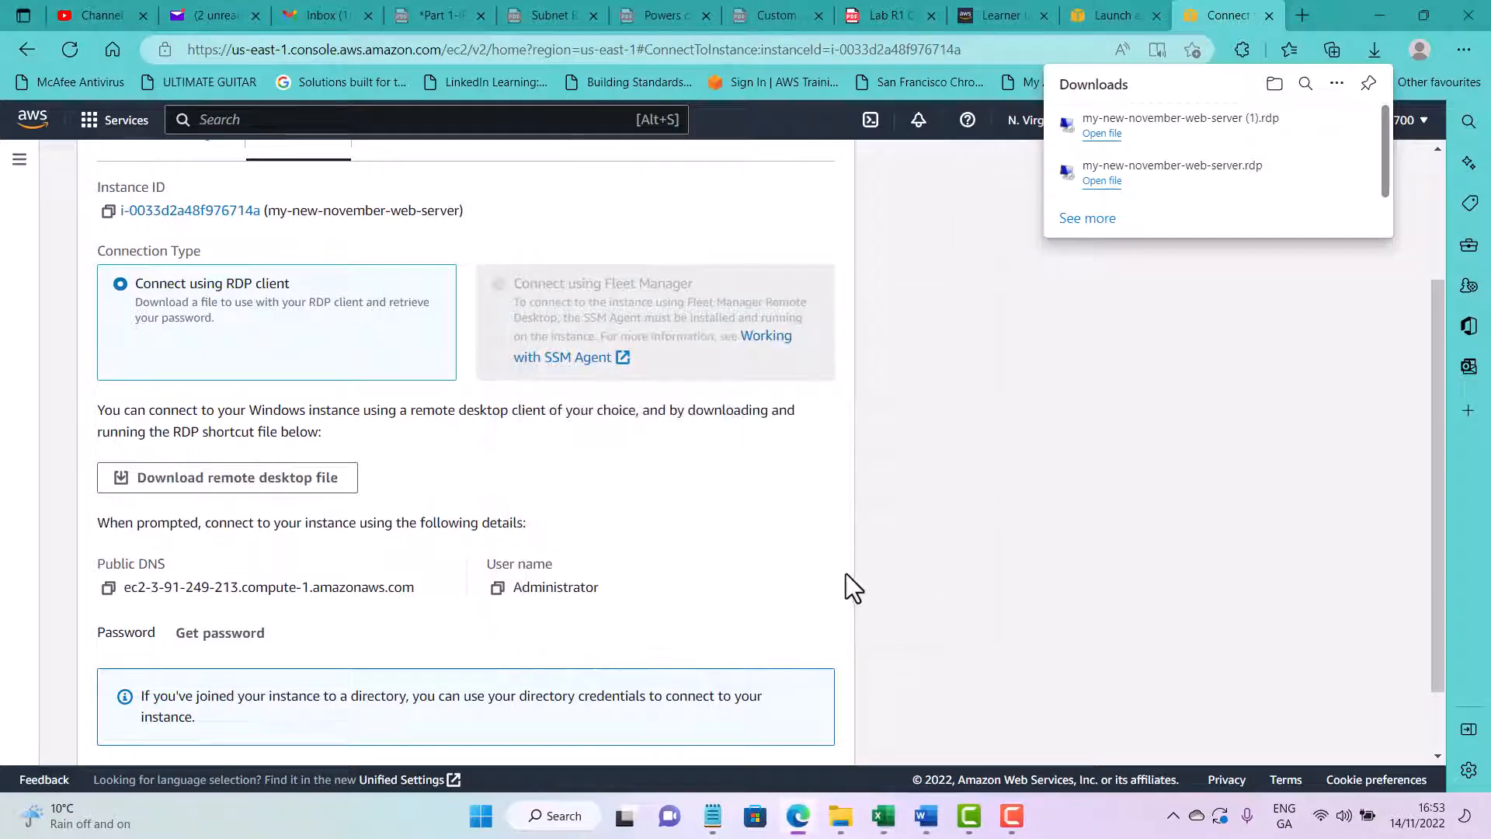
{"action": "scroll", "coordinate": [556, 439], "scroll_direction": "up", "scroll_amount": 3}
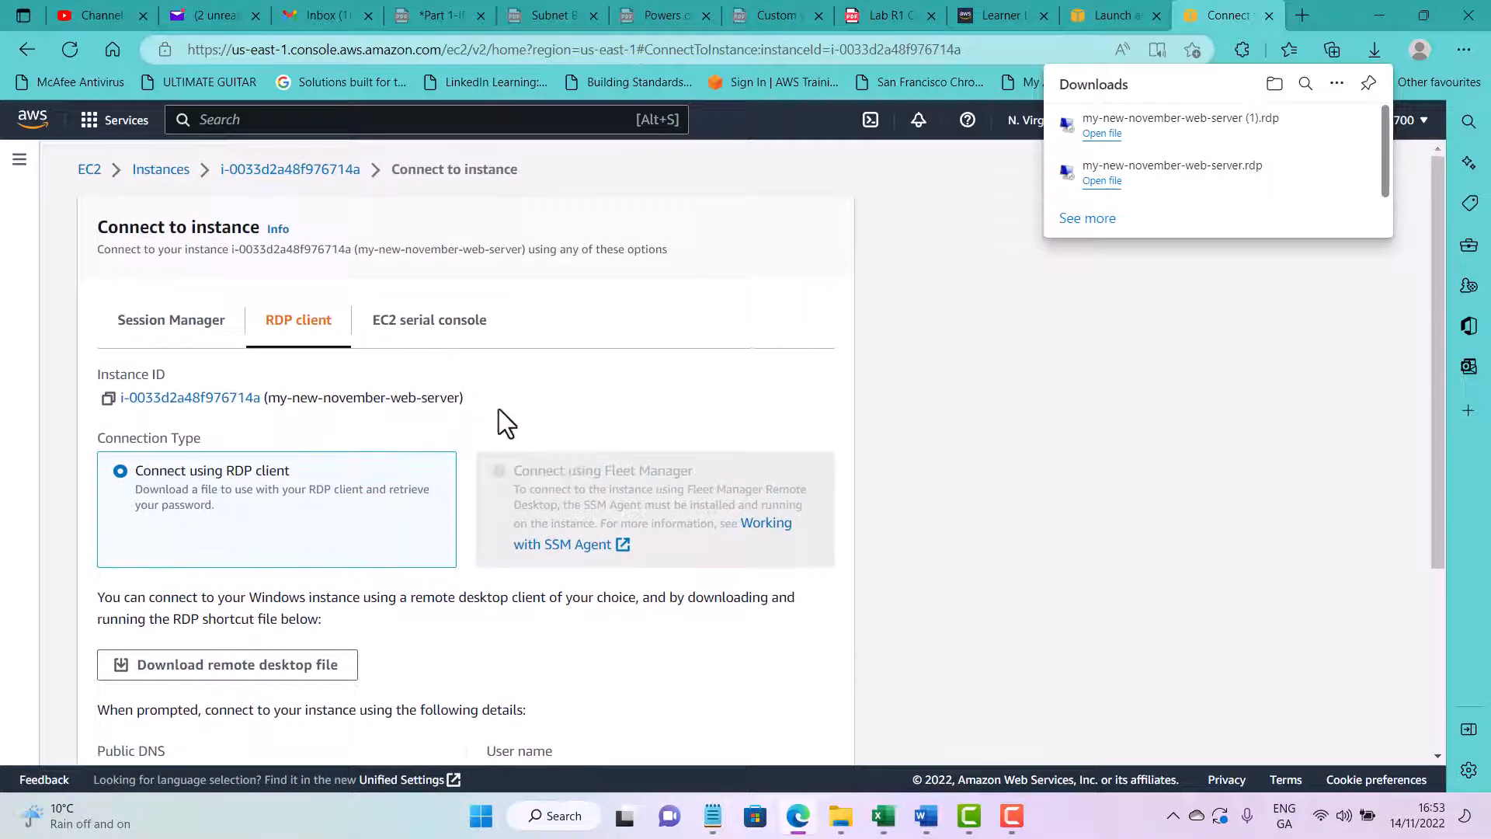
{"action": "scroll", "coordinate": [307, 341], "scroll_direction": "down", "scroll_amount": 2}
{"action": "scroll", "coordinate": [307, 365], "scroll_direction": "down", "scroll_amount": 1}
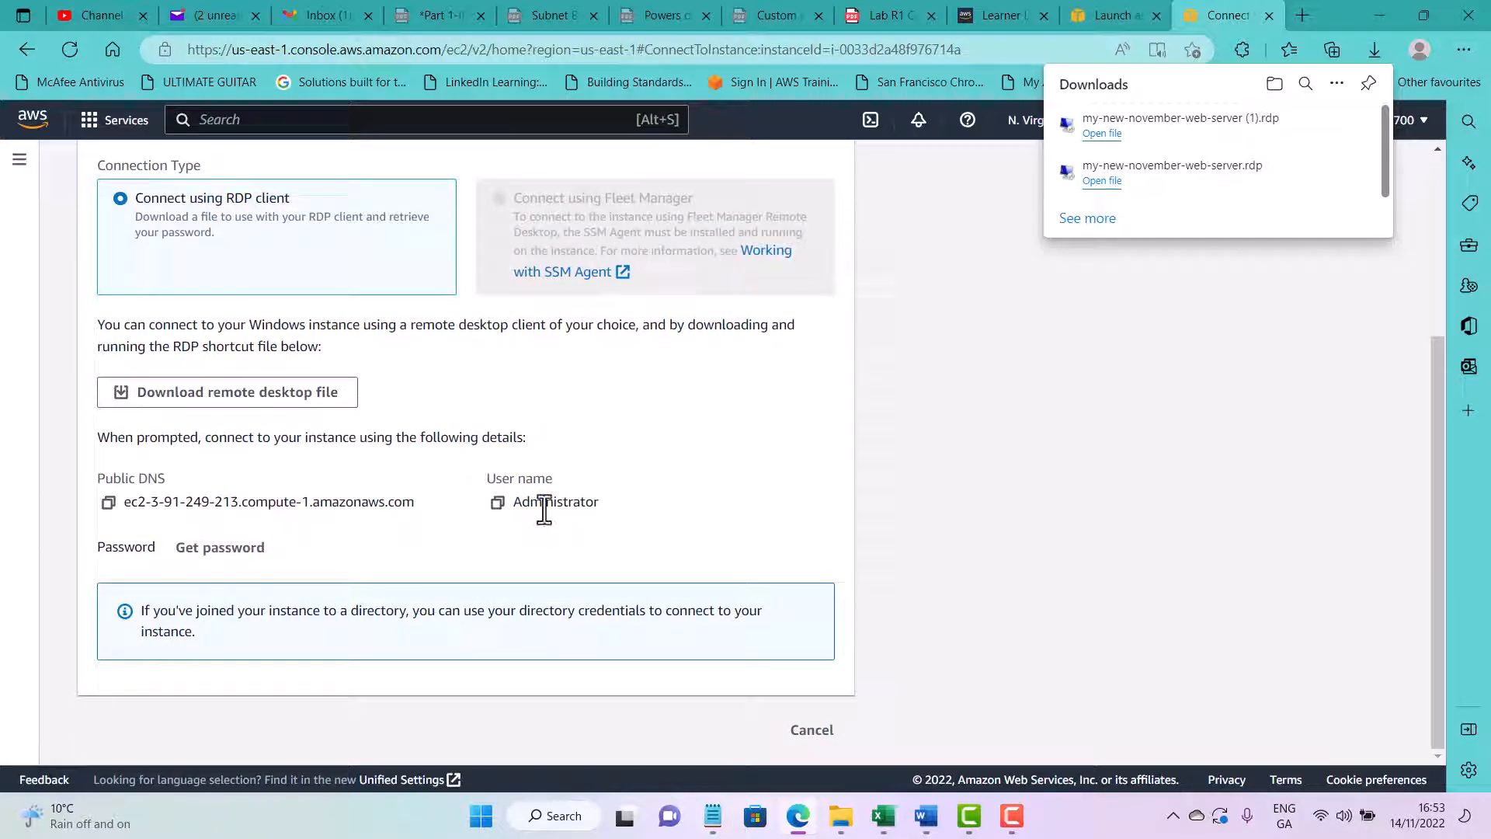
{"action": "left_click", "coordinate": [213, 549]}
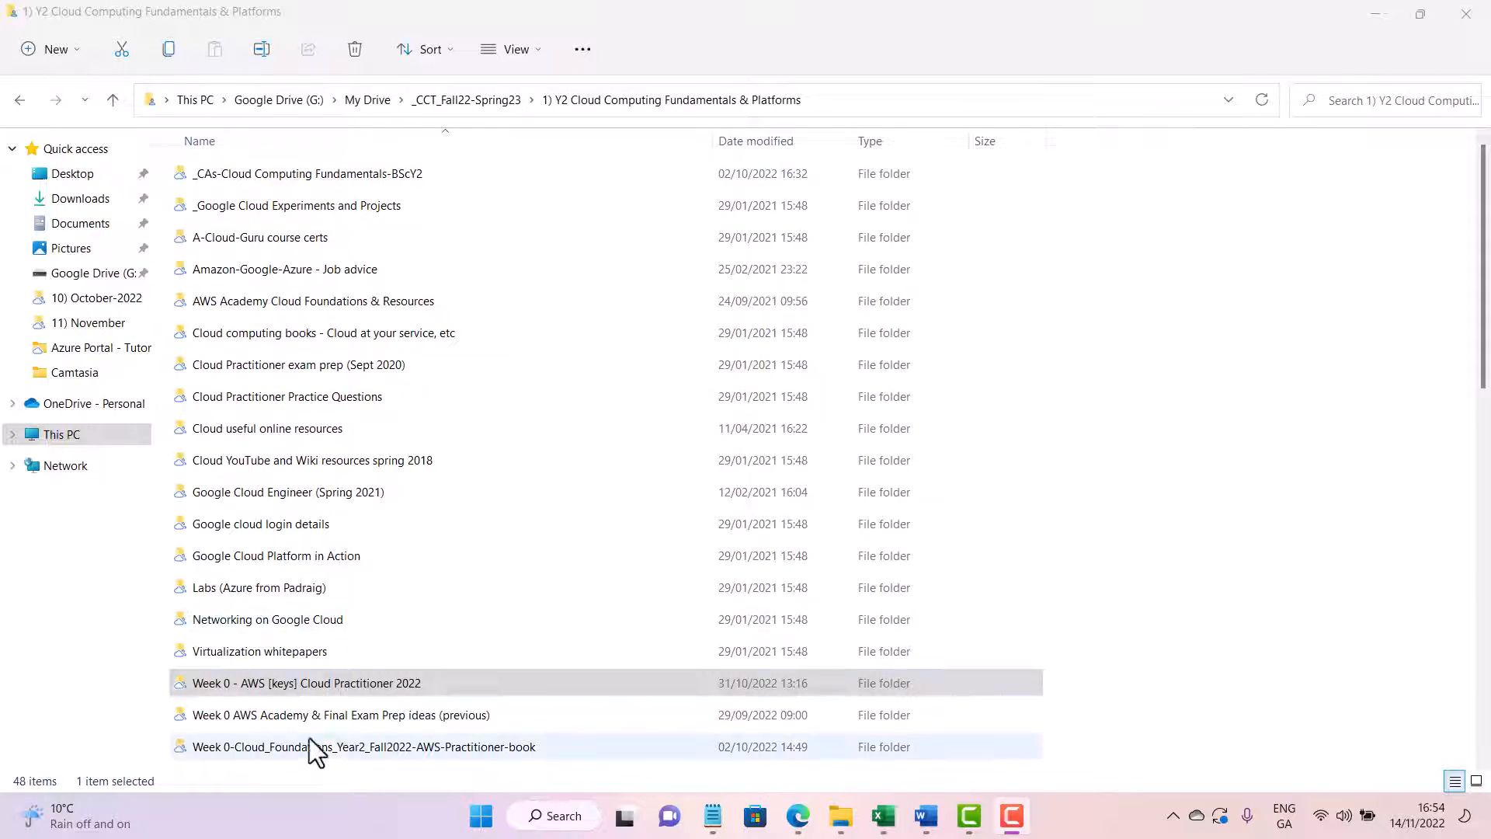
Step: In File Explorer, open the folder "Week 0 - AWS [keys] Cloud Practitioner 2022" and copy the file Year2-Cloud-key.pem
{"action": "left_click", "coordinate": [280, 688]}
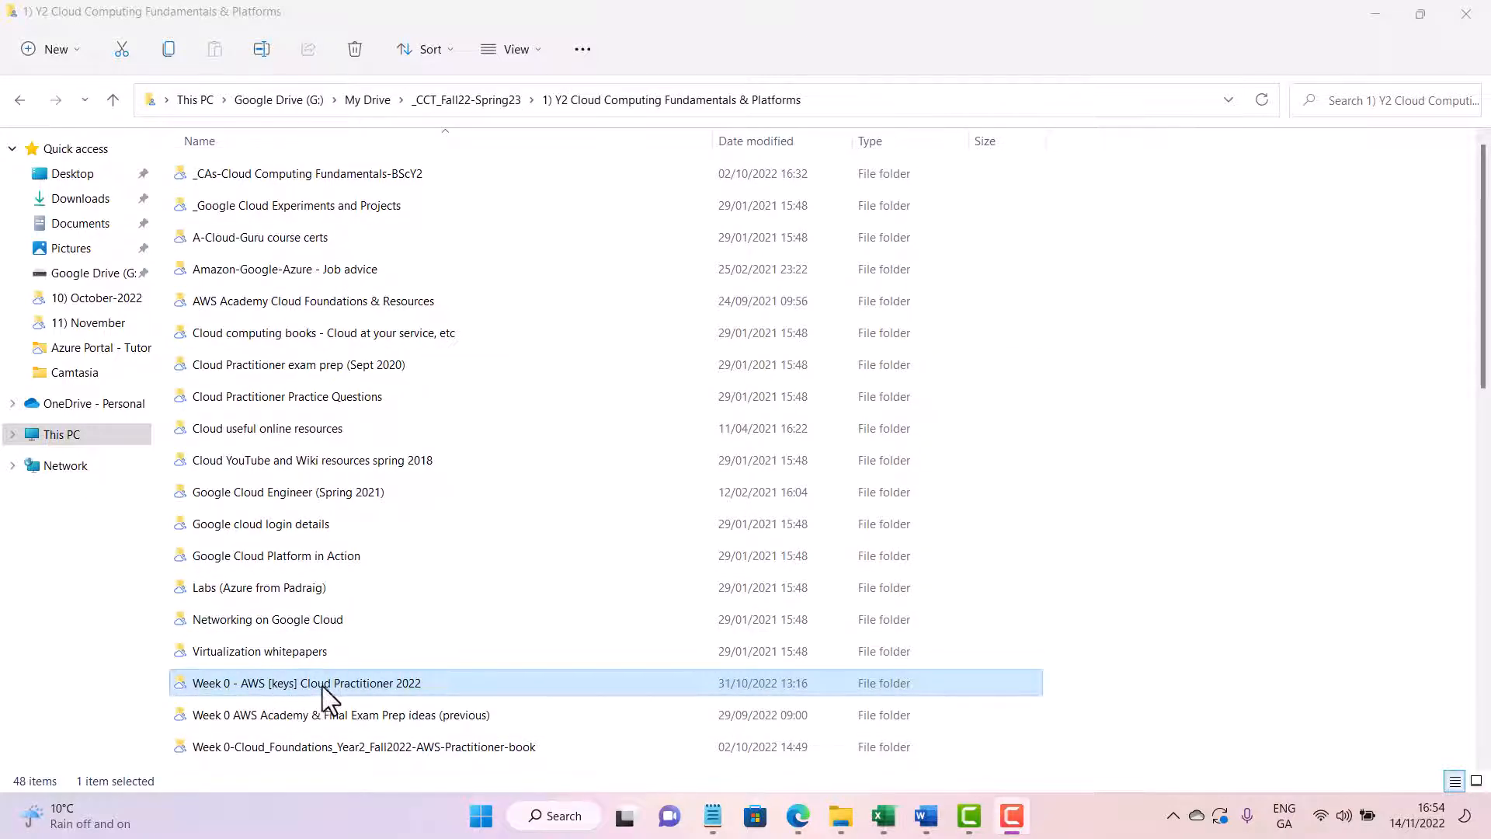
{"action": "double_click", "coordinate": [366, 682]}
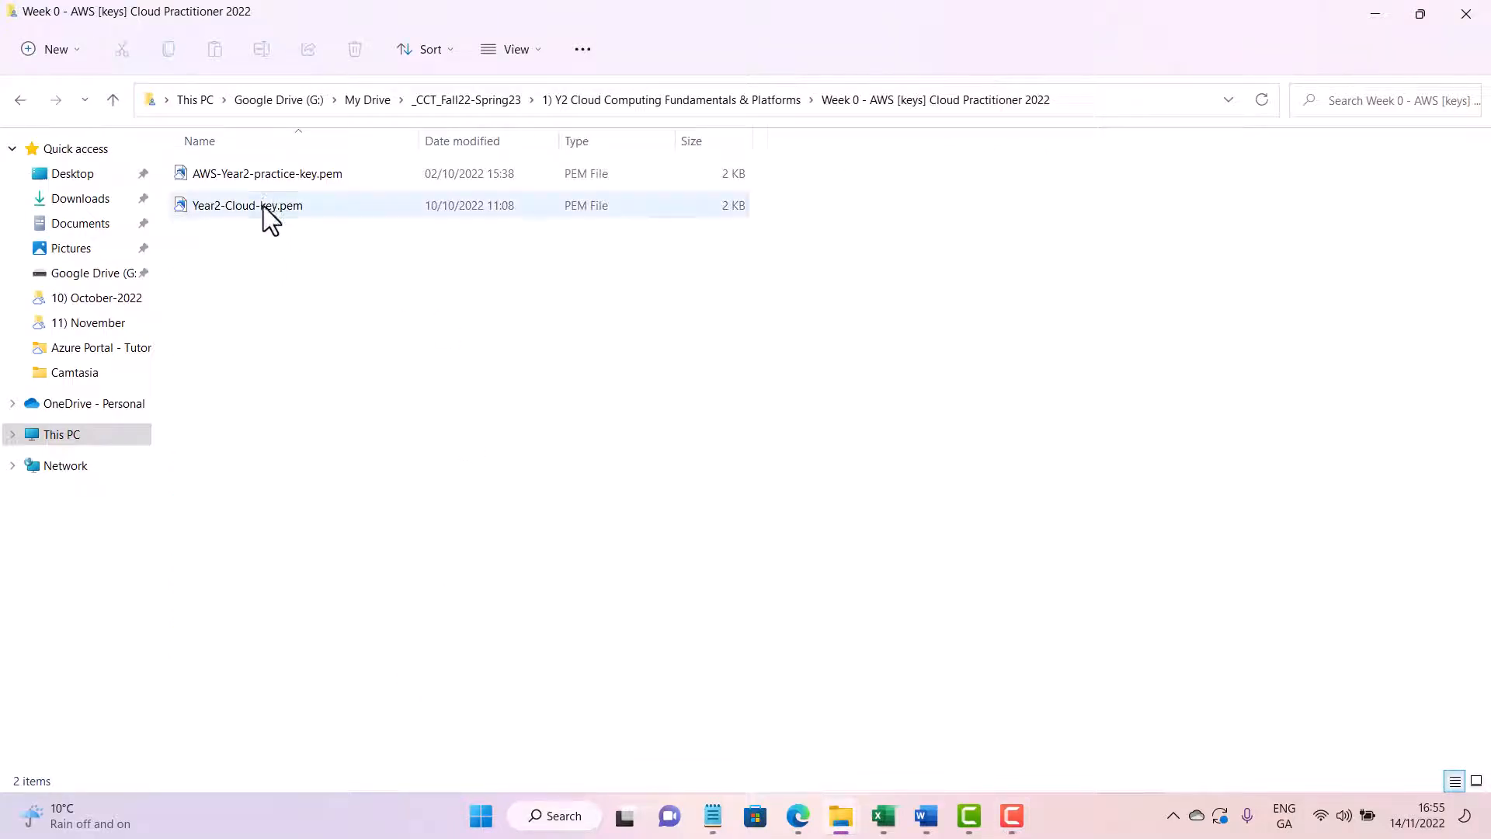
{"action": "left_click", "coordinate": [265, 203]}
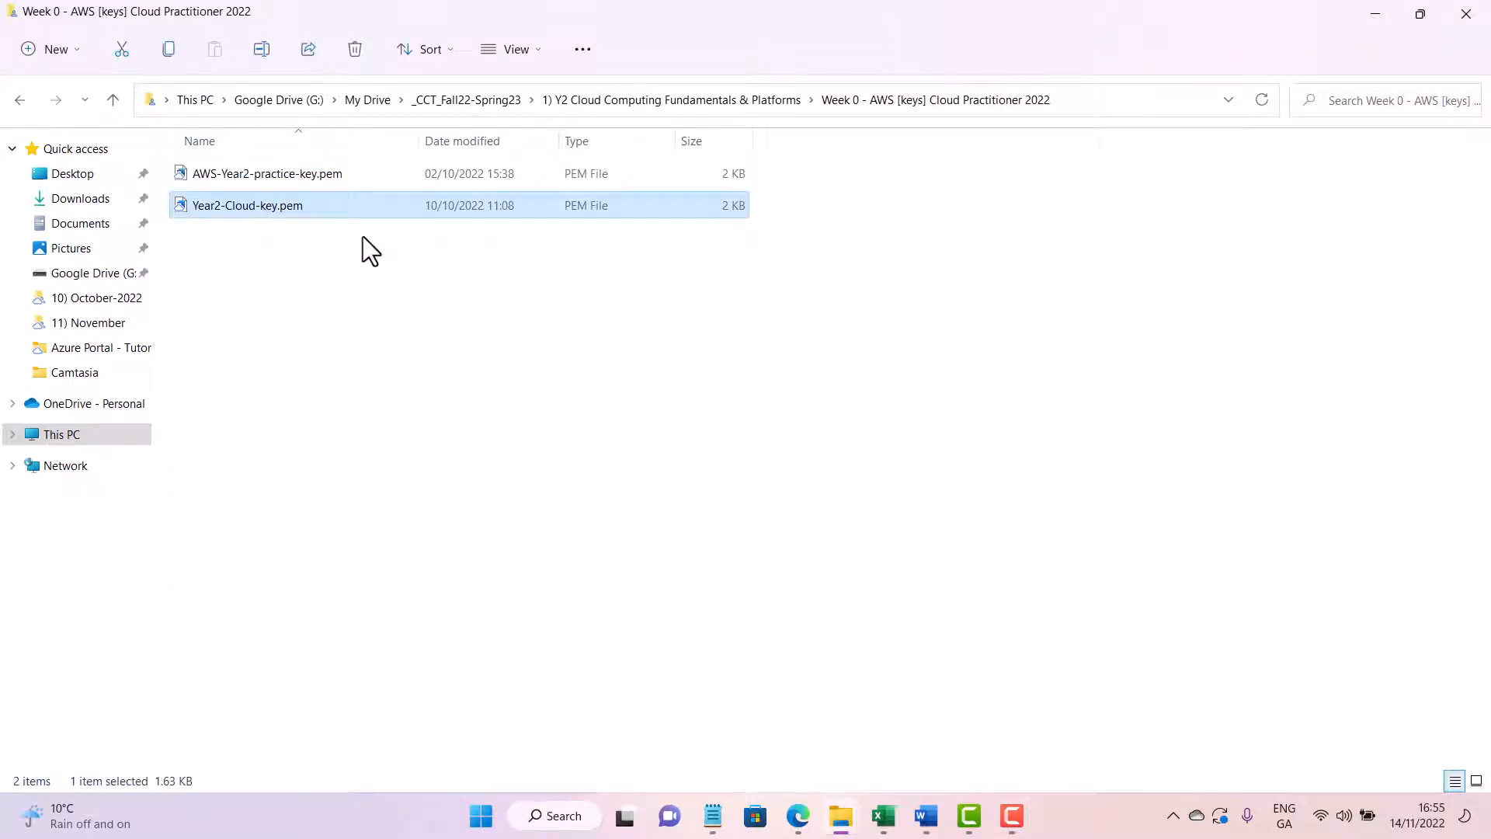
{"action": "right_click", "coordinate": [335, 207]}
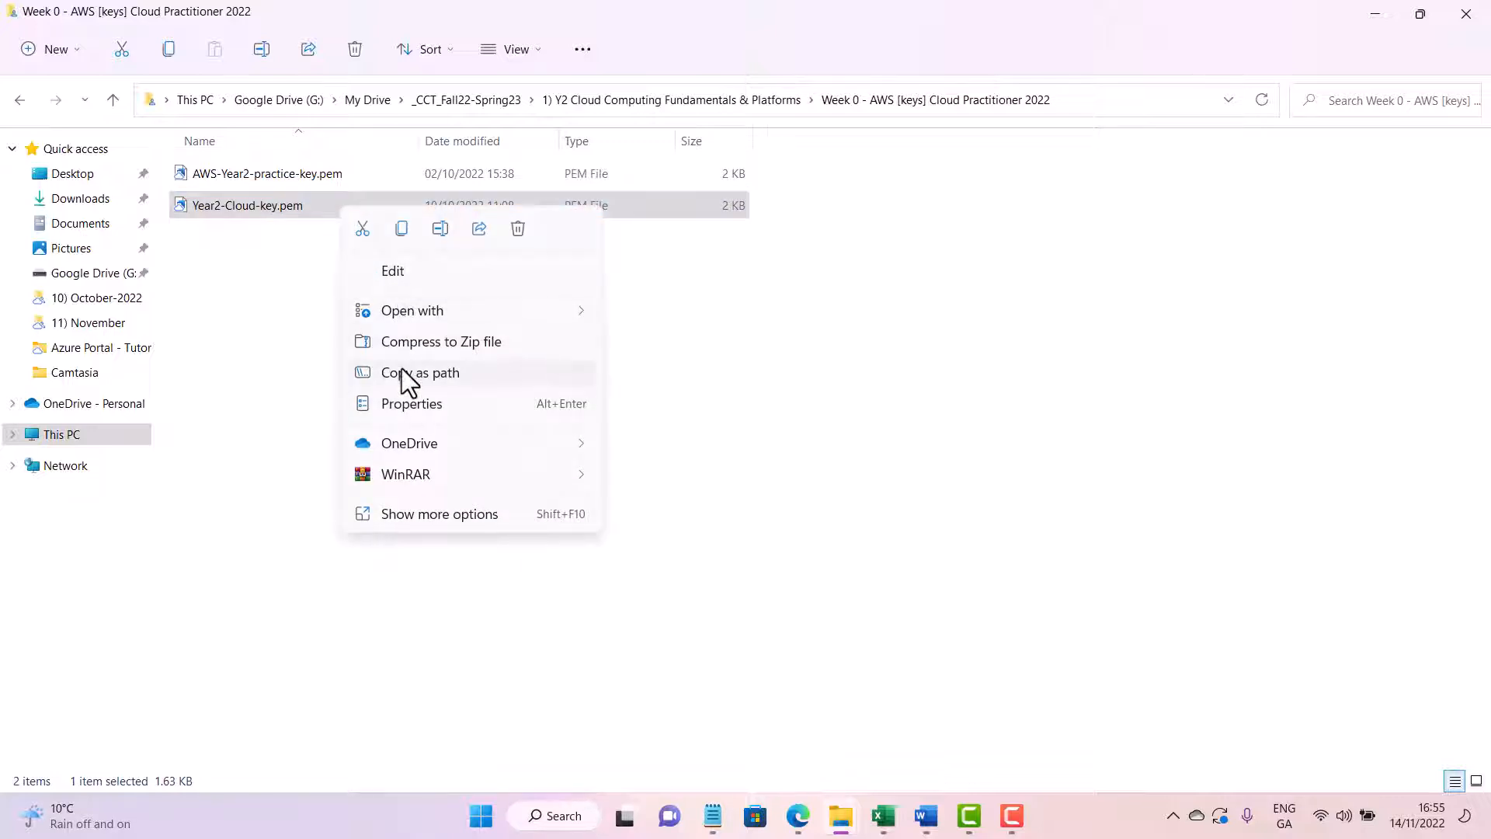
{"action": "left_click", "coordinate": [394, 230]}
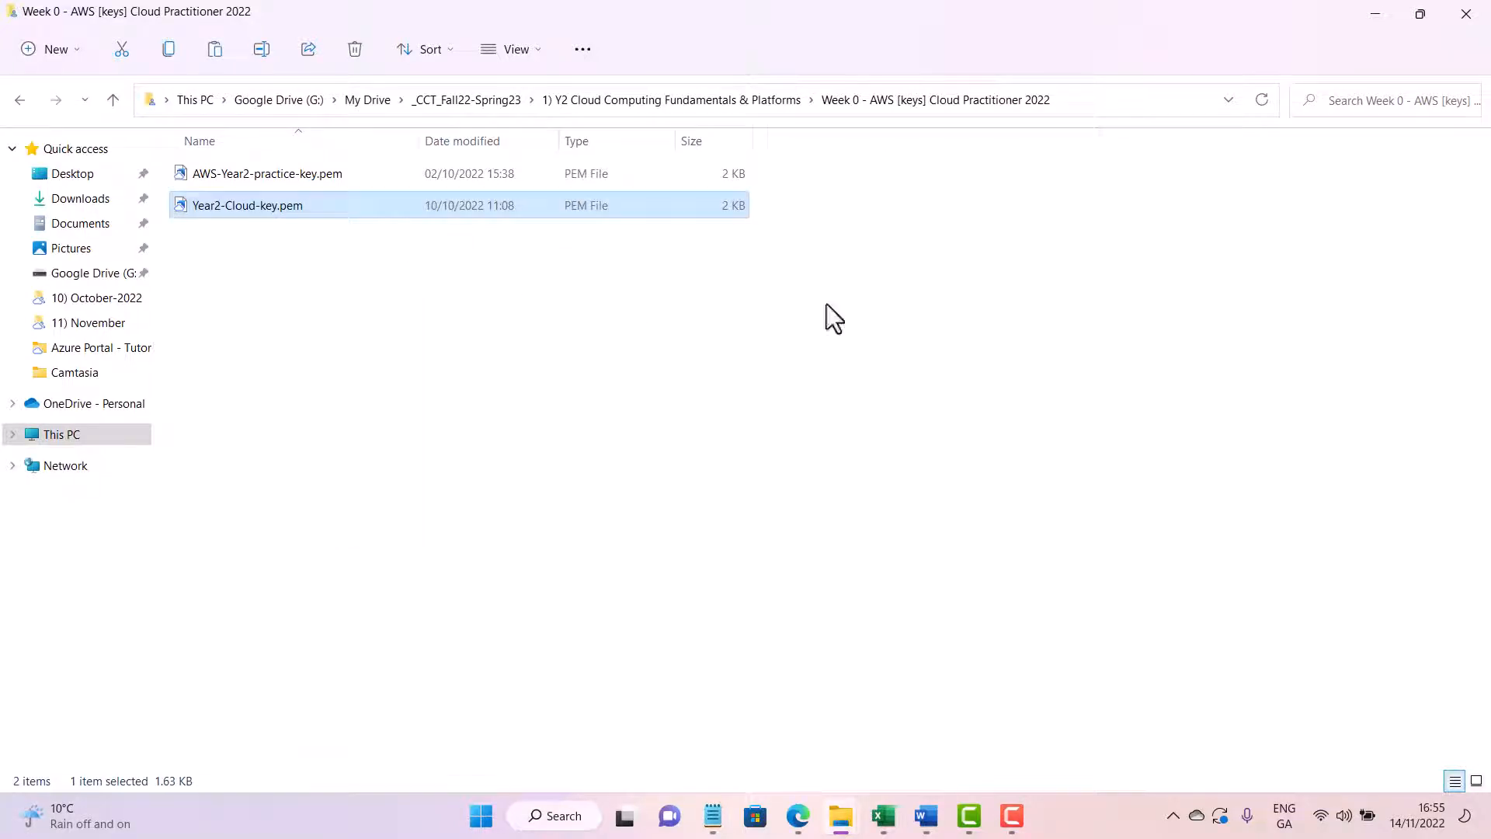
Step: Paste the copied Year2-Cloud-key.pem file into the 11) November folder
{"action": "left_click", "coordinate": [1370, 11]}
{"action": "left_click", "coordinate": [1376, 14]}
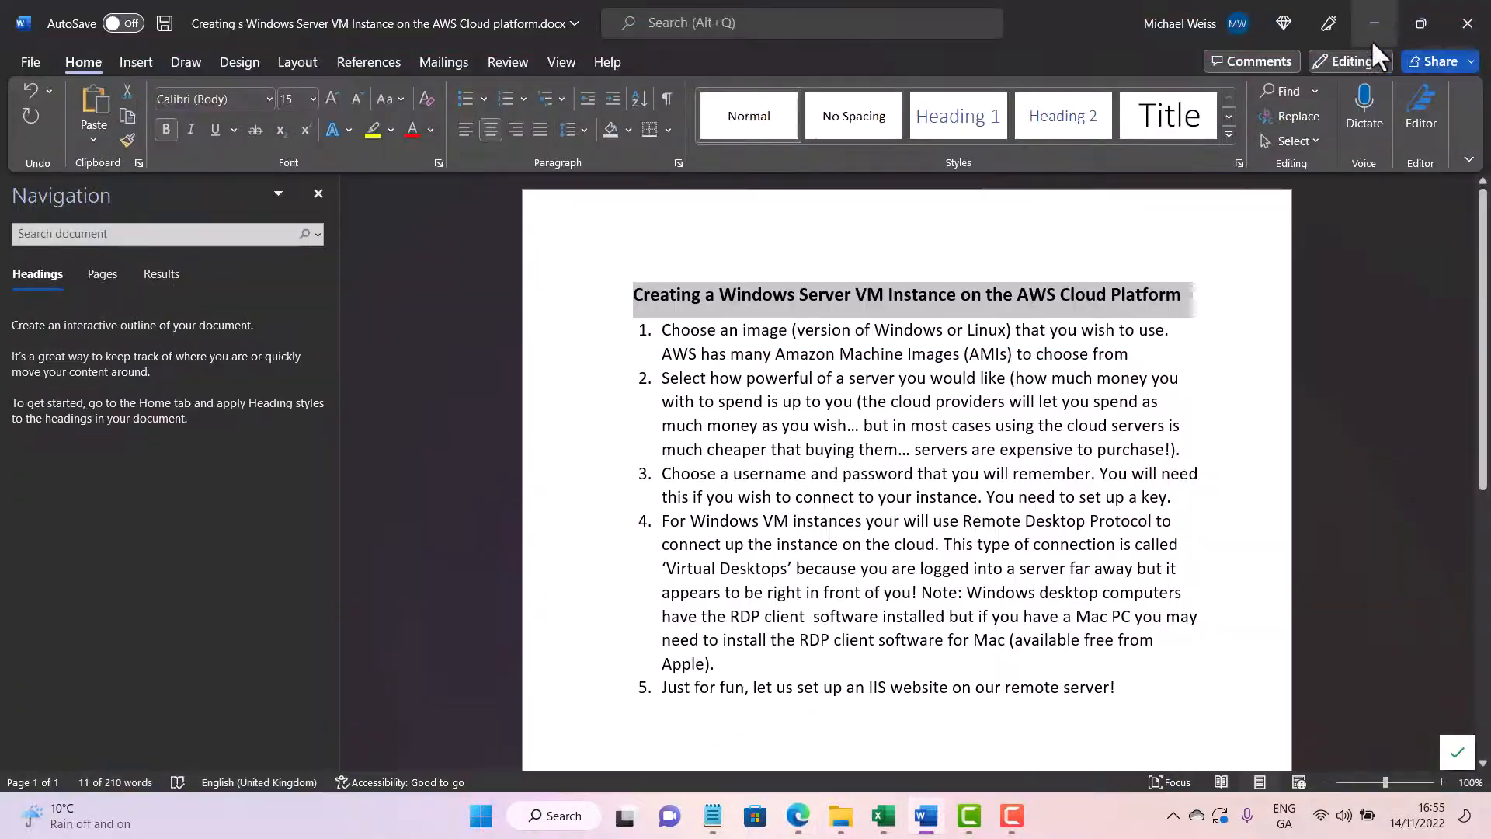
{"action": "left_click", "coordinate": [1376, 9]}
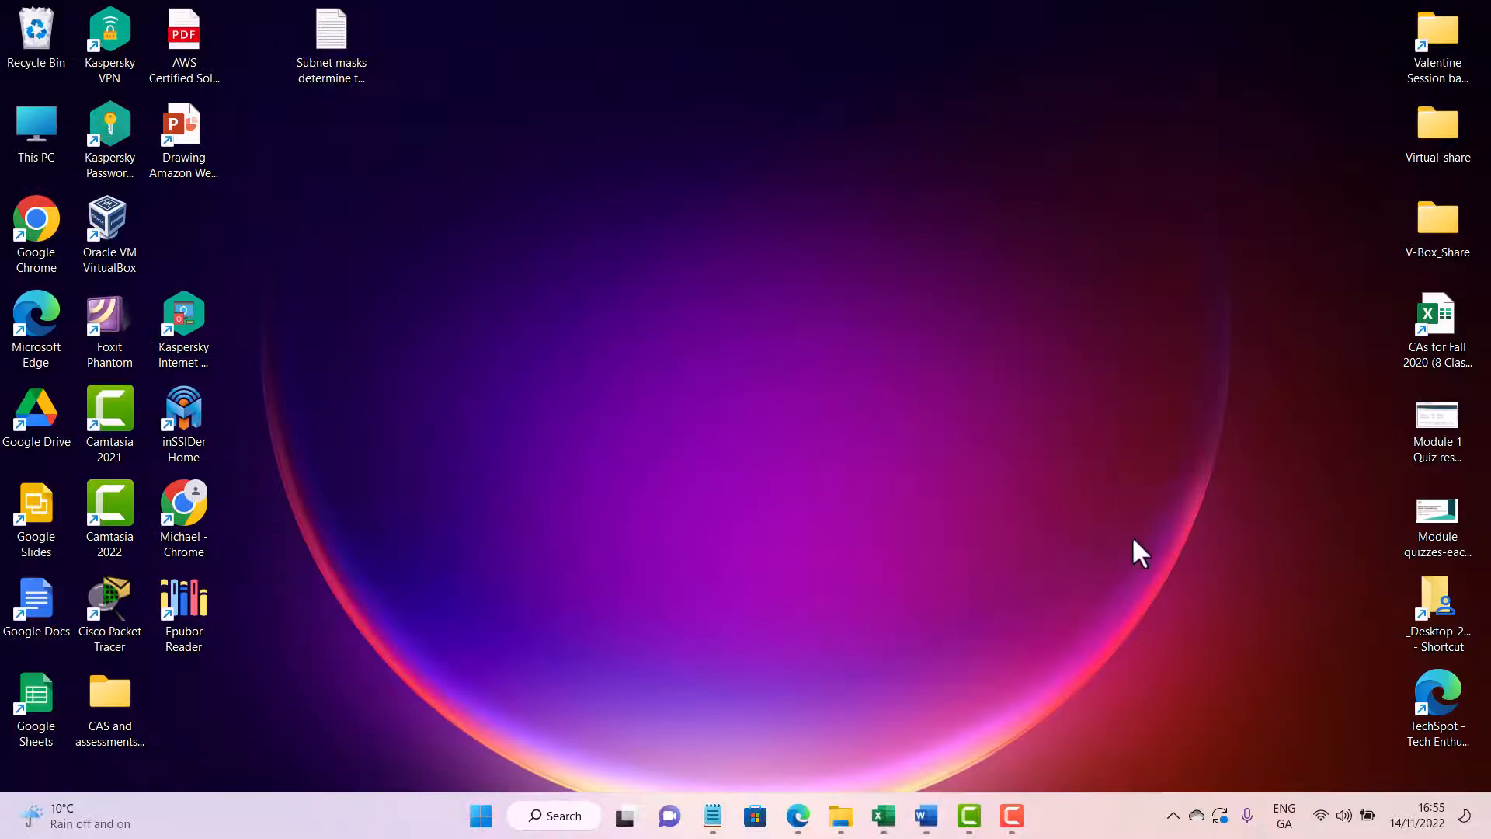
{"action": "mouse_move", "coordinate": [835, 811]}
{"action": "left_click", "coordinate": [768, 765]}
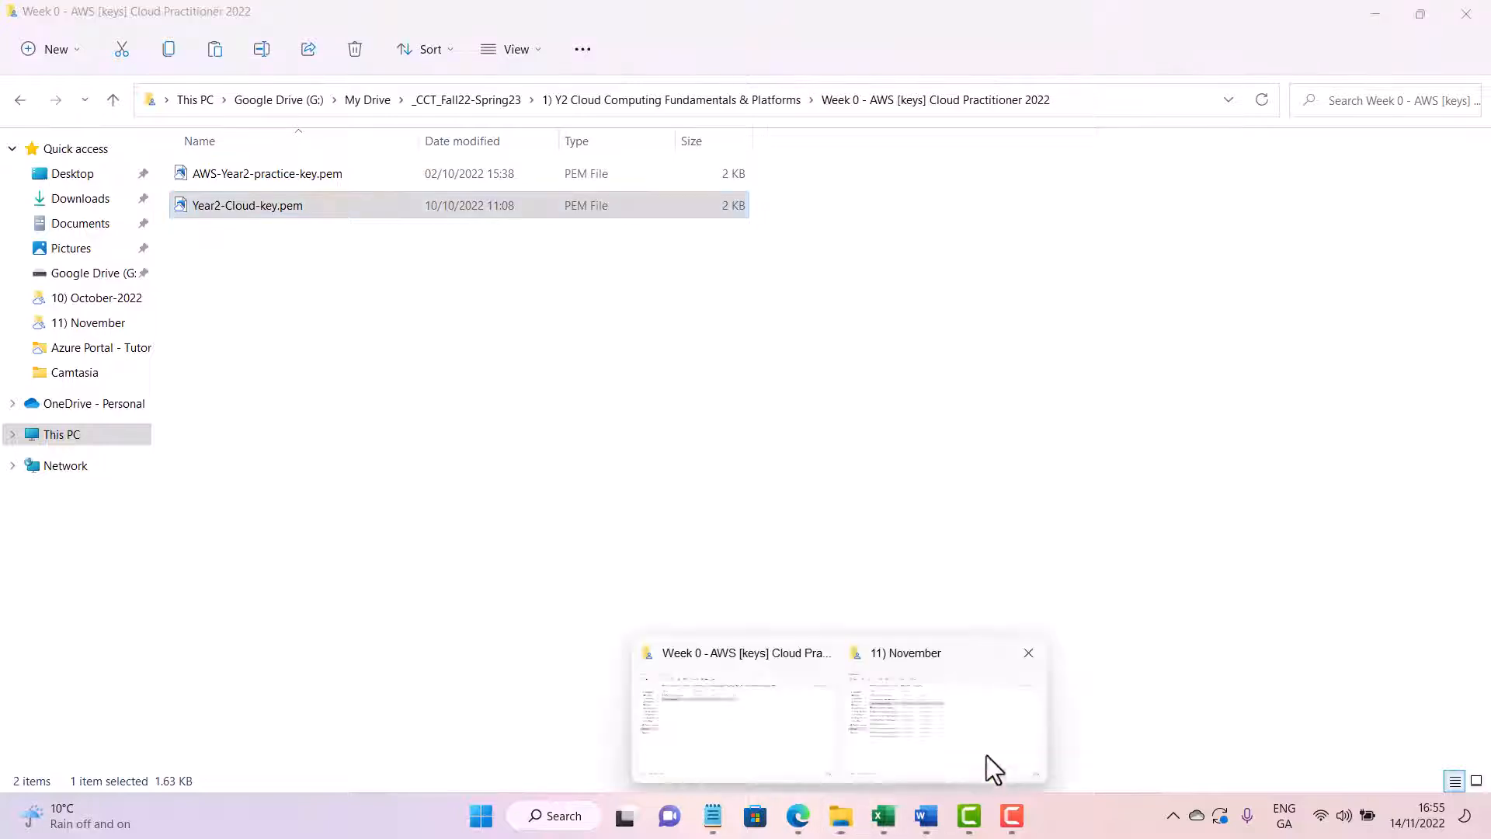
{"action": "left_click", "coordinate": [985, 750]}
{"action": "left_click", "coordinate": [635, 611]}
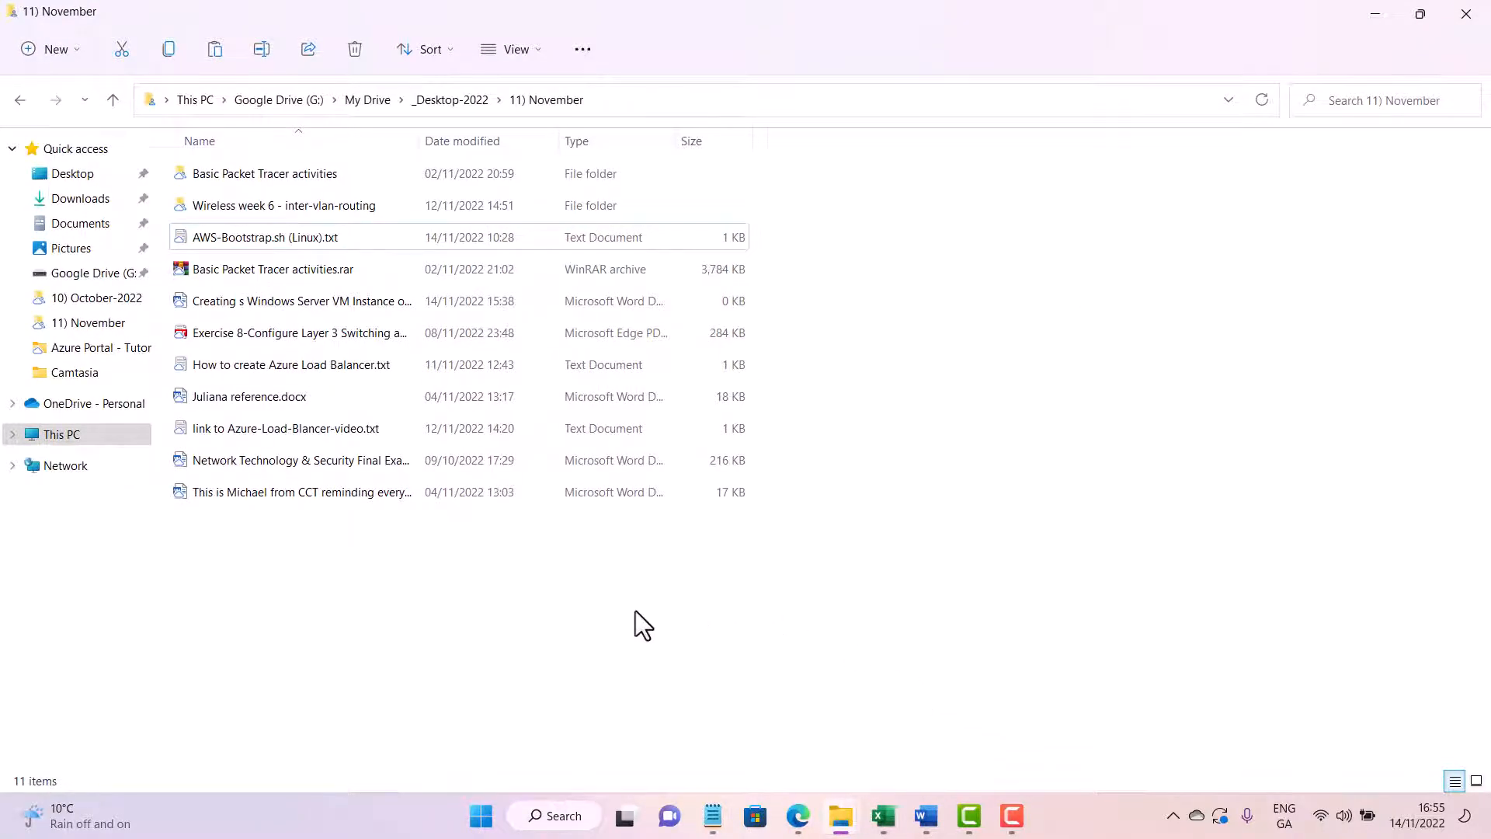
{"action": "right_click", "coordinate": [497, 548]}
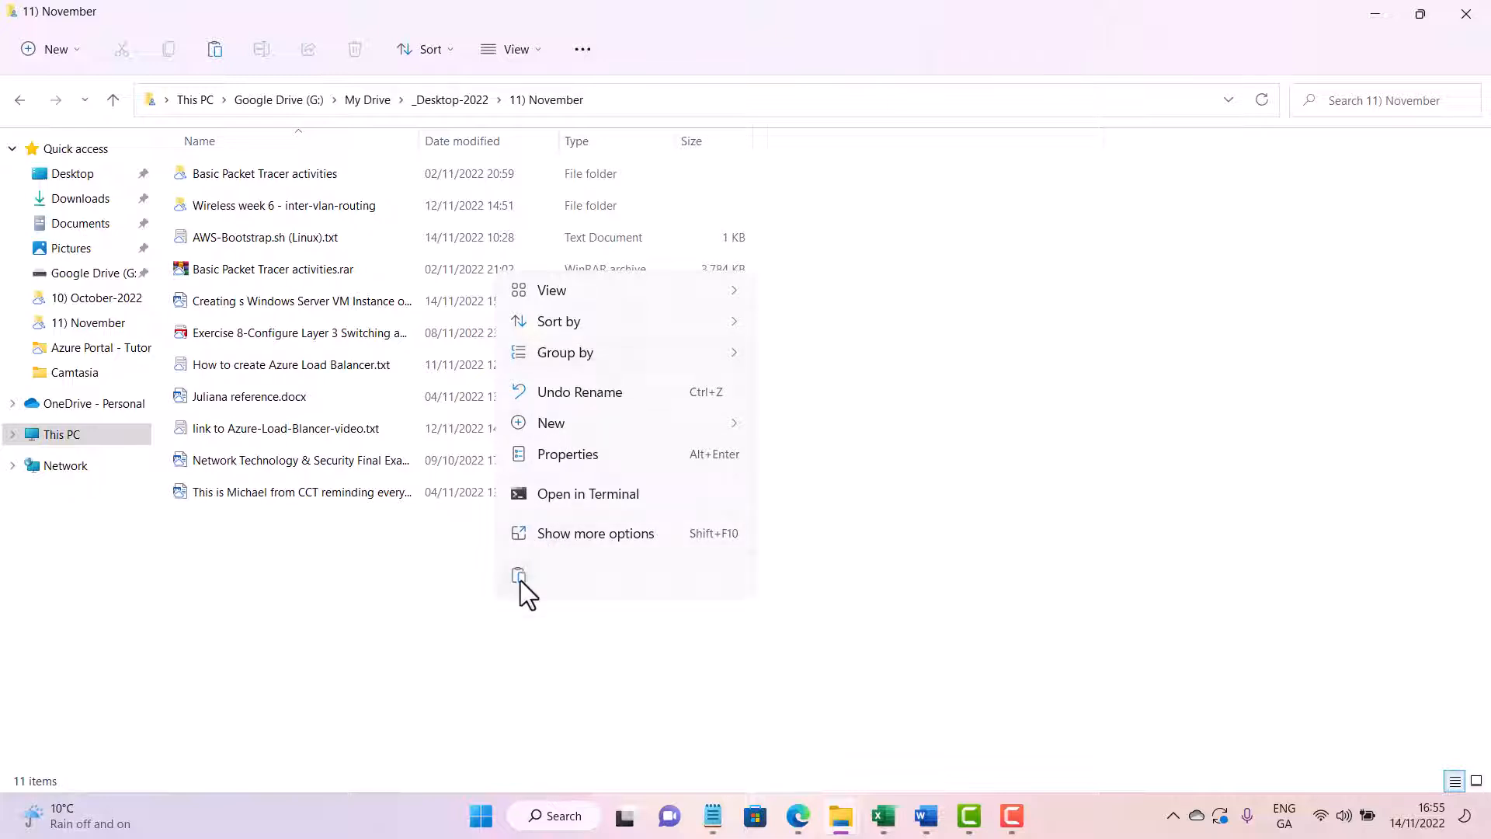
{"action": "left_click", "coordinate": [519, 576]}
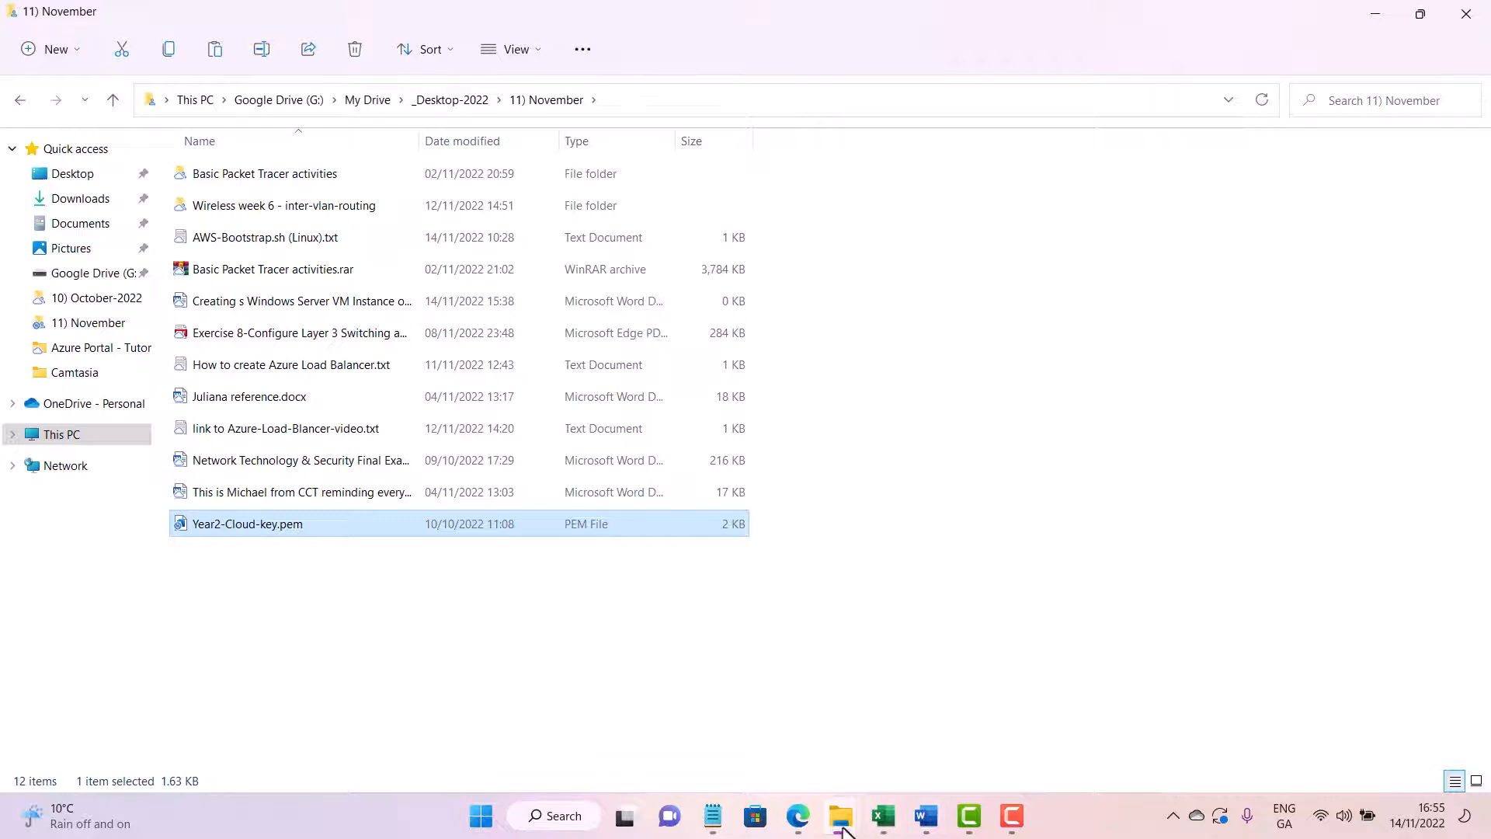
Step: Back in Microsoft Edge, upload Year2-Cloud-key.pem from the 11) November folder as the private key and decrypt the Windows password
{"action": "left_click", "coordinate": [800, 826]}
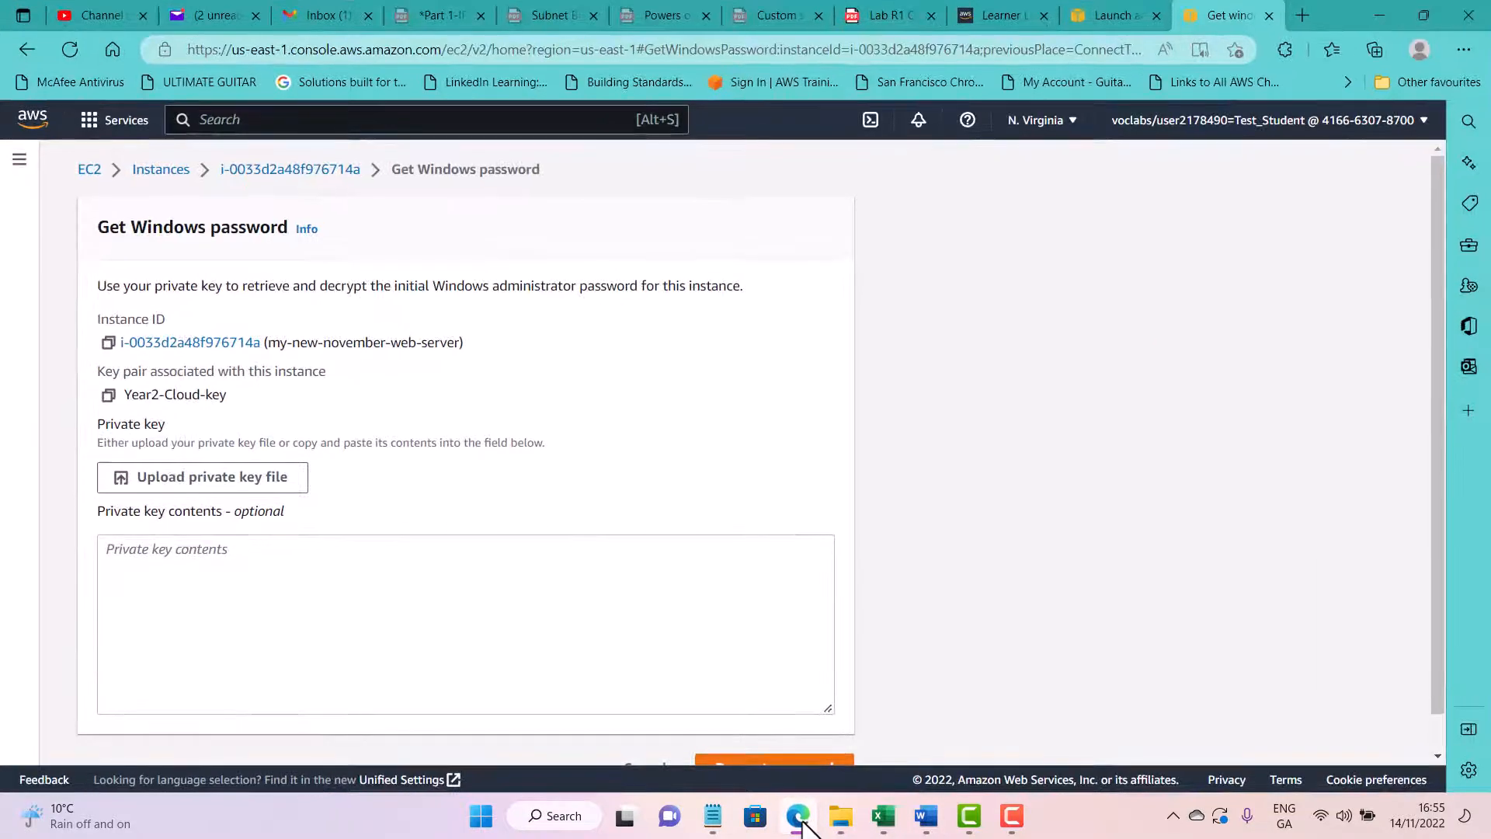
{"action": "left_click", "coordinate": [249, 497]}
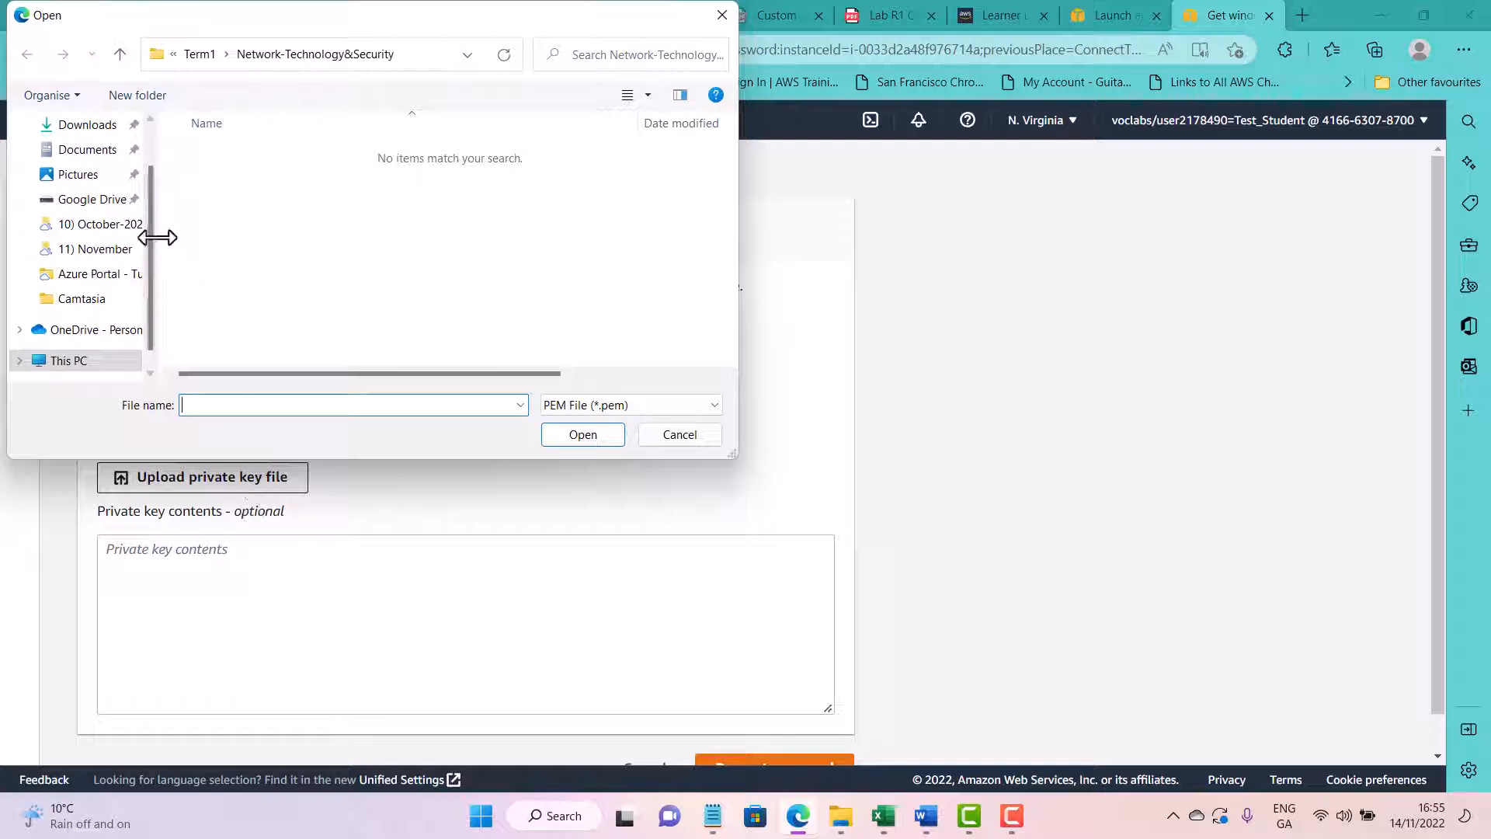
{"action": "left_click", "coordinate": [110, 251]}
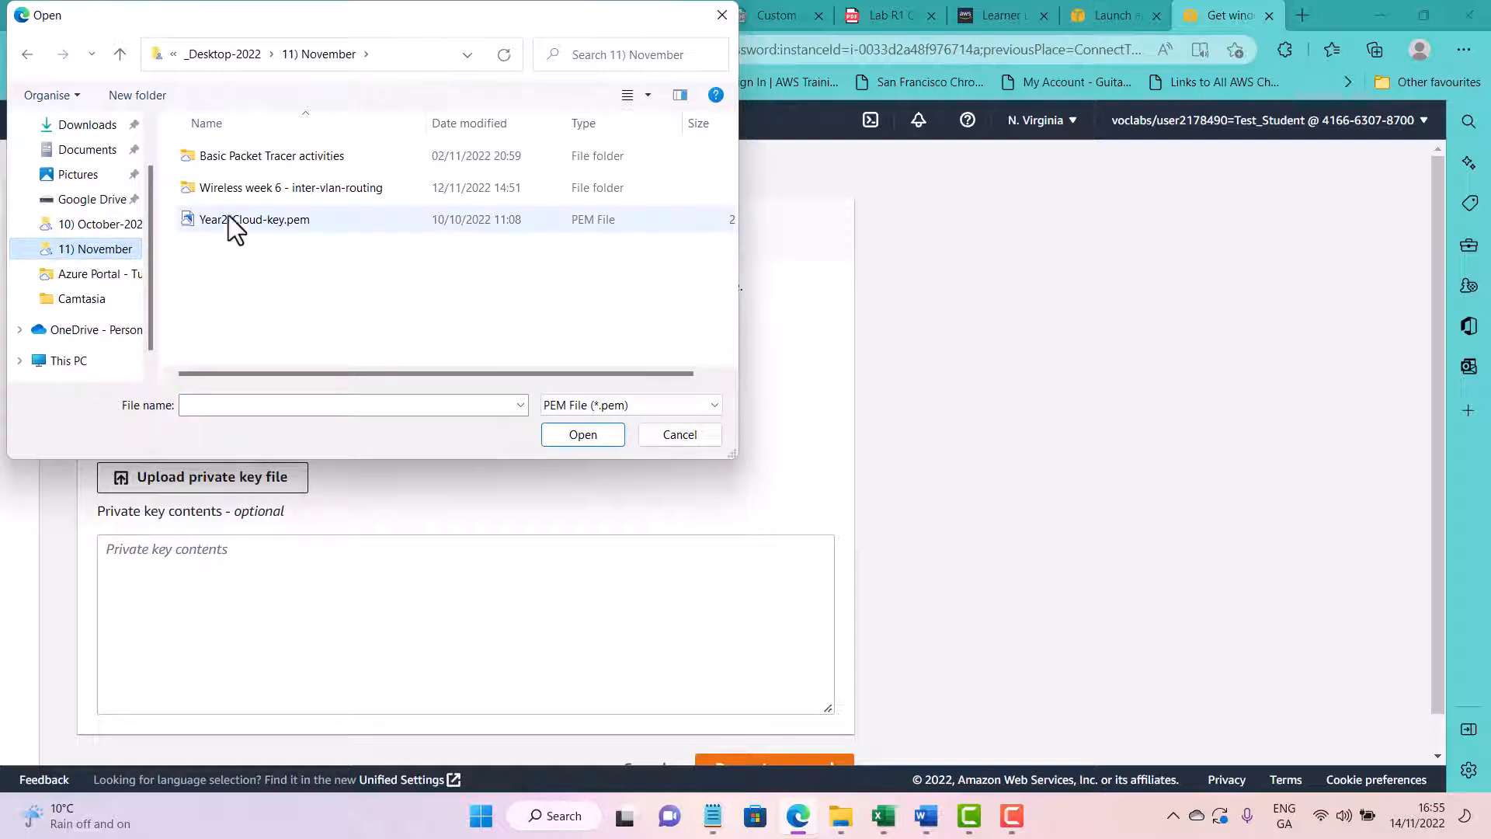
{"action": "left_click", "coordinate": [231, 218]}
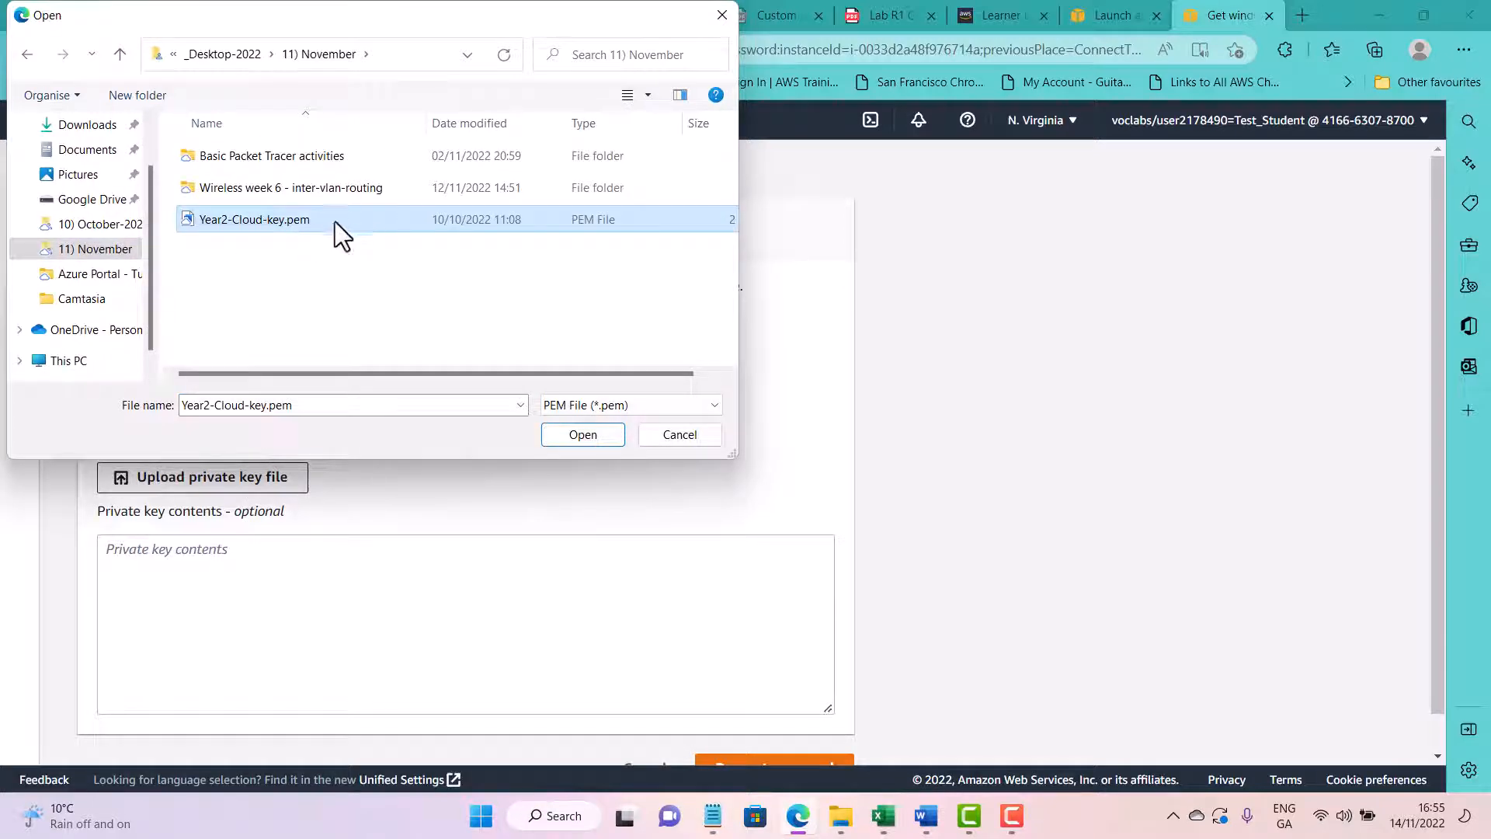
{"action": "left_click", "coordinate": [578, 434]}
{"action": "scroll", "coordinate": [575, 443], "scroll_direction": "down", "scroll_amount": 1}
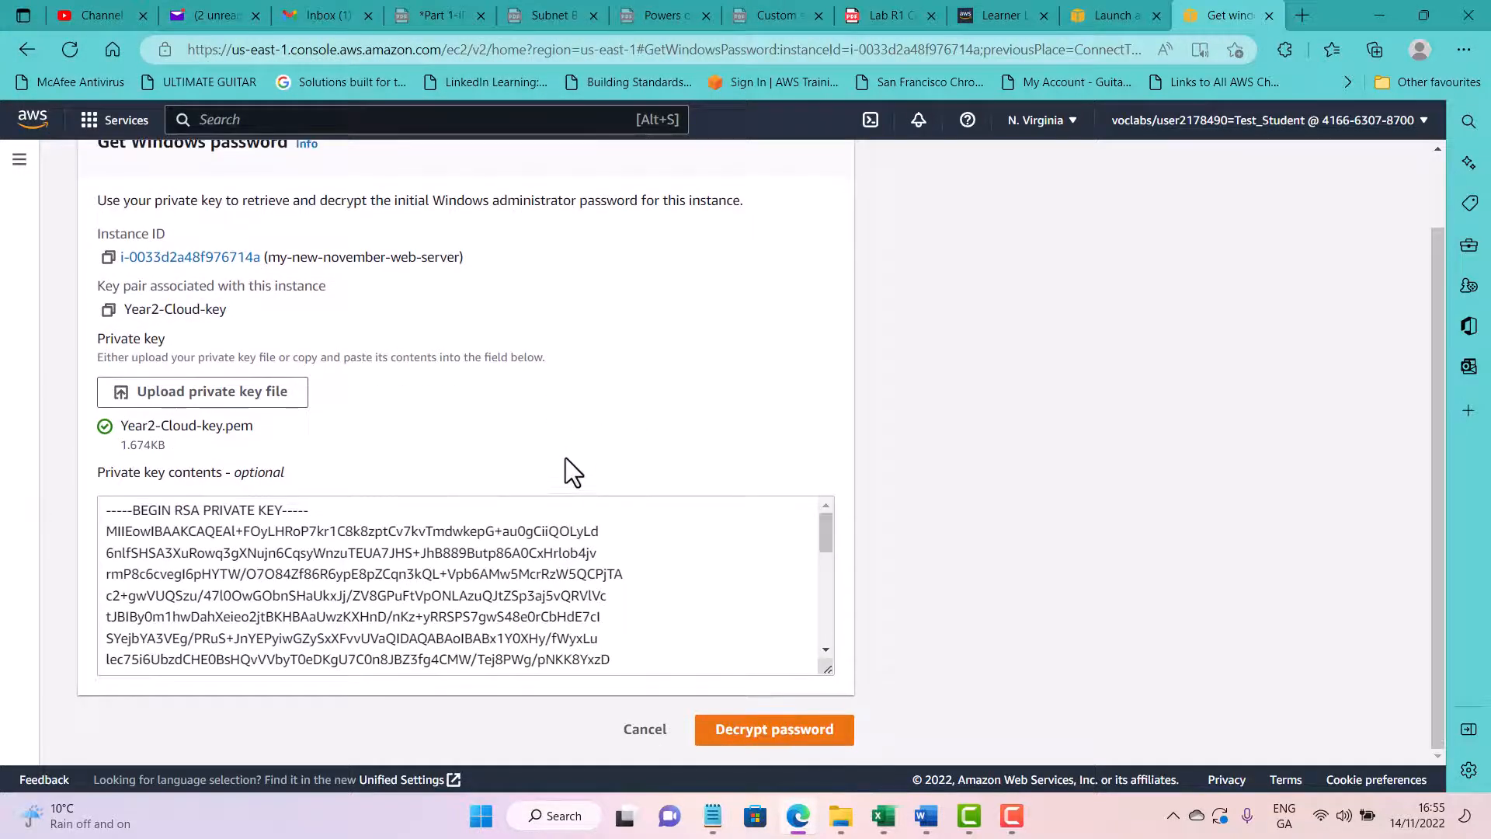
{"action": "left_click", "coordinate": [768, 734]}
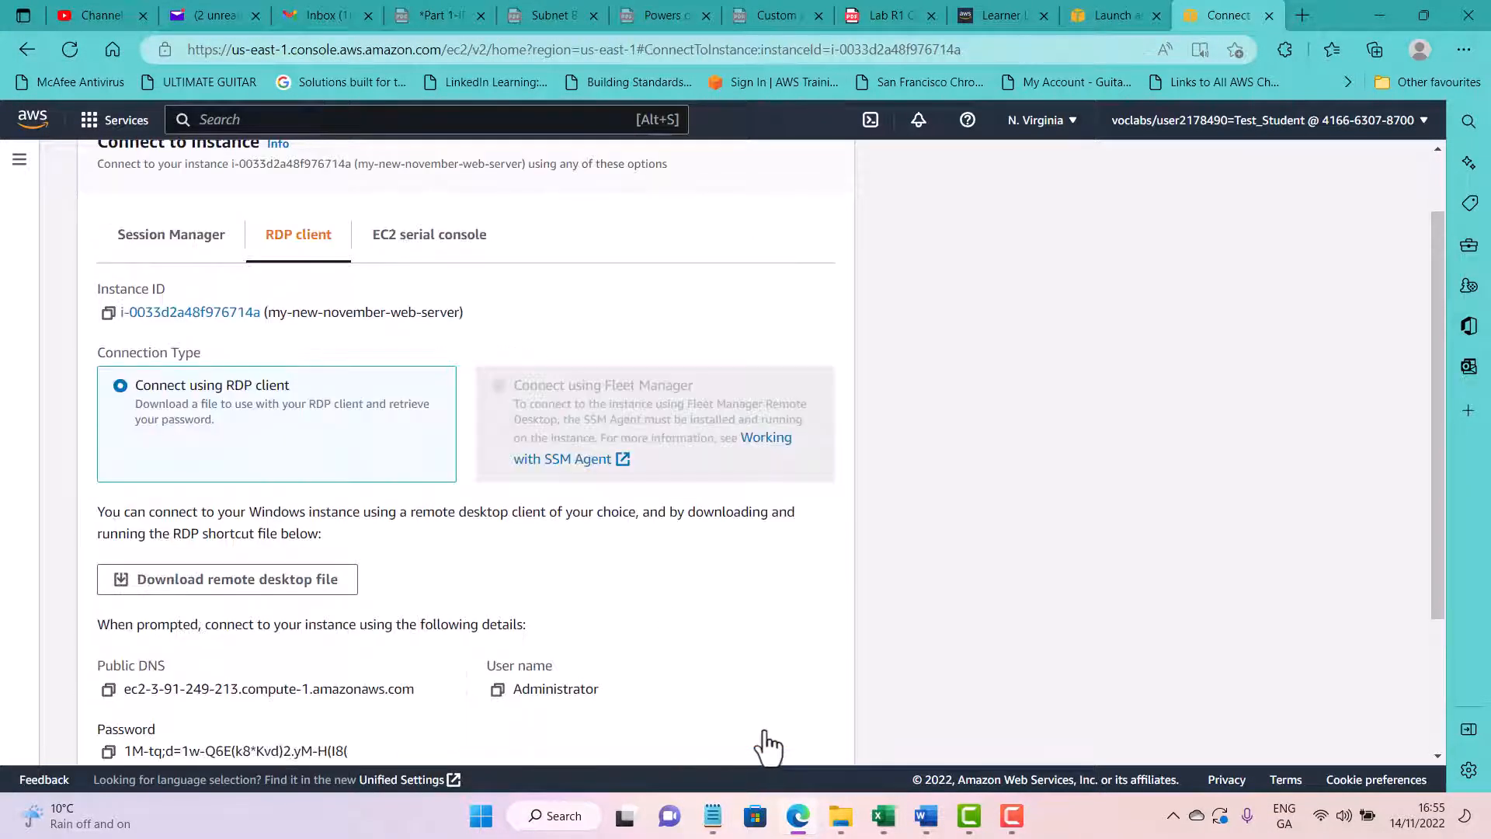
Step: Copy the decrypted Administrator password from the instance's RDP connection details
{"action": "scroll", "coordinate": [630, 616], "scroll_direction": "down", "scroll_amount": 2}
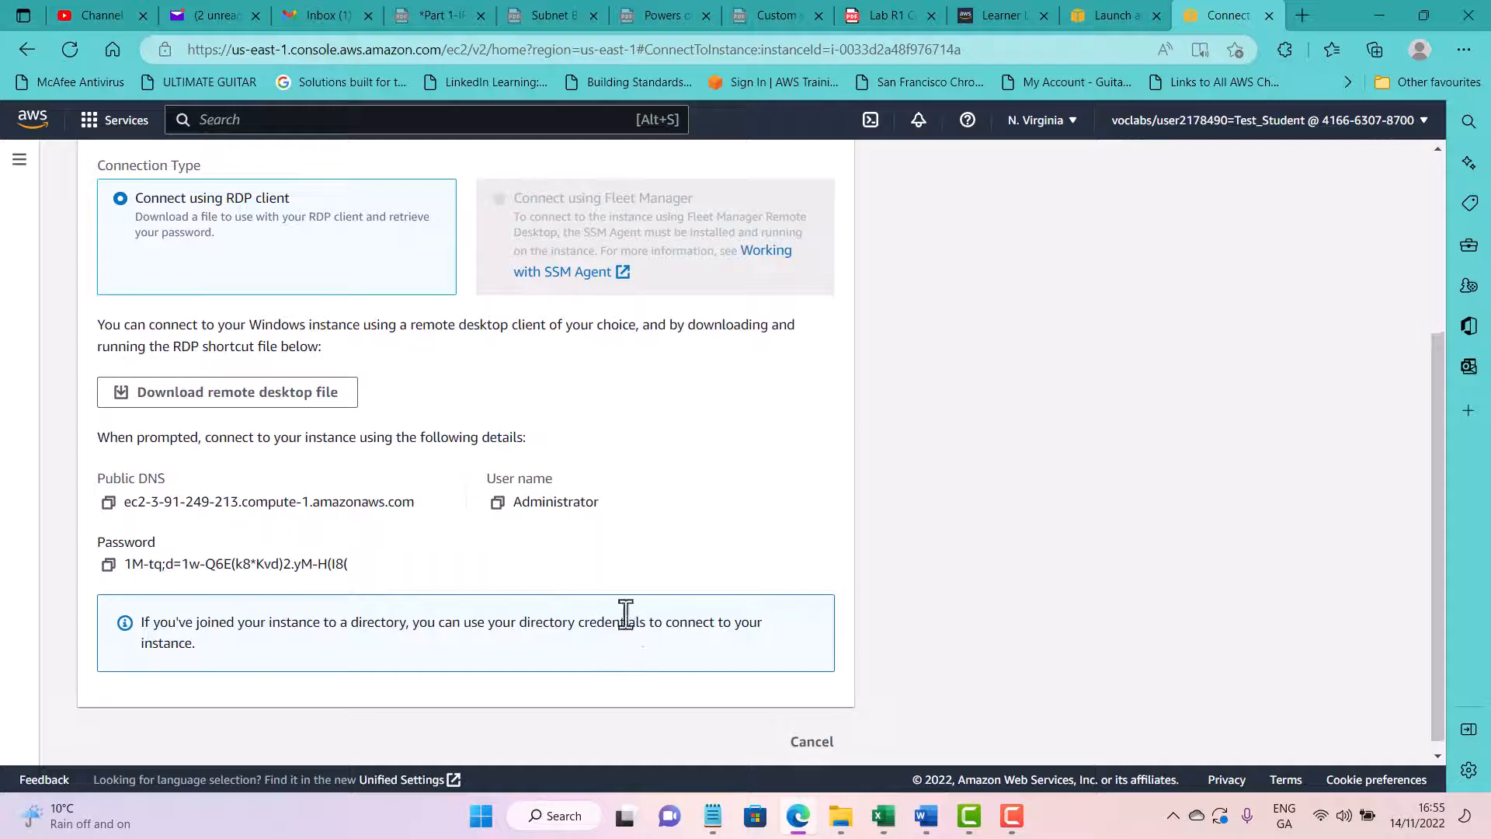
{"action": "left_click", "coordinate": [108, 566]}
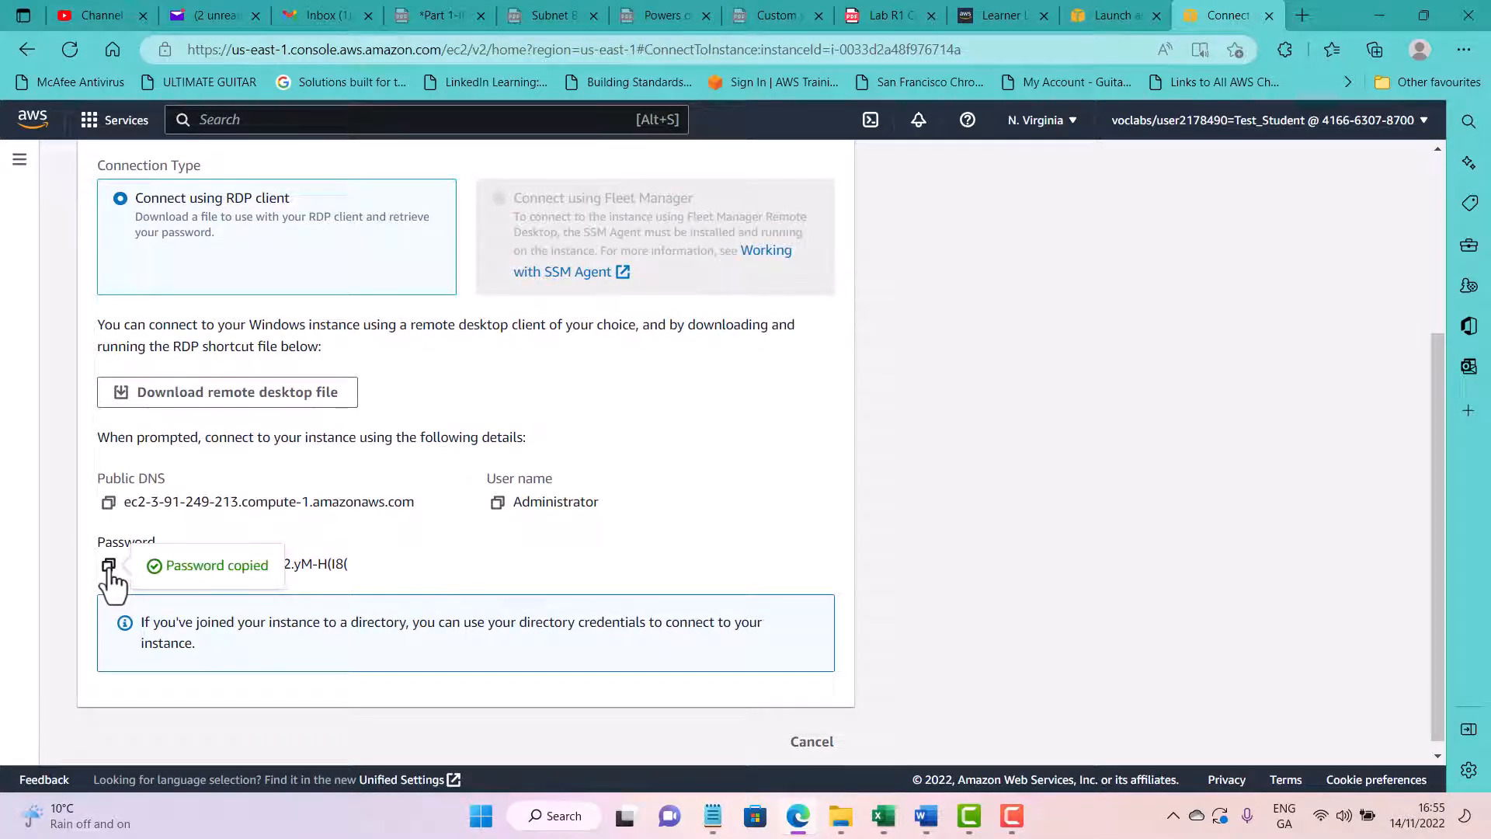
{"action": "scroll", "coordinate": [111, 584], "scroll_direction": "up", "scroll_amount": 1}
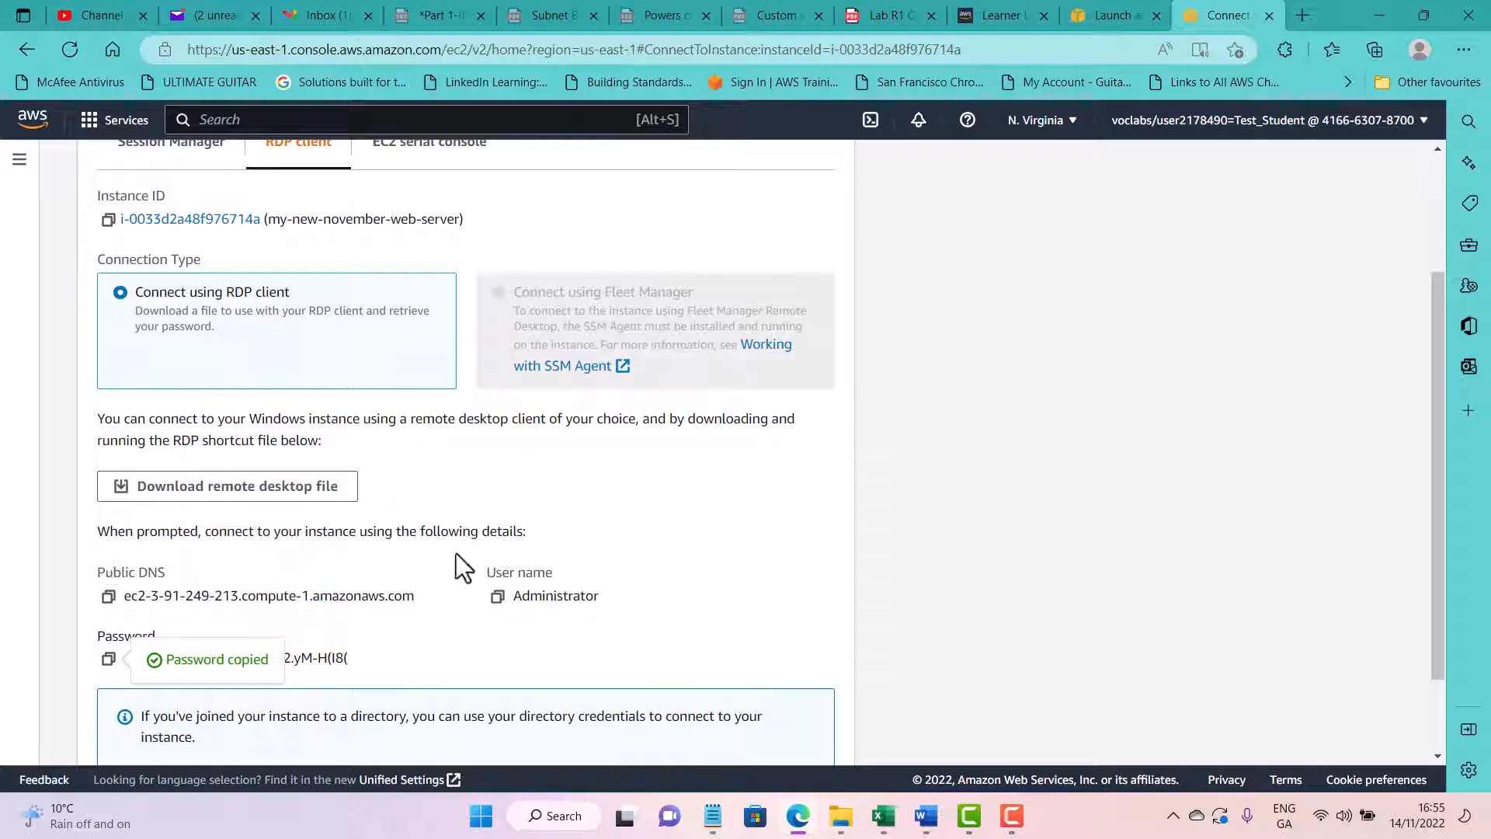
{"action": "scroll", "coordinate": [572, 602], "scroll_direction": "up", "scroll_amount": 2}
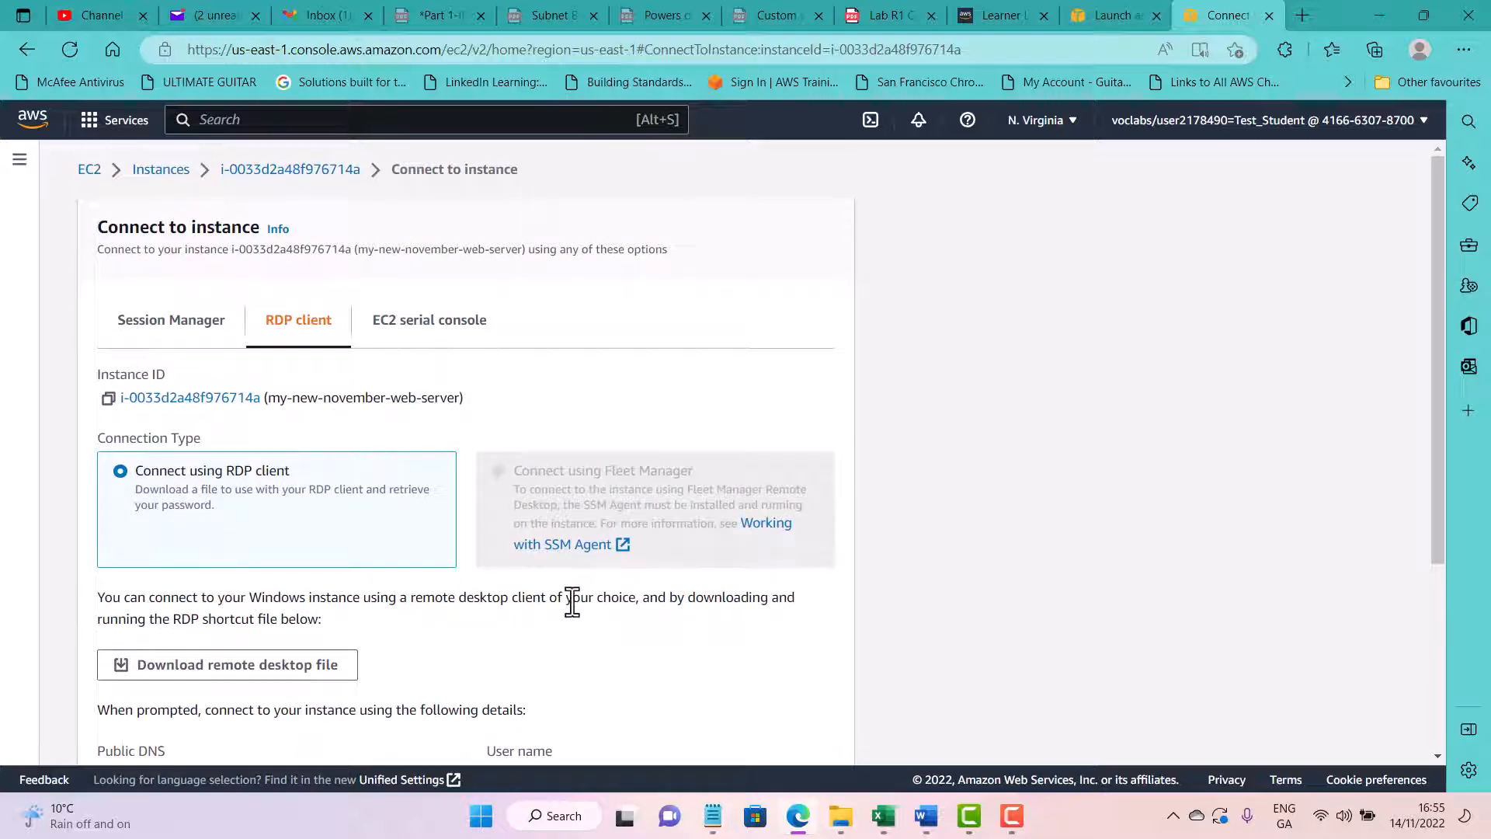
{"action": "scroll", "coordinate": [382, 487], "scroll_direction": "down", "scroll_amount": 2}
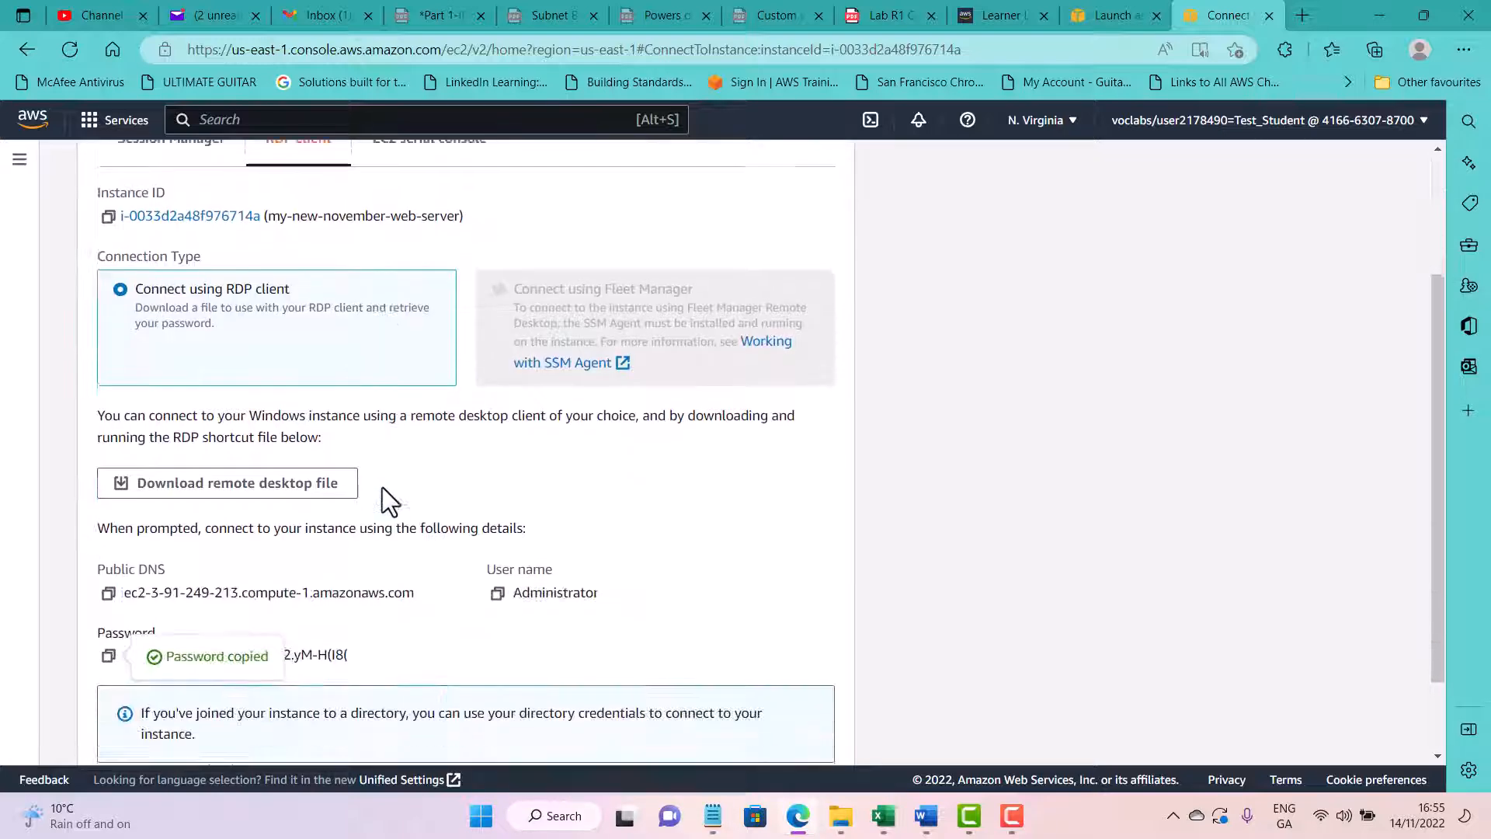
{"action": "scroll", "coordinate": [388, 499], "scroll_direction": "down", "scroll_amount": 1}
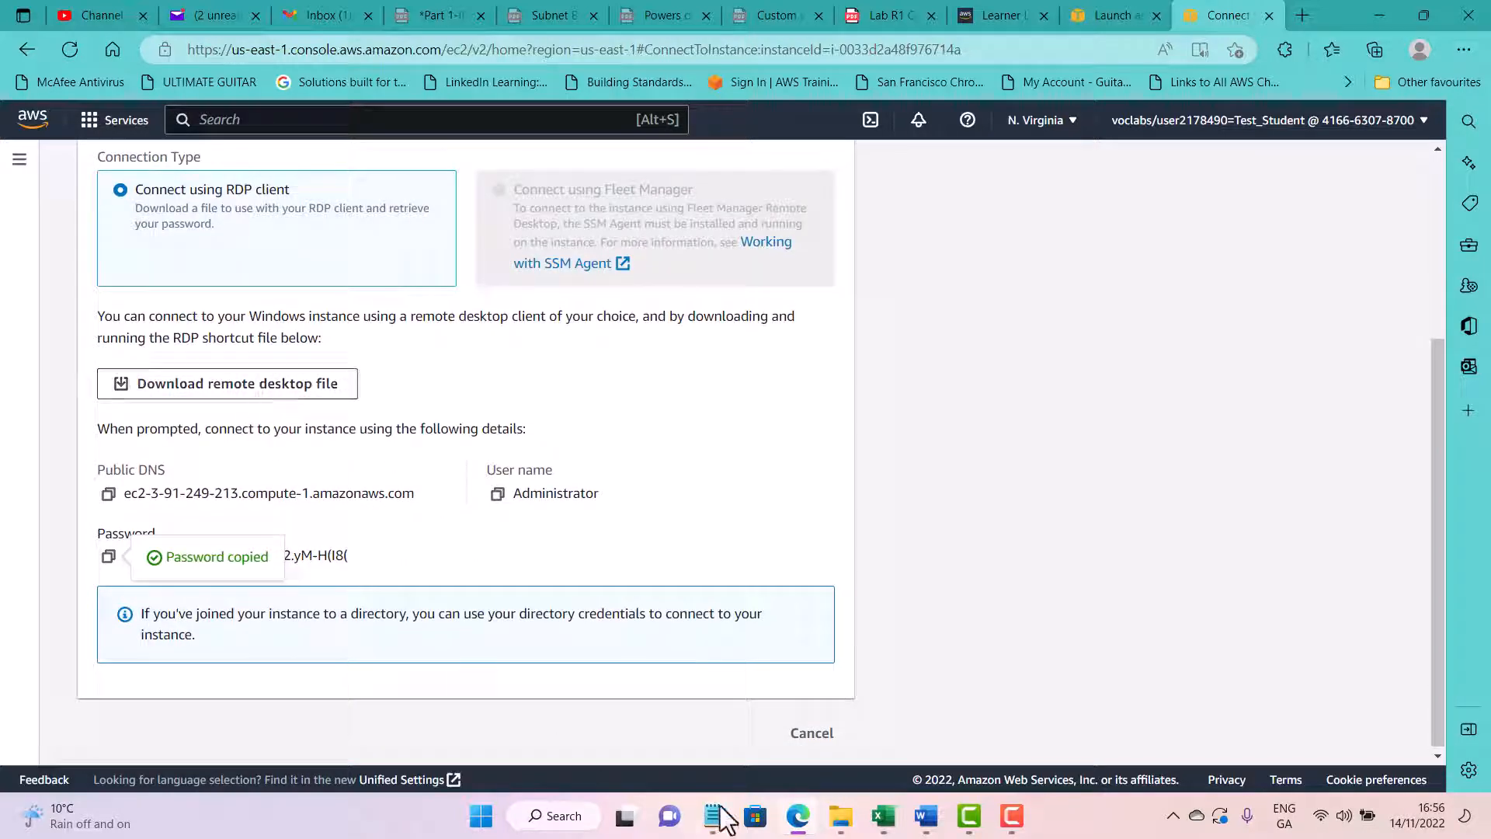
Step: In File Explorer, open my-new-november-web-server (1).rdp from Downloads and connect despite the unknown publisher
{"action": "mouse_move", "coordinate": [841, 816]}
{"action": "left_click", "coordinate": [781, 775]}
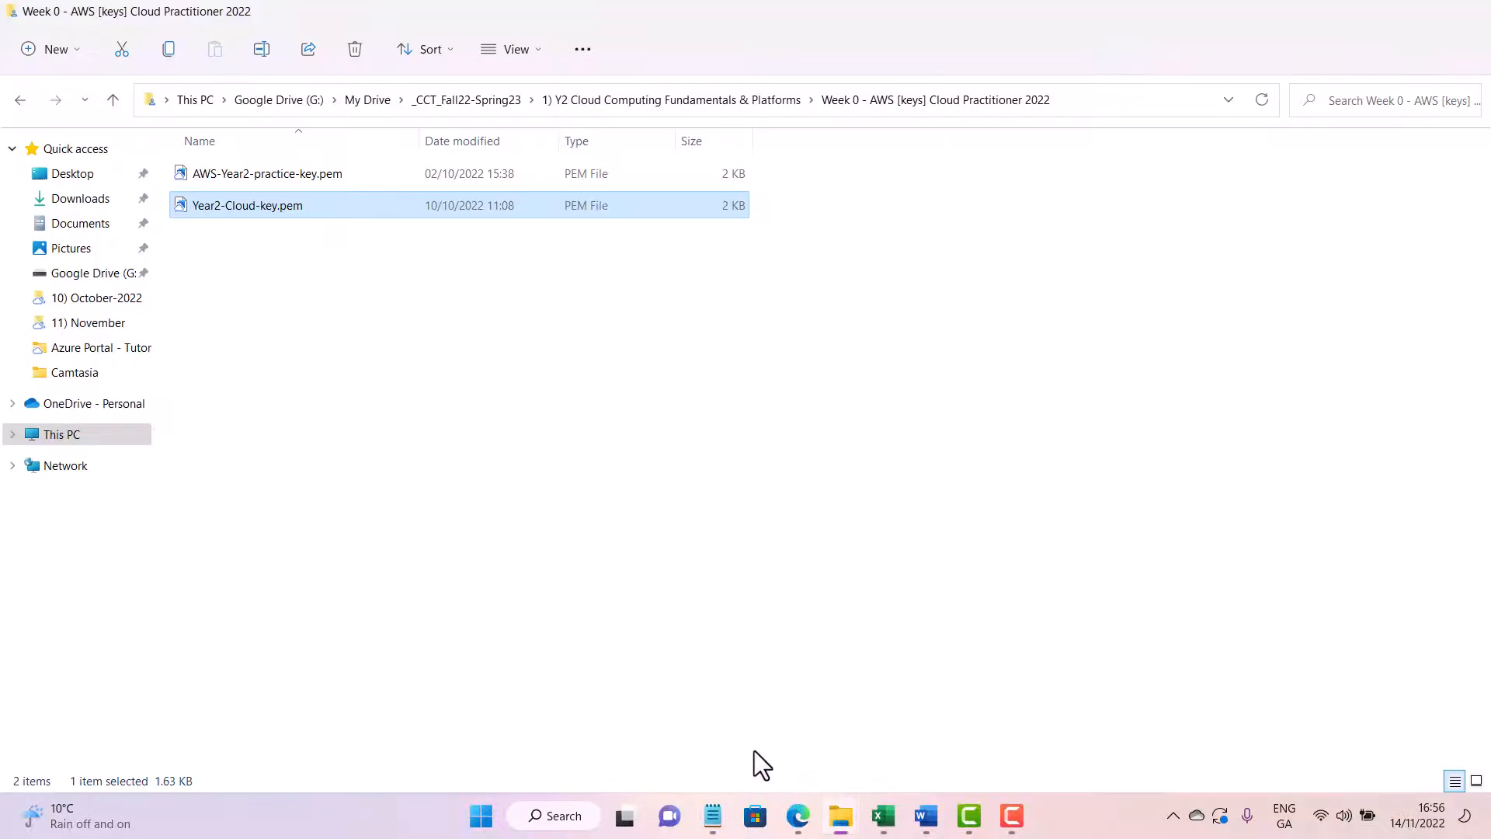
{"action": "left_click", "coordinate": [80, 201]}
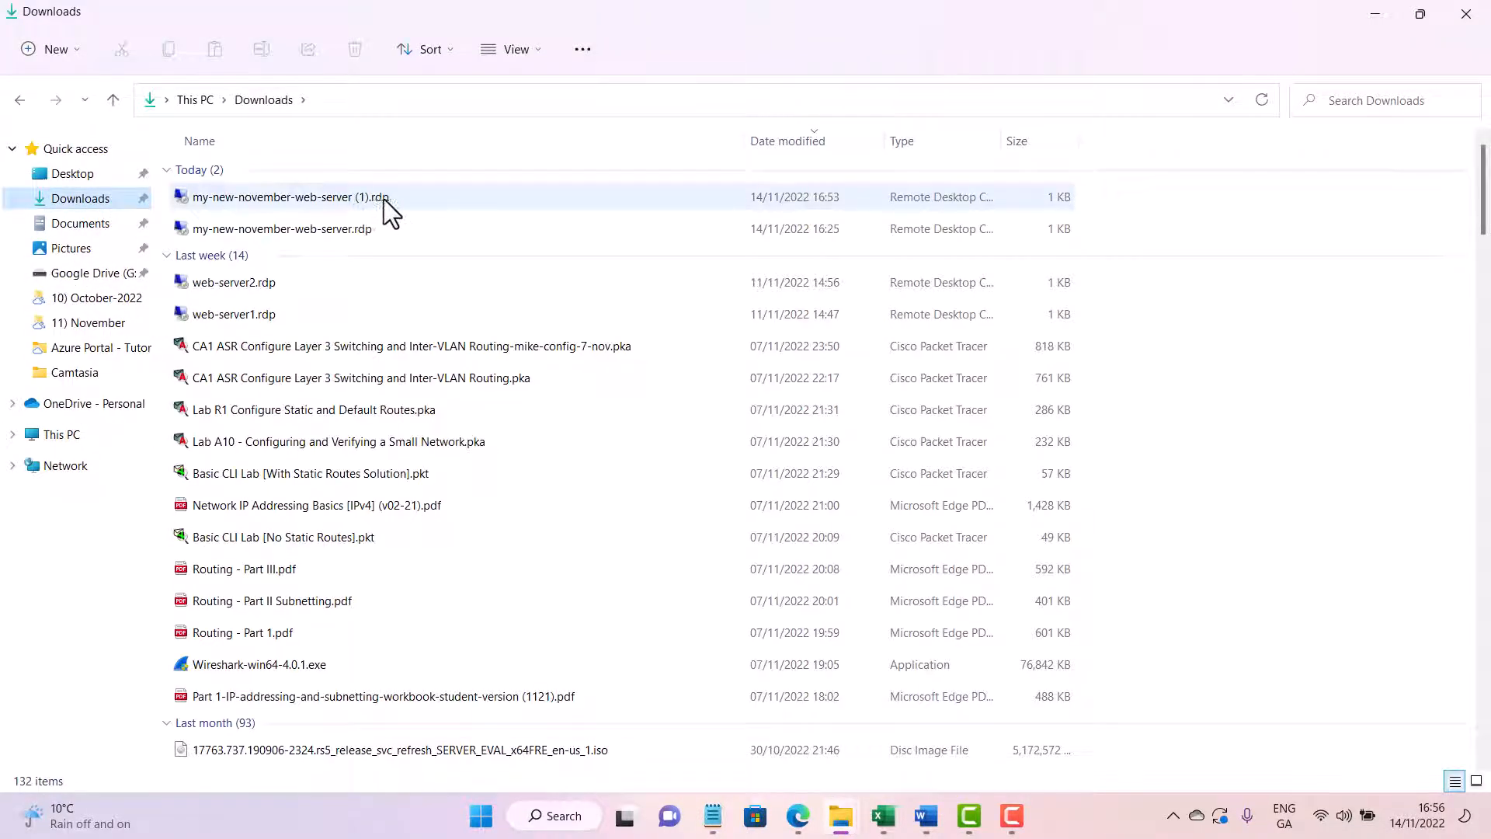
{"action": "double_click", "coordinate": [406, 198]}
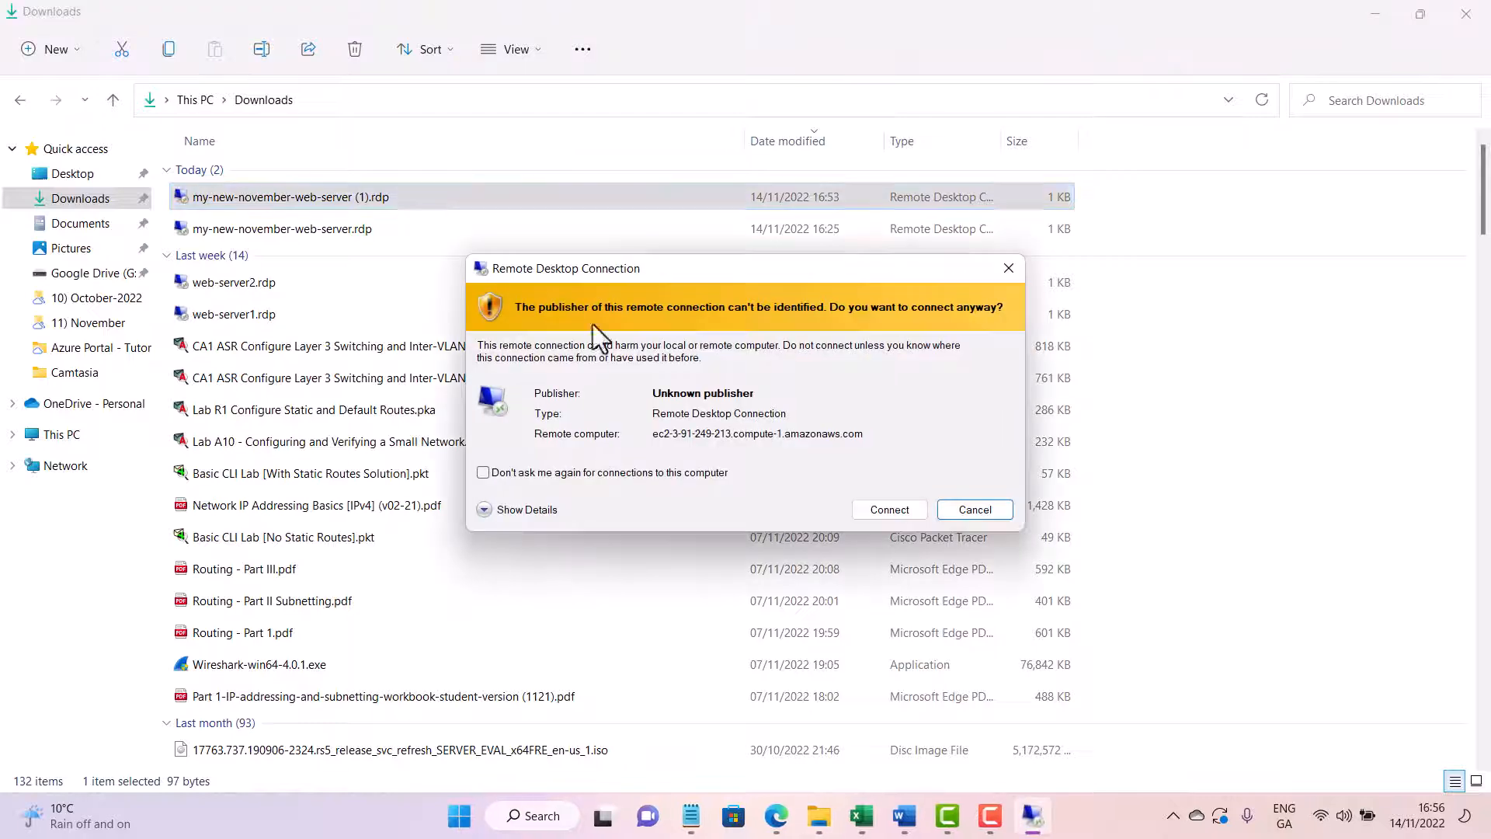
{"action": "left_click", "coordinate": [889, 514]}
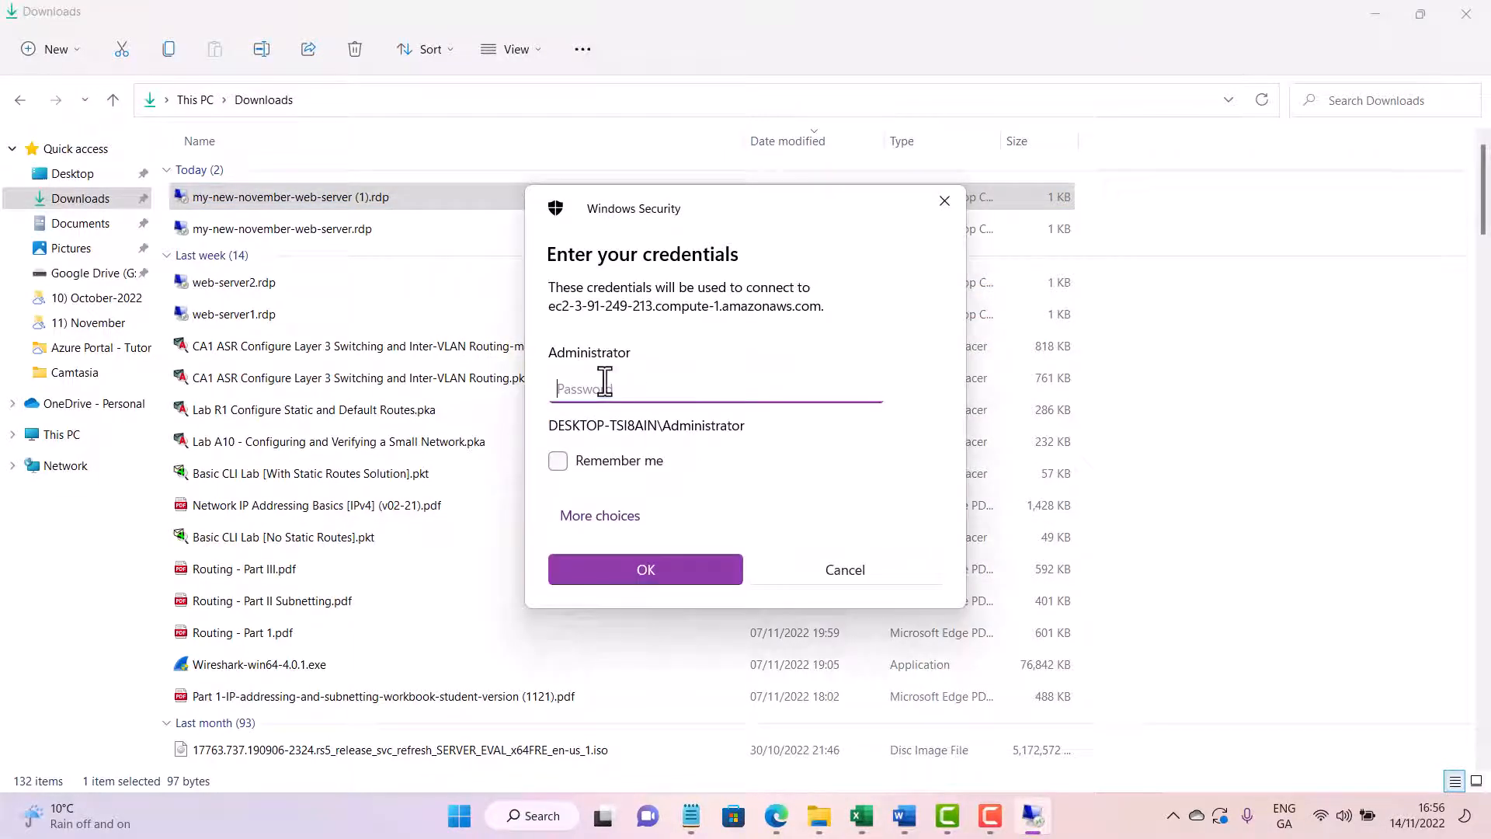
Step: Sign in to the server with the copied Administrator password, accepting the untrusted certificate, and switch the remote session from full screen to a window
{"action": "key", "text": "ctrl+v"}
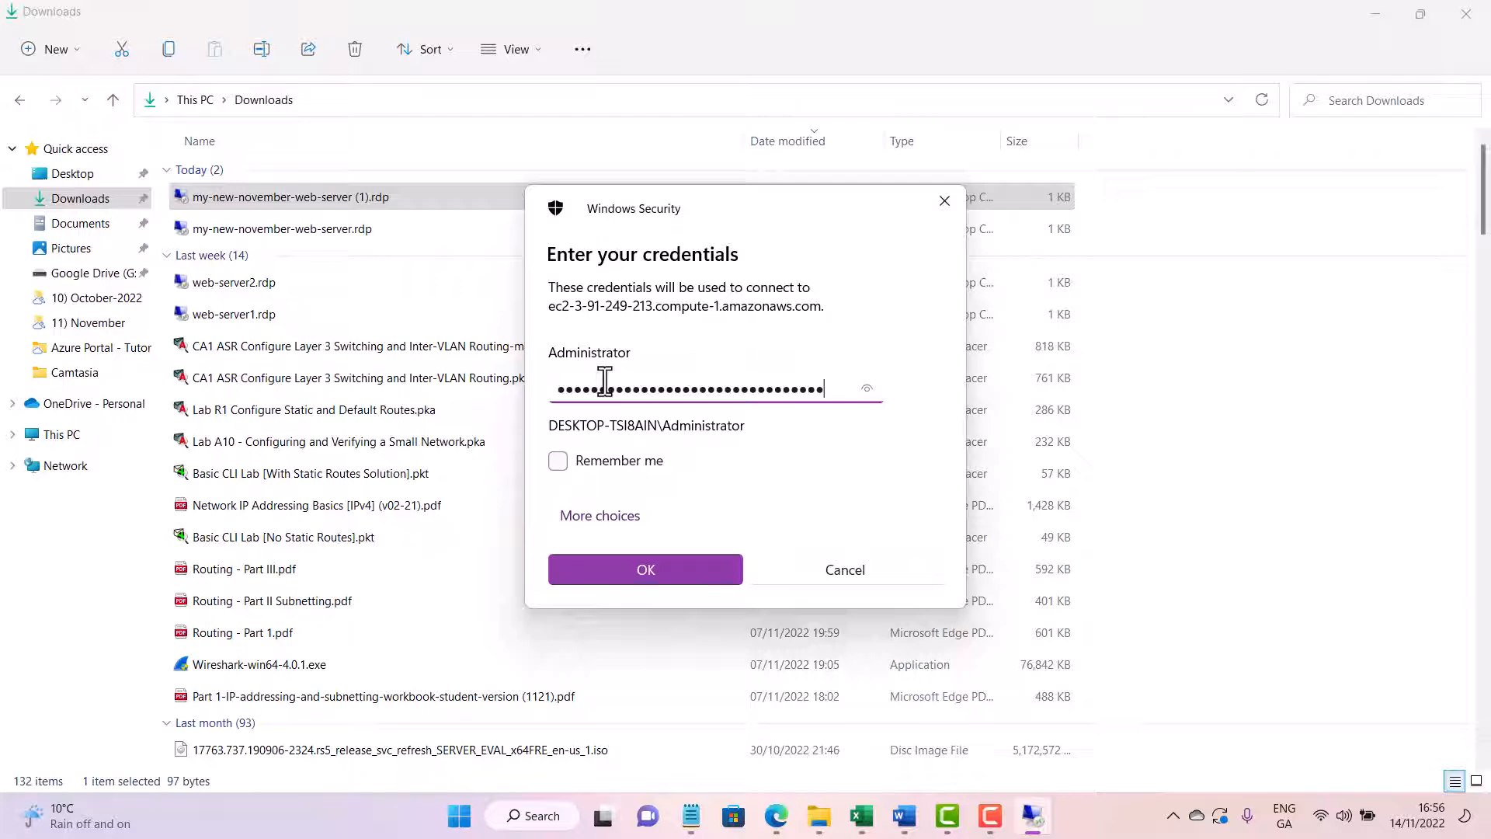
{"action": "left_click", "coordinate": [679, 566]}
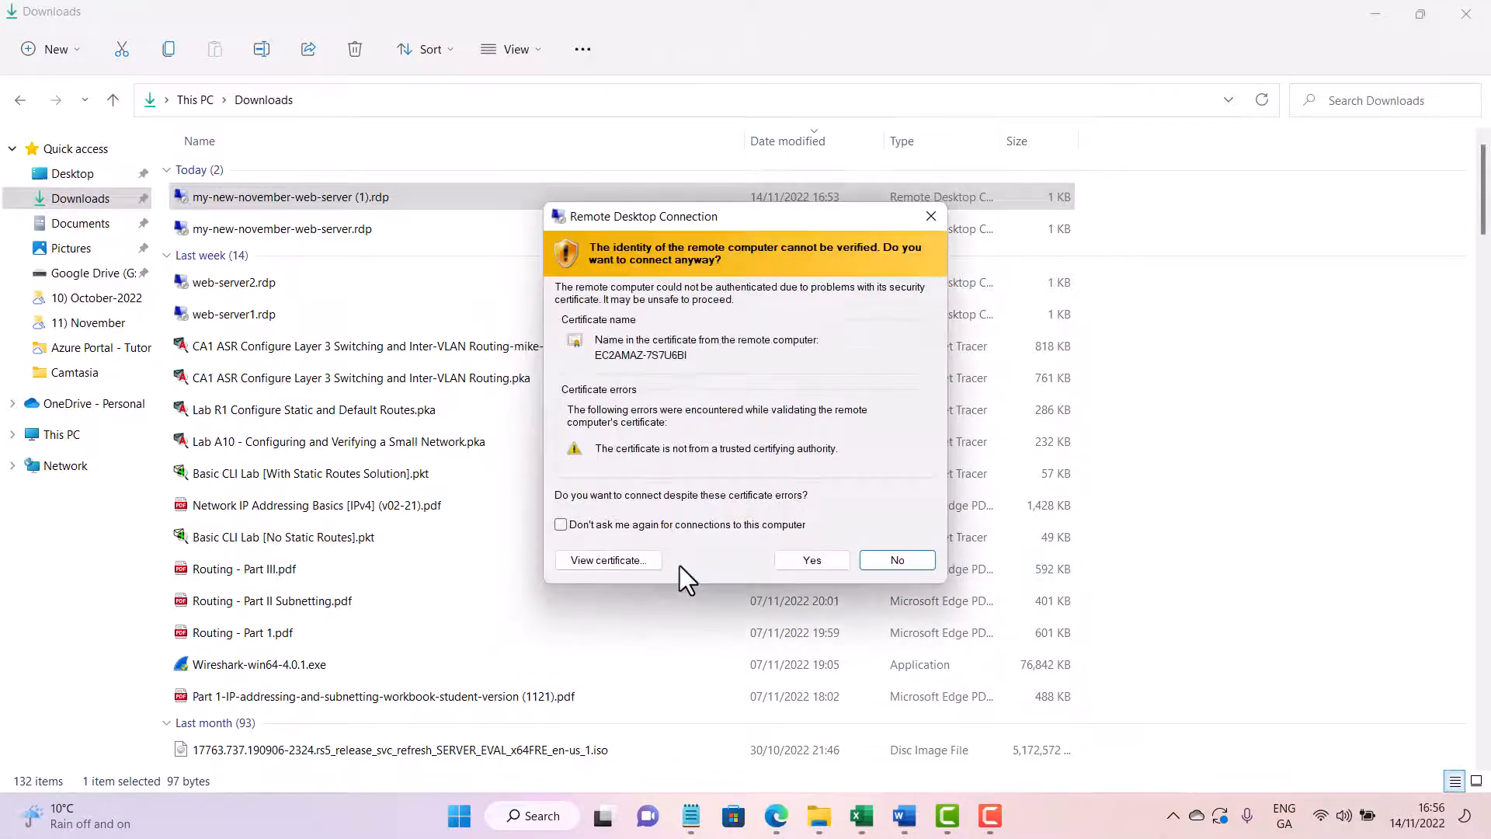
{"action": "left_click", "coordinate": [813, 560]}
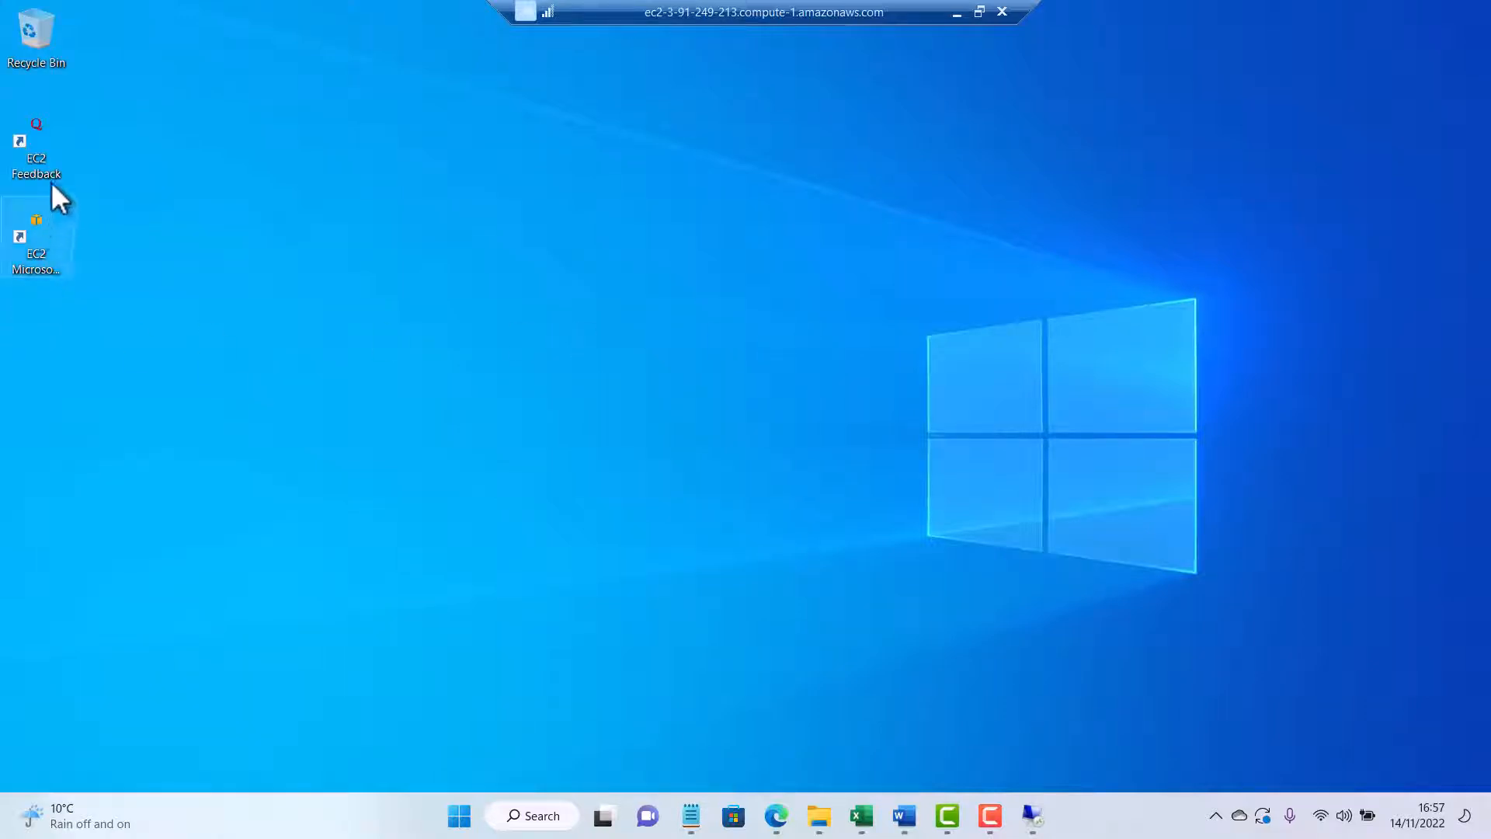
{"action": "double_click", "coordinate": [827, 9]}
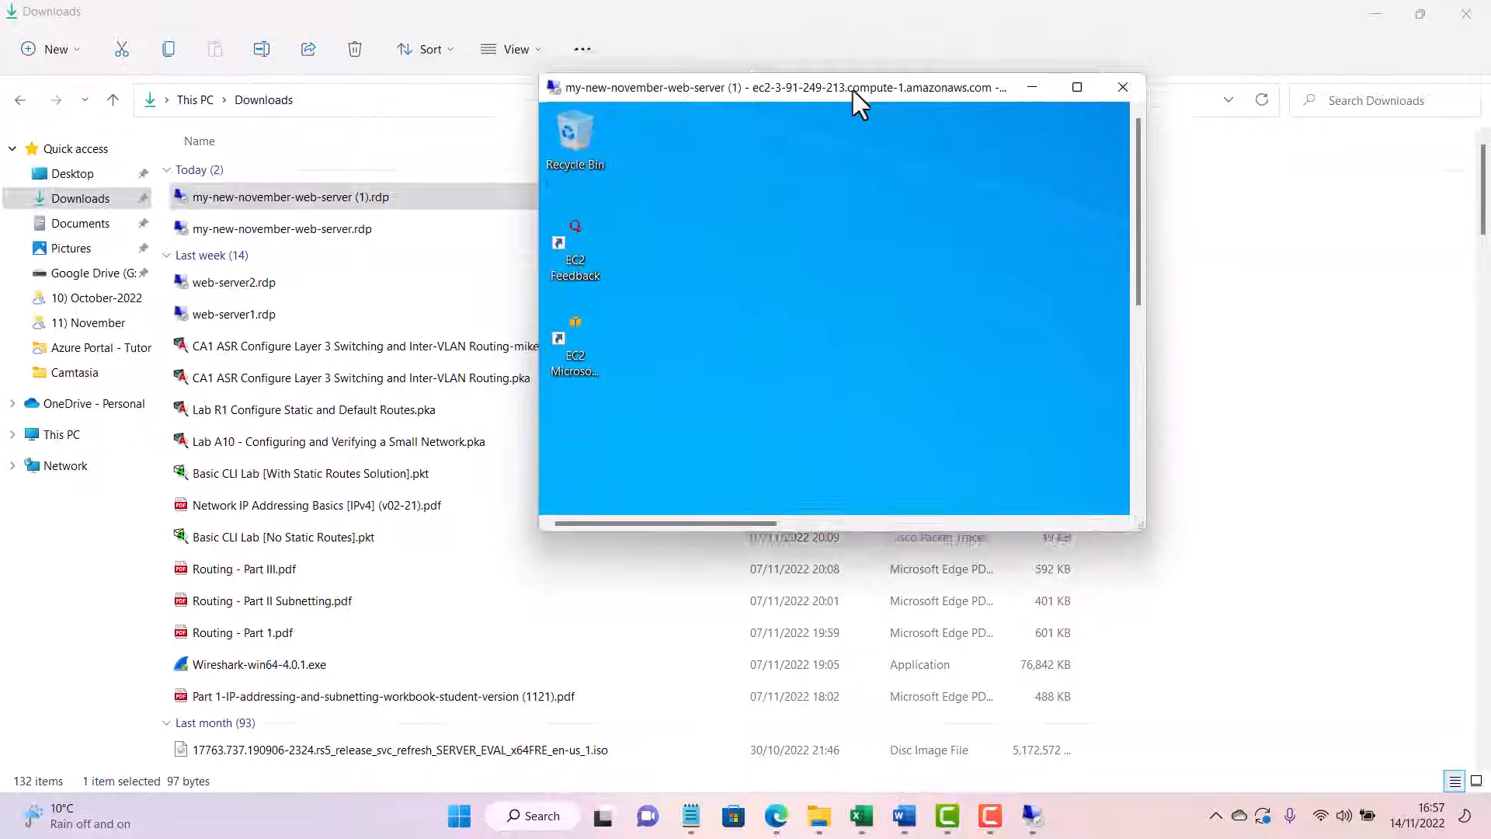
Step: Move the remote session aside, return to the EC2 Instances list in Microsoft Edge, and copy my-new-november-web-server's public IPv4 address from its instance summary
{"action": "left_click_drag", "start_coordinate": [853, 91], "coordinate": [1019, 314]}
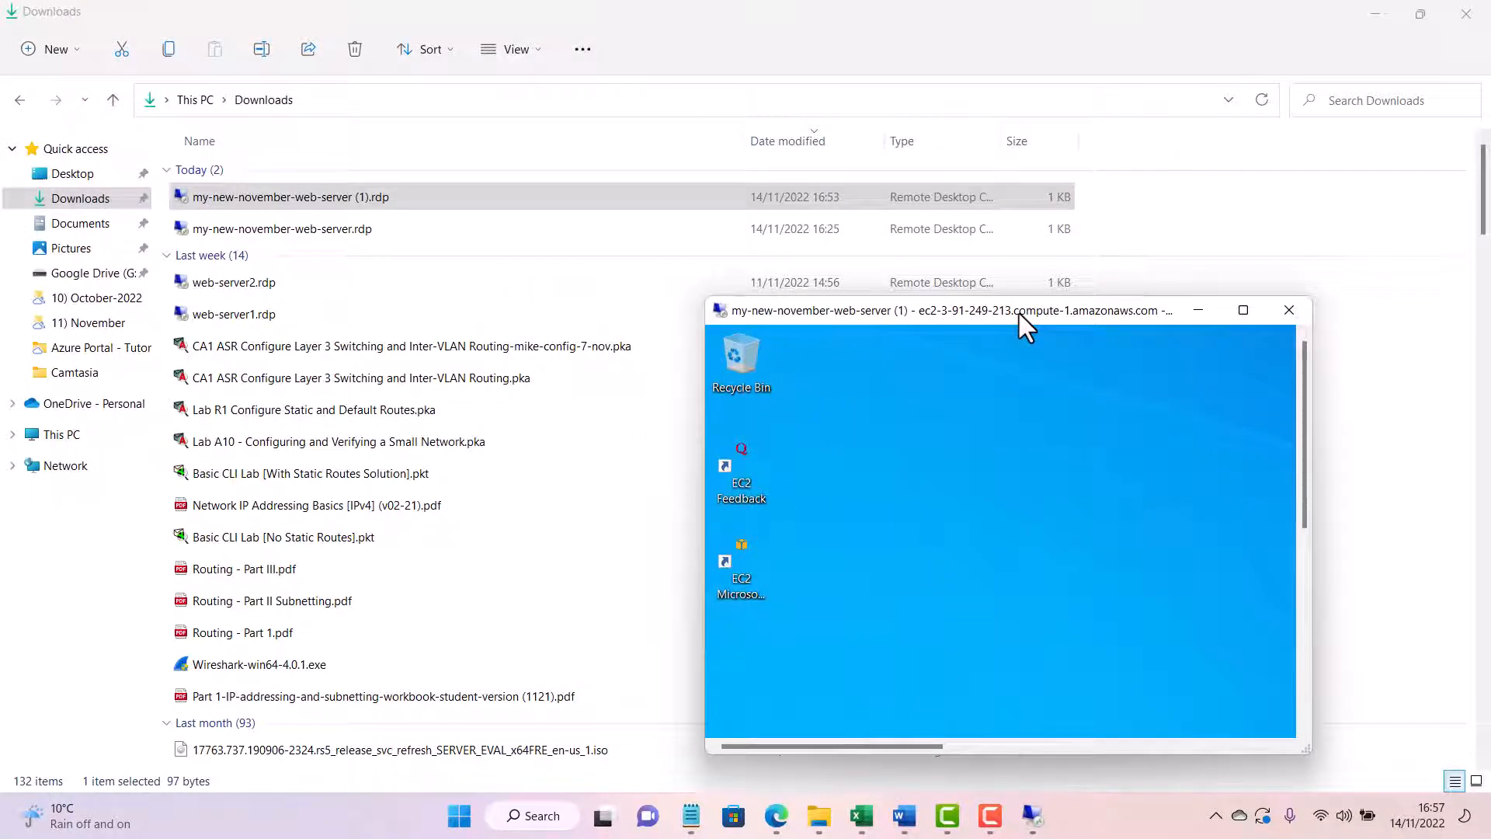
{"action": "left_click", "coordinate": [1377, 8]}
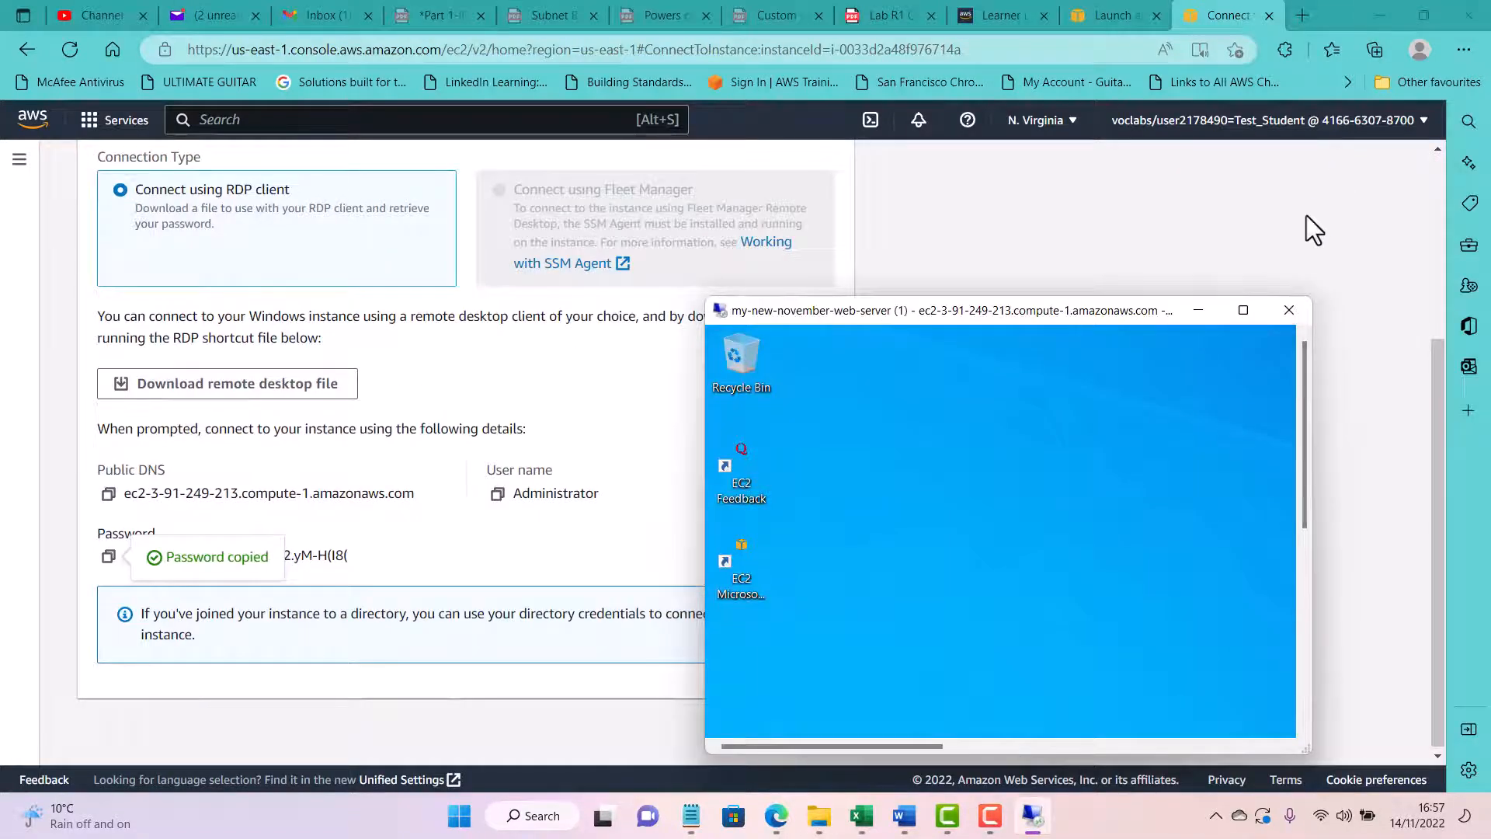
{"action": "scroll", "coordinate": [342, 444], "scroll_direction": "up", "scroll_amount": 4}
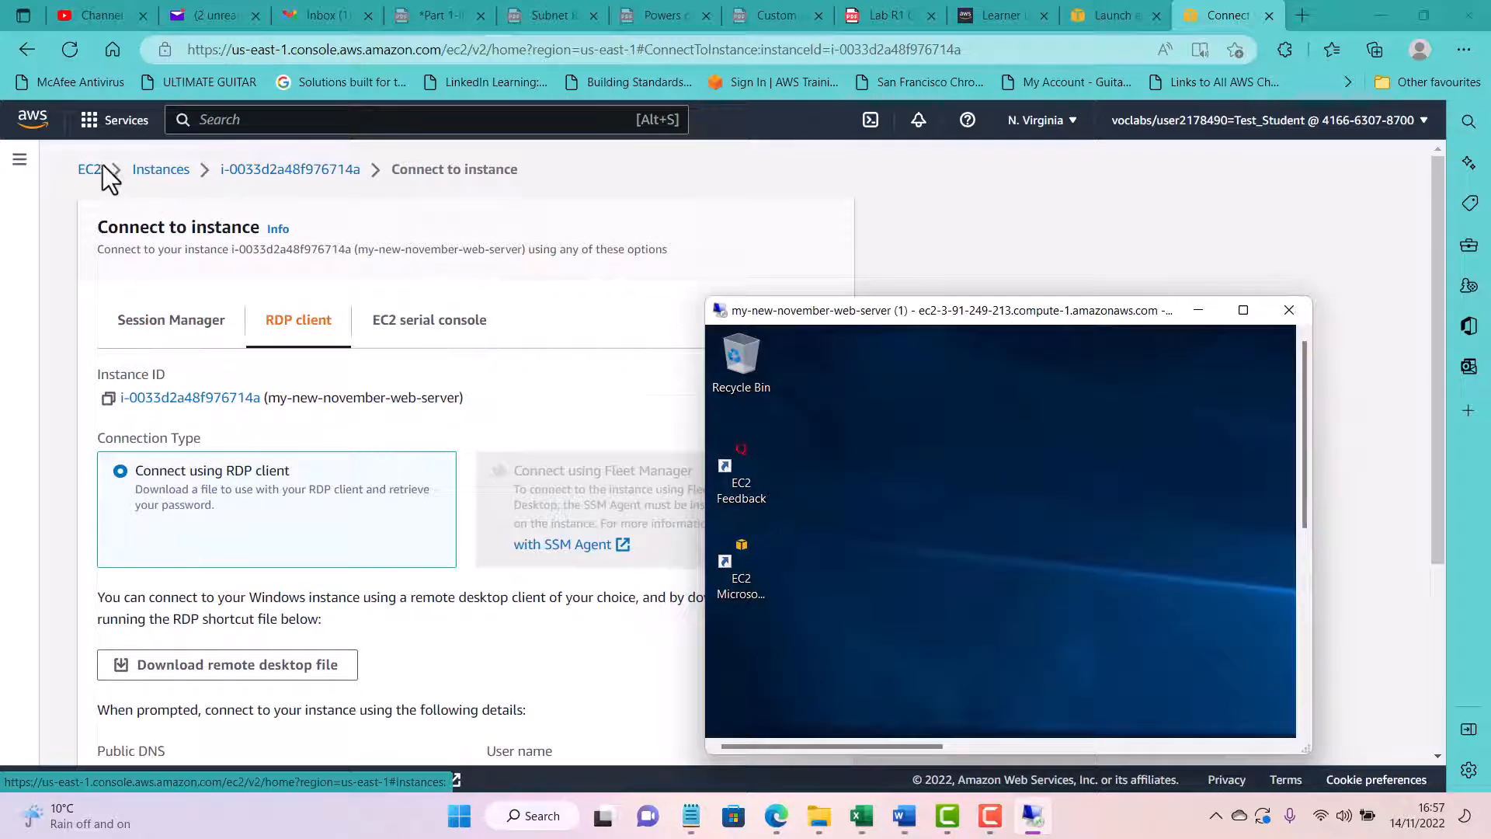
{"action": "left_click", "coordinate": [150, 174]}
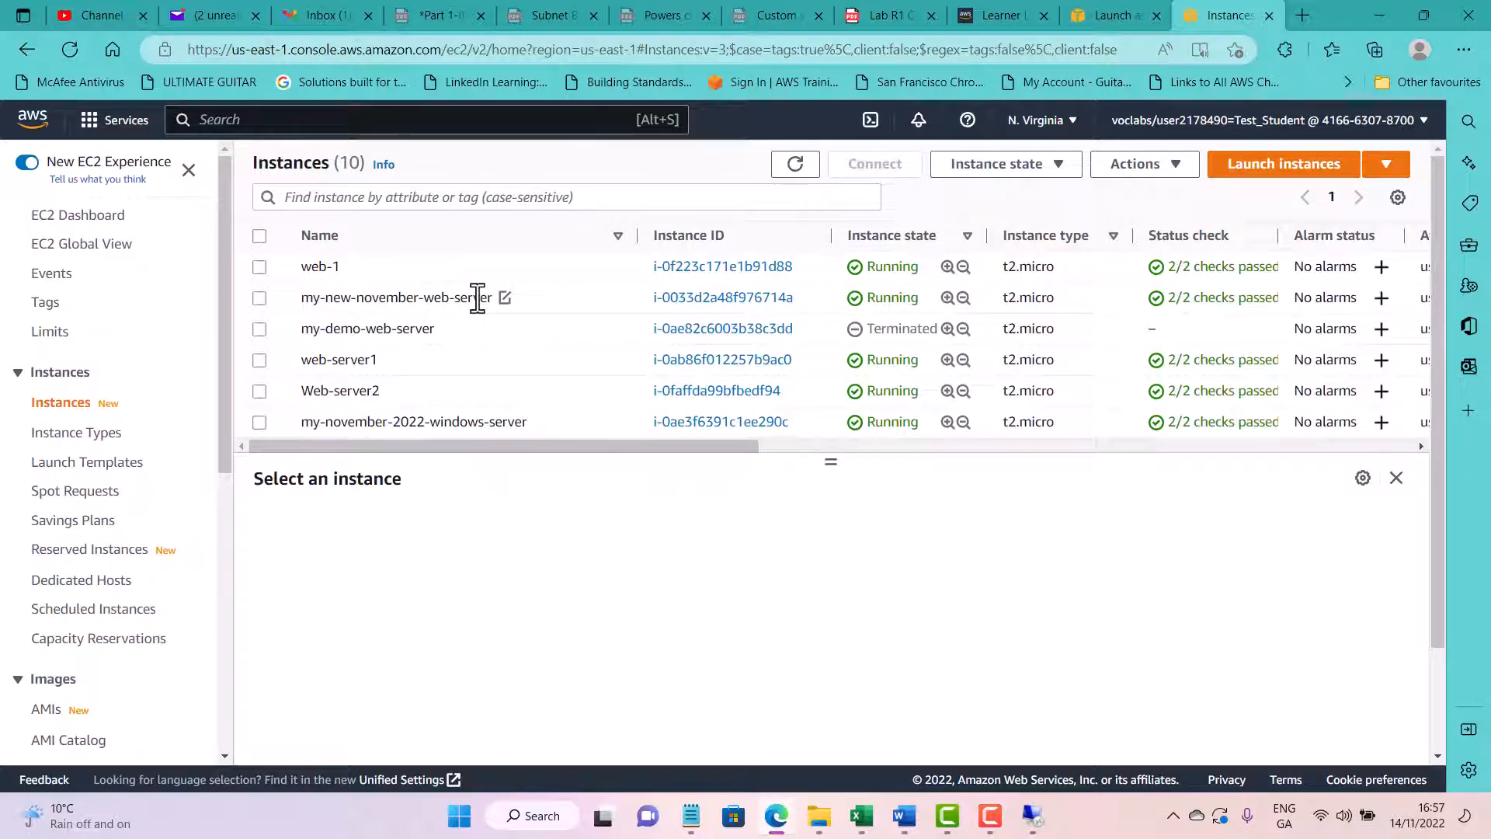
{"action": "left_click", "coordinate": [685, 301]}
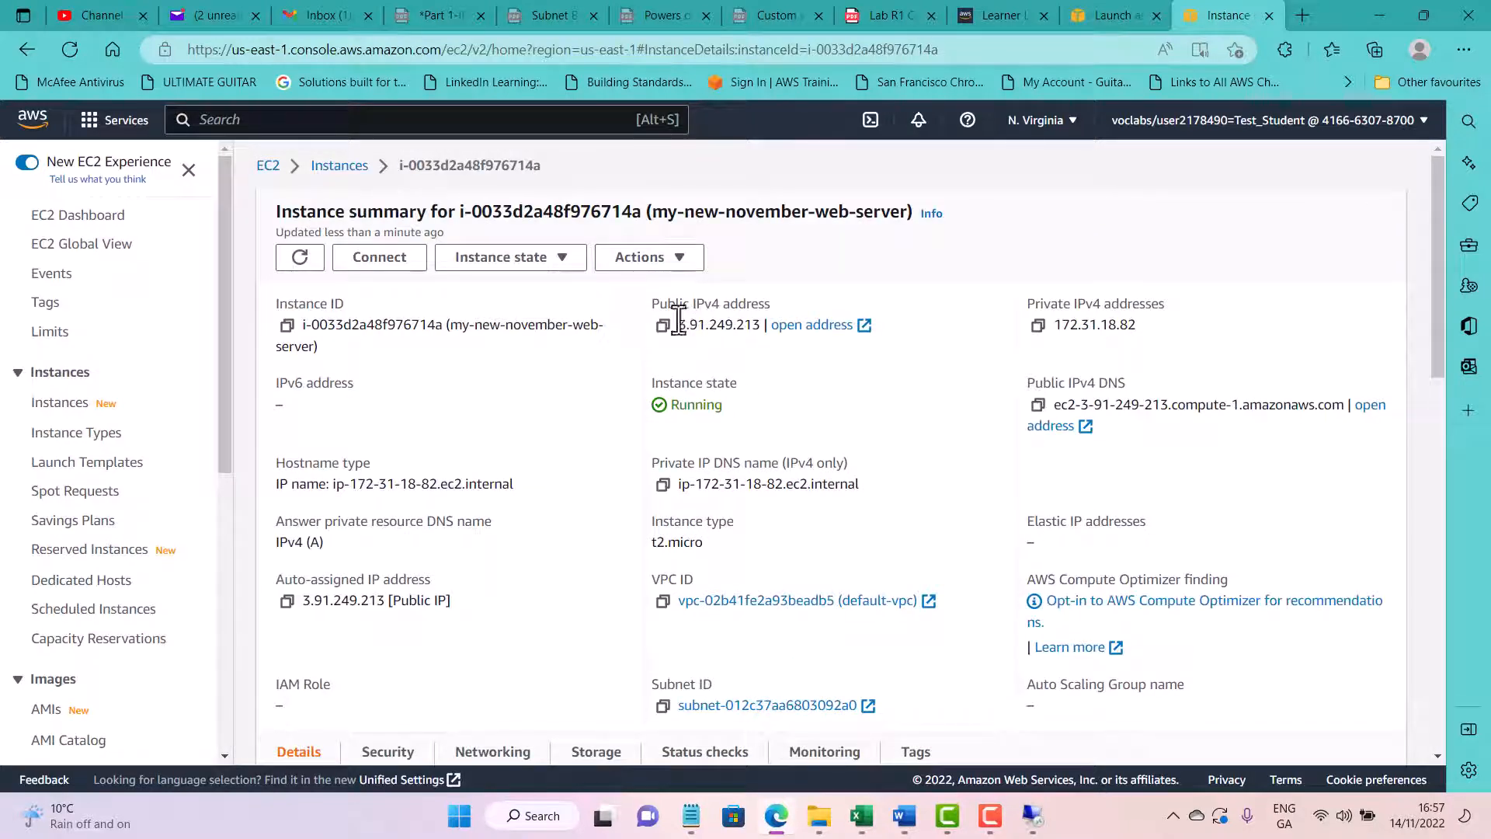
{"action": "left_click", "coordinate": [662, 325]}
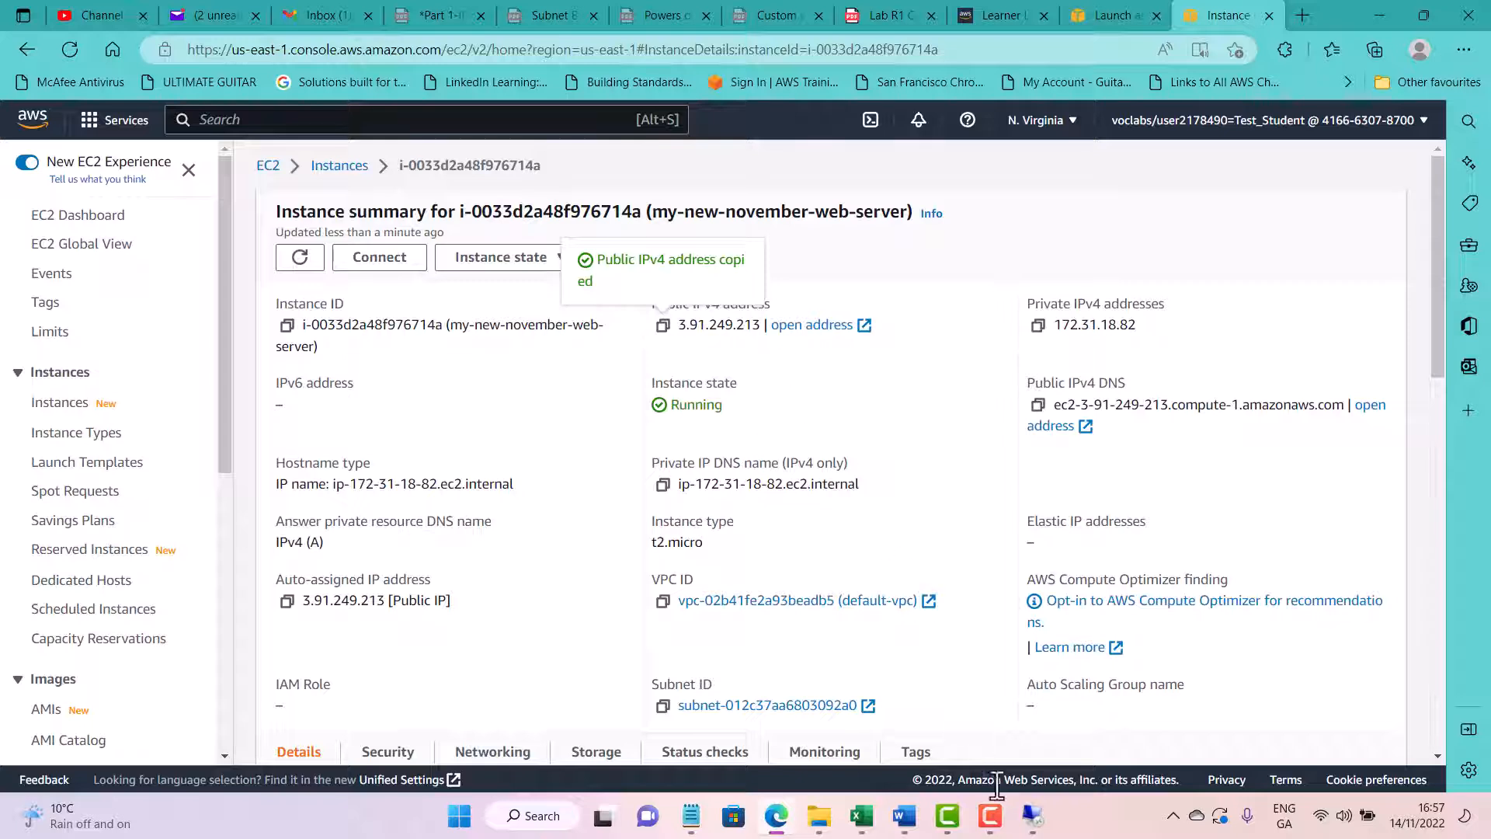
Step: Load the copied public IPv4 address, 3.91.249.213, in a new browser tab to test whether a website responds
{"action": "left_click", "coordinate": [1033, 815]}
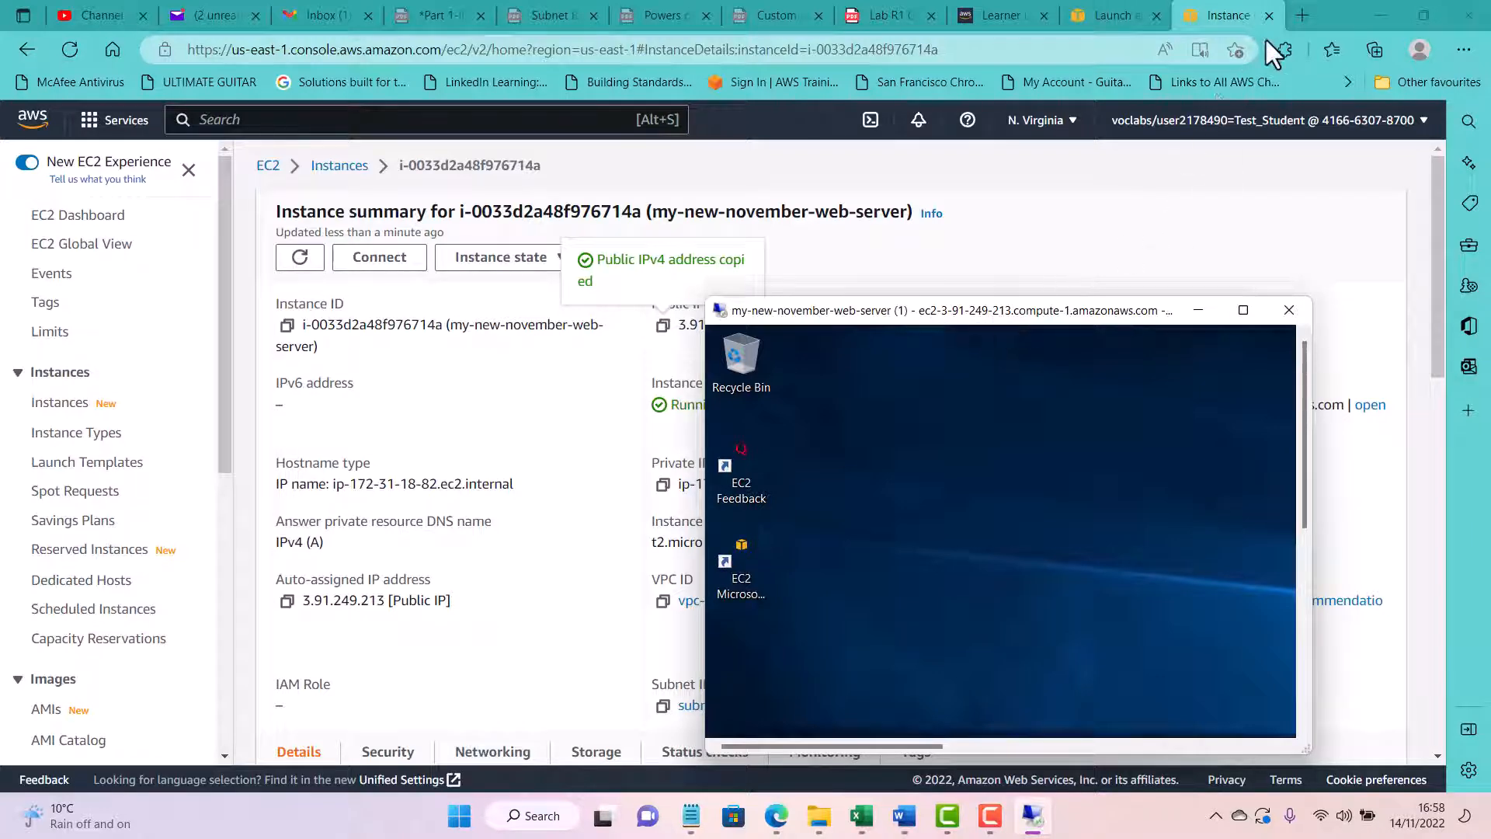
{"action": "left_click", "coordinate": [1302, 17]}
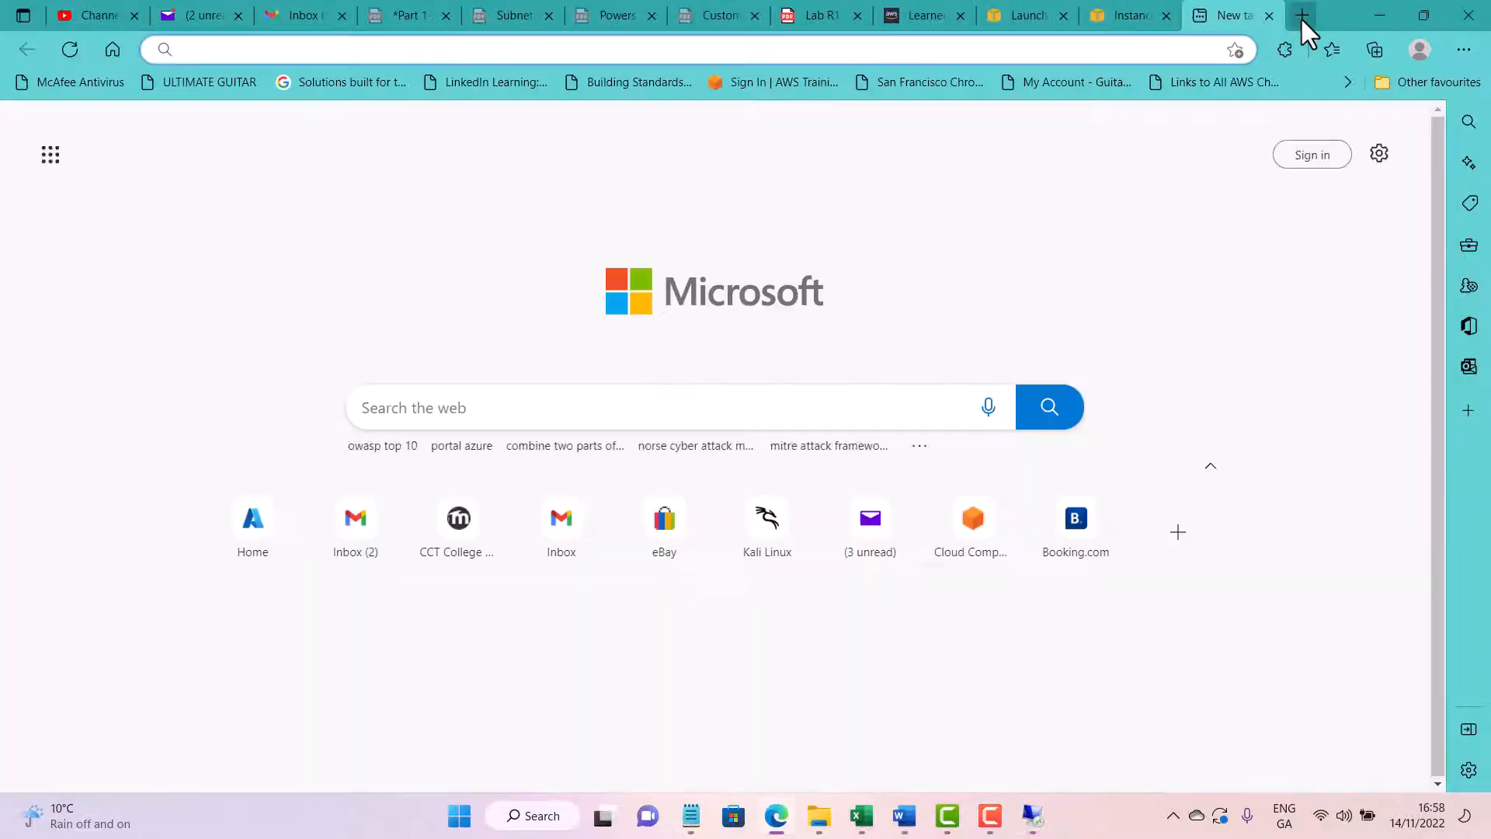
{"action": "key", "text": "ctrl+v"}
{"action": "key", "text": "Return"}
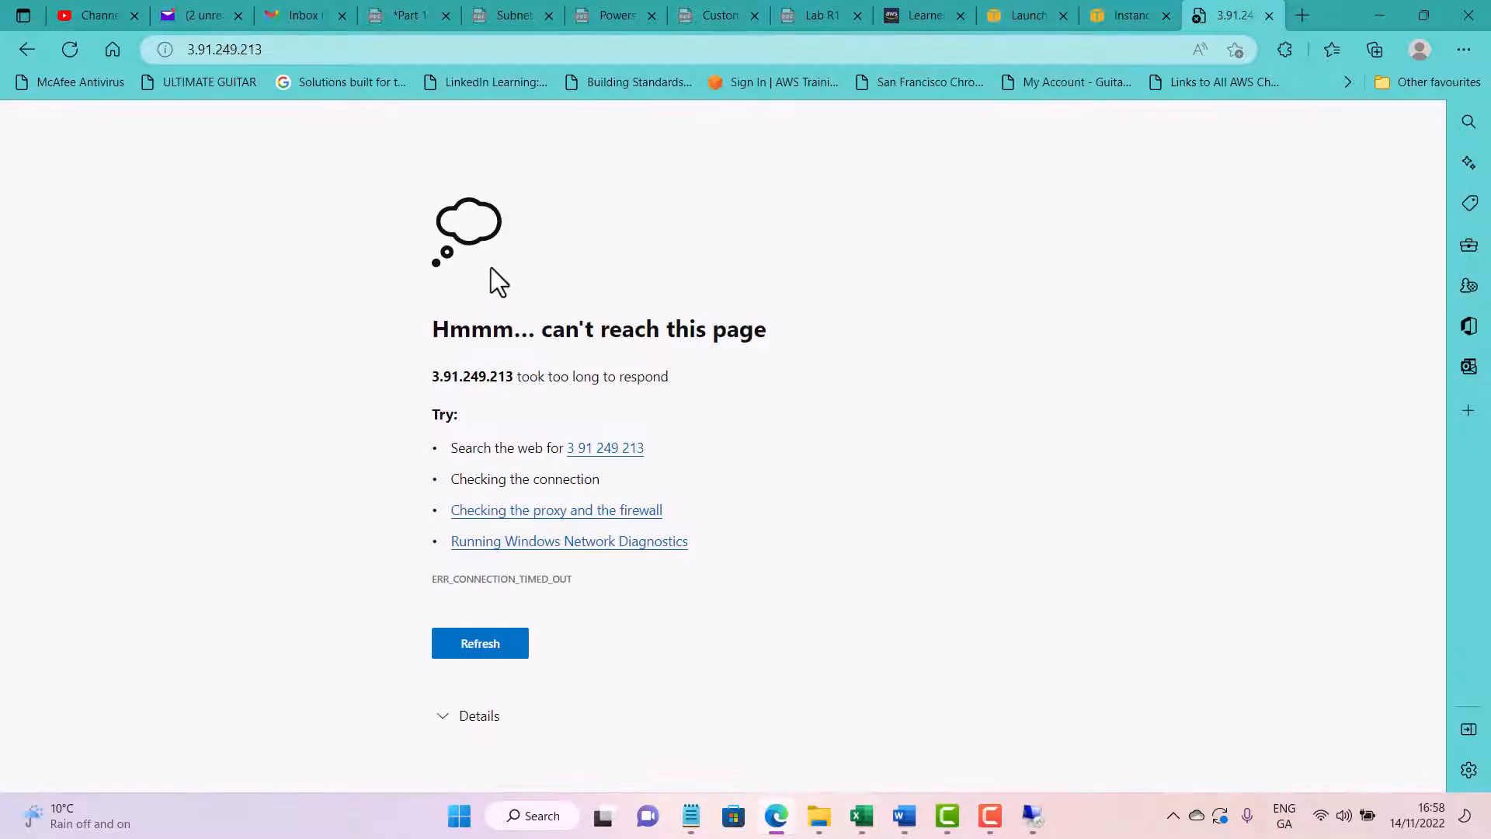
Step: Return to the instance summary, then switch to the my-new-november-web-server Remote Desktop session and expand it to full screen
{"action": "left_click", "coordinate": [1120, 3]}
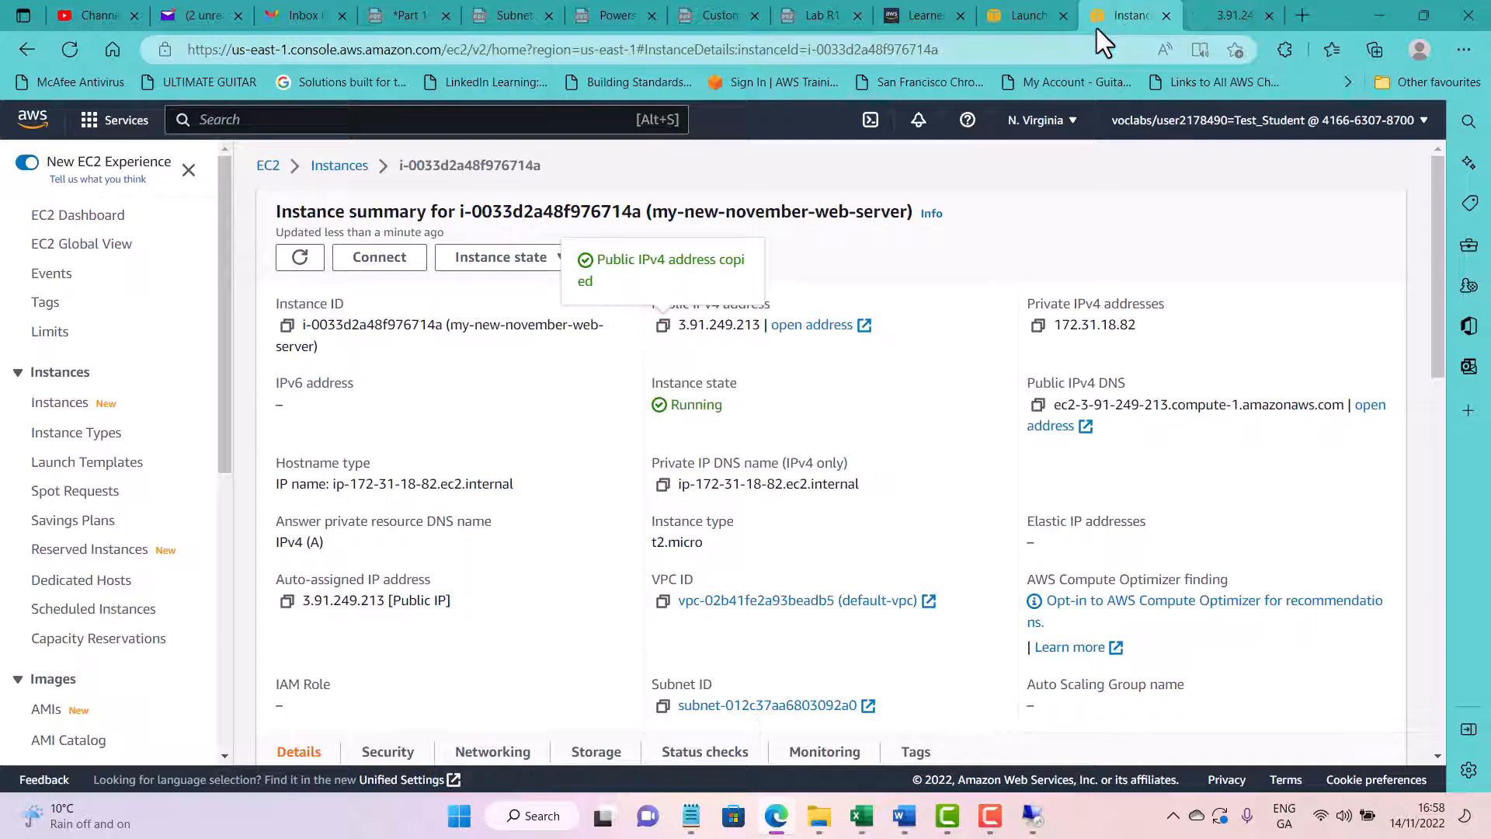
{"action": "left_click", "coordinate": [1032, 819]}
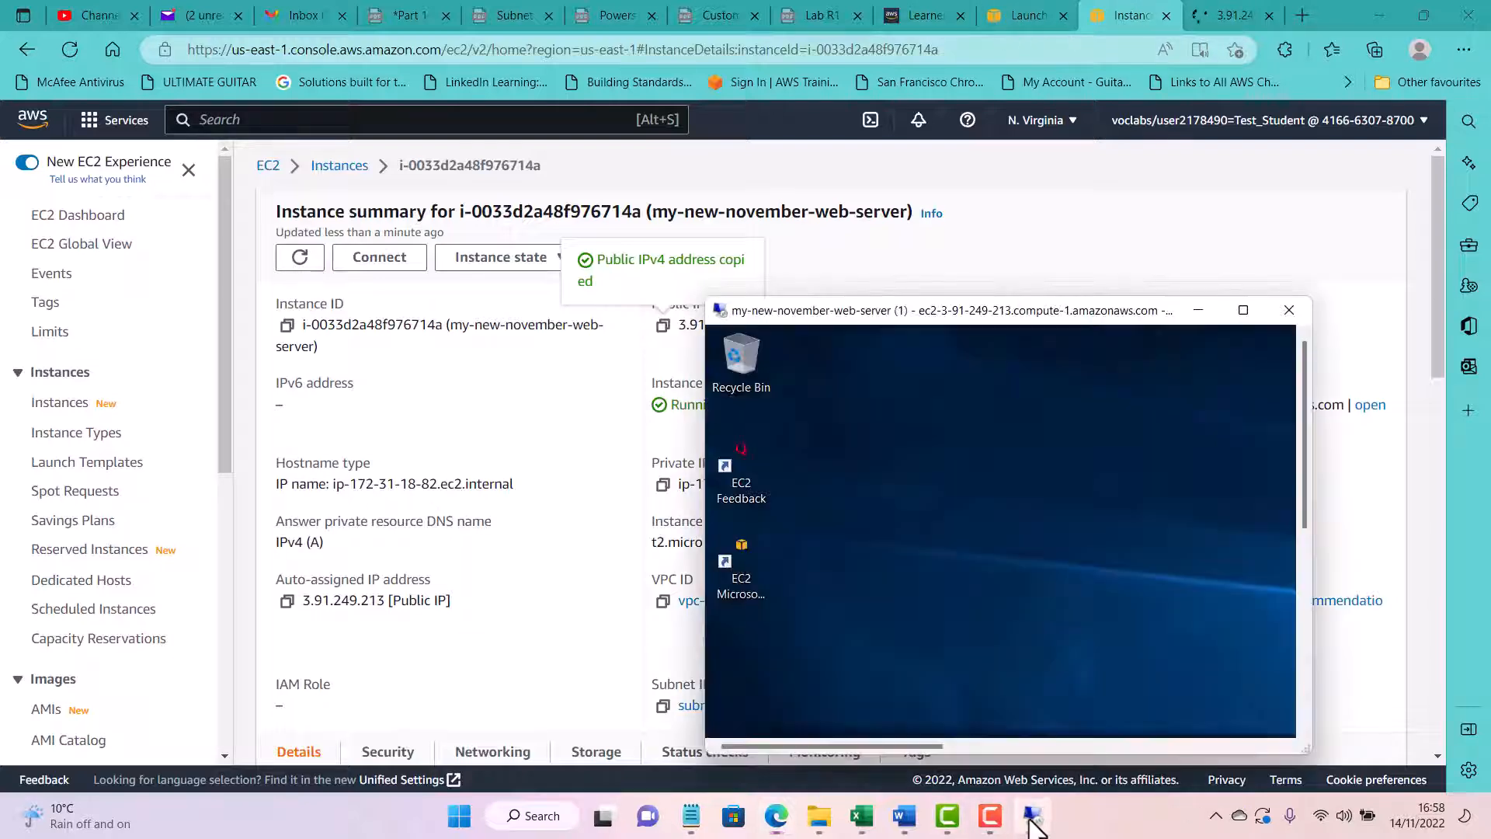
{"action": "left_click", "coordinate": [1243, 310]}
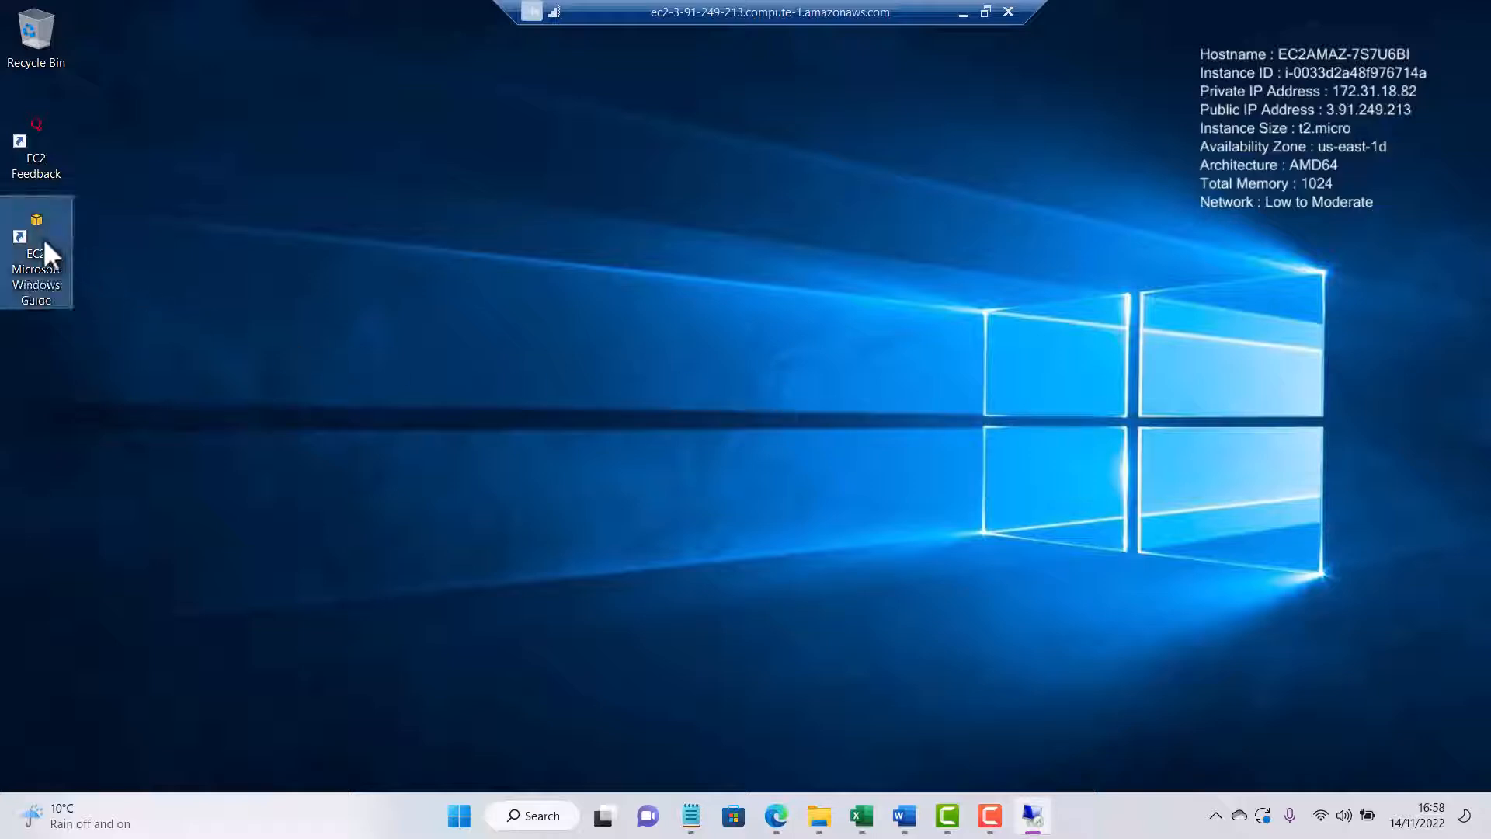
{"action": "left_click", "coordinate": [51, 148]}
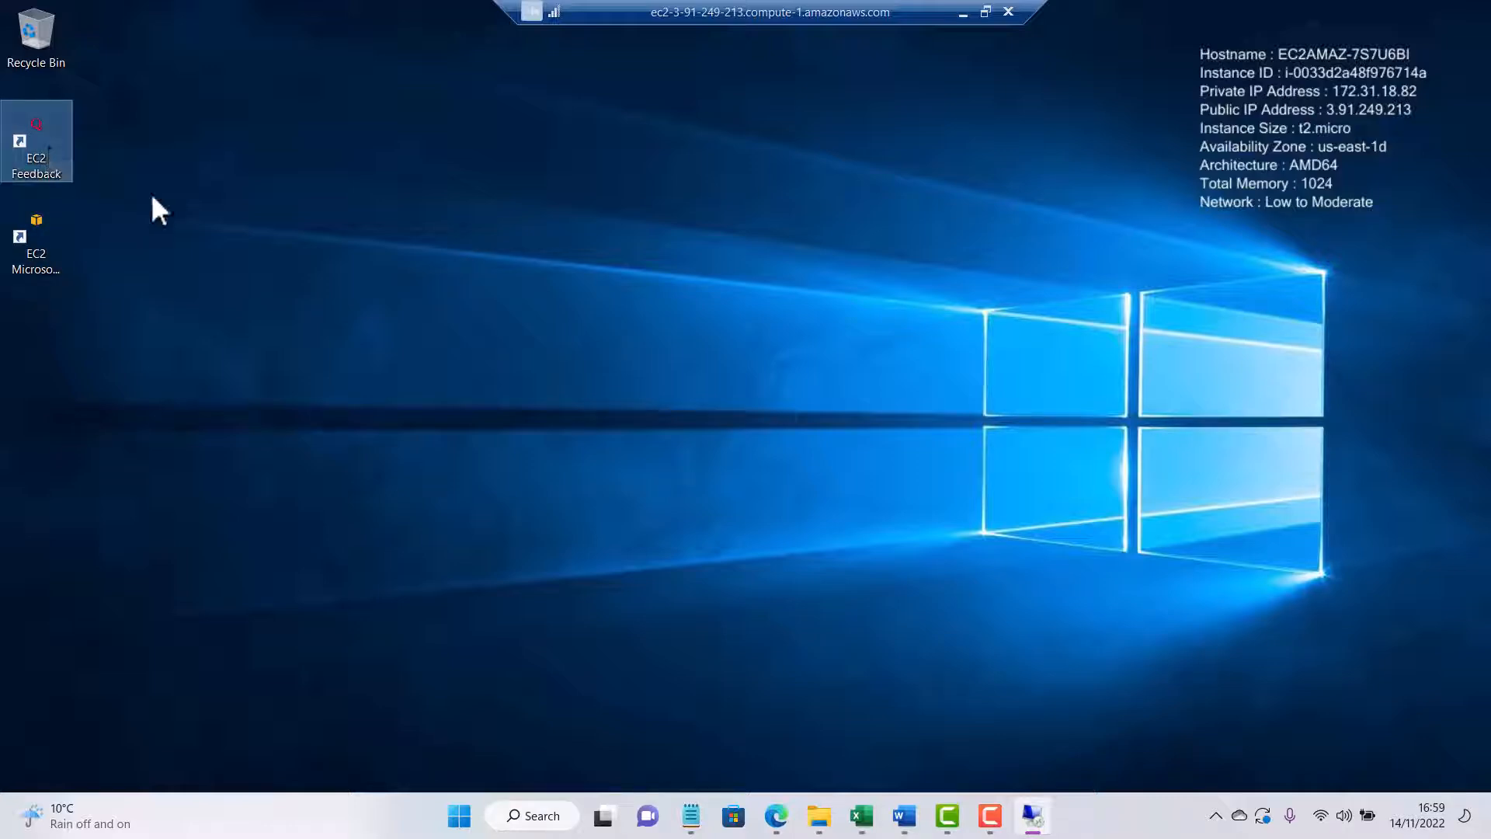
{"action": "left_click", "coordinate": [523, 387]}
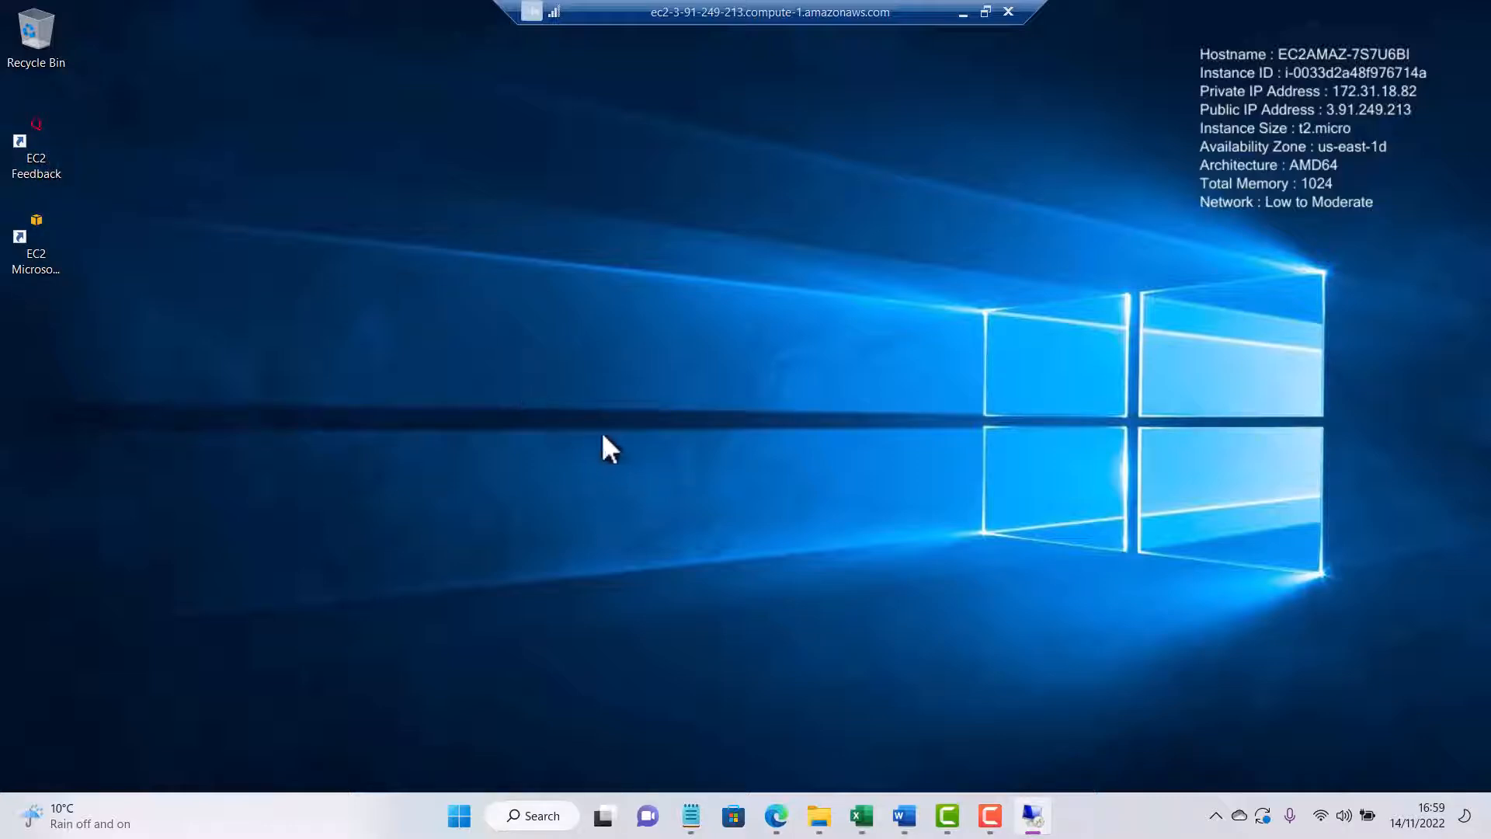
{"action": "right_click", "coordinate": [600, 276]}
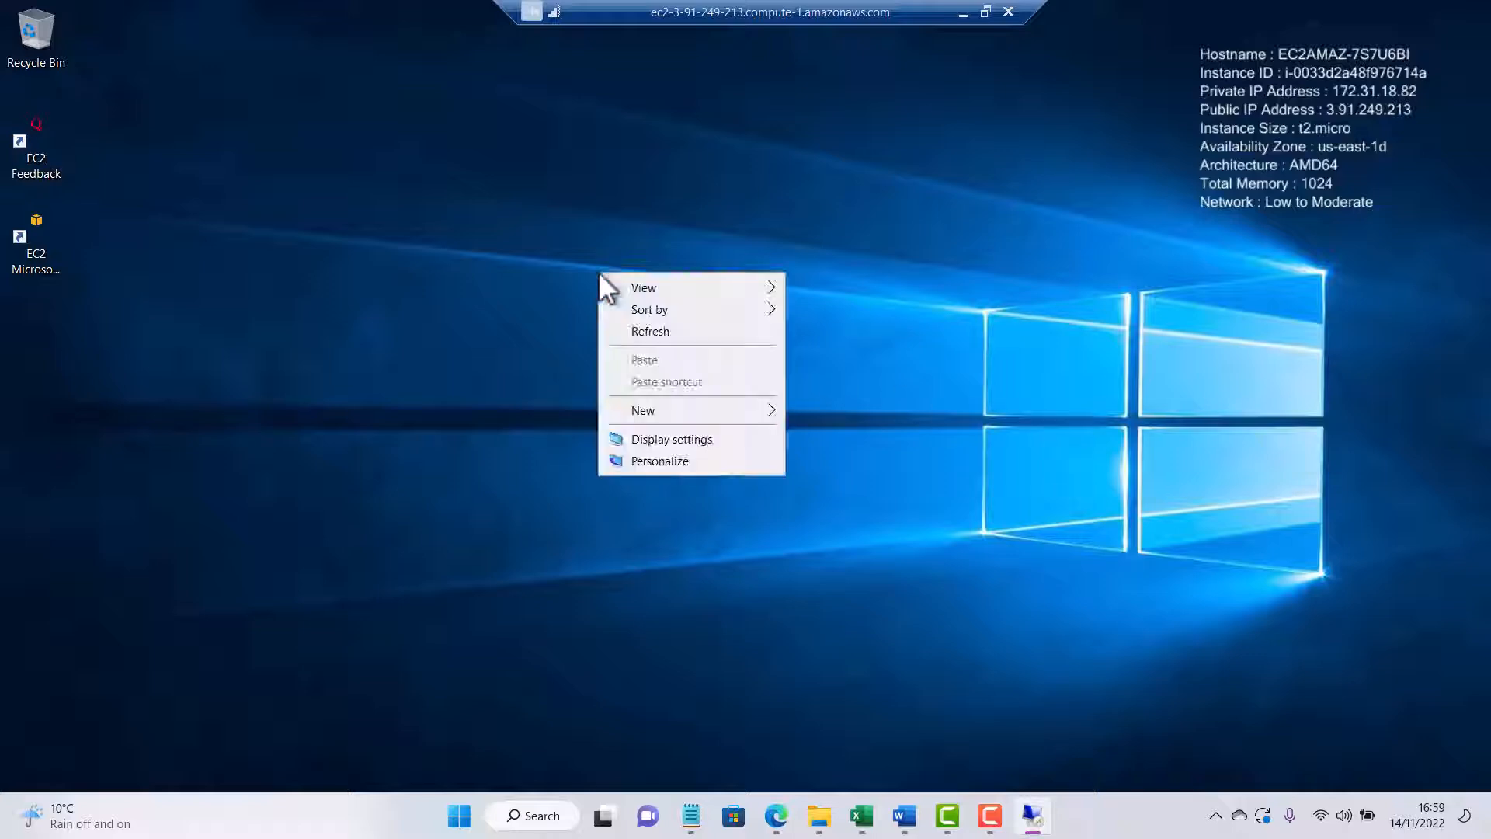
{"action": "left_click", "coordinate": [557, 293]}
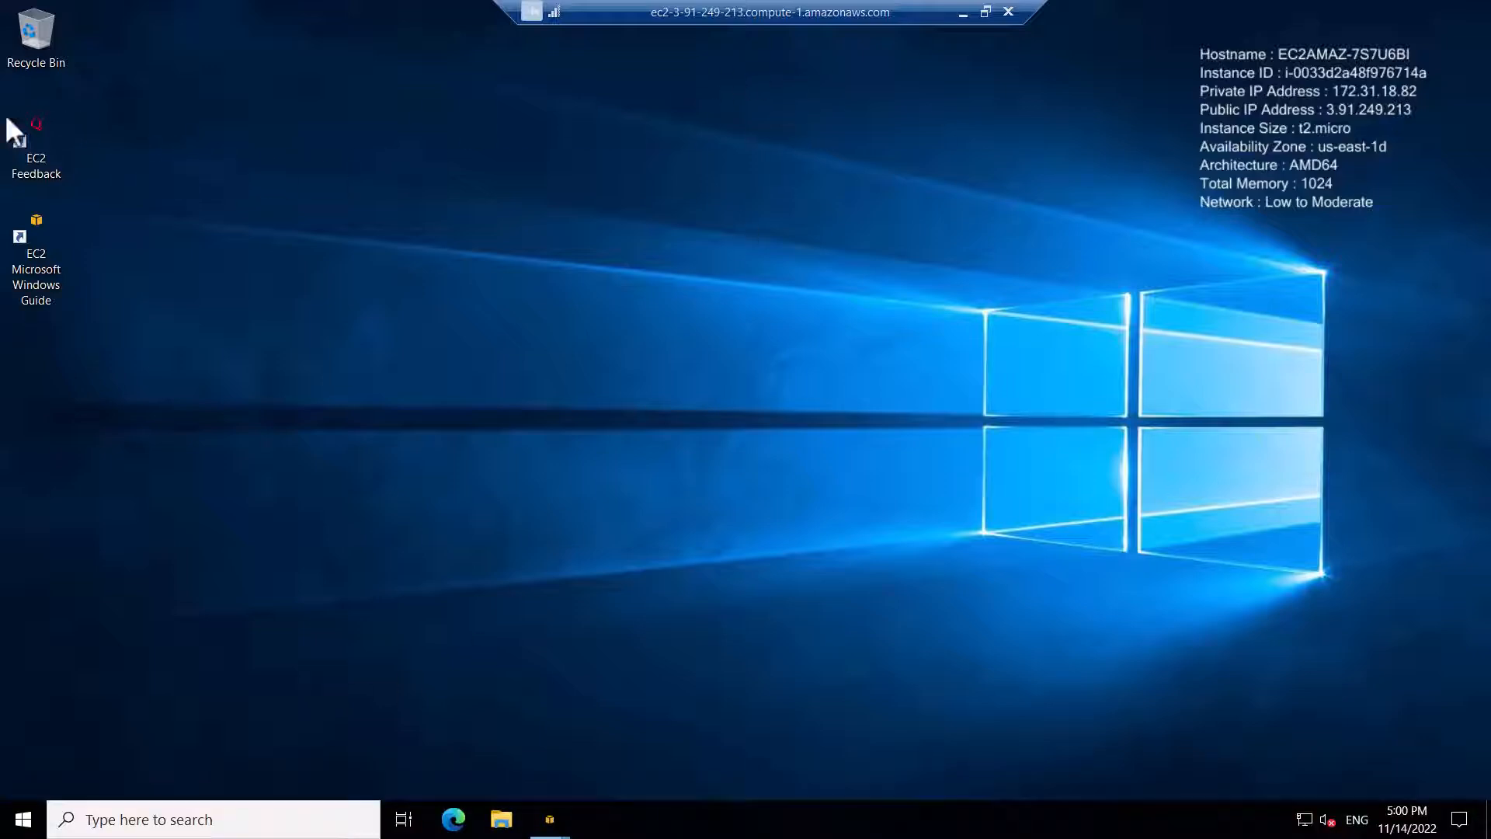
Step: Launch Microsoft Edge on the remote server and close its blank new tab
{"action": "left_click", "coordinate": [452, 819]}
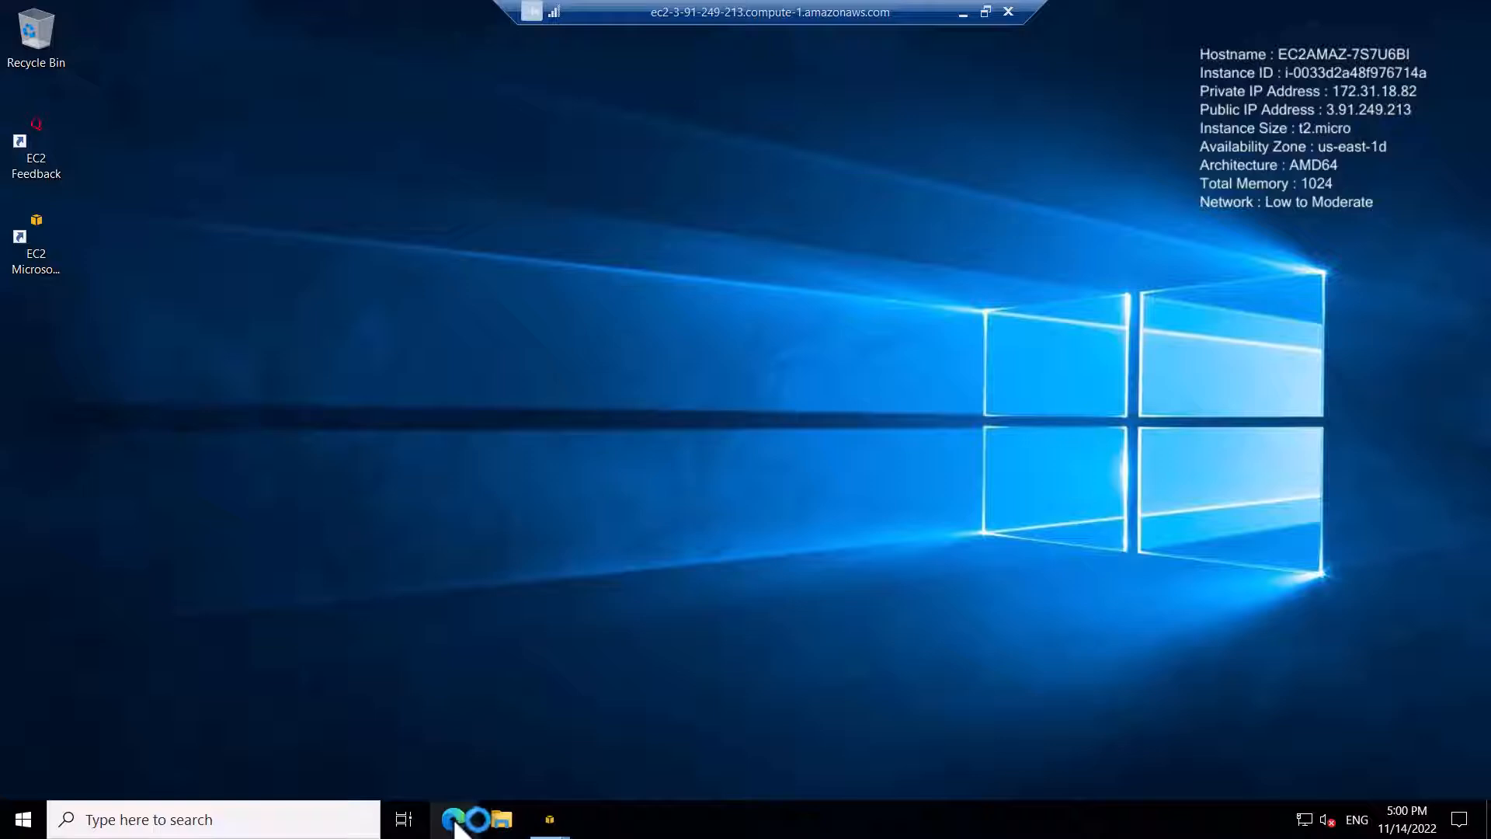
{"action": "mouse_move", "coordinate": [563, 817]}
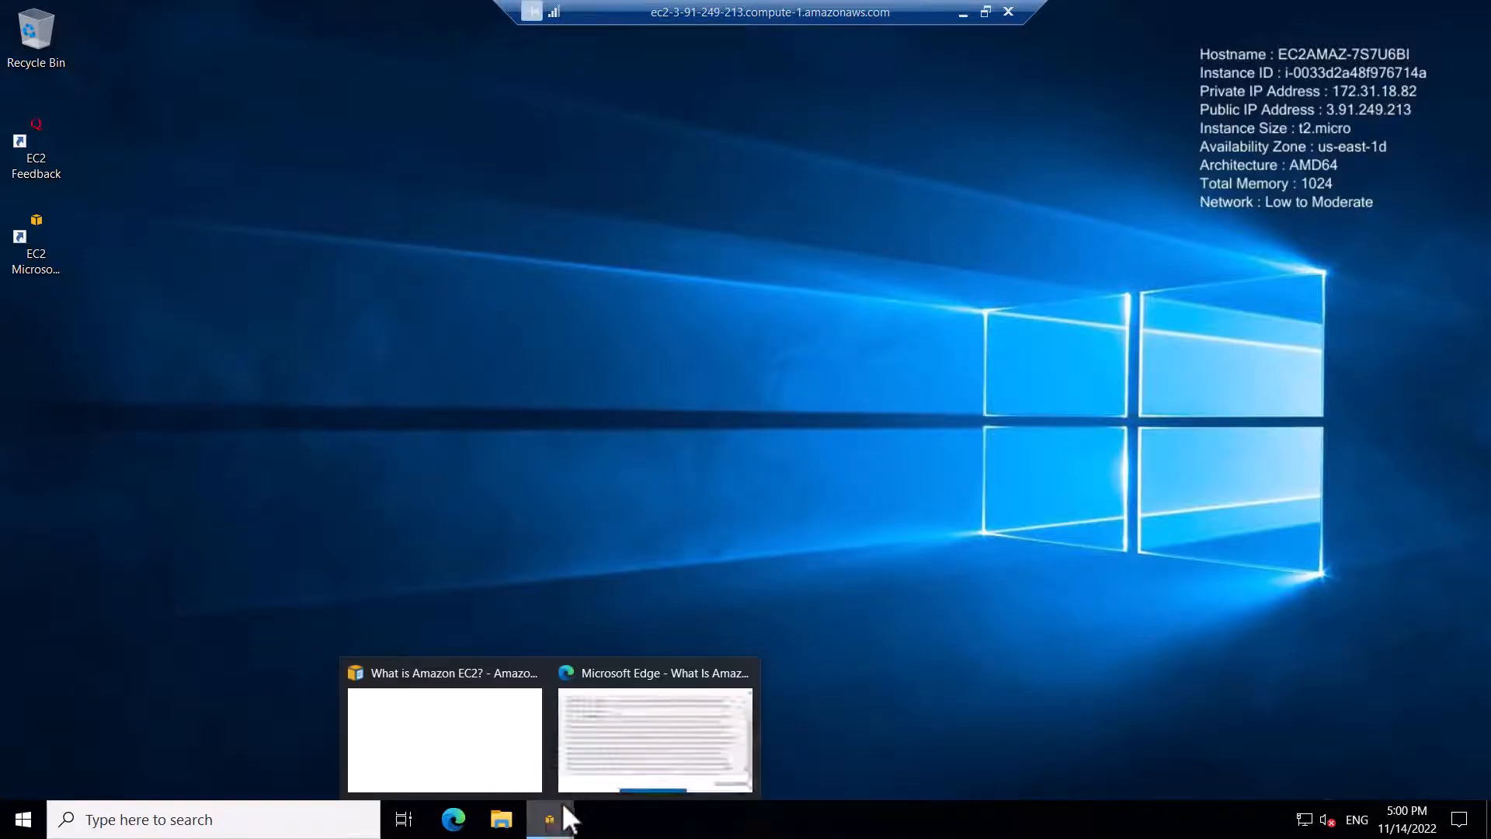
{"action": "left_click", "coordinate": [612, 742]}
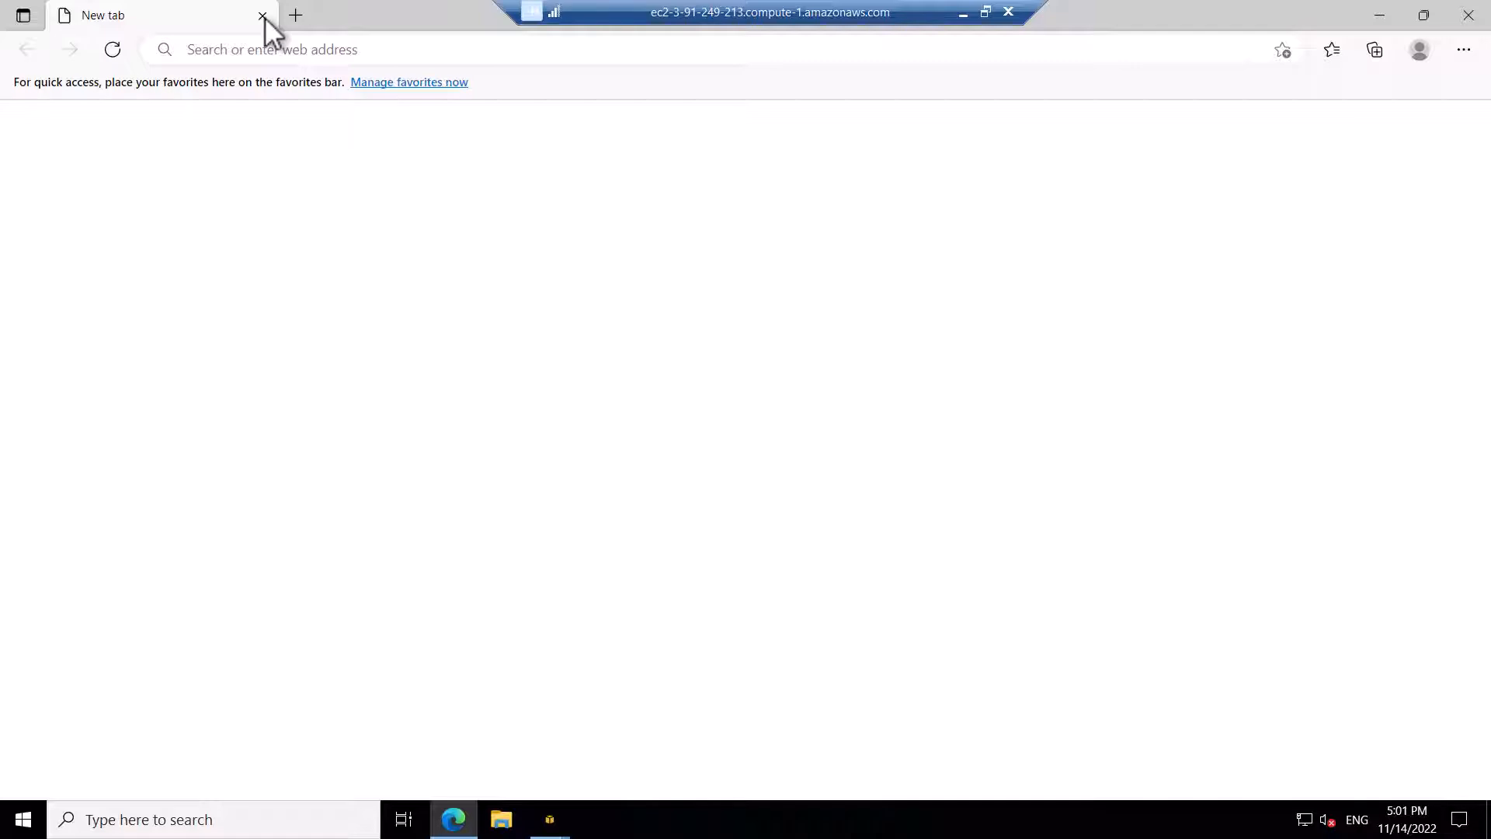
{"action": "left_click", "coordinate": [262, 15]}
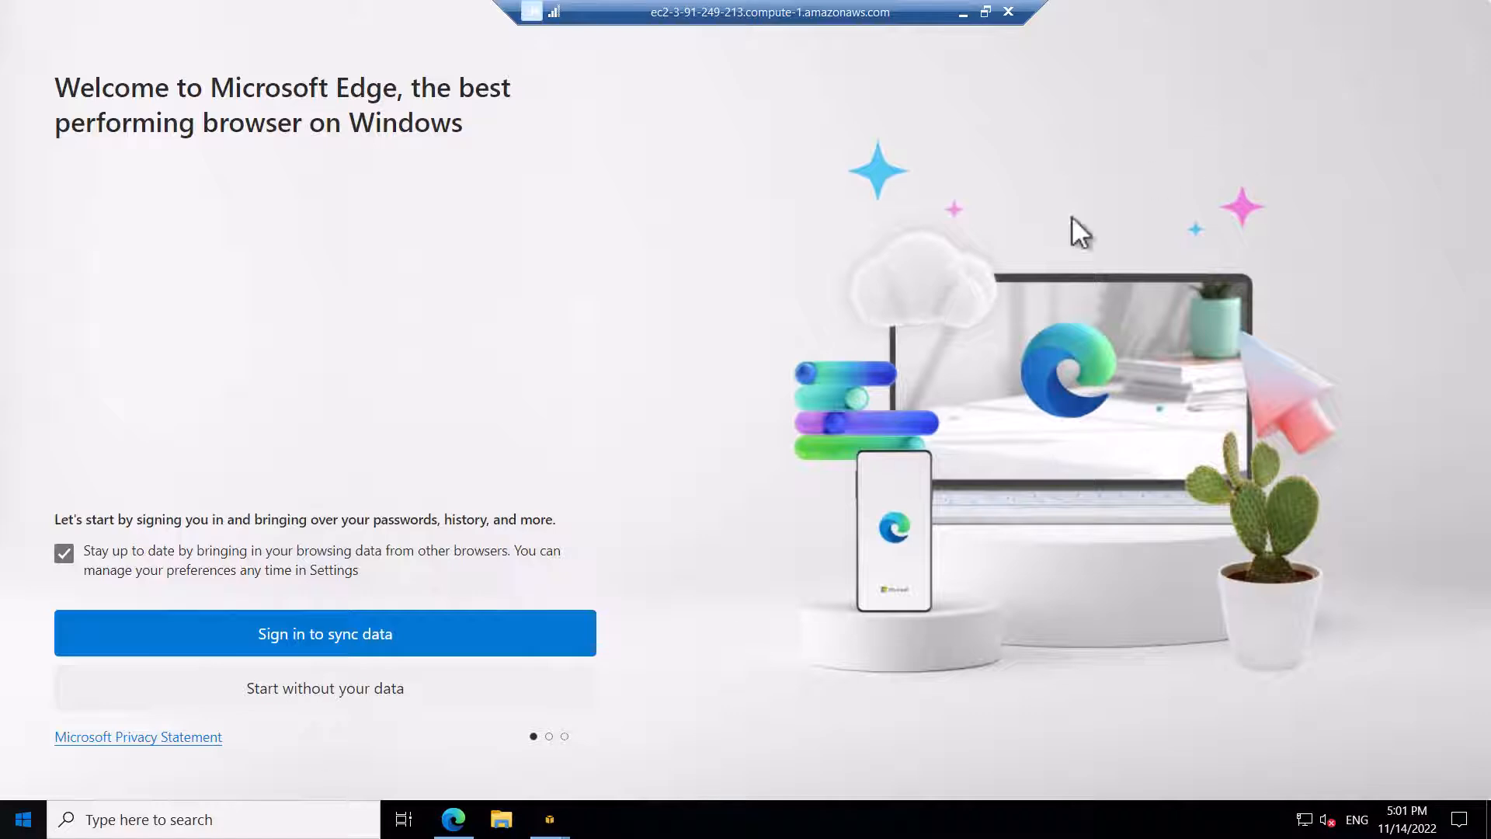
{"action": "left_click", "coordinate": [101, 811]}
{"action": "left_click", "coordinate": [39, 825]}
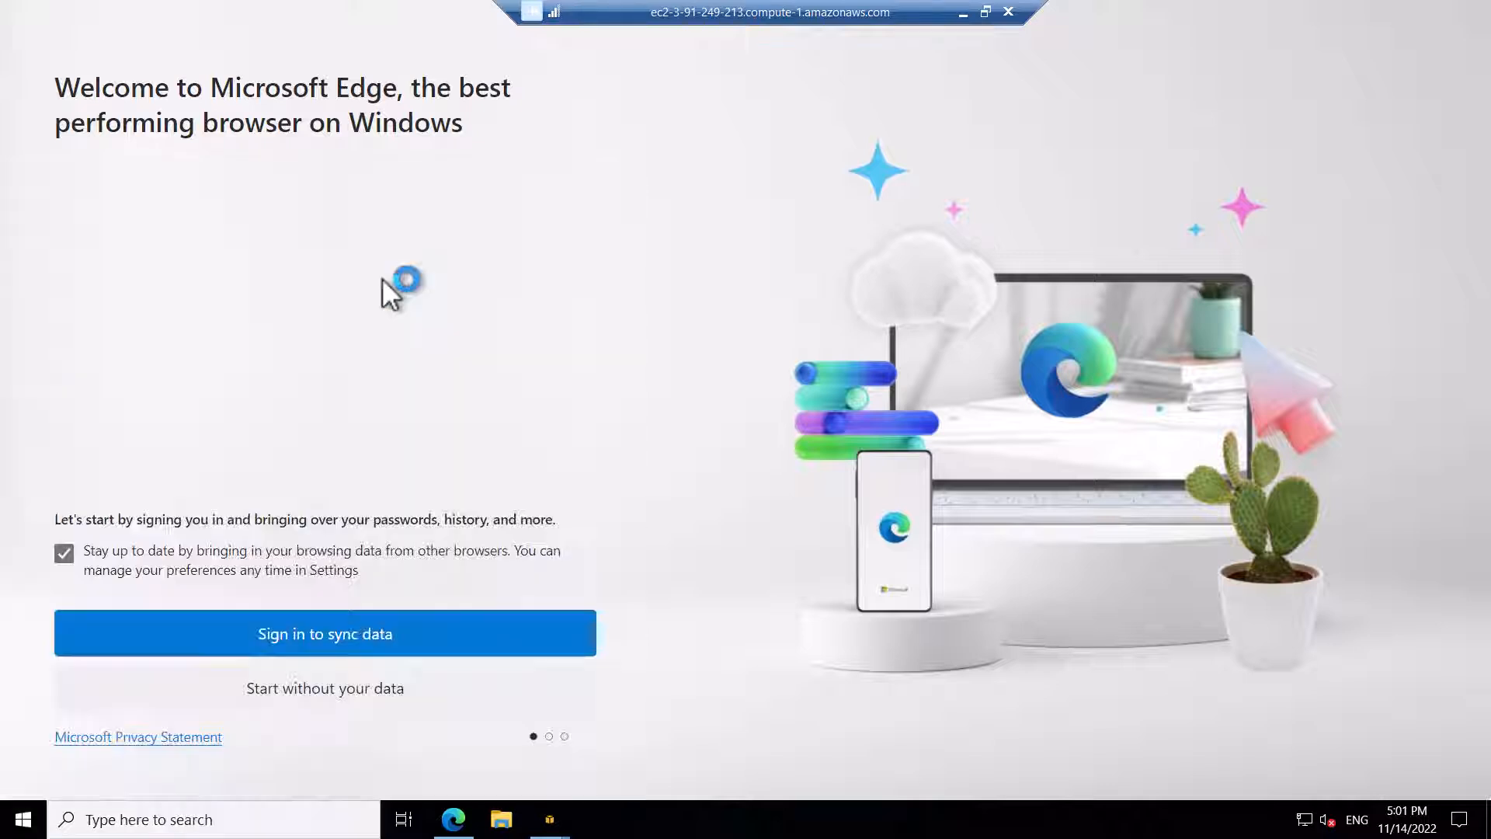
Step: Complete Edge's first-run setup without signing in or importing Google data, keep the Microsoft experience option enabled, and close the browser
{"action": "left_click", "coordinate": [338, 690]}
{"action": "left_click", "coordinate": [340, 699]}
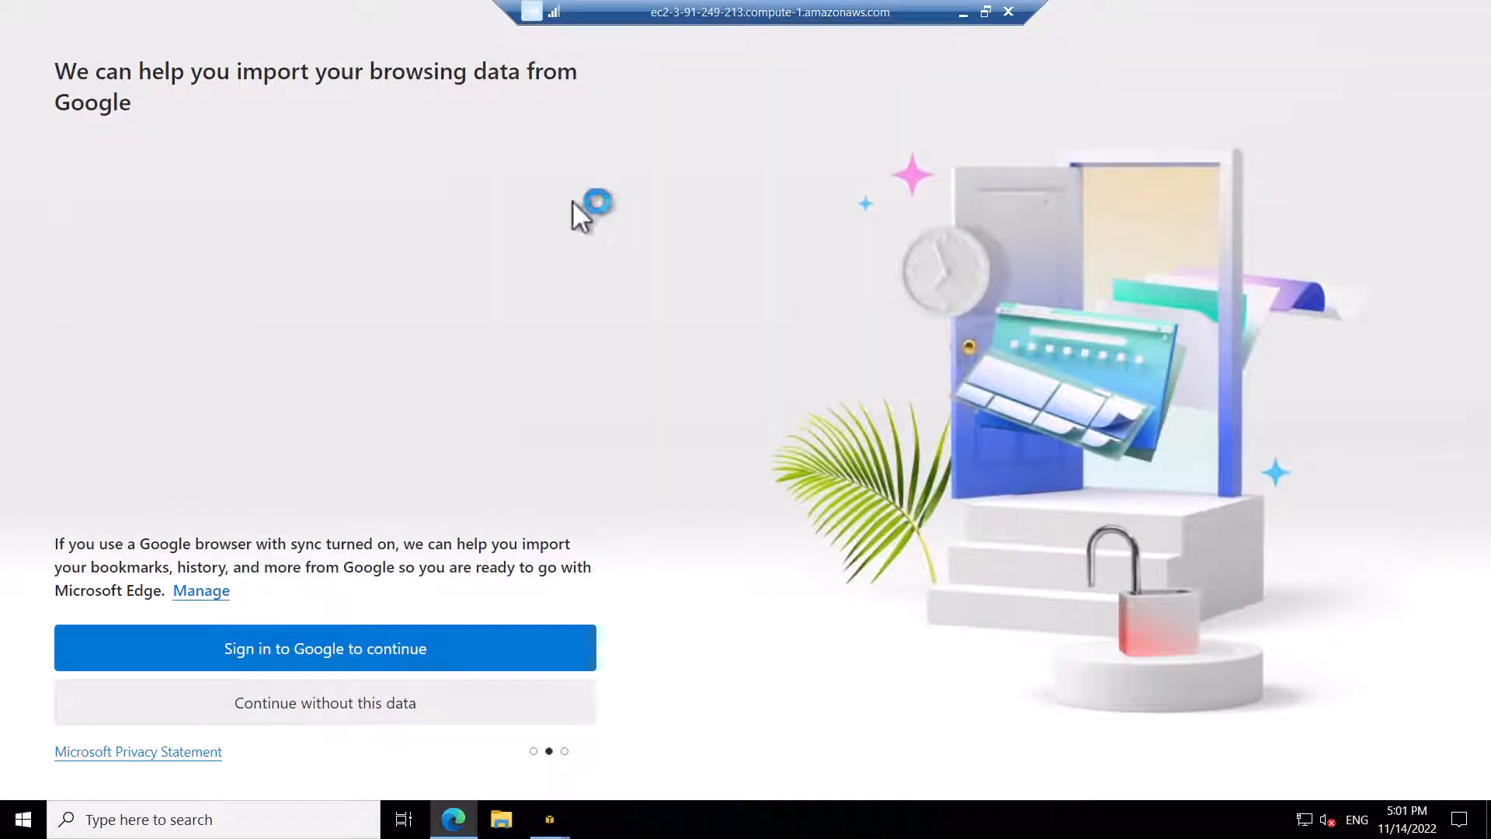
{"action": "left_click", "coordinate": [355, 719]}
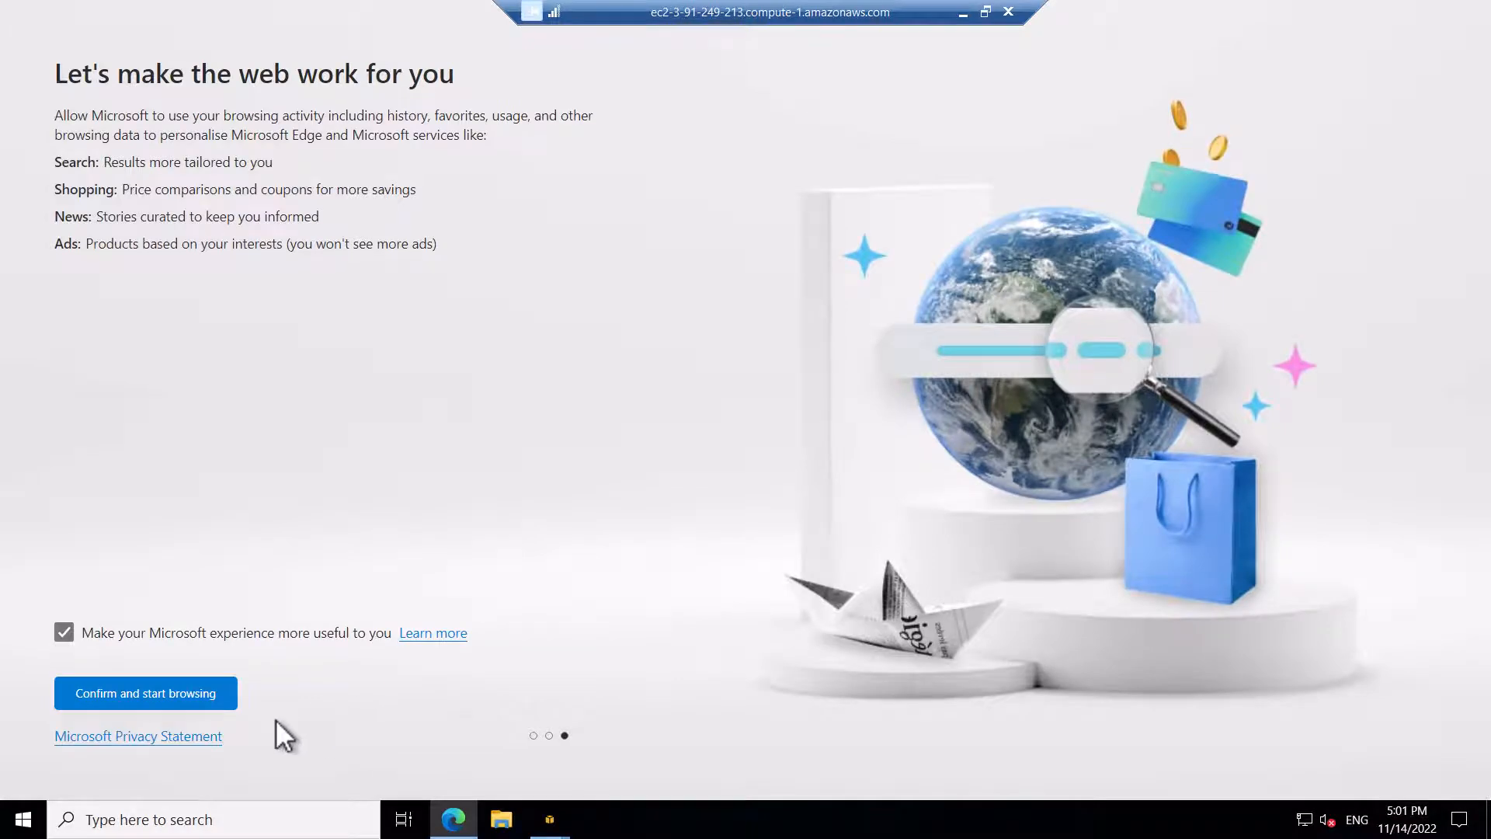
{"action": "left_click", "coordinate": [200, 720]}
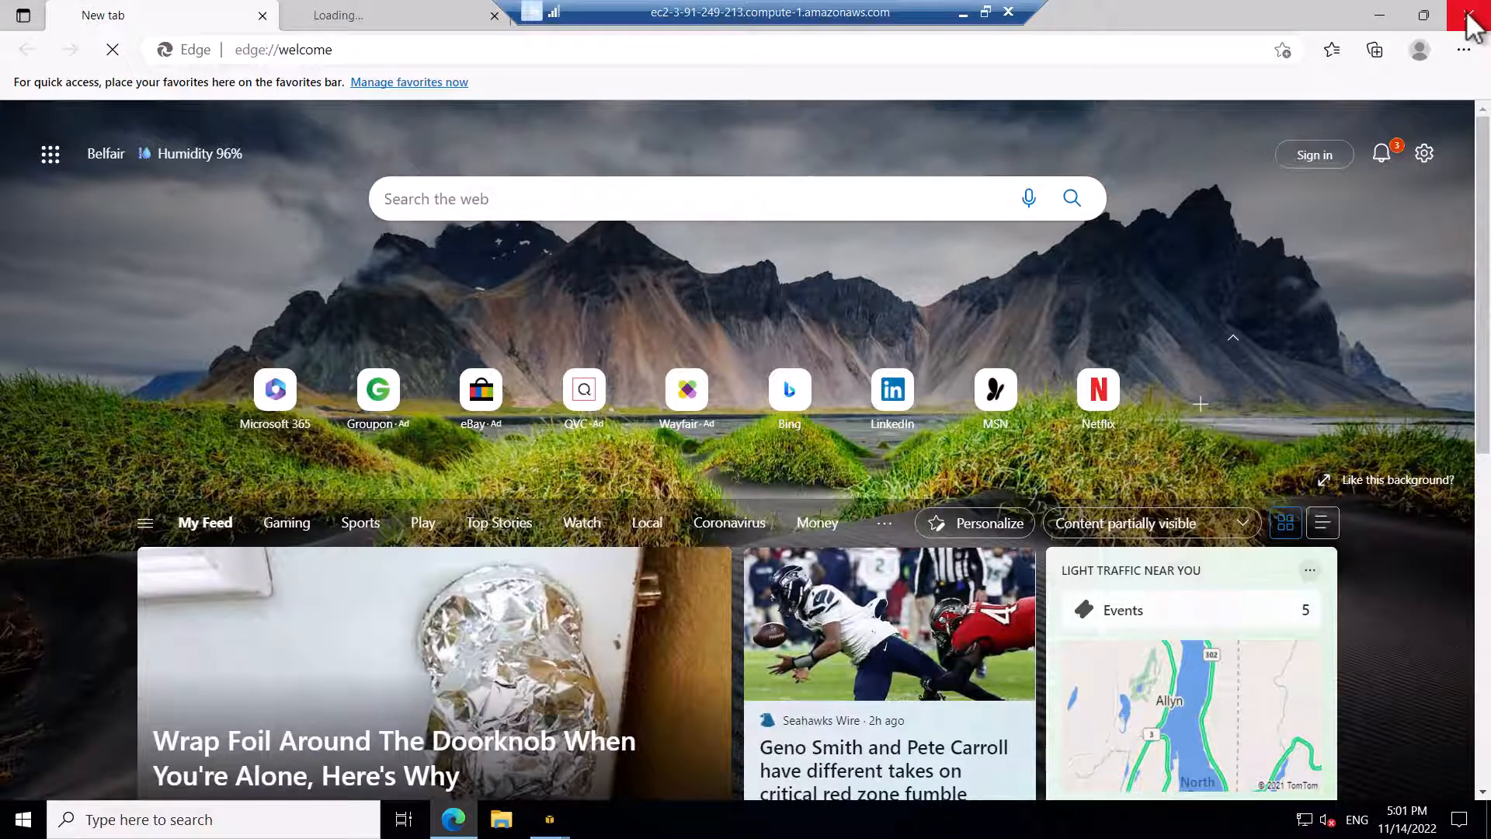
{"action": "left_click", "coordinate": [1472, 27]}
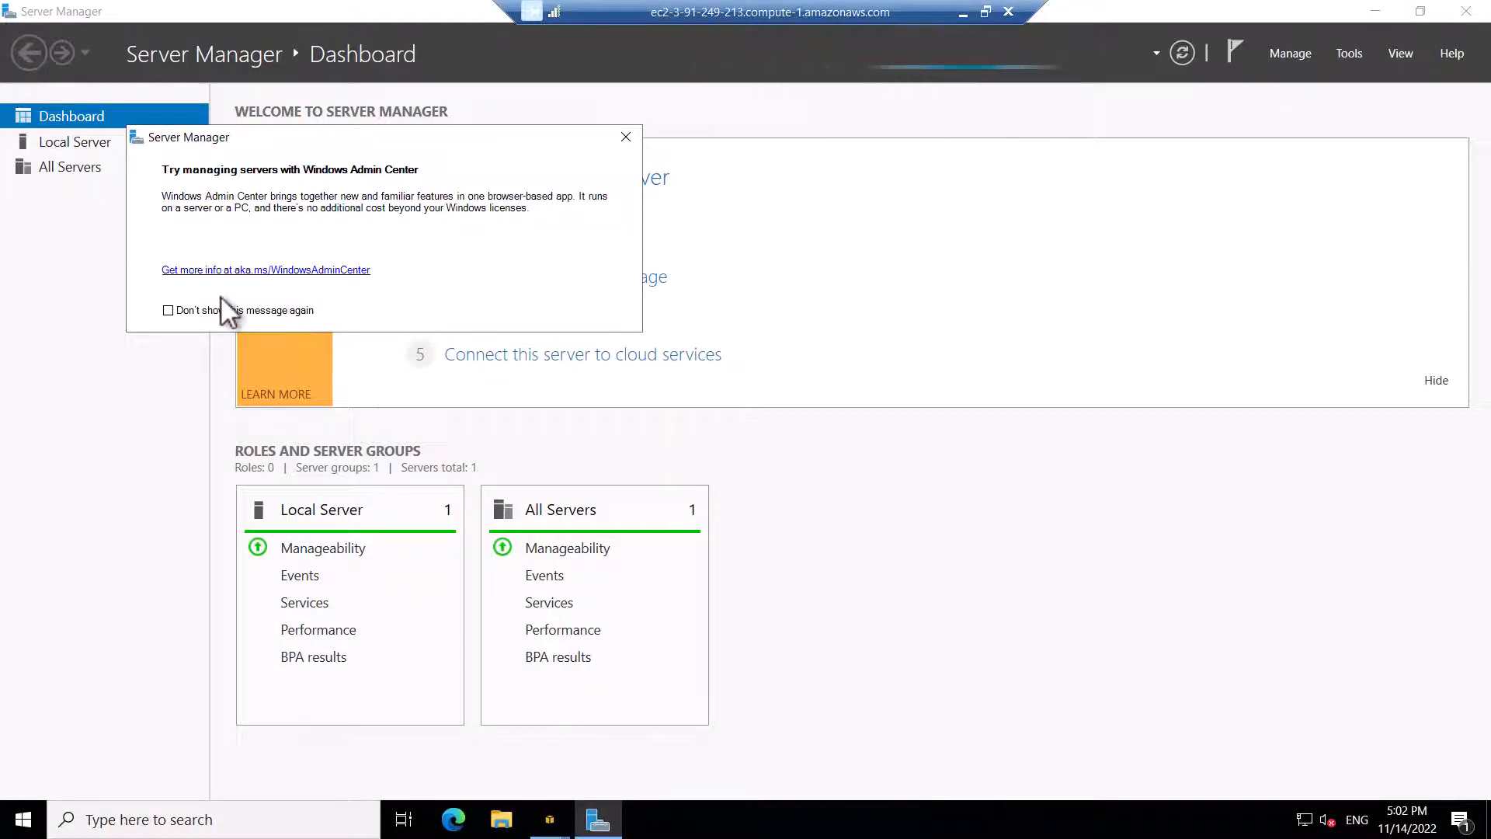
Step: In Server Manager, dismiss the Windows Admin Center message and open the Add Roles and Features Wizard once inventory collection allows it
{"action": "left_click", "coordinate": [626, 137]}
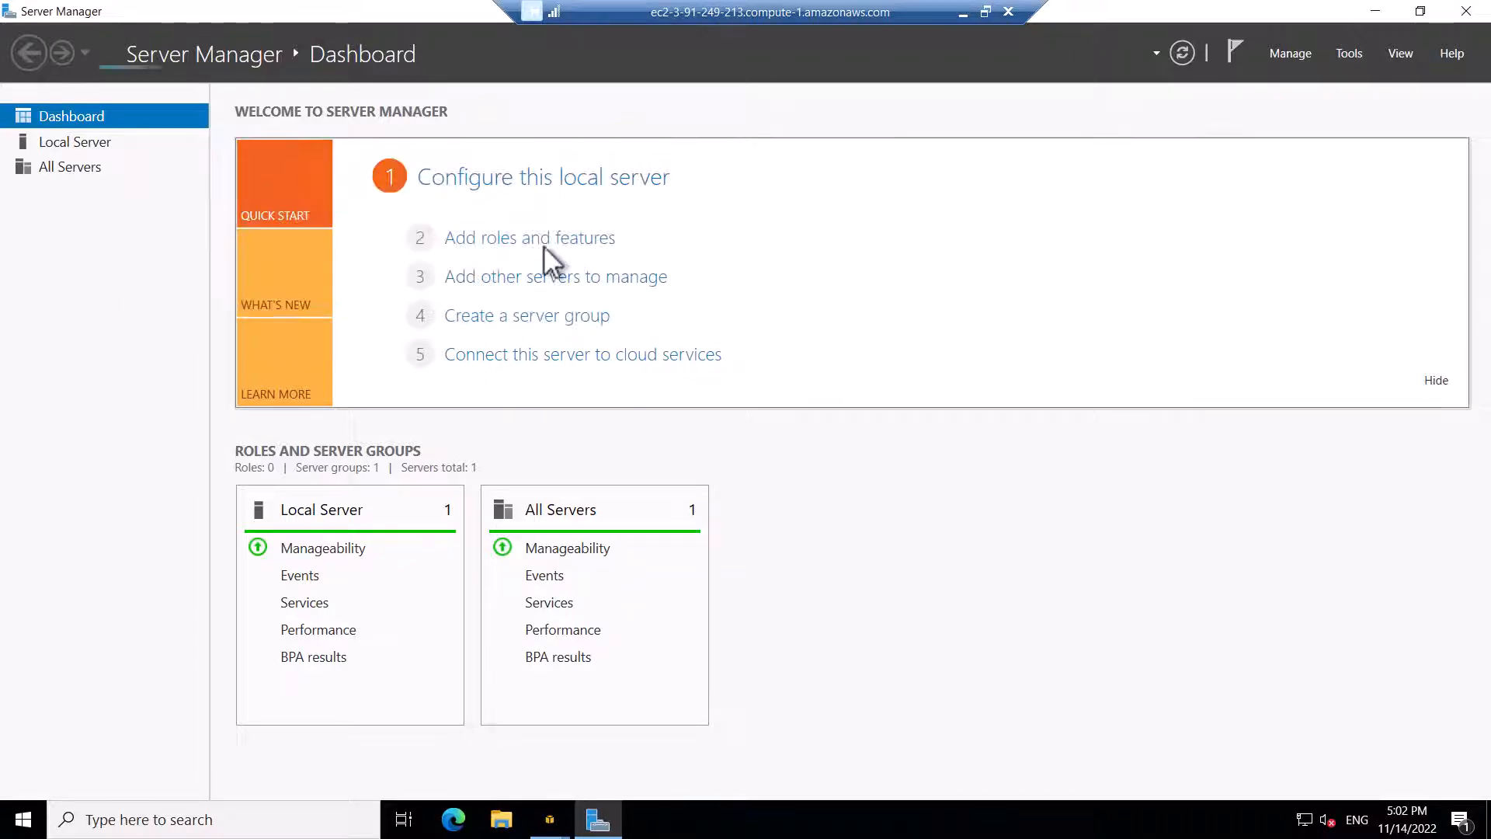
{"action": "left_click", "coordinate": [521, 240]}
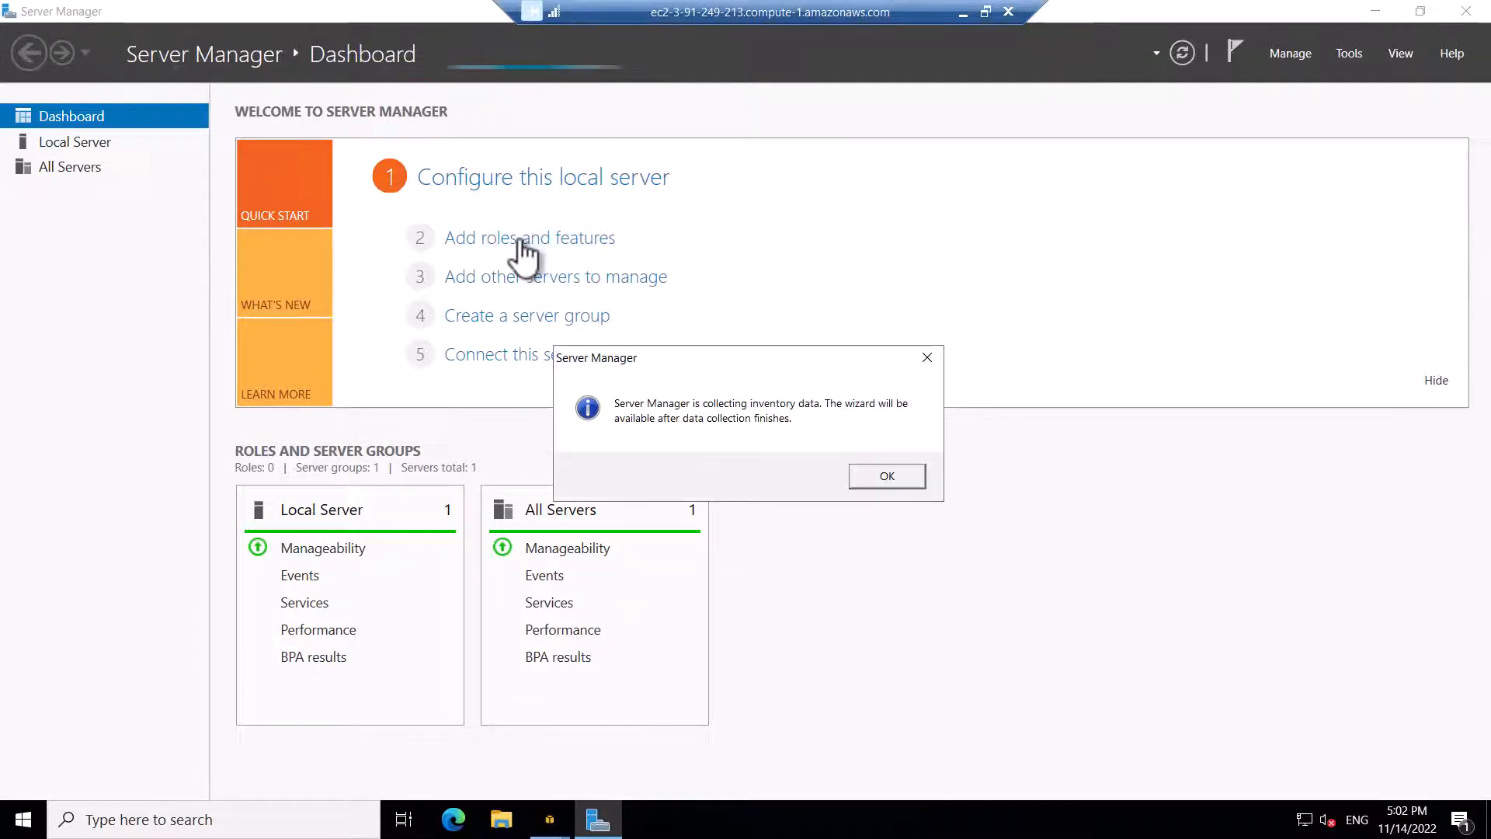
{"action": "left_click", "coordinate": [887, 477]}
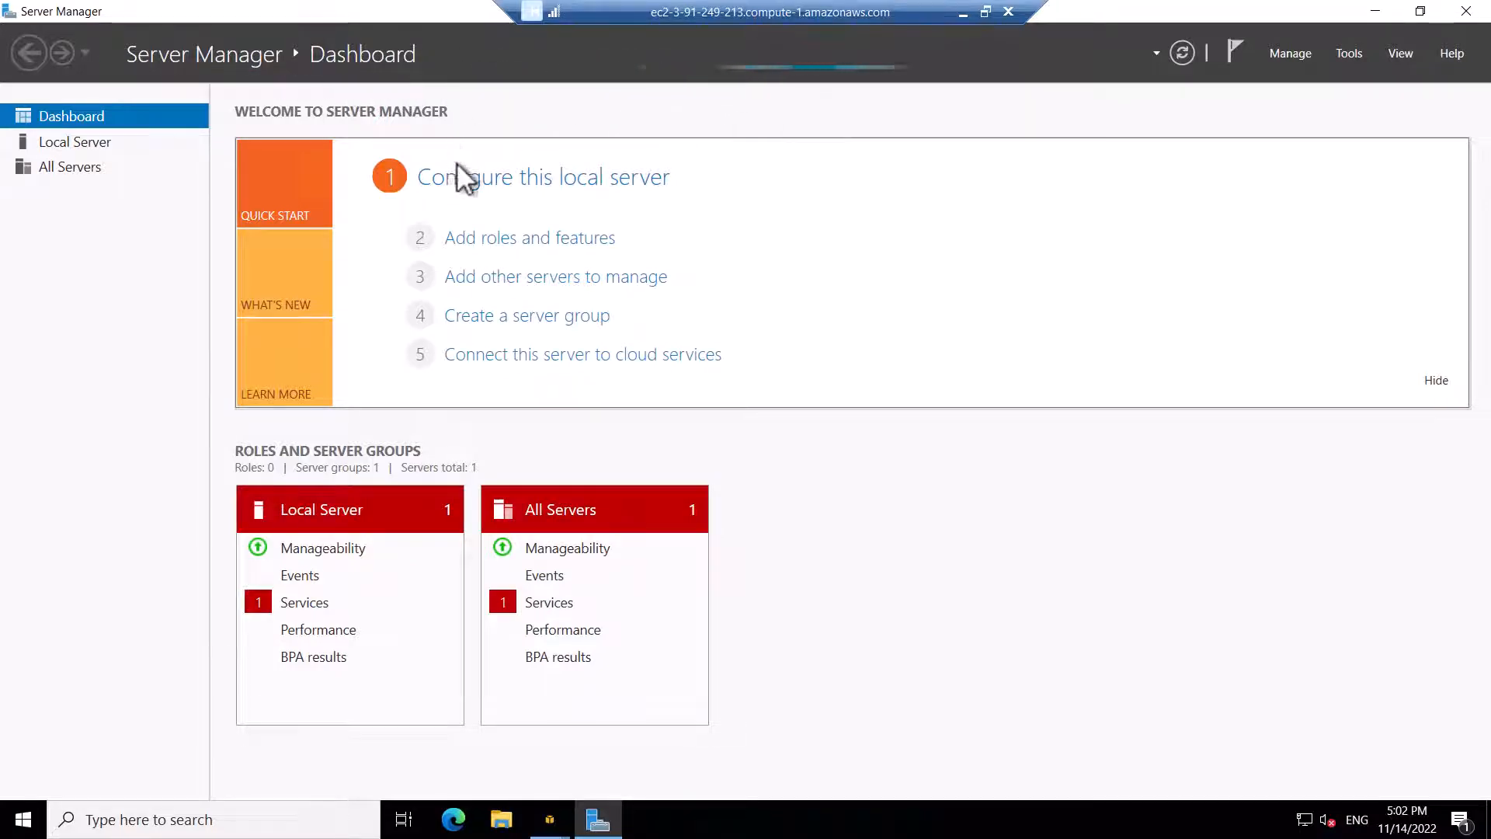
{"action": "left_click", "coordinate": [563, 236]}
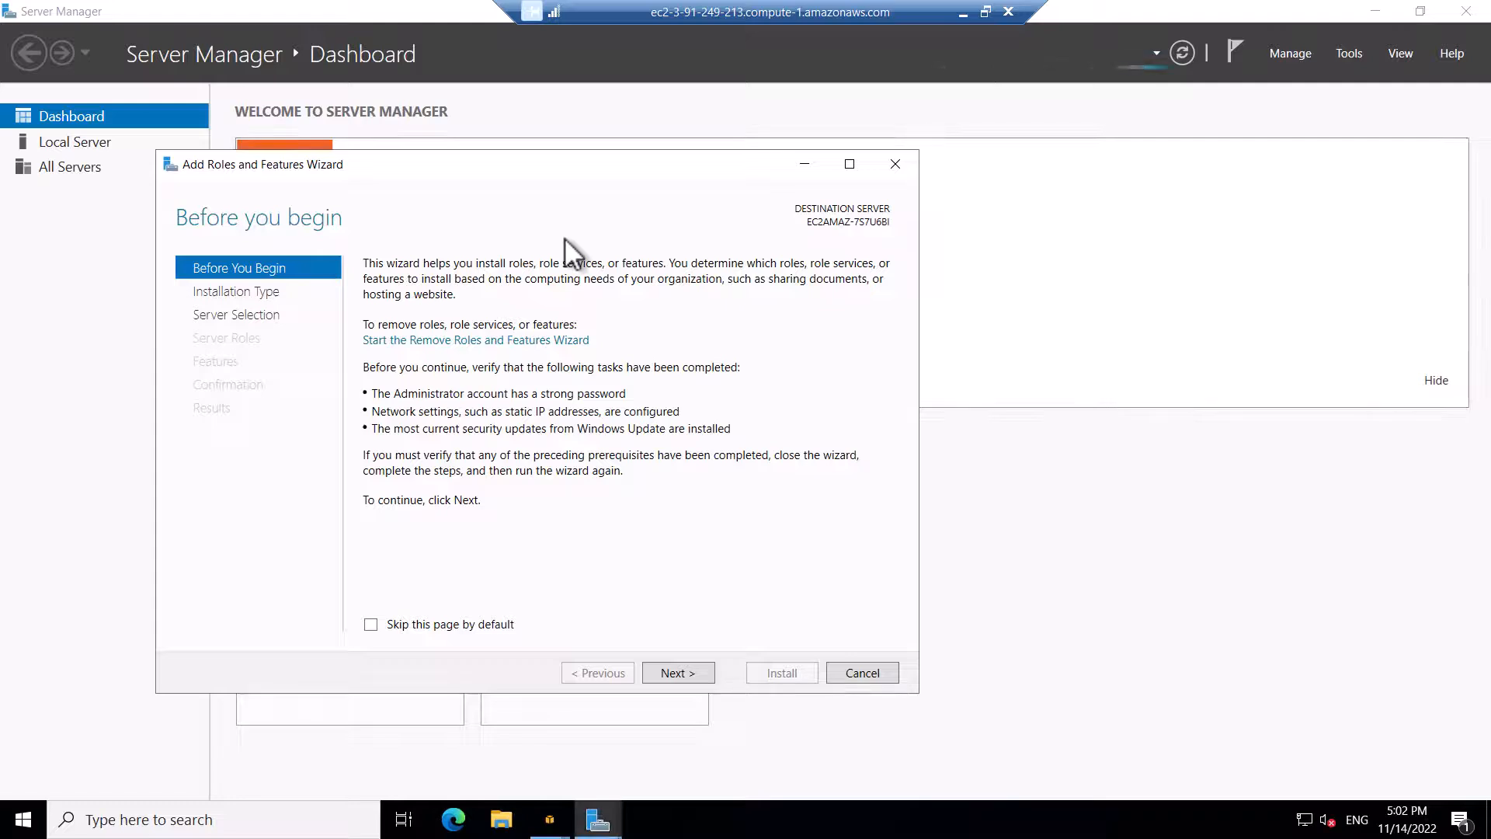
Step: Choose role-based or feature-based installation and keep EC2AMAZ-7S7U6BI from the server pool as the destination, continuing to the server roles
{"action": "left_click", "coordinate": [681, 670]}
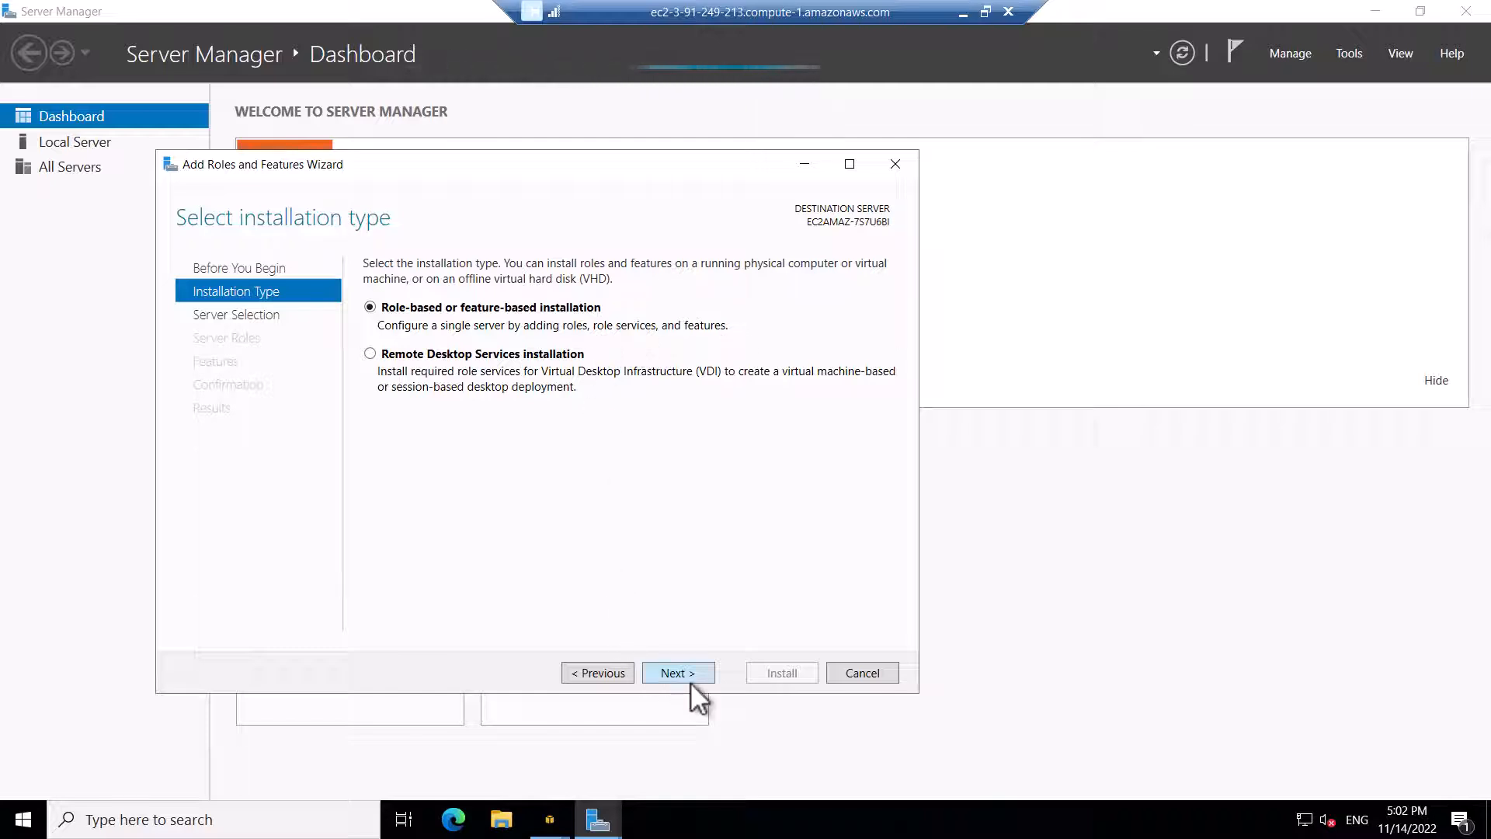
{"action": "left_click", "coordinate": [692, 672]}
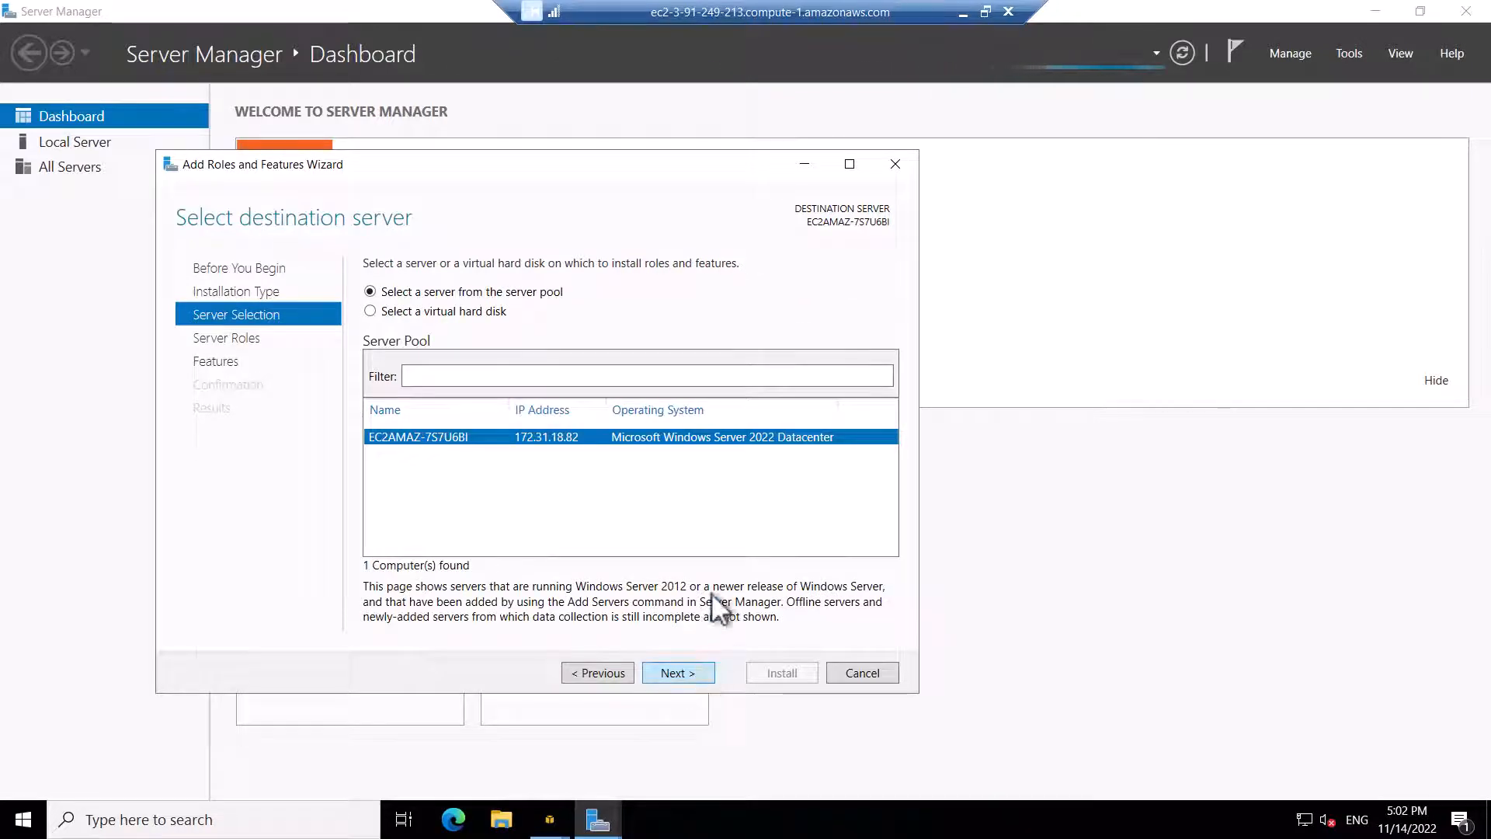
{"action": "left_click", "coordinate": [673, 671]}
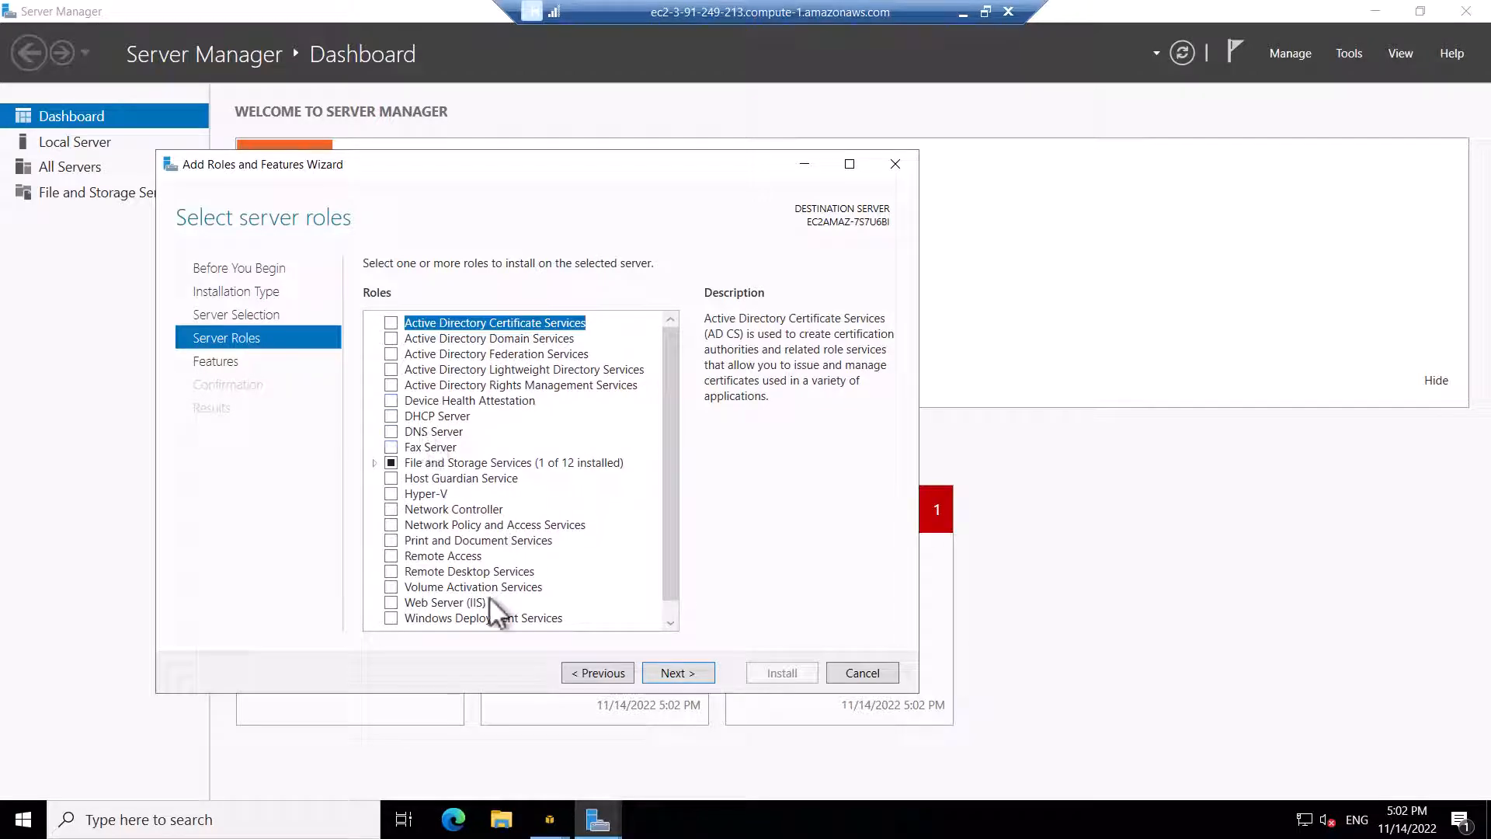
Step: Select the Web Server (IIS) role with its required management tools, keep the default features, and continue to the Web Server Role (IIS) page
{"action": "left_click", "coordinate": [391, 602]}
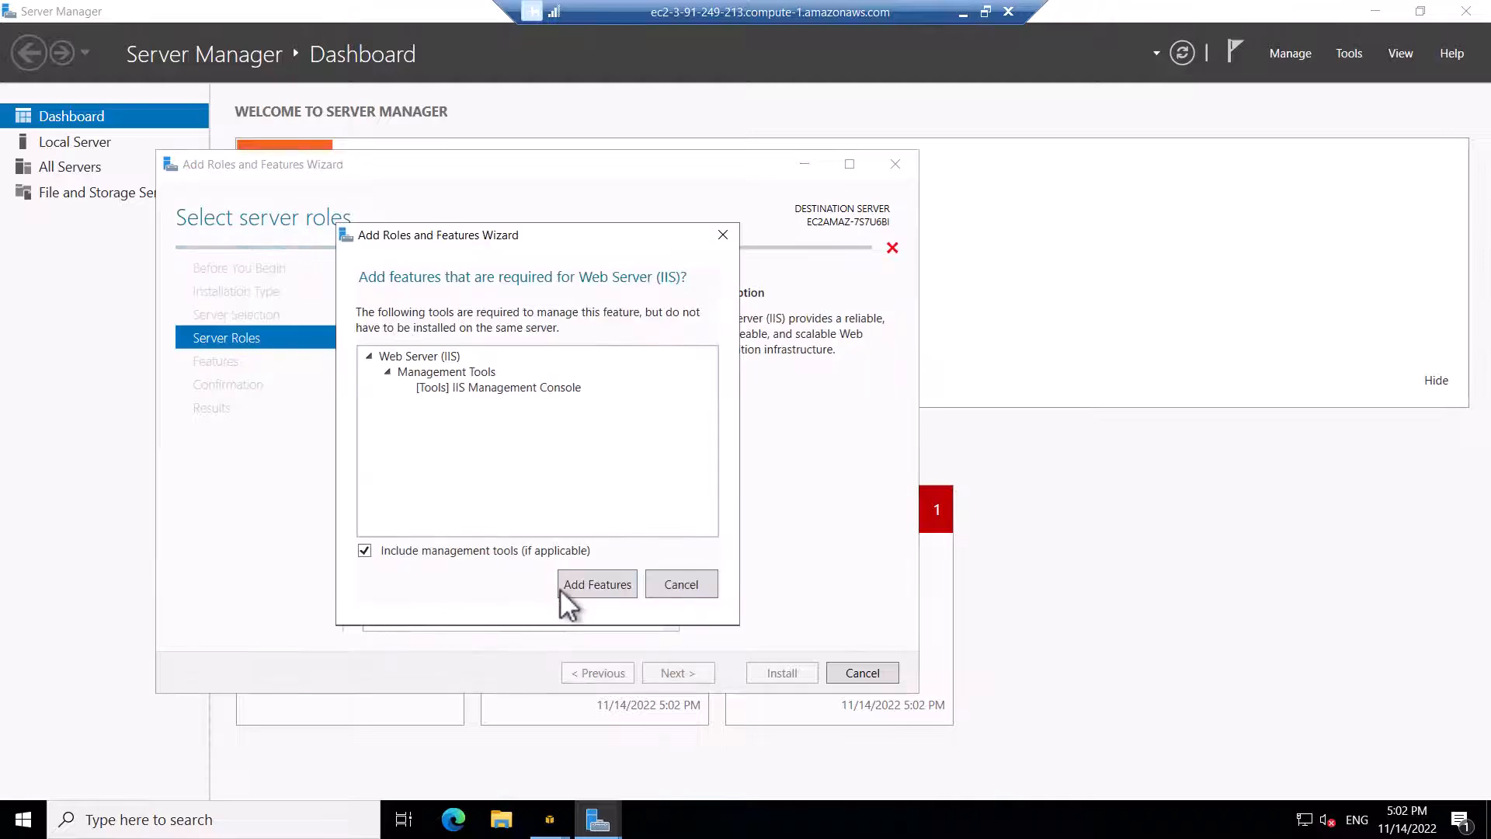
{"action": "left_click", "coordinate": [563, 589]}
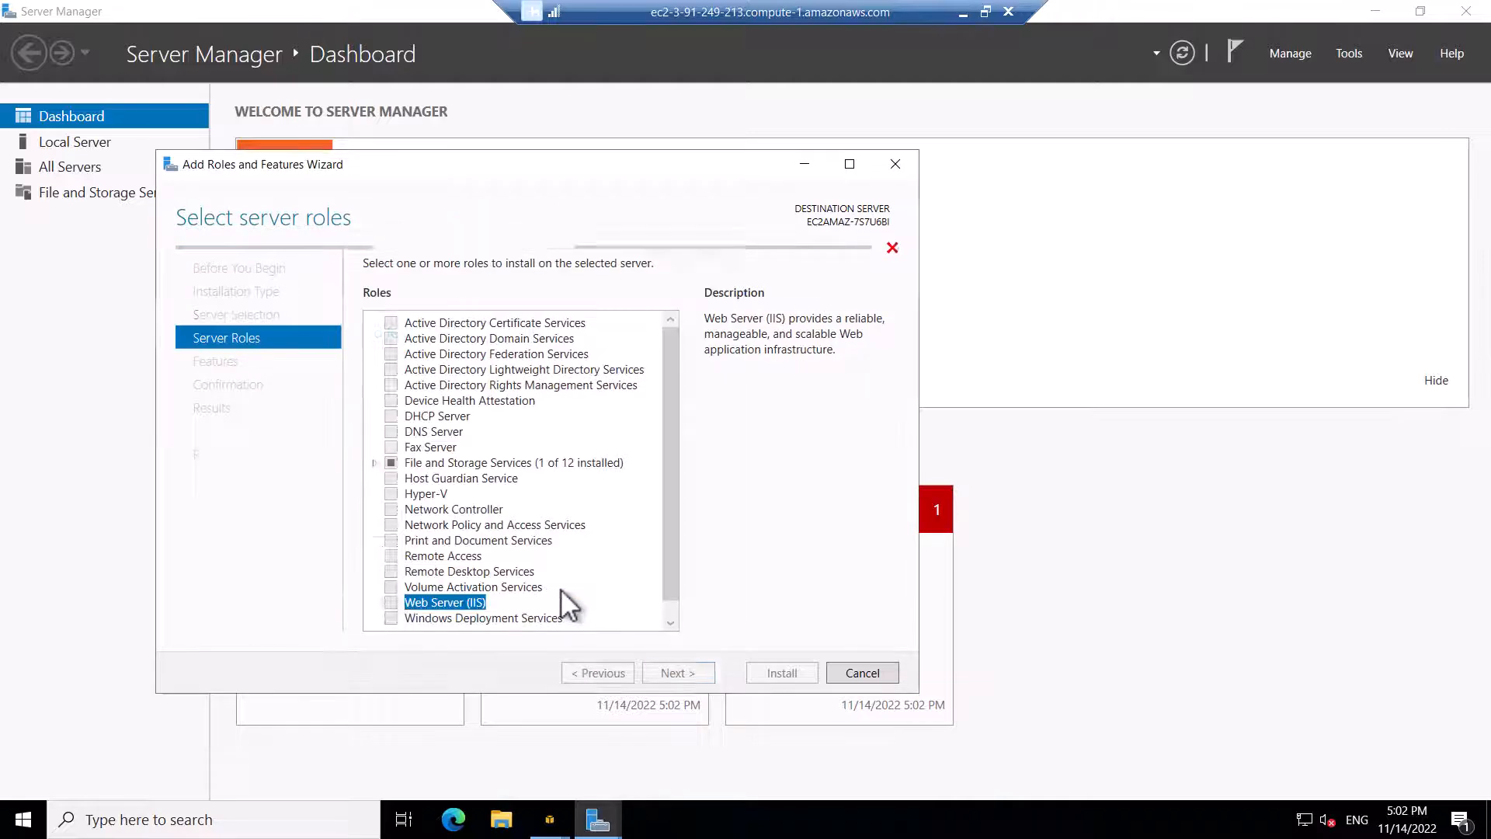
{"action": "left_click", "coordinate": [679, 674]}
{"action": "left_click", "coordinate": [693, 675]}
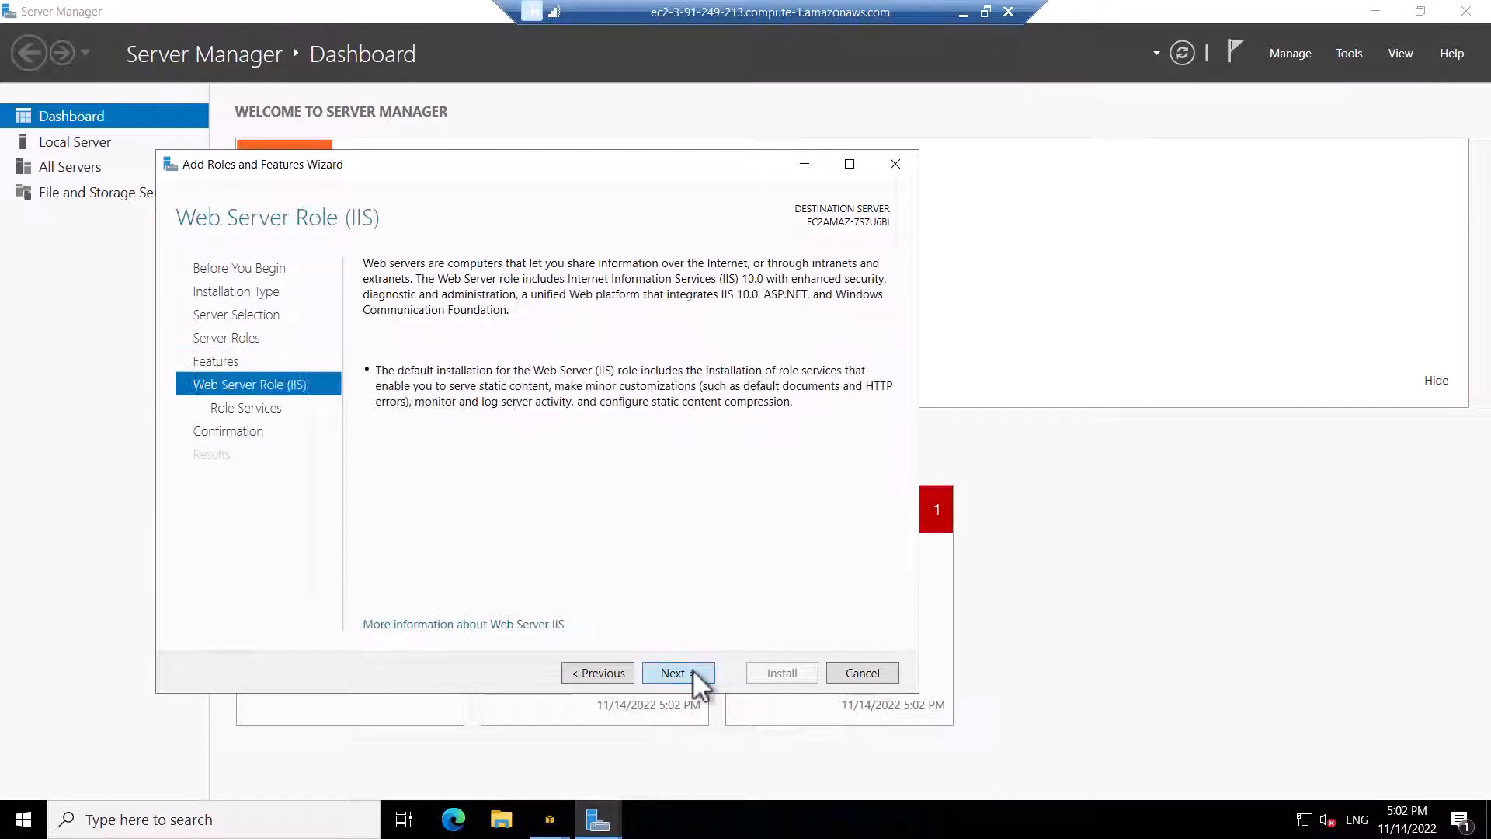
Step: Keep the default Web Server role services, leave automatic restart disabled, and start installing the IIS role
{"action": "left_click", "coordinate": [699, 675]}
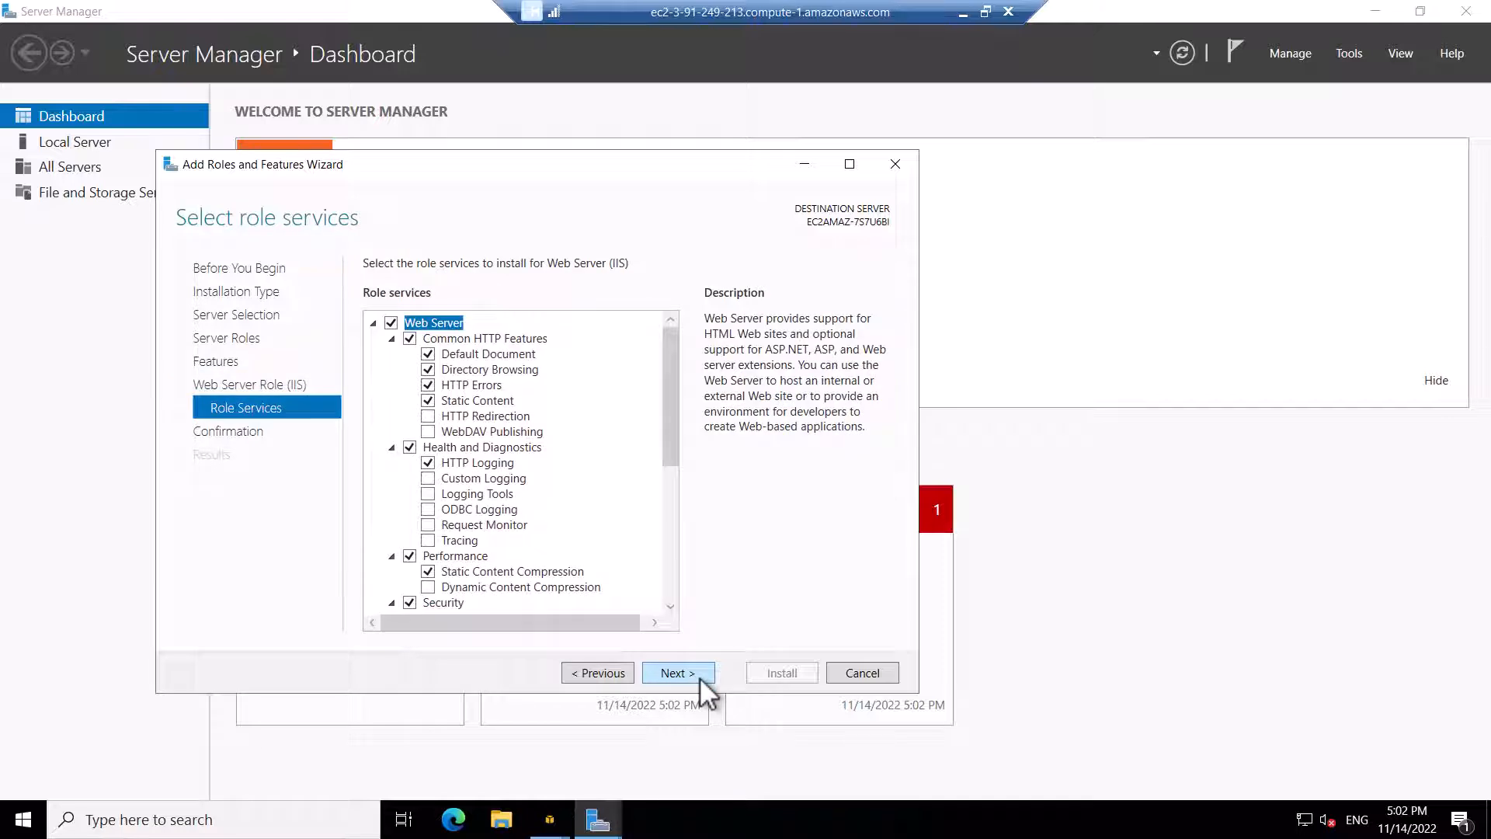
{"action": "left_click", "coordinate": [699, 676]}
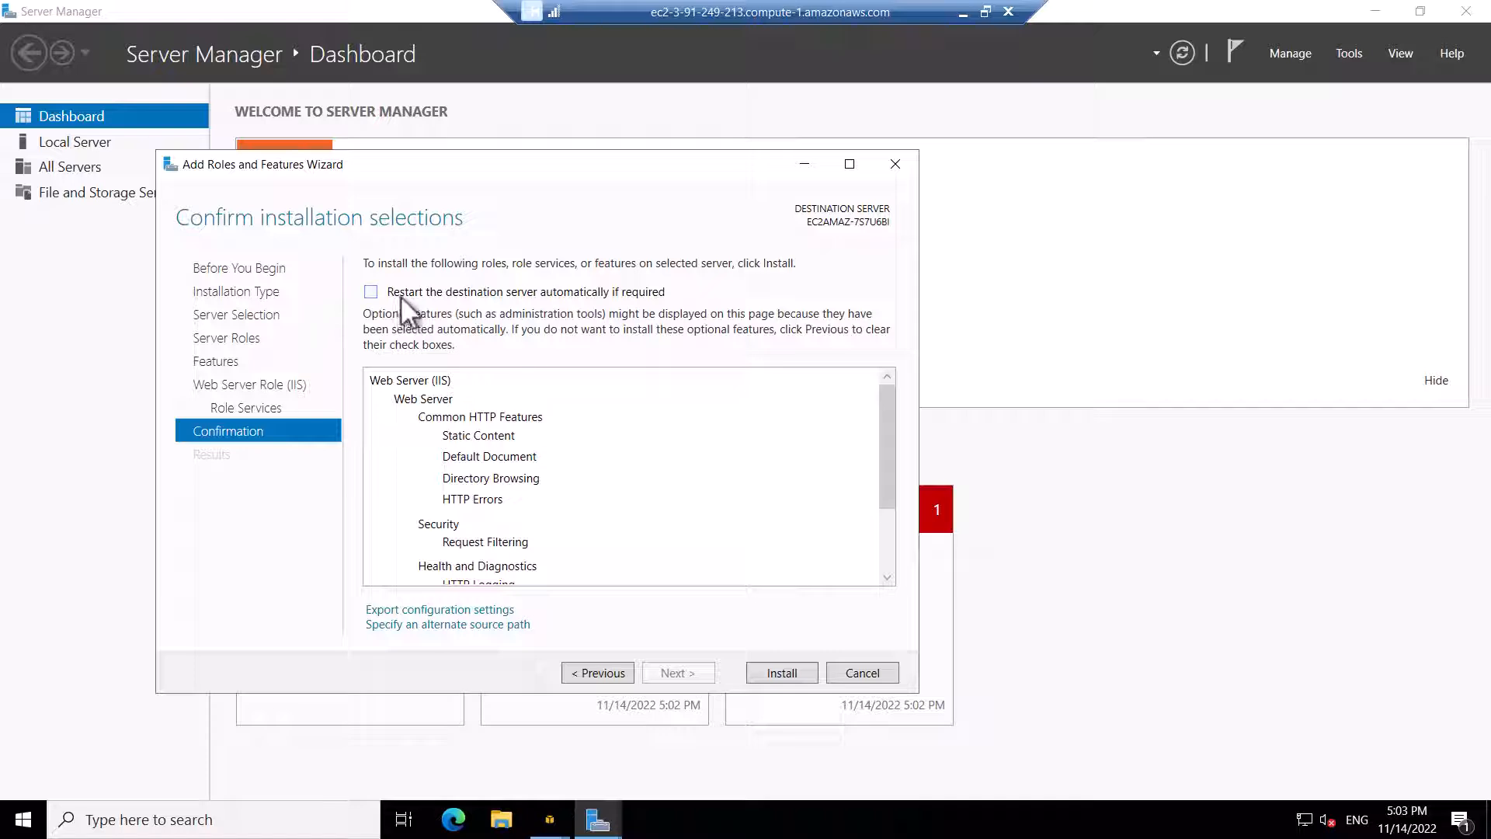
{"action": "left_click", "coordinate": [782, 672]}
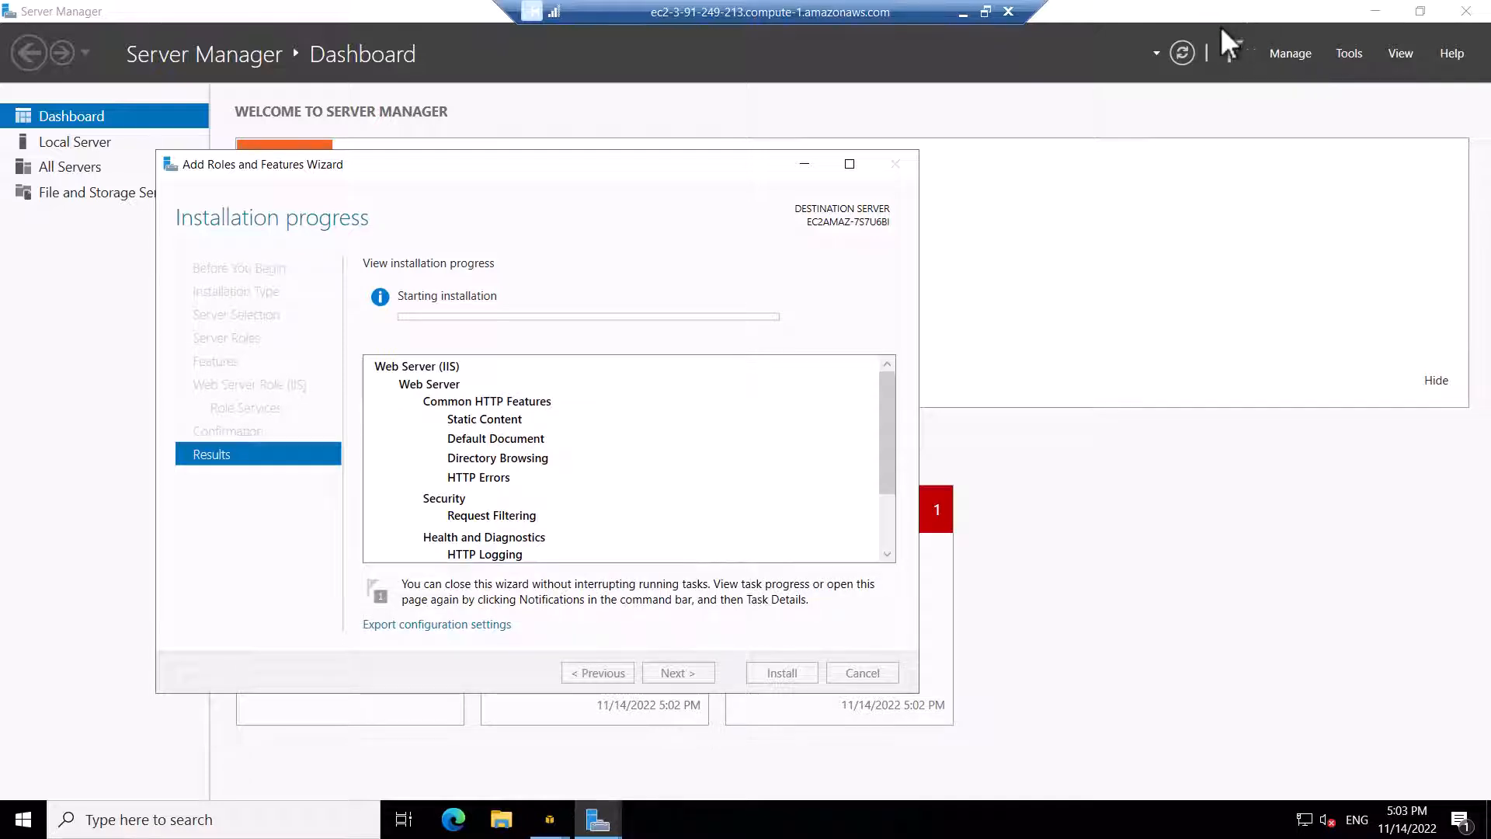
Step: Follow the feature installation in the notifications, close the wizard once it finishes, and clear the completed task's notification
{"action": "left_click", "coordinate": [1246, 64]}
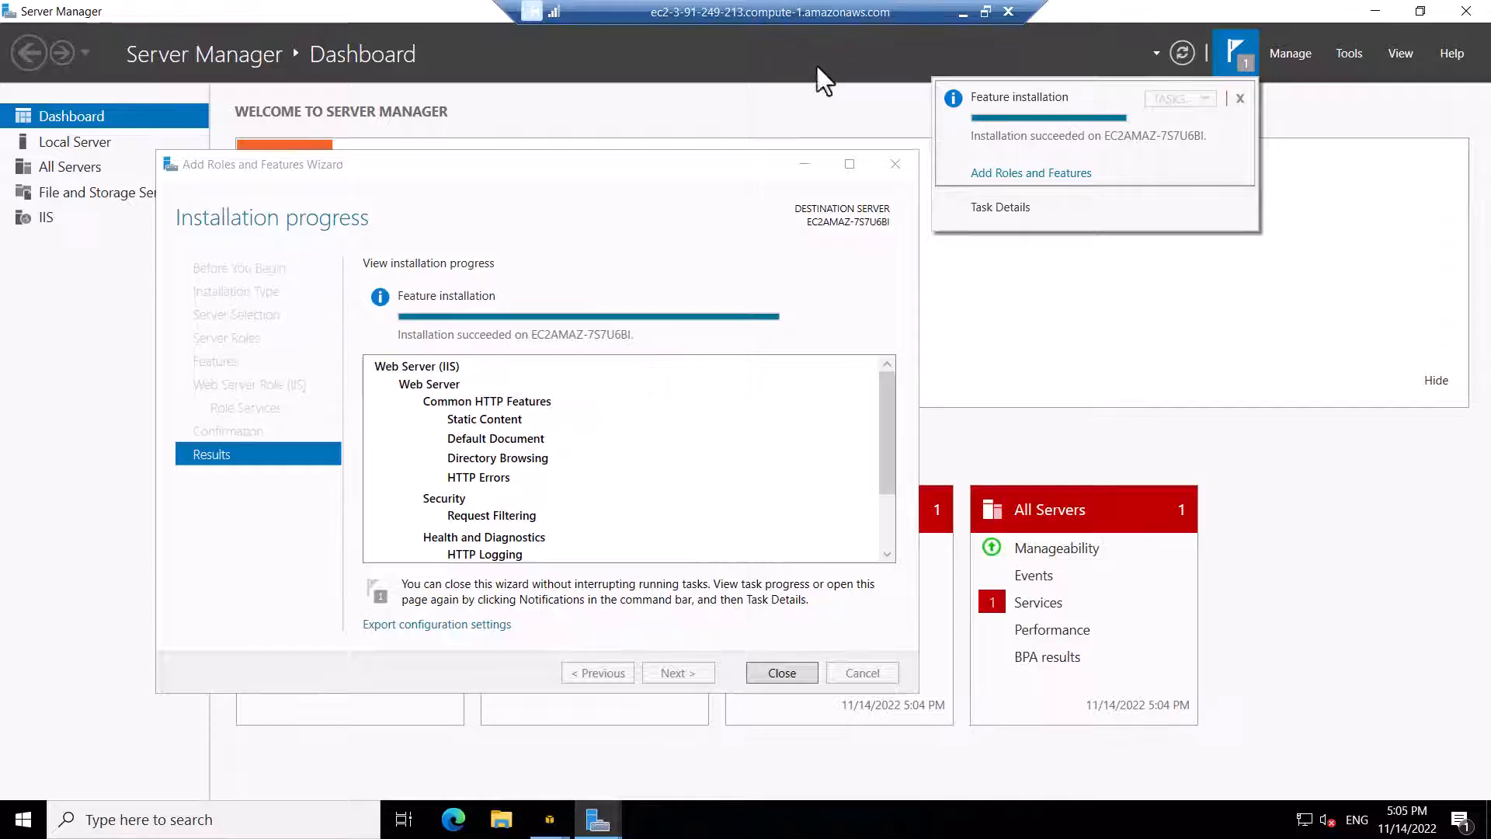
{"action": "left_click", "coordinate": [790, 671]}
{"action": "left_click", "coordinate": [792, 670]}
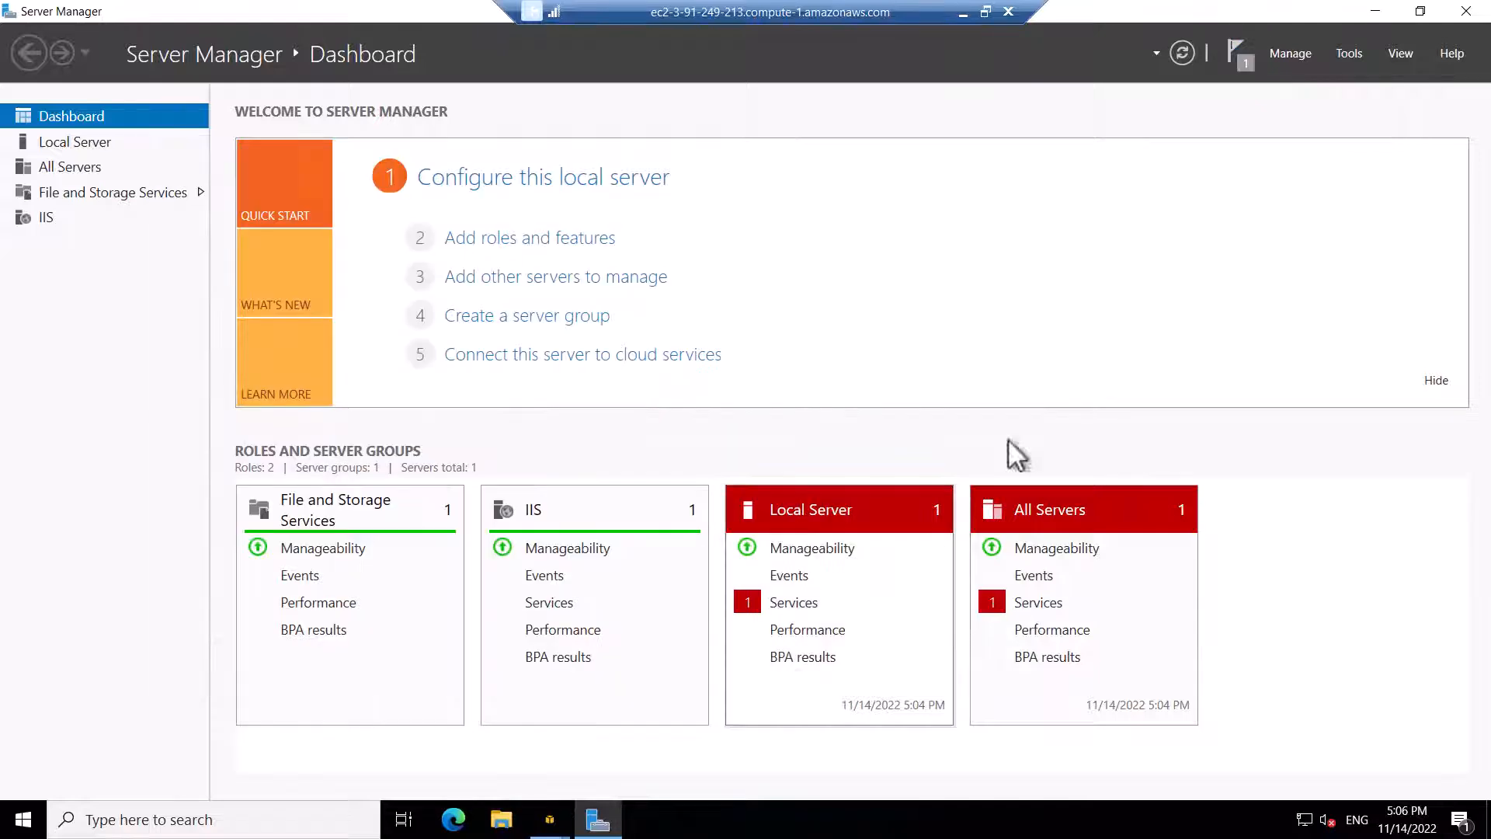
{"action": "left_click", "coordinate": [1237, 61]}
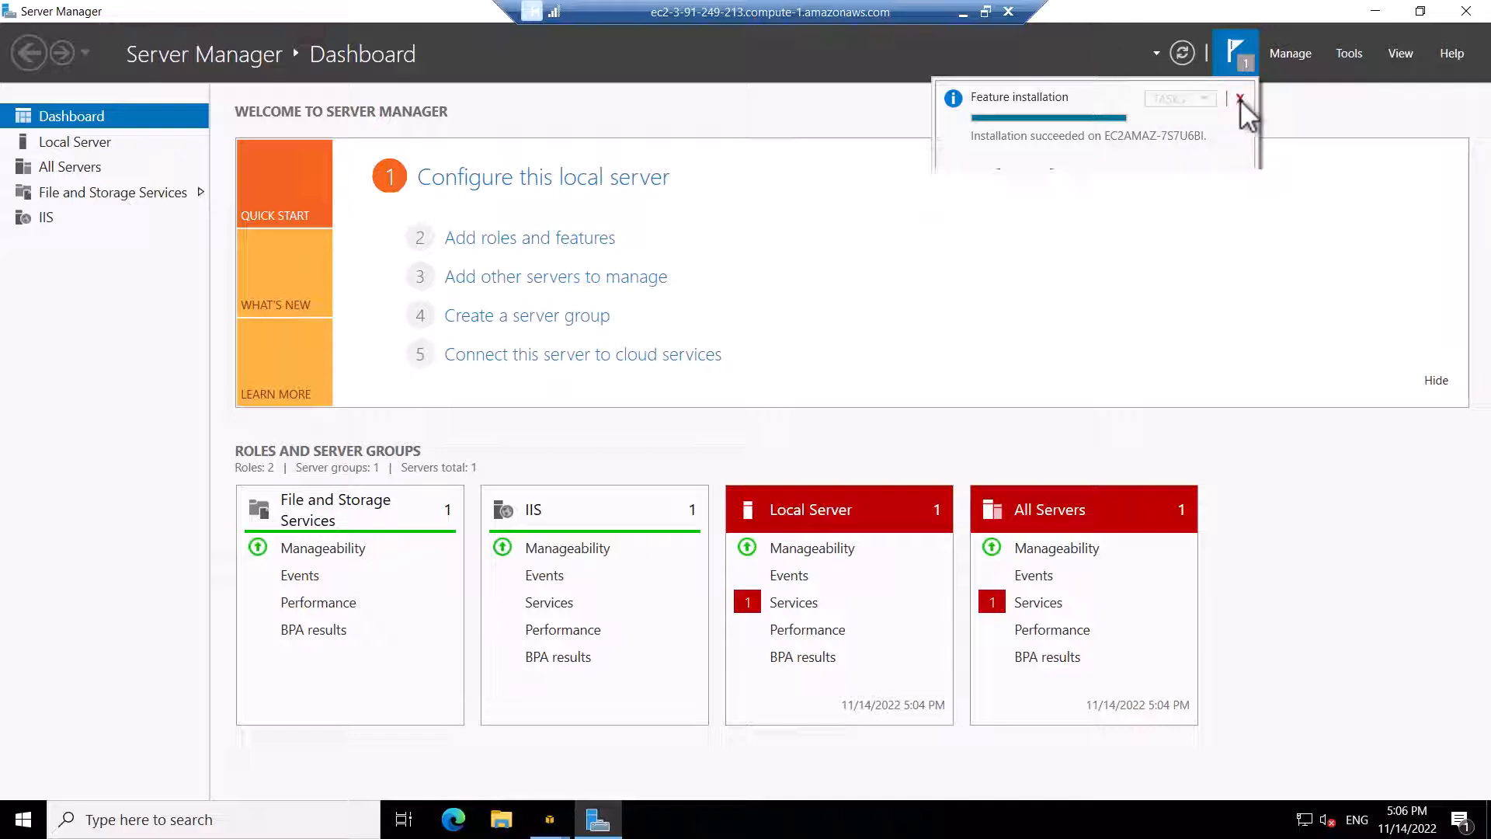
{"action": "left_click", "coordinate": [1241, 99]}
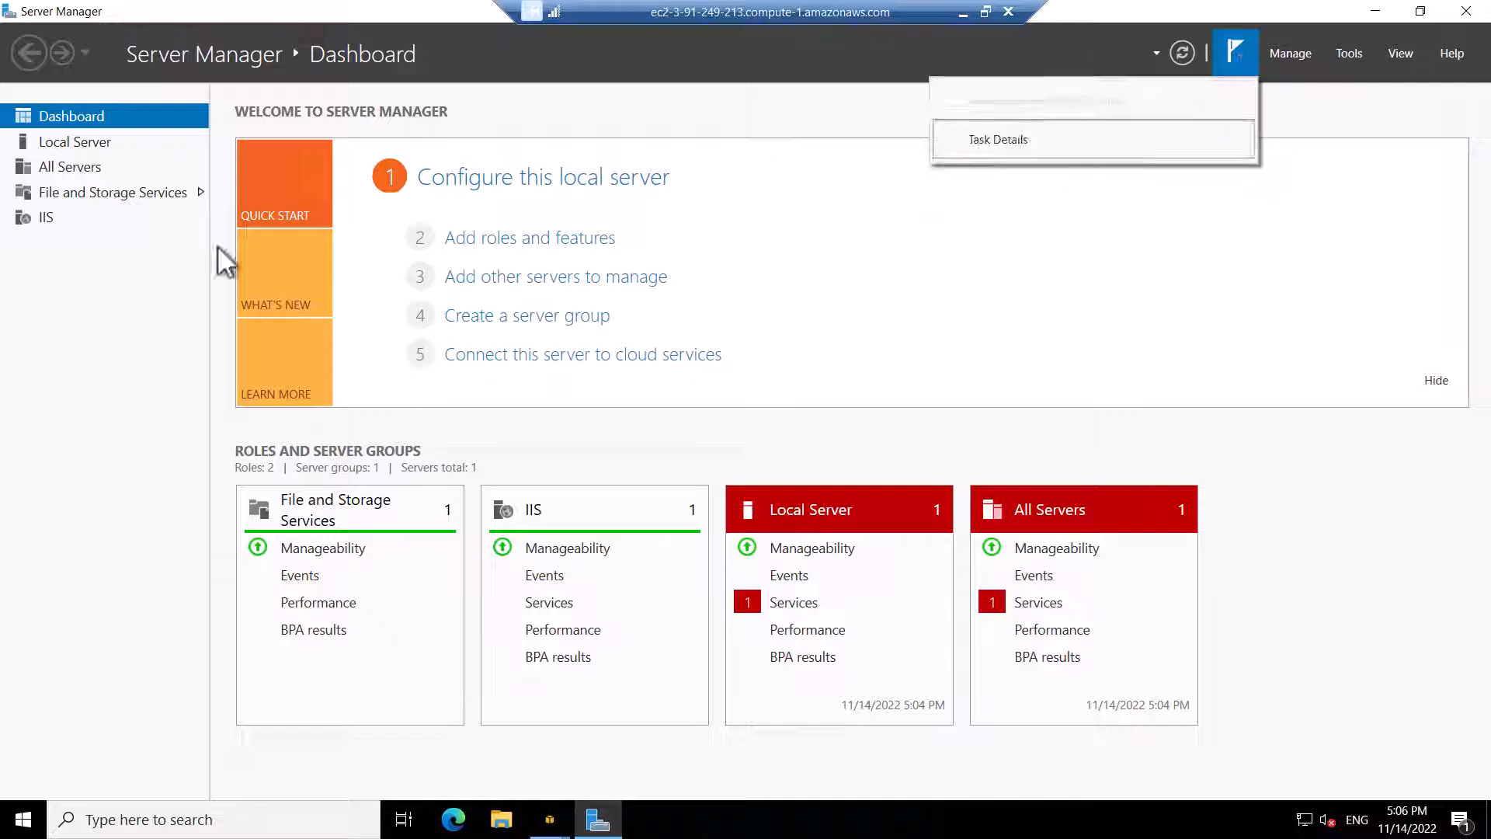
Step: Show the IIS server page in Server Manager and launch Internet Information Services (IIS) Manager
{"action": "left_click", "coordinate": [40, 219]}
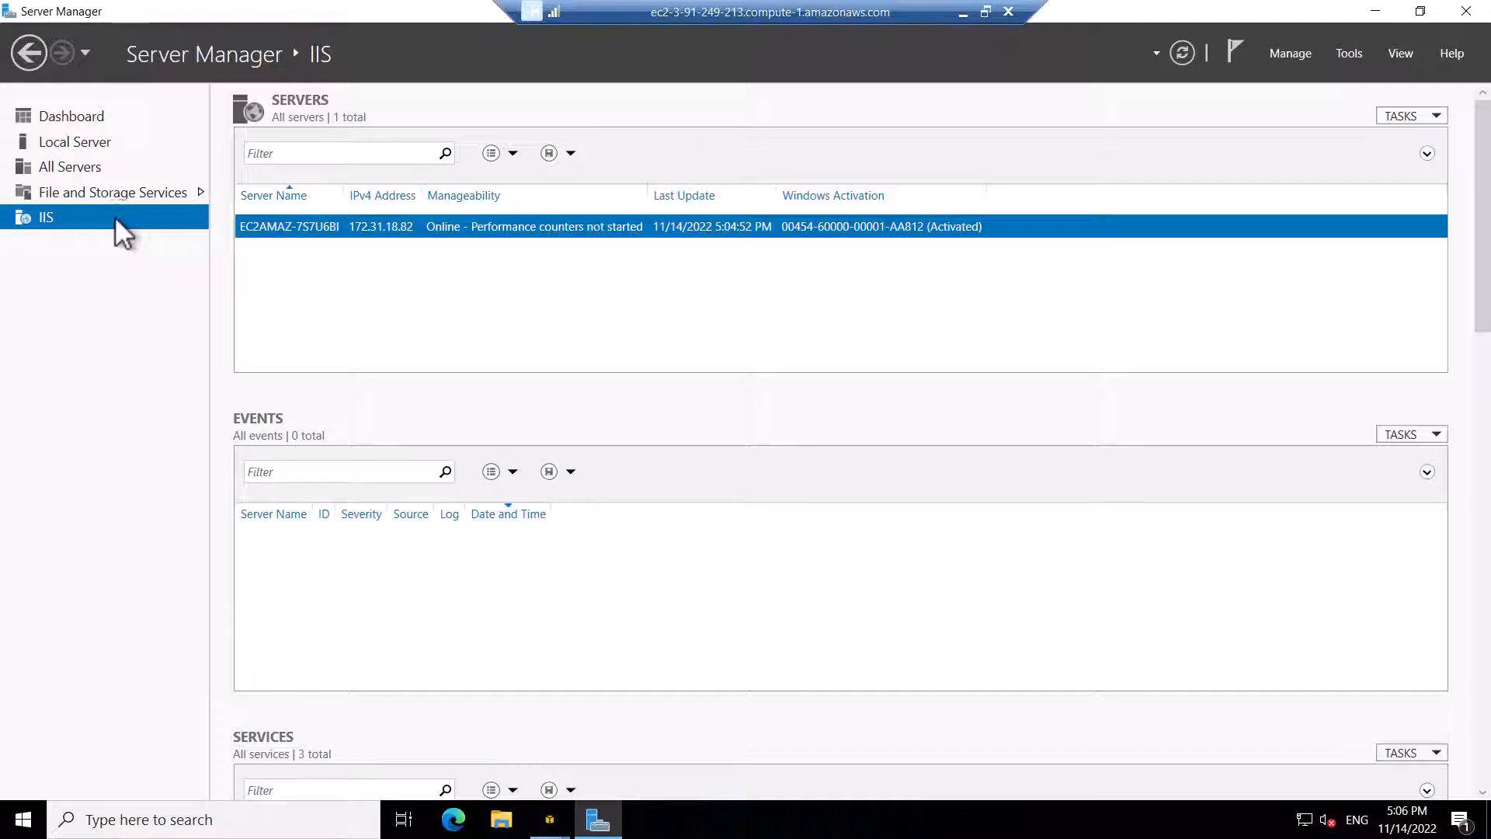
{"action": "right_click", "coordinate": [408, 240]}
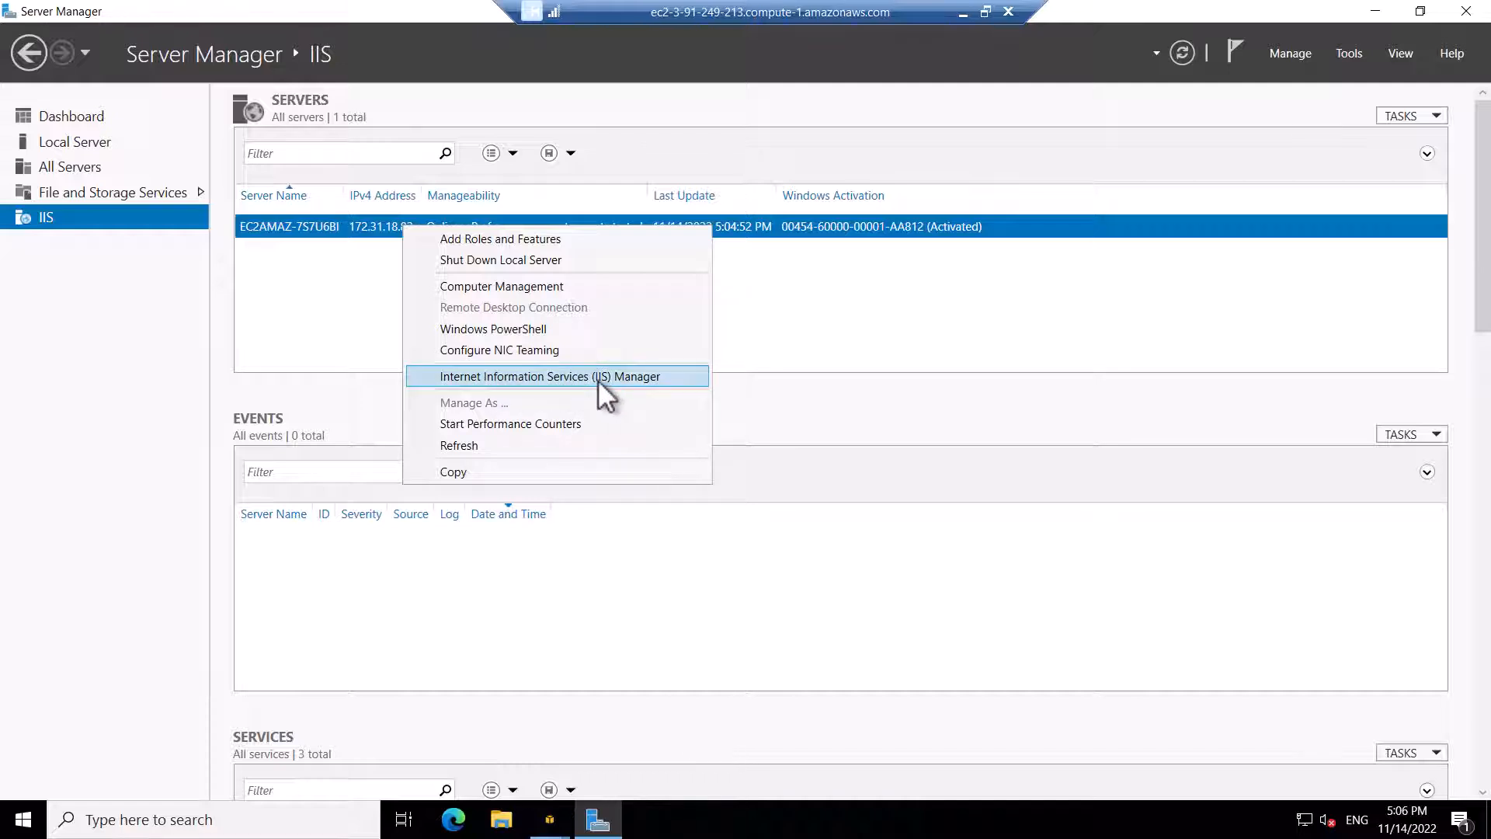
{"action": "left_click", "coordinate": [1349, 52]}
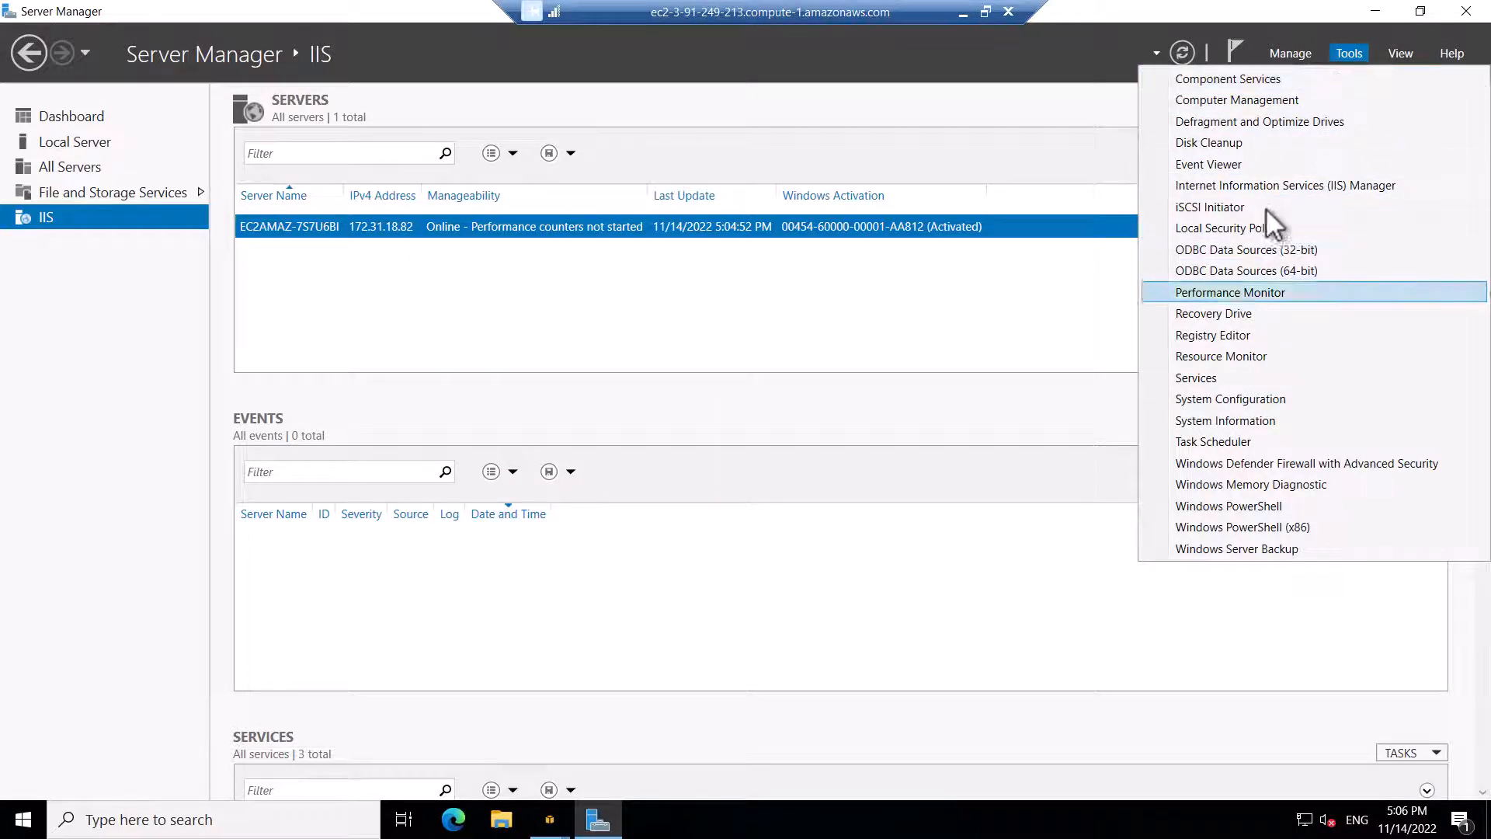
{"action": "left_click", "coordinate": [1265, 185]}
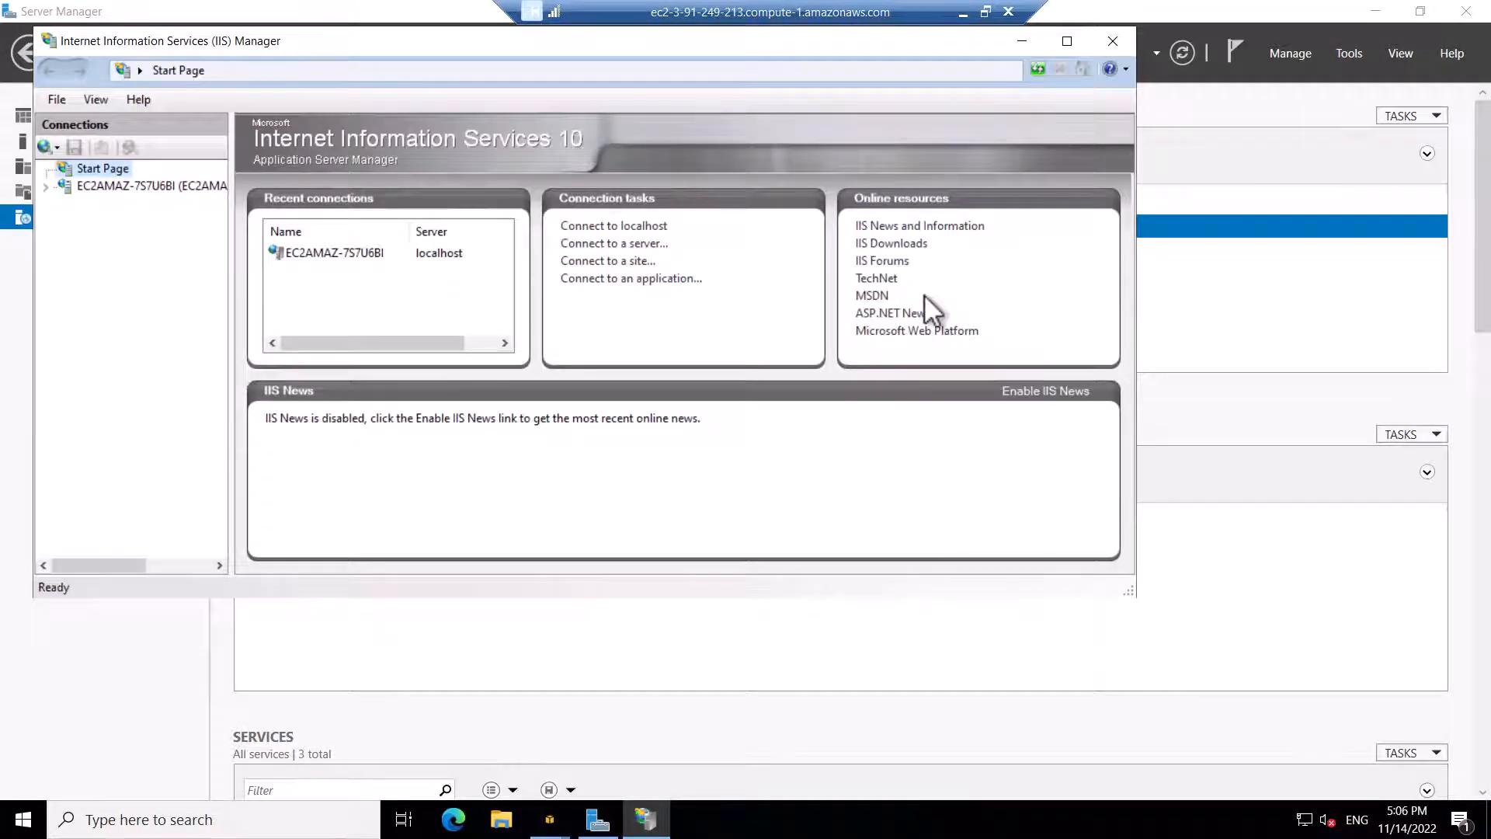
Step: Switch from the remote session to the local browser, reload the site at 3.91.249.213, and return to the EC2 instance summary
{"action": "left_click", "coordinate": [985, 12]}
{"action": "left_click_drag", "start_coordinate": [944, 73], "coordinate": [938, 196]}
{"action": "left_click", "coordinate": [1233, 4]}
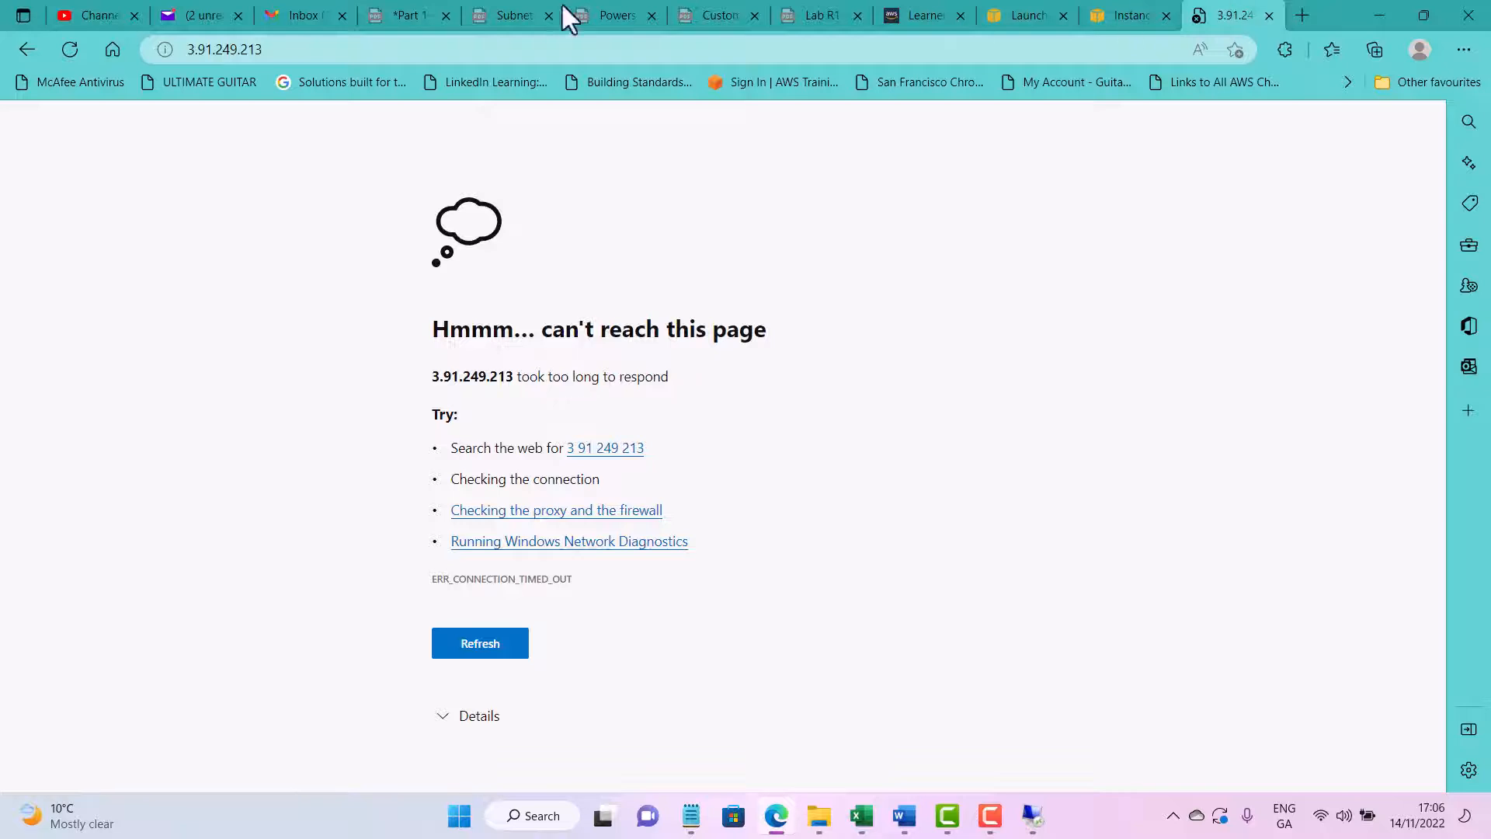
{"action": "left_click", "coordinate": [70, 49]}
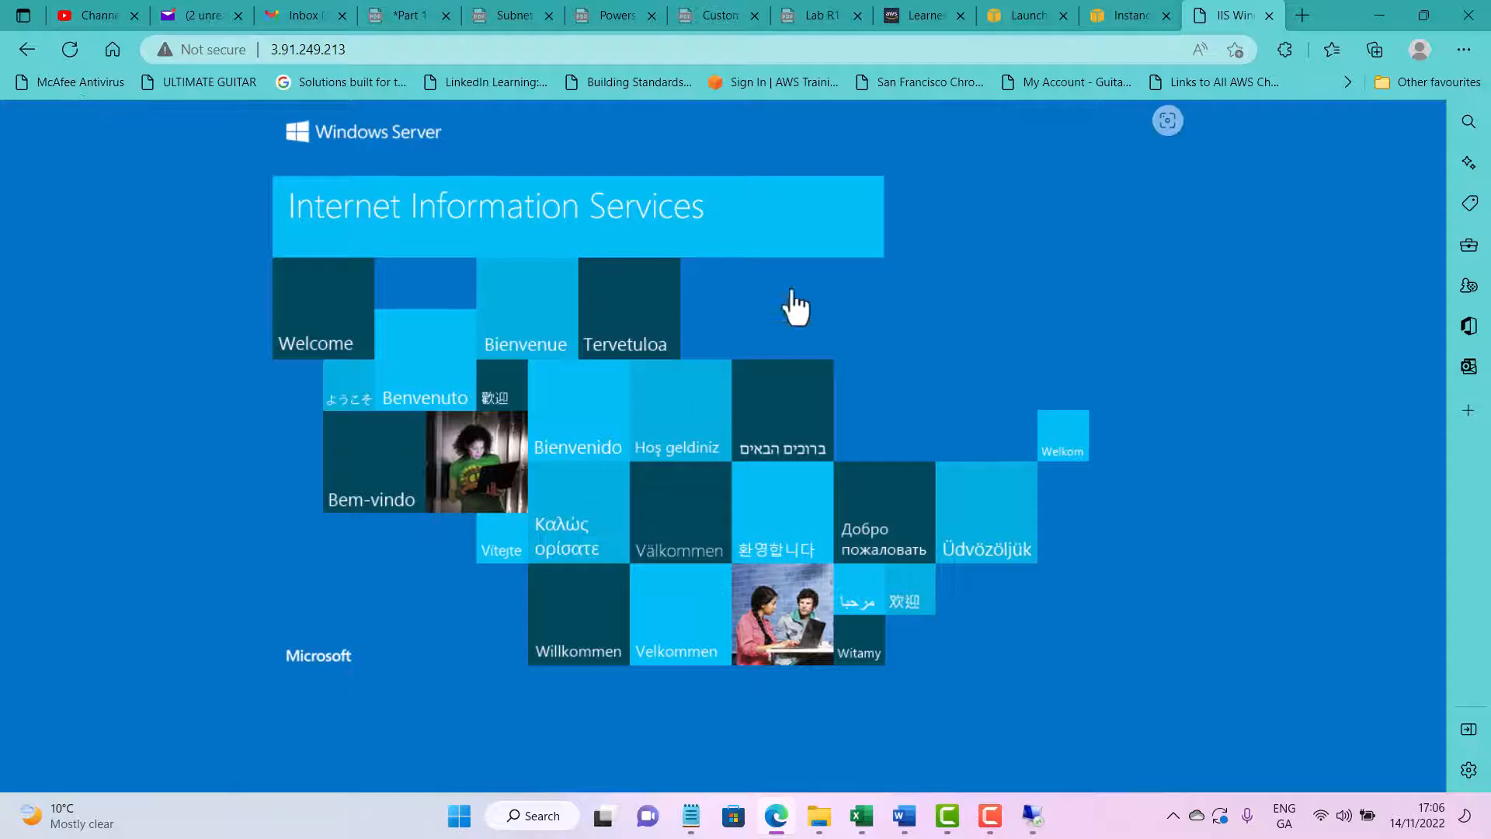
{"action": "left_click", "coordinate": [1124, 9]}
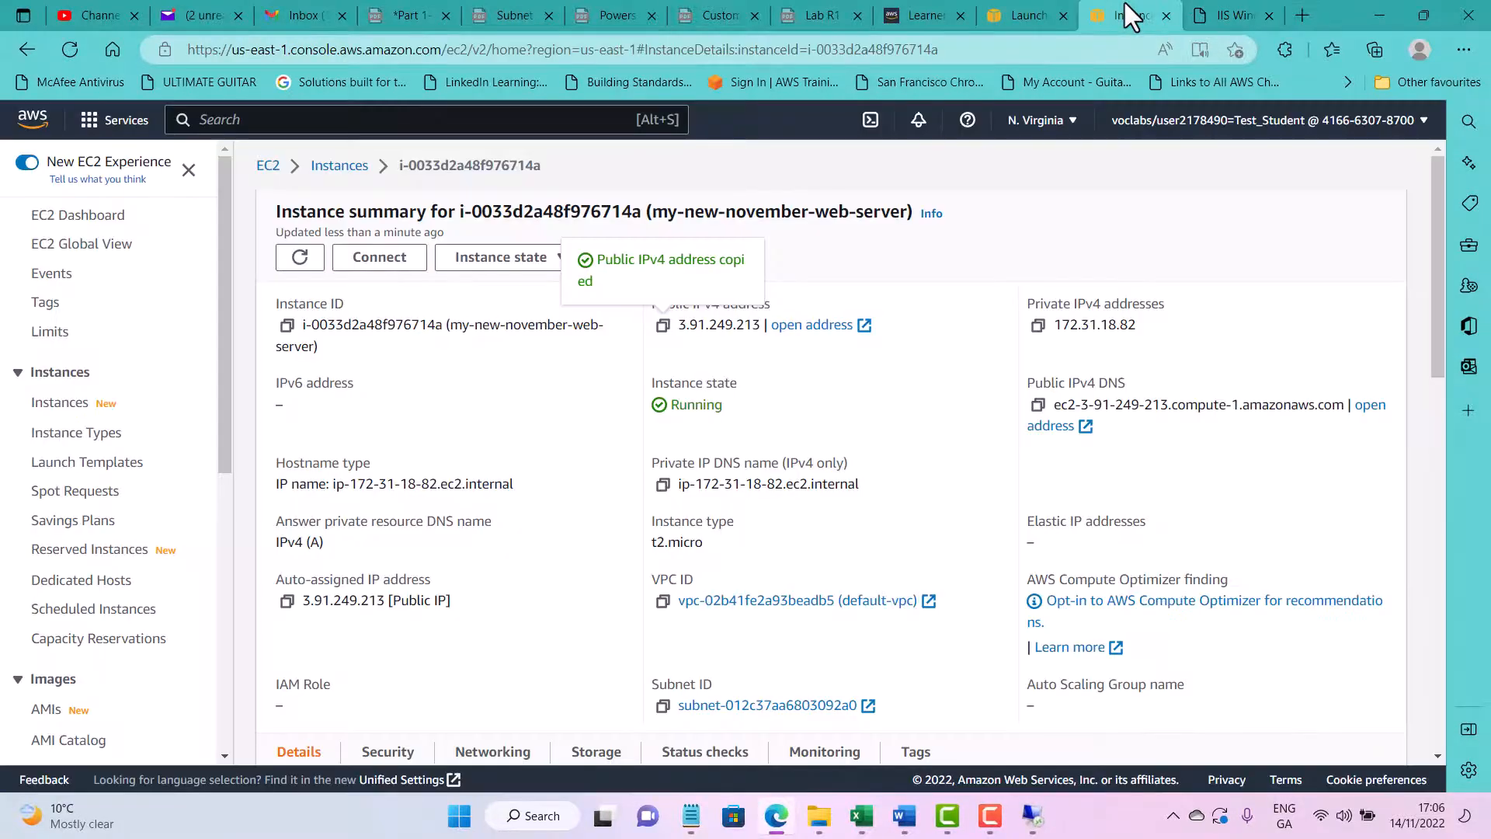
Step: Return to the full-screen remote session and open the Default Web Site's content folder from the server's Sites in IIS Manager
{"action": "left_click", "coordinate": [1032, 814]}
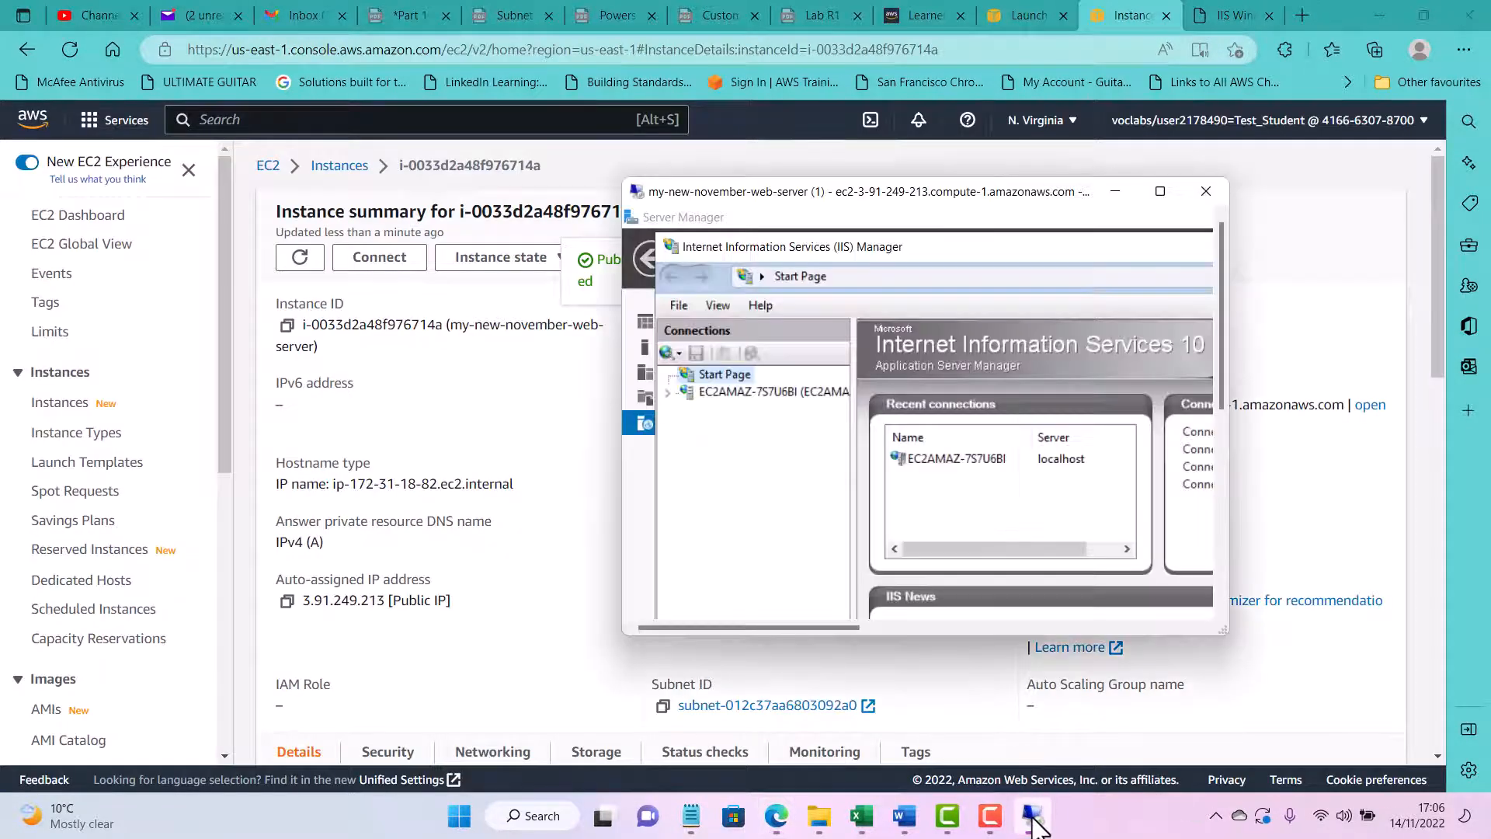
{"action": "left_click", "coordinate": [1160, 192]}
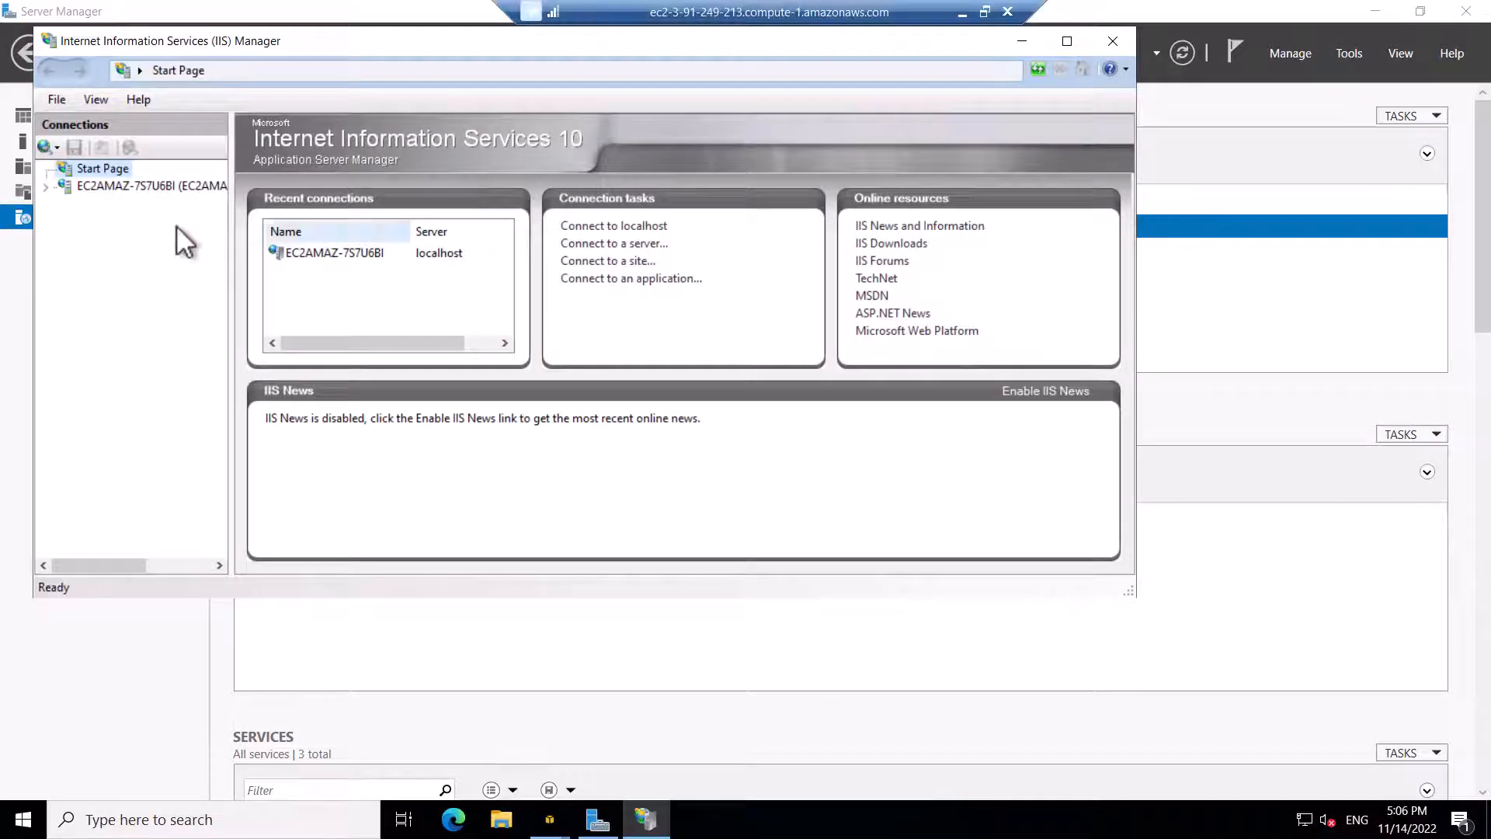
{"action": "left_click", "coordinate": [45, 187]}
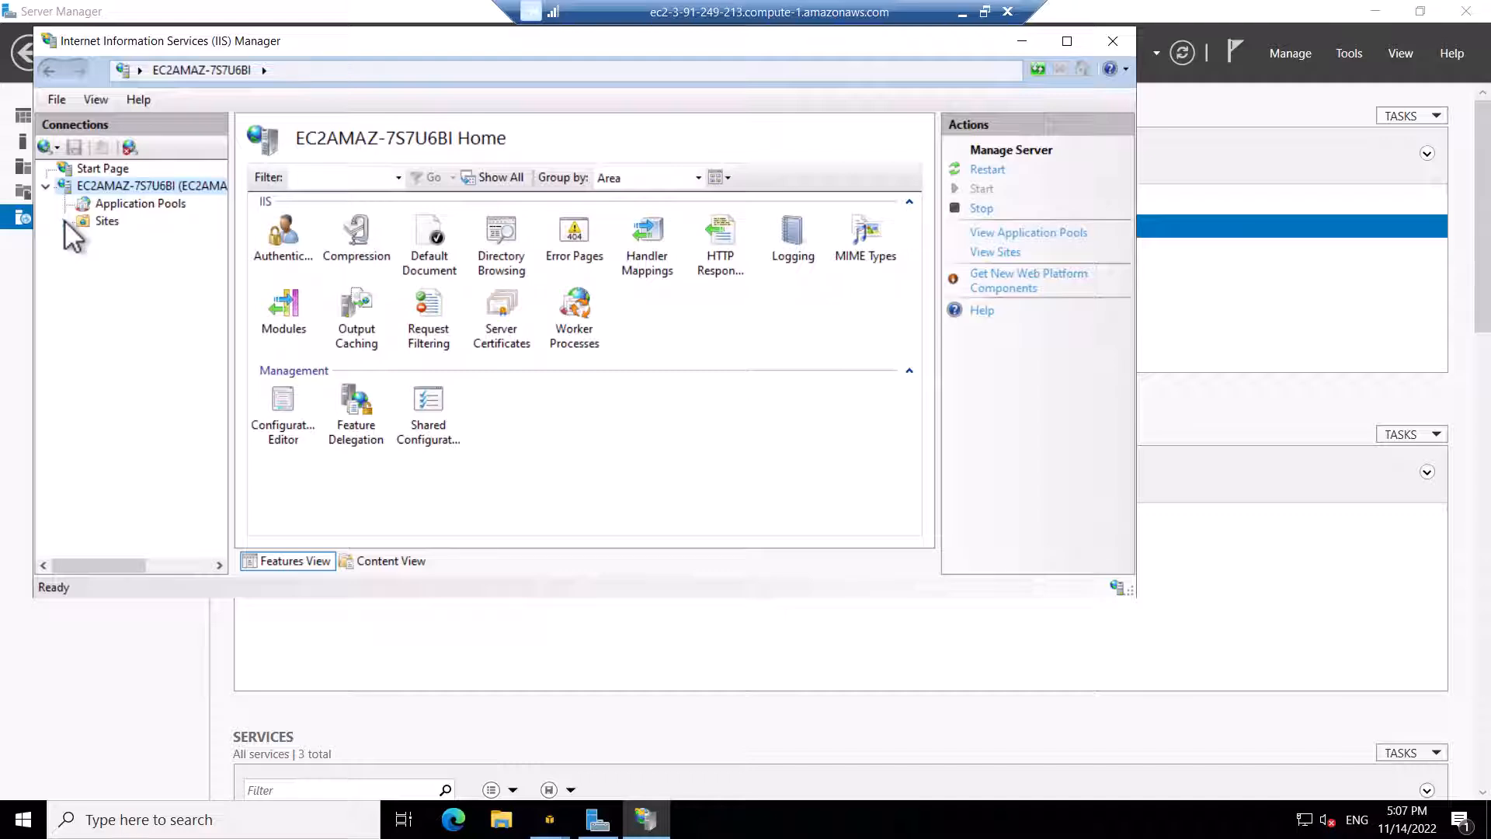
{"action": "left_click", "coordinate": [63, 221]}
{"action": "left_click", "coordinate": [127, 241]}
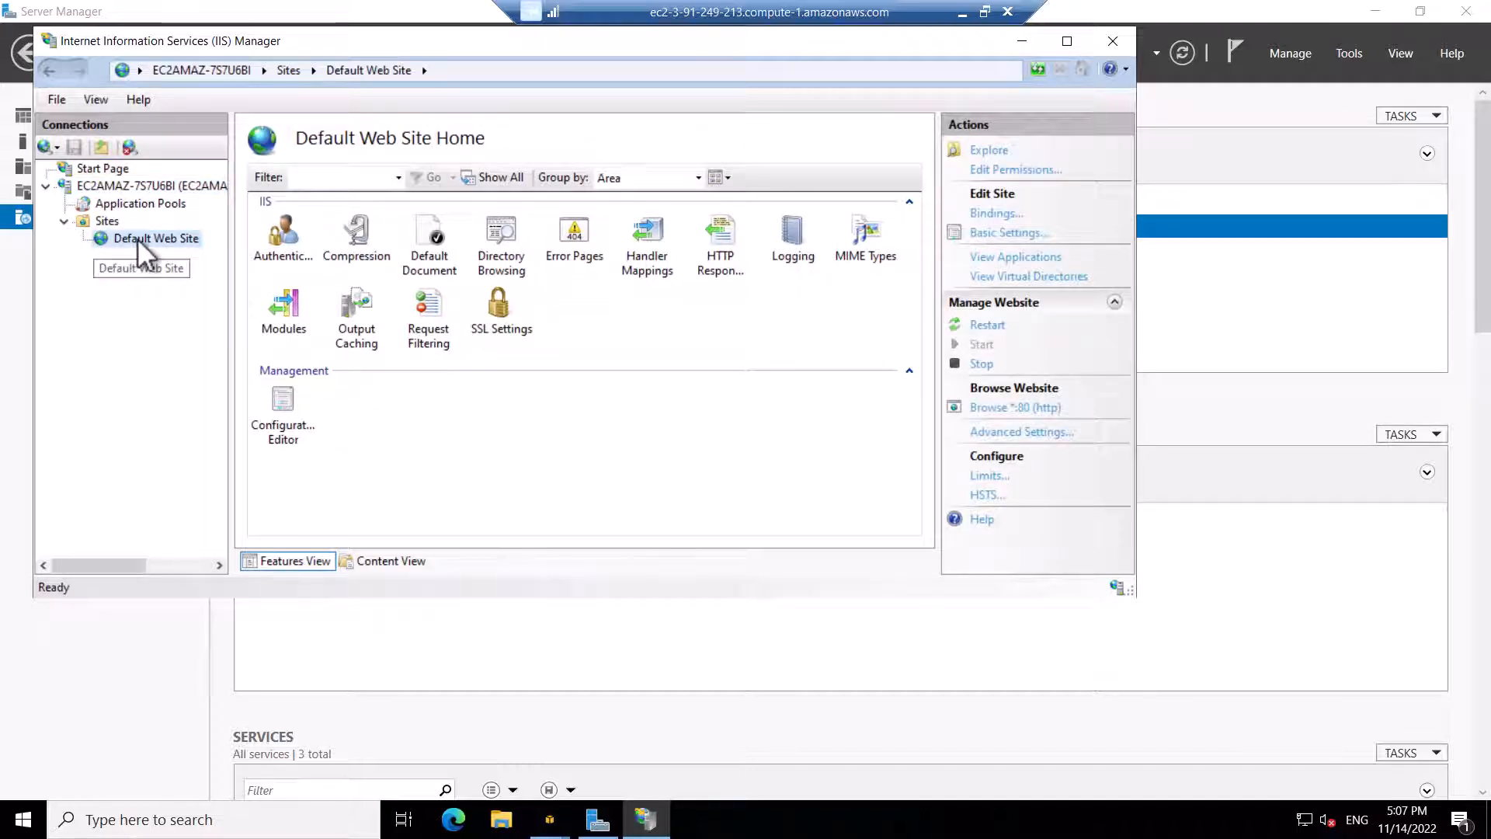
{"action": "right_click", "coordinate": [137, 238]}
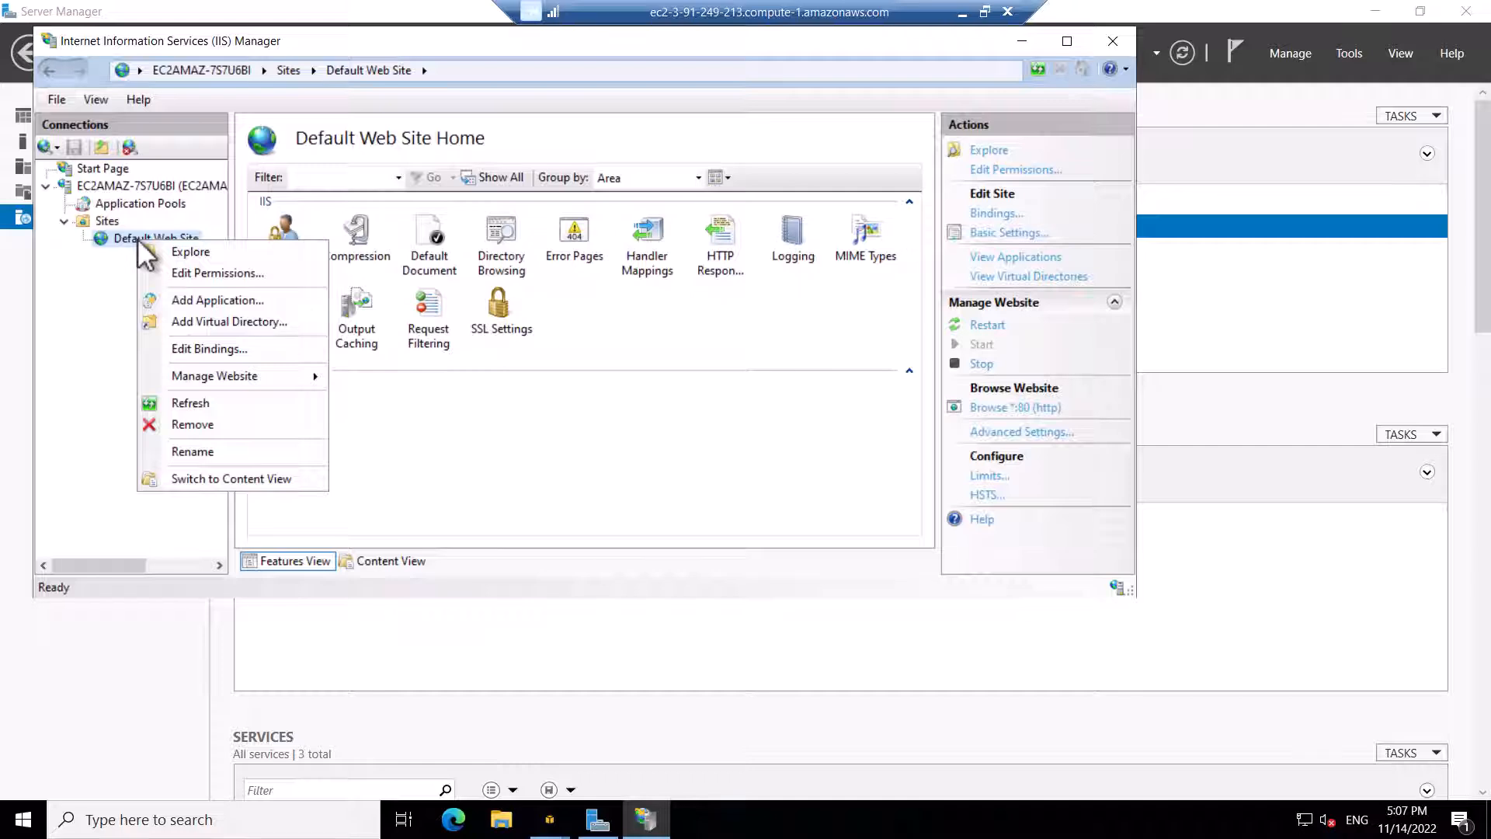
{"action": "left_click", "coordinate": [204, 250]}
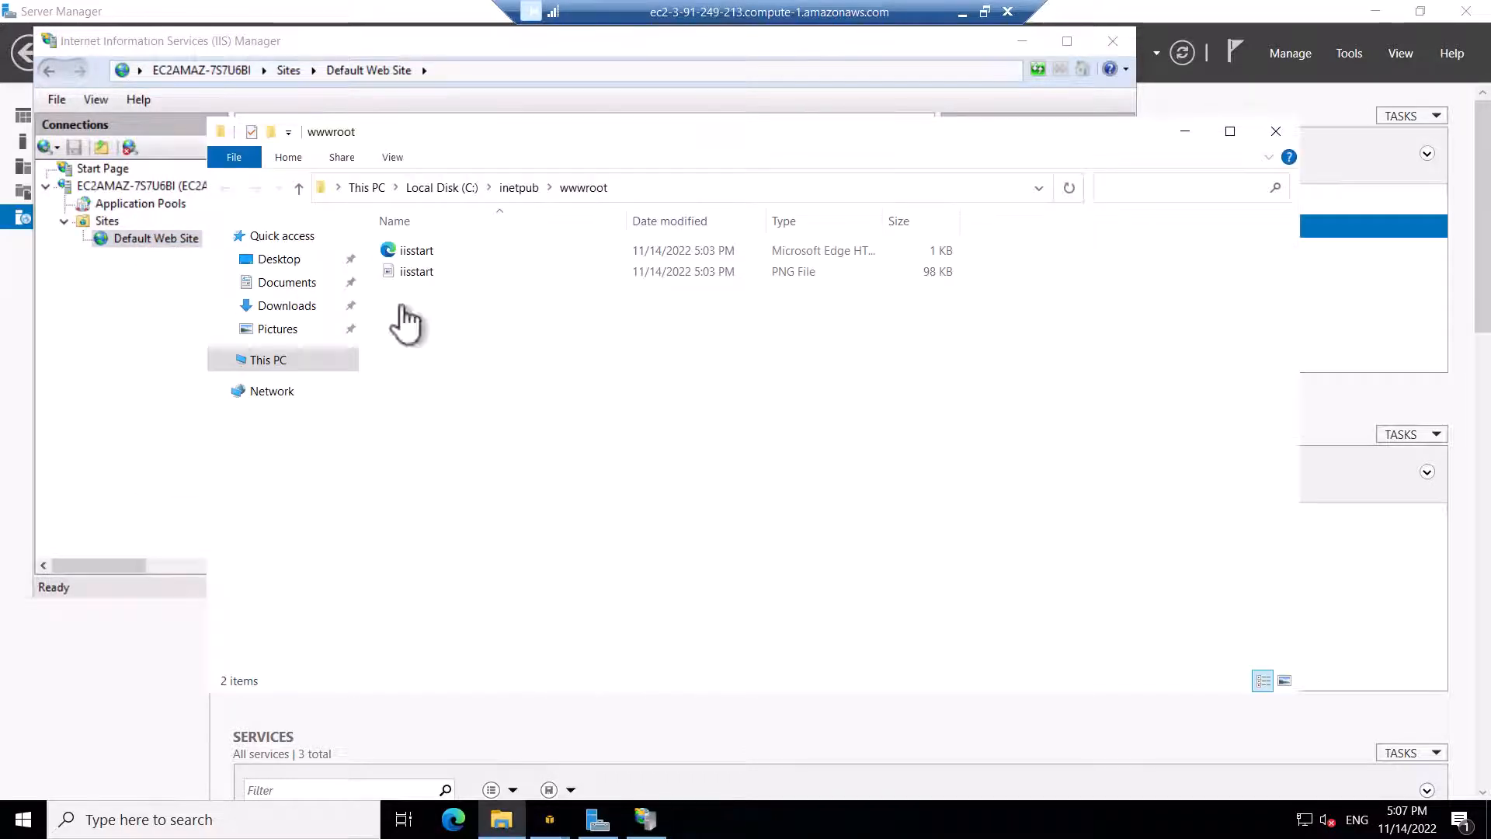
Step: Open the iisstart PNG for editing in Paint and add the text "November-2022-Web=Server-Demo!" beside the Windows Server logo
{"action": "left_click", "coordinate": [458, 272]}
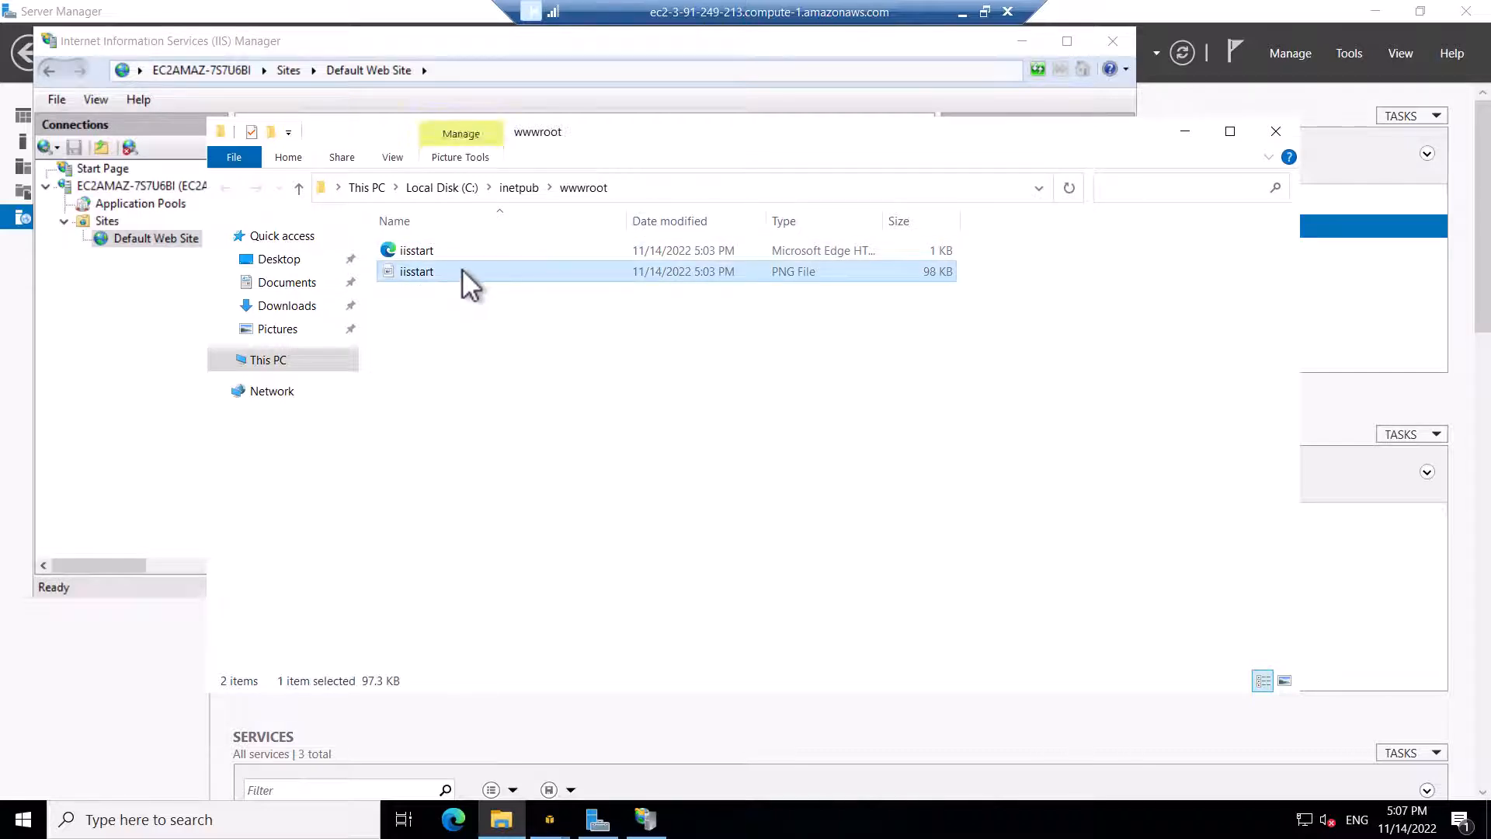
{"action": "right_click", "coordinate": [461, 272]}
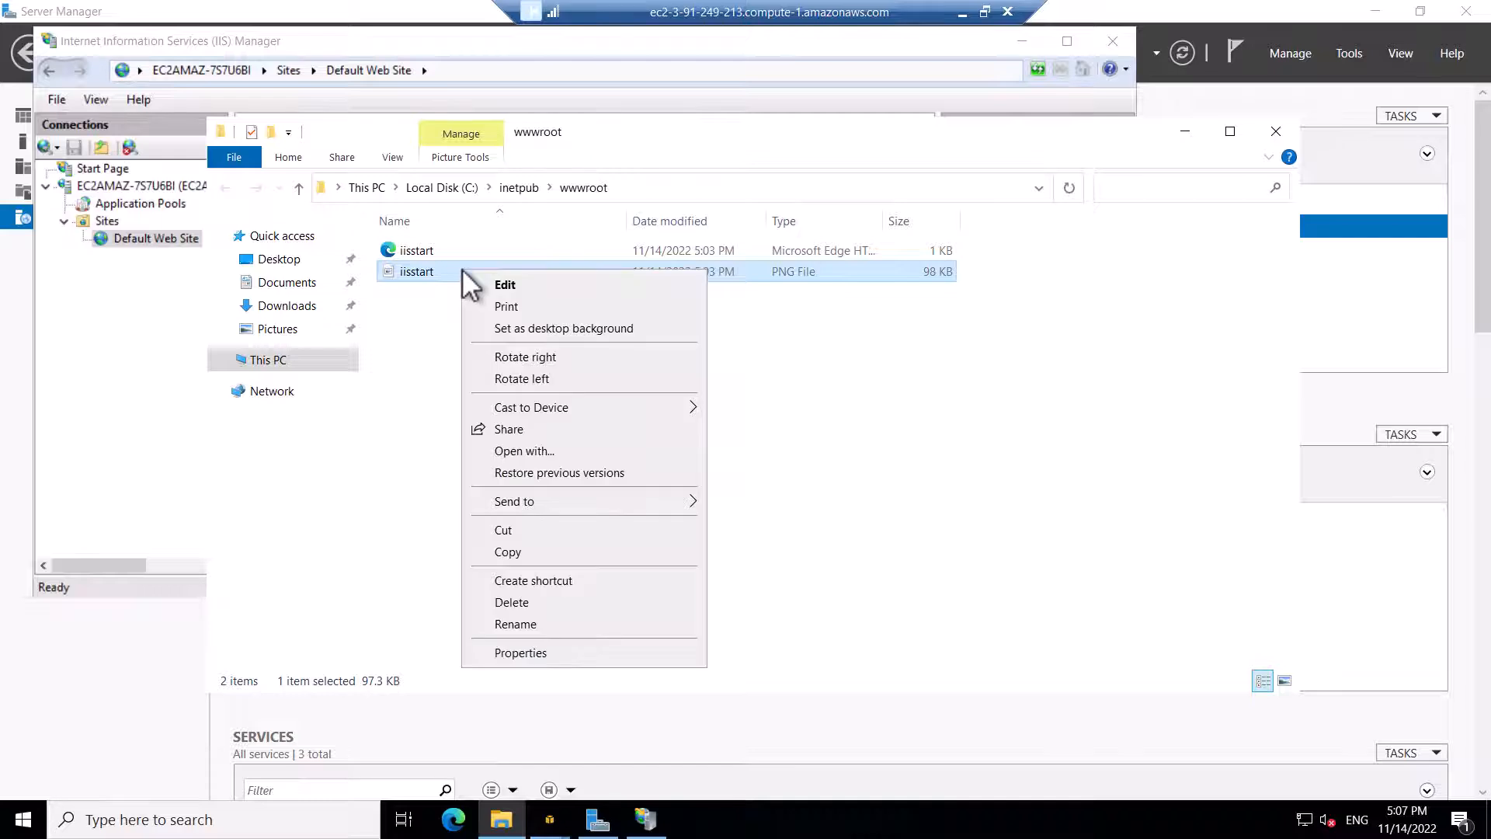
{"action": "left_click", "coordinate": [500, 284]}
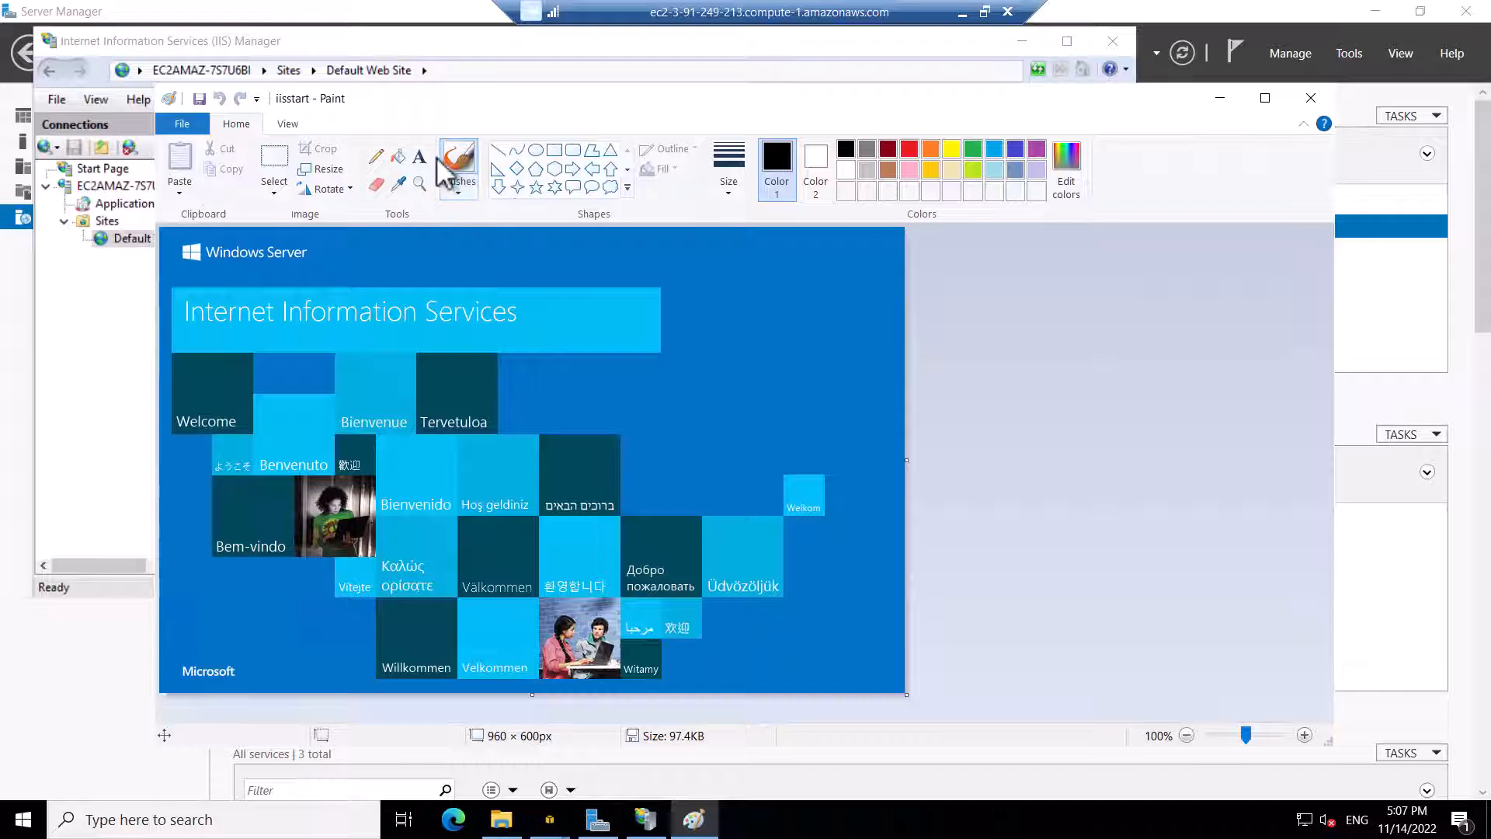
{"action": "left_click", "coordinate": [419, 157]}
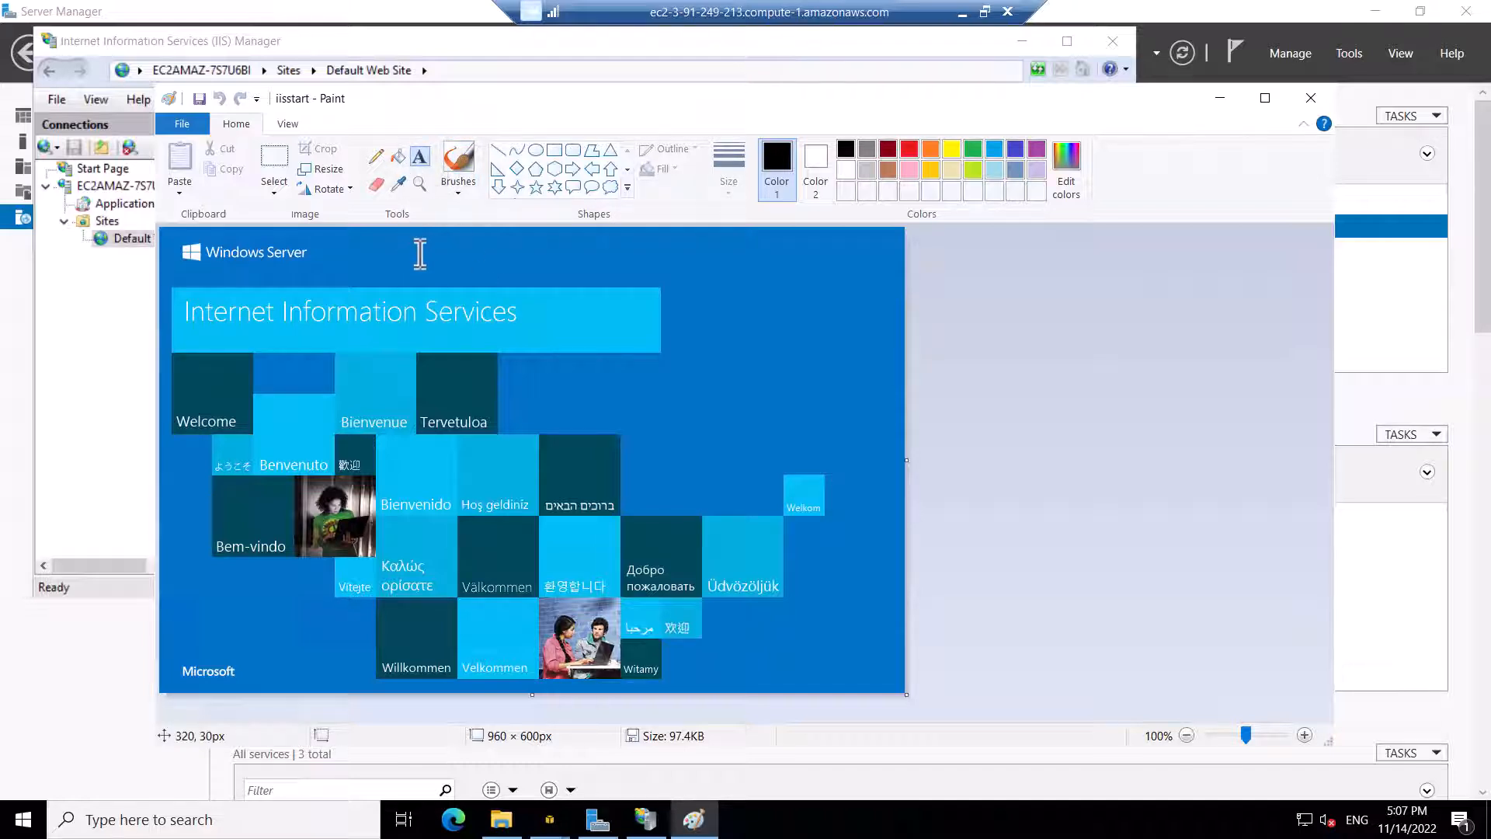
{"action": "left_click", "coordinate": [435, 250]}
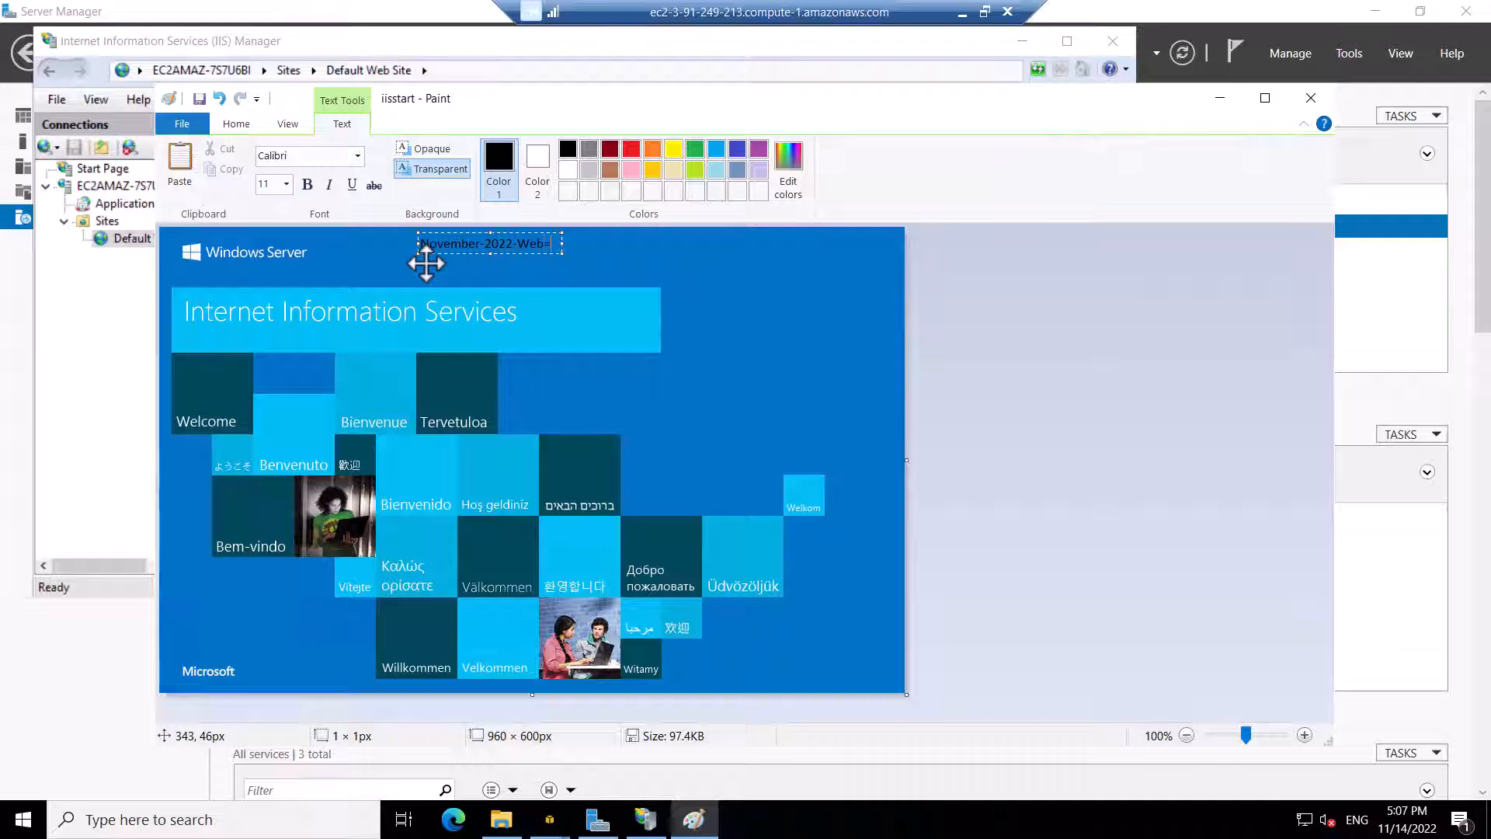
{"action": "type", "text": "Server-Demo!"}
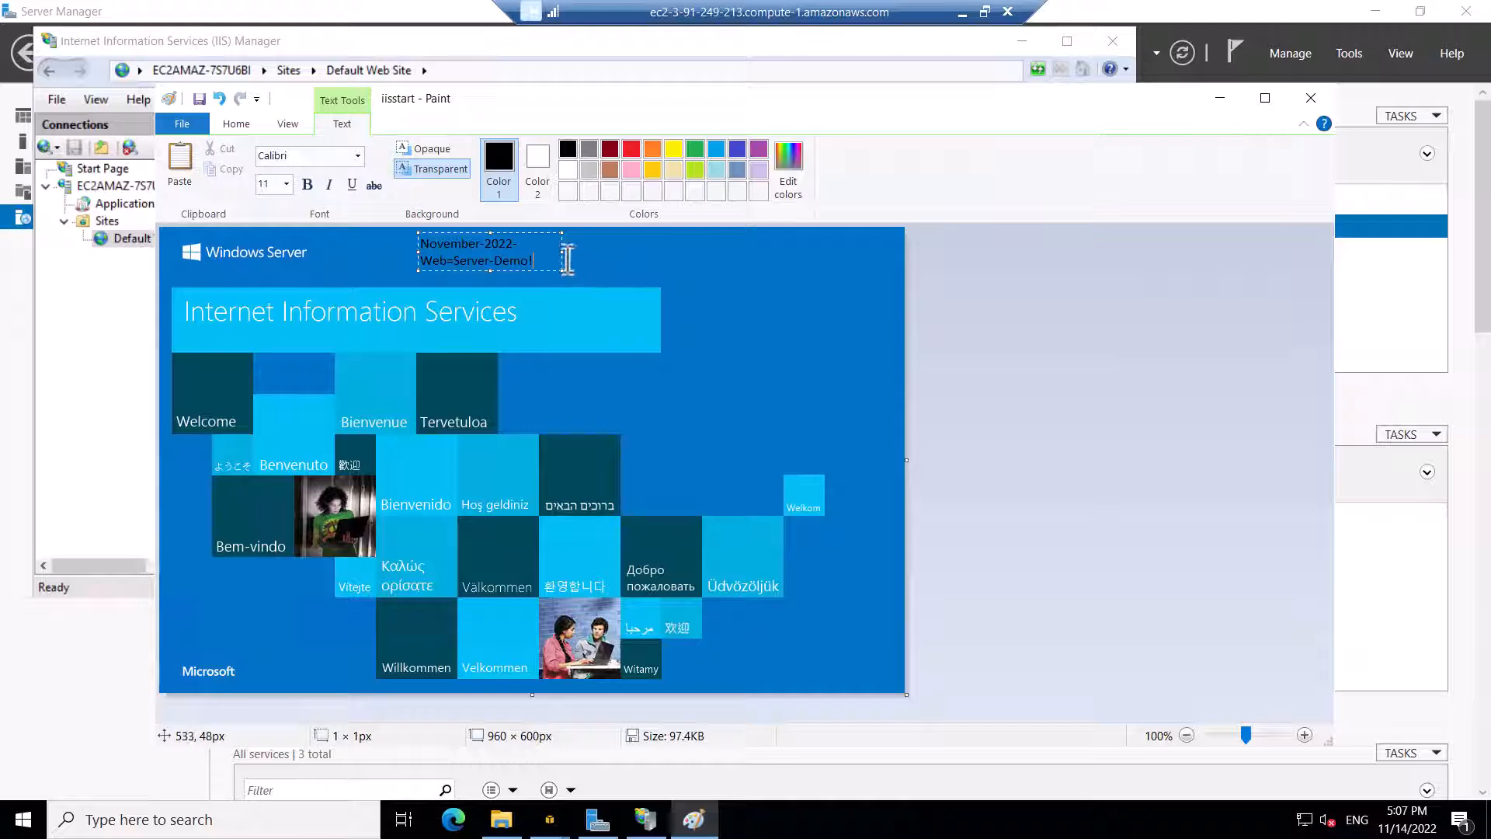
Step: Widen the text box so the text fits on one line, and format the text as bold 14-point Bahnschrift
{"action": "mouse_move", "coordinate": [563, 249]}
{"action": "left_mouse_down"}
{"action": "mouse_move", "coordinate": [715, 249]}
{"action": "mouse_move", "coordinate": [399, 251]}
{"action": "left_mouse_up"}
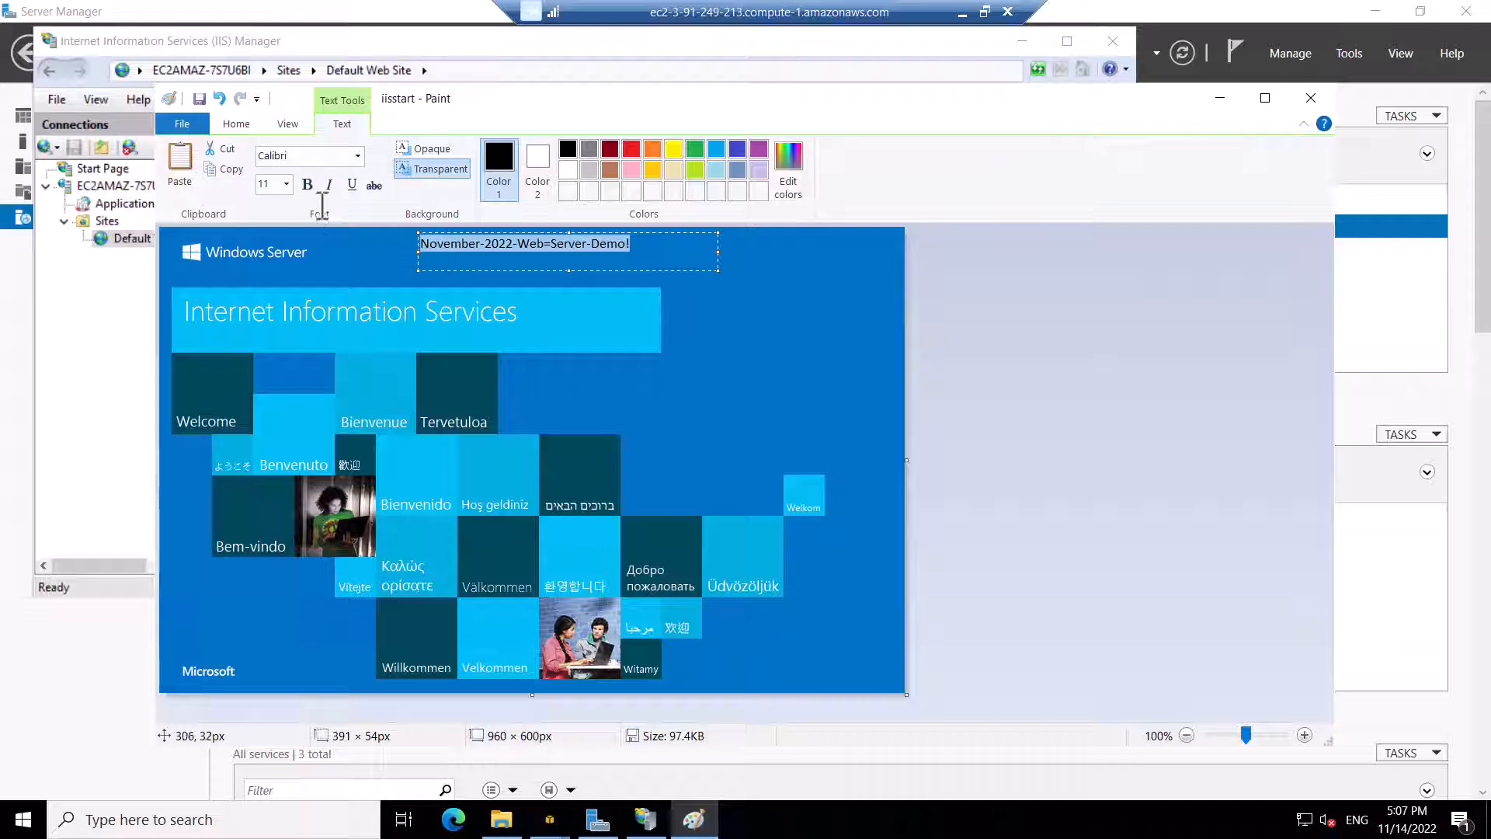
{"action": "left_click", "coordinate": [307, 185]}
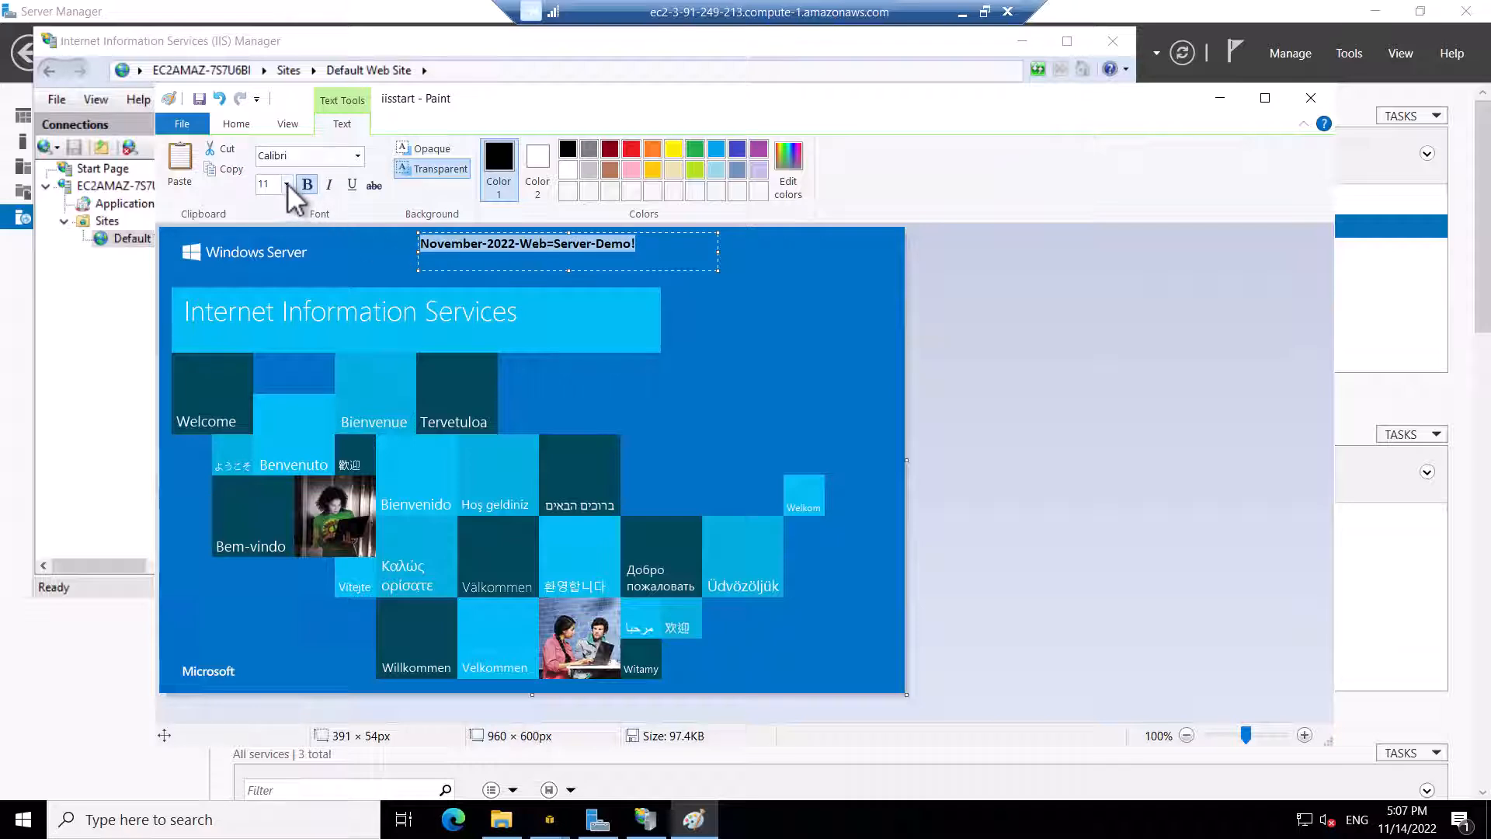
{"action": "left_click", "coordinate": [286, 184]}
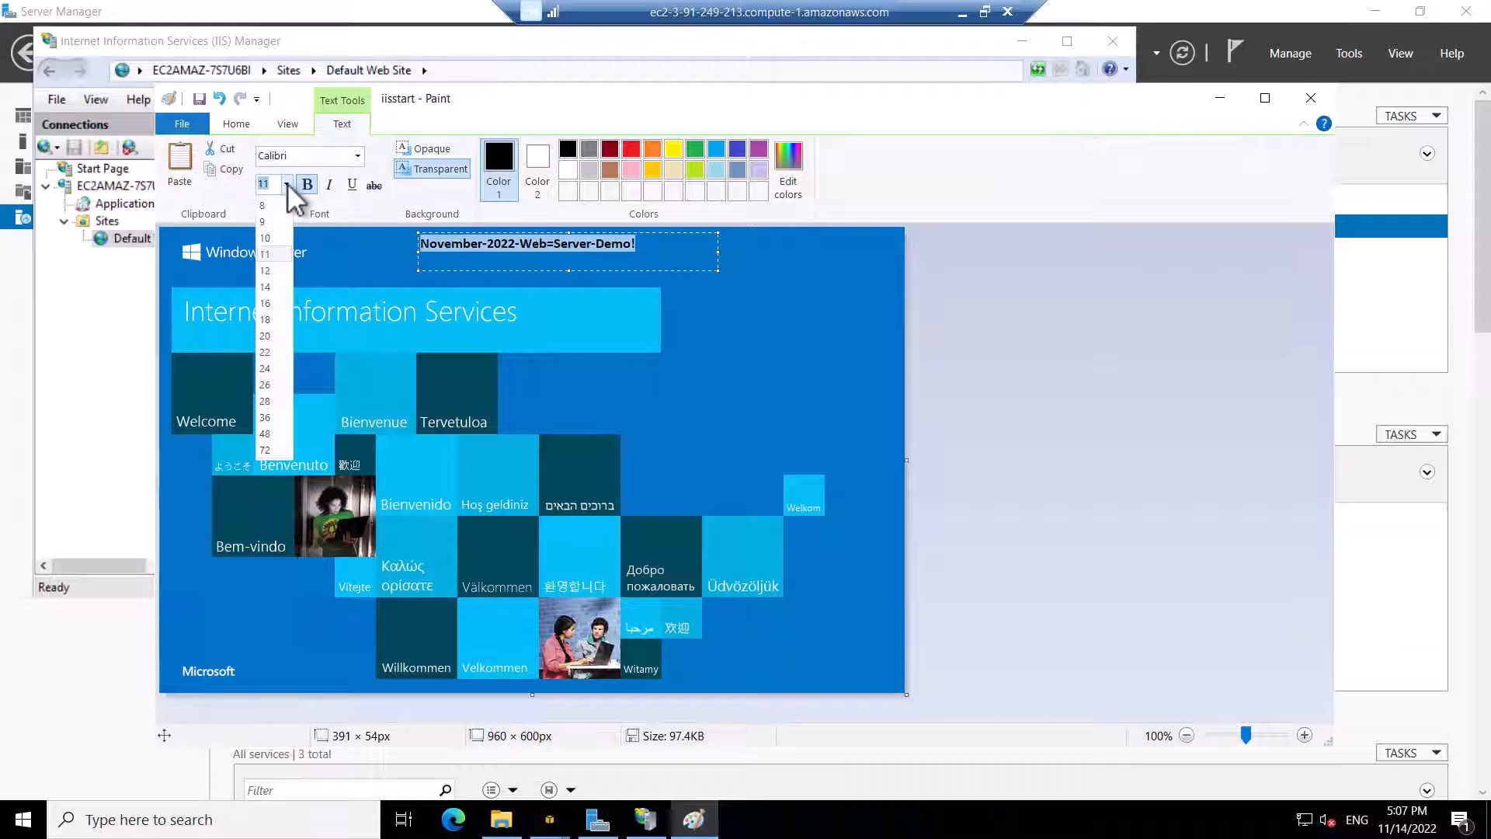
{"action": "left_click", "coordinate": [266, 287]}
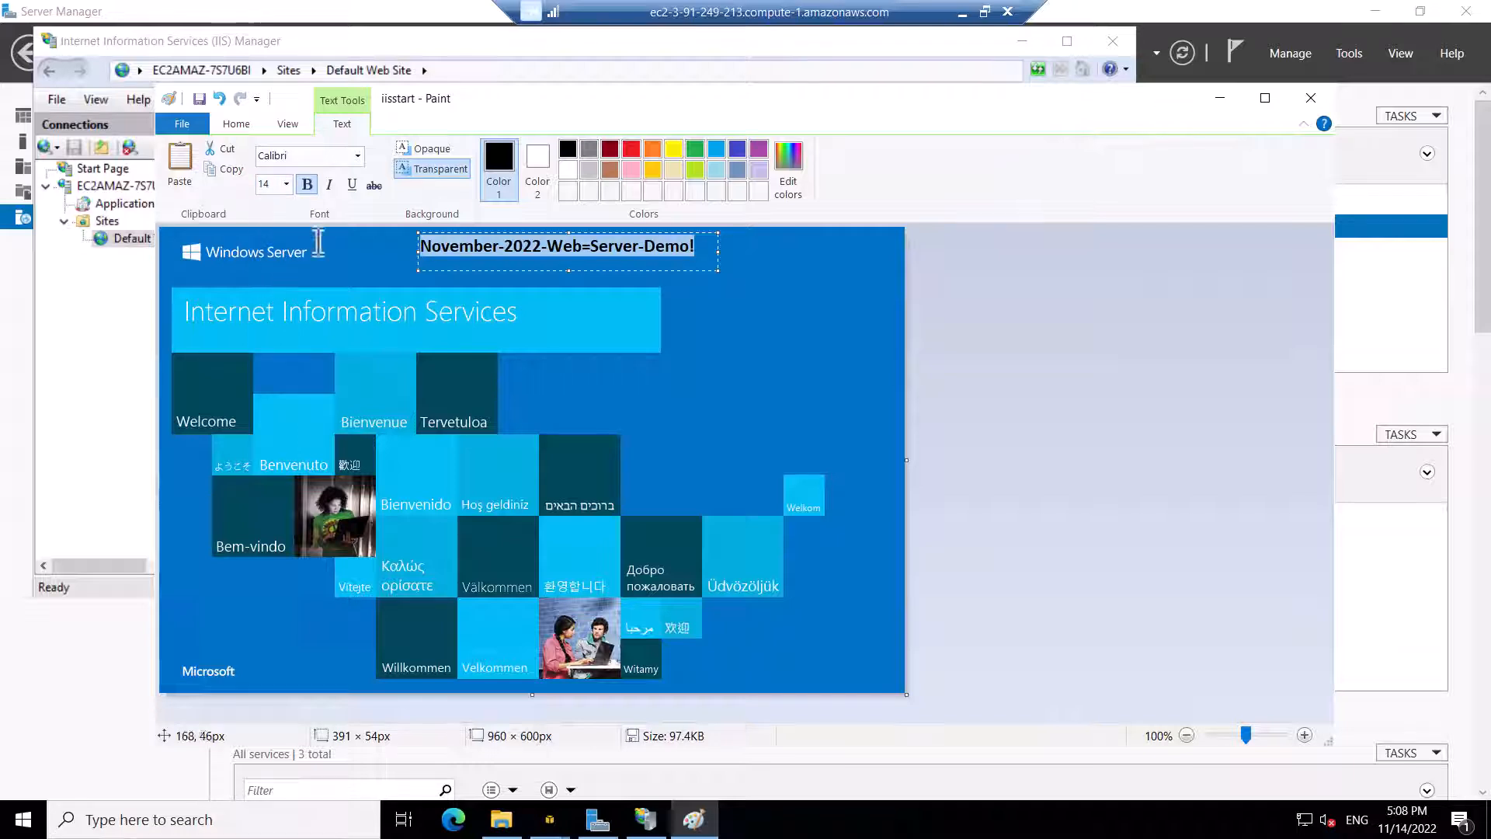
{"action": "left_click", "coordinate": [357, 157]}
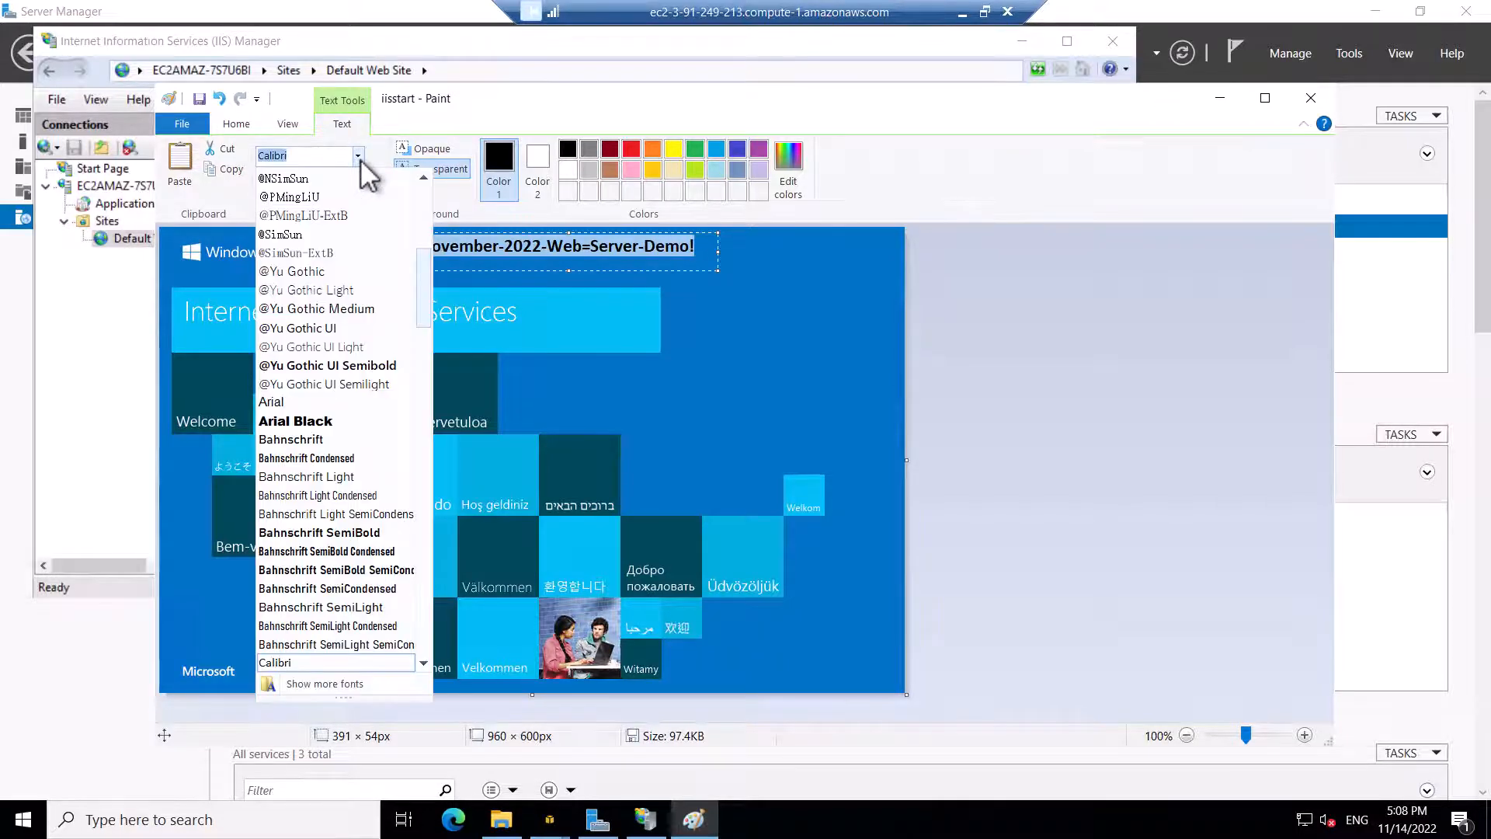
{"action": "left_click", "coordinate": [314, 440]}
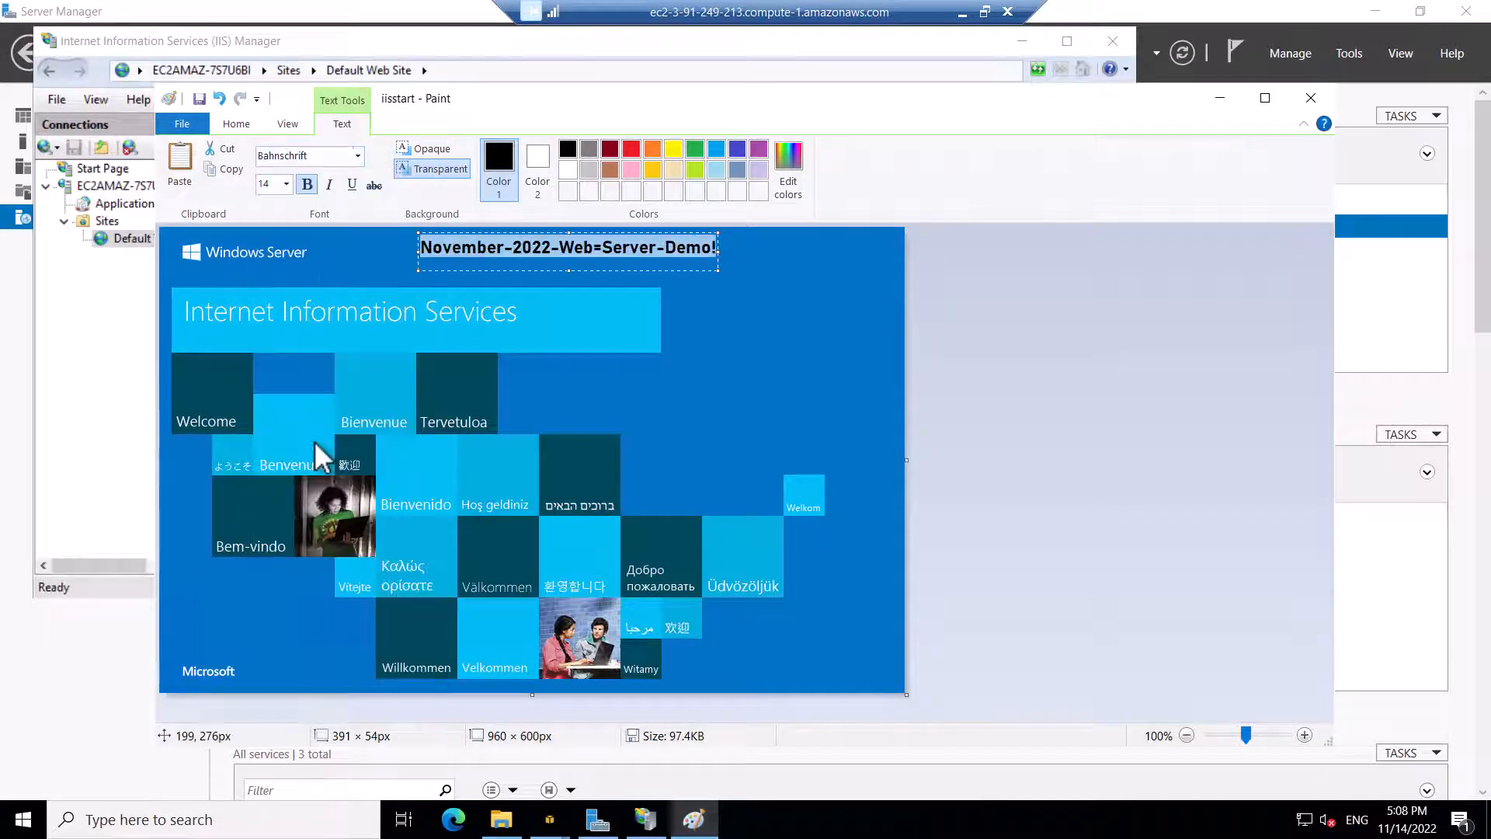
Step: Save the edited iisstart image, close Paint, and reduce the Remote Desktop session to a window over the local browser
{"action": "left_click", "coordinate": [201, 100]}
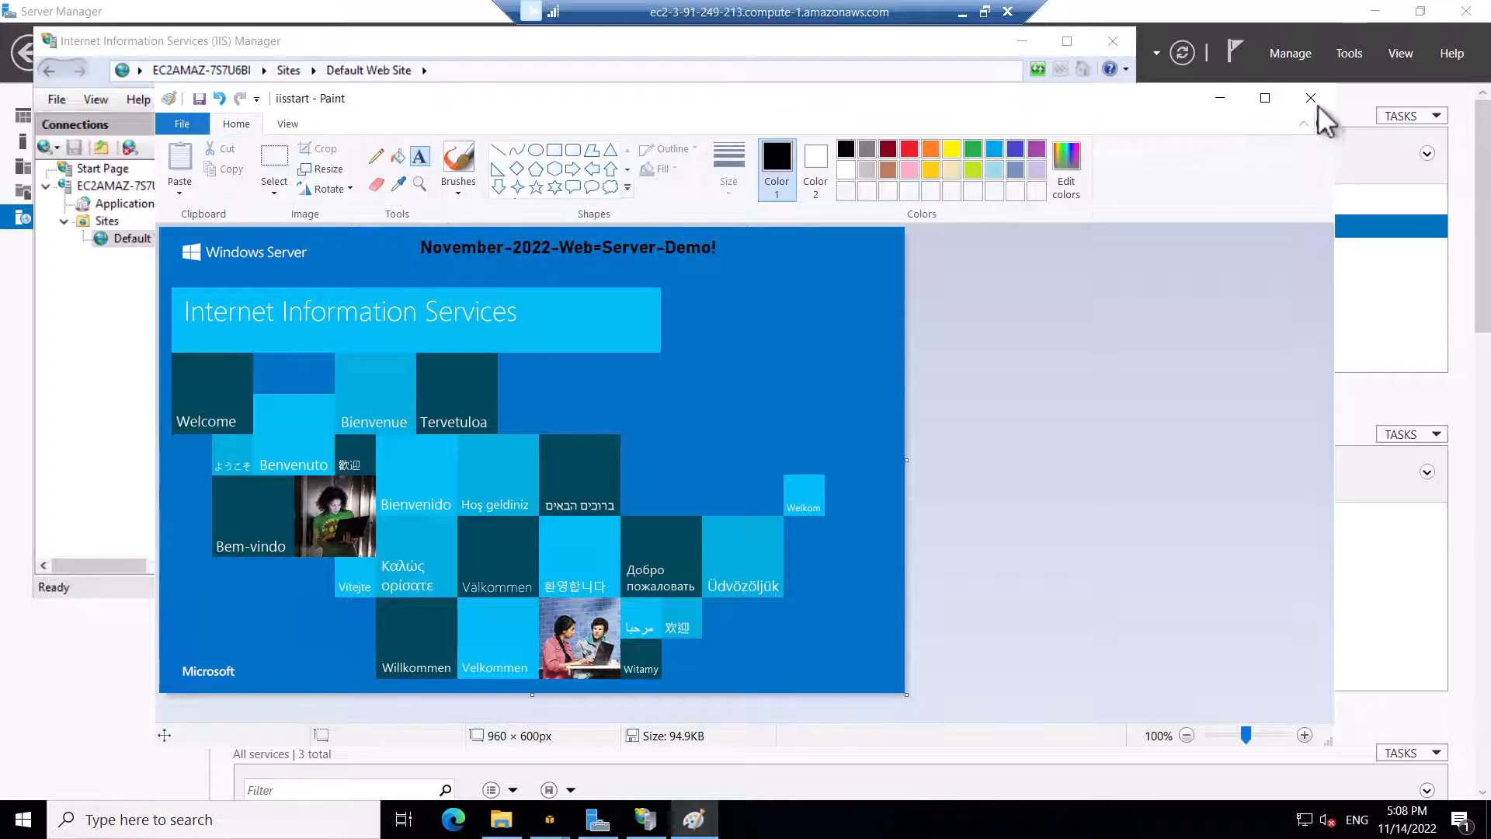
{"action": "left_click", "coordinate": [1312, 99]}
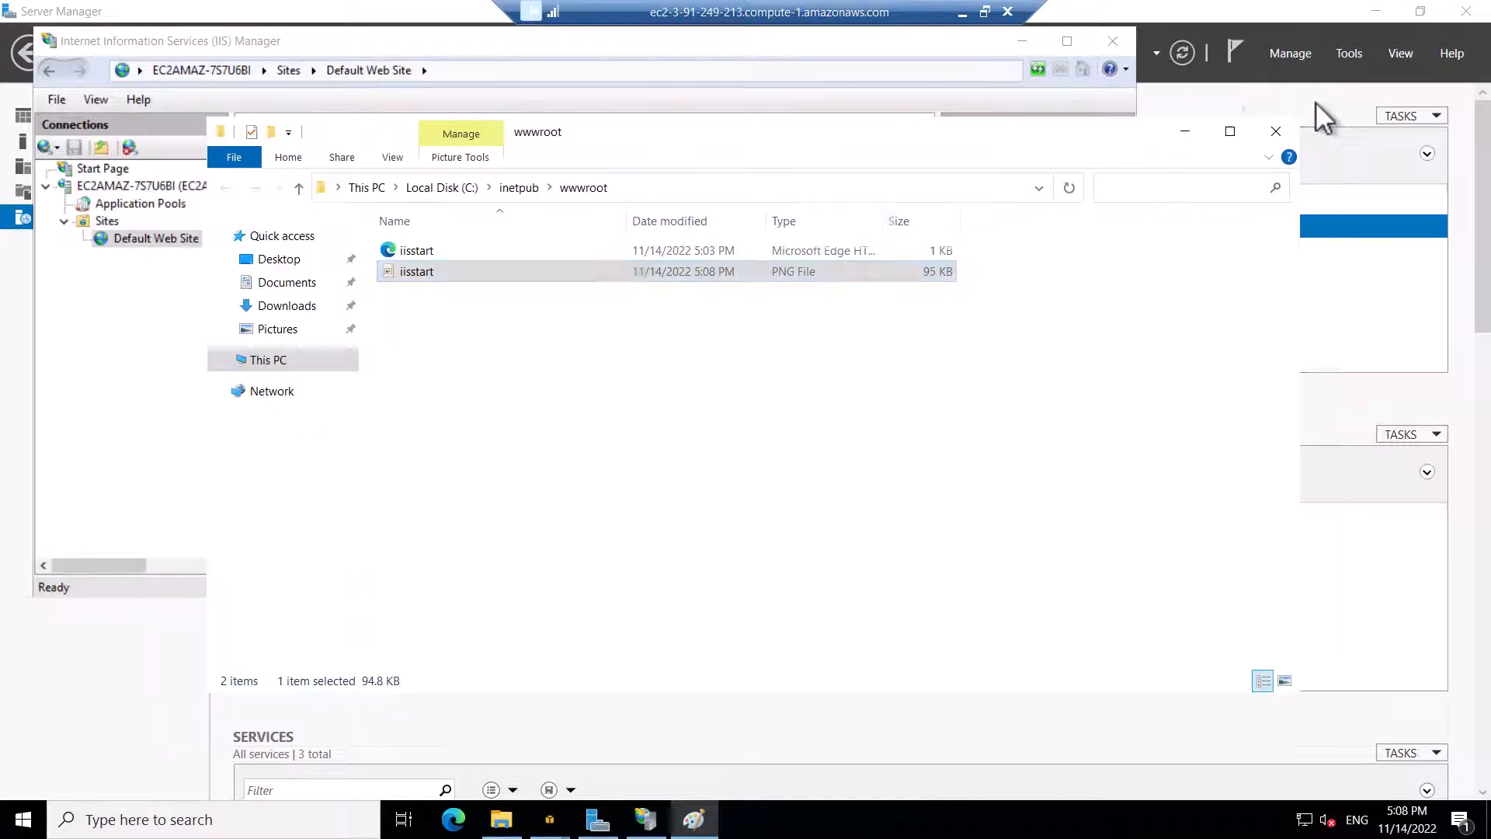
{"action": "left_click", "coordinate": [951, 5]}
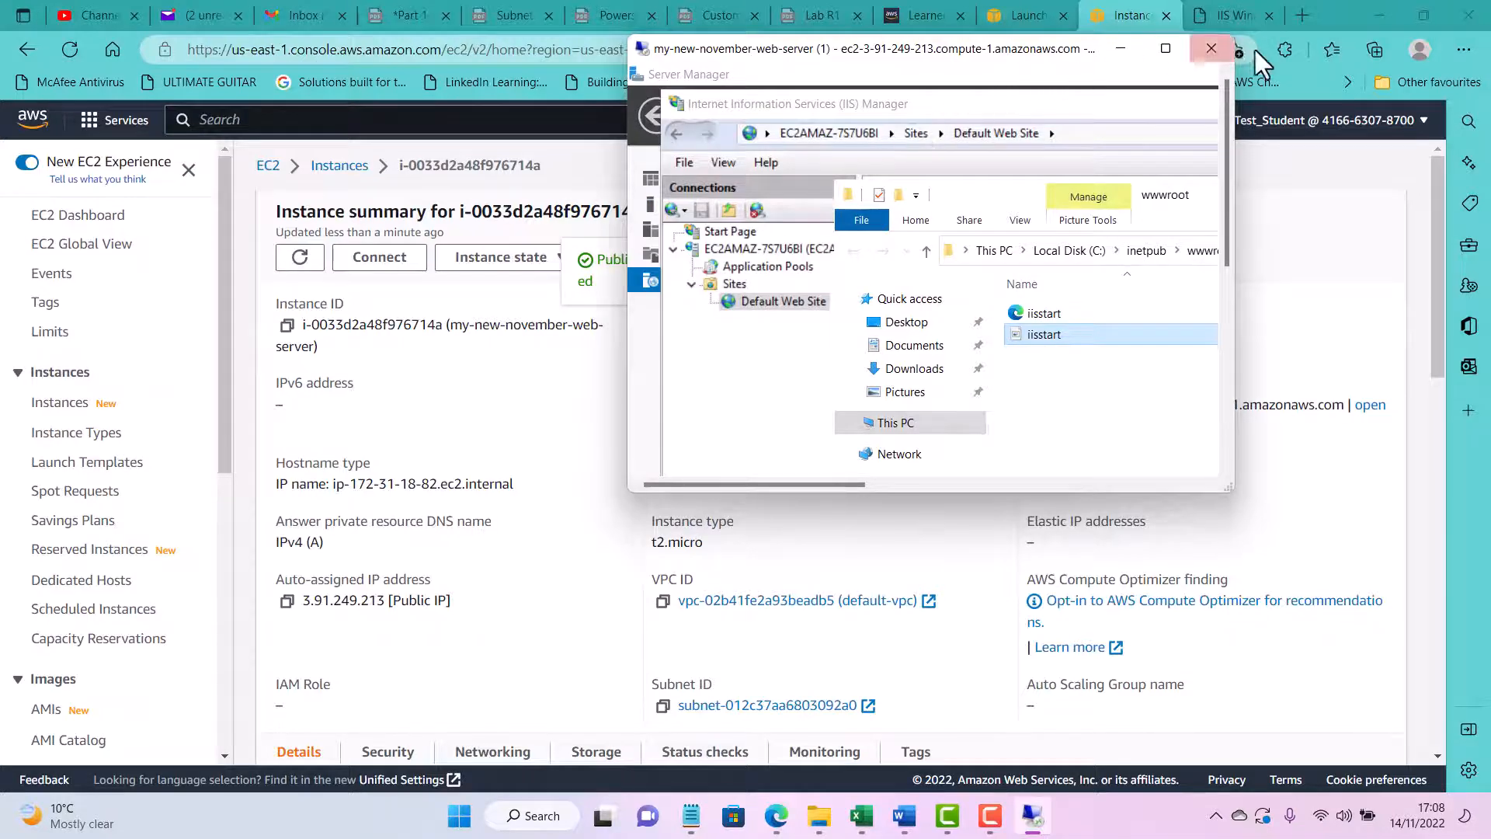
Step: Reload the website at 3.91.249.213 in the local browser to check the edited image, and return to the EC2 launch page
{"action": "left_click", "coordinate": [1225, 17]}
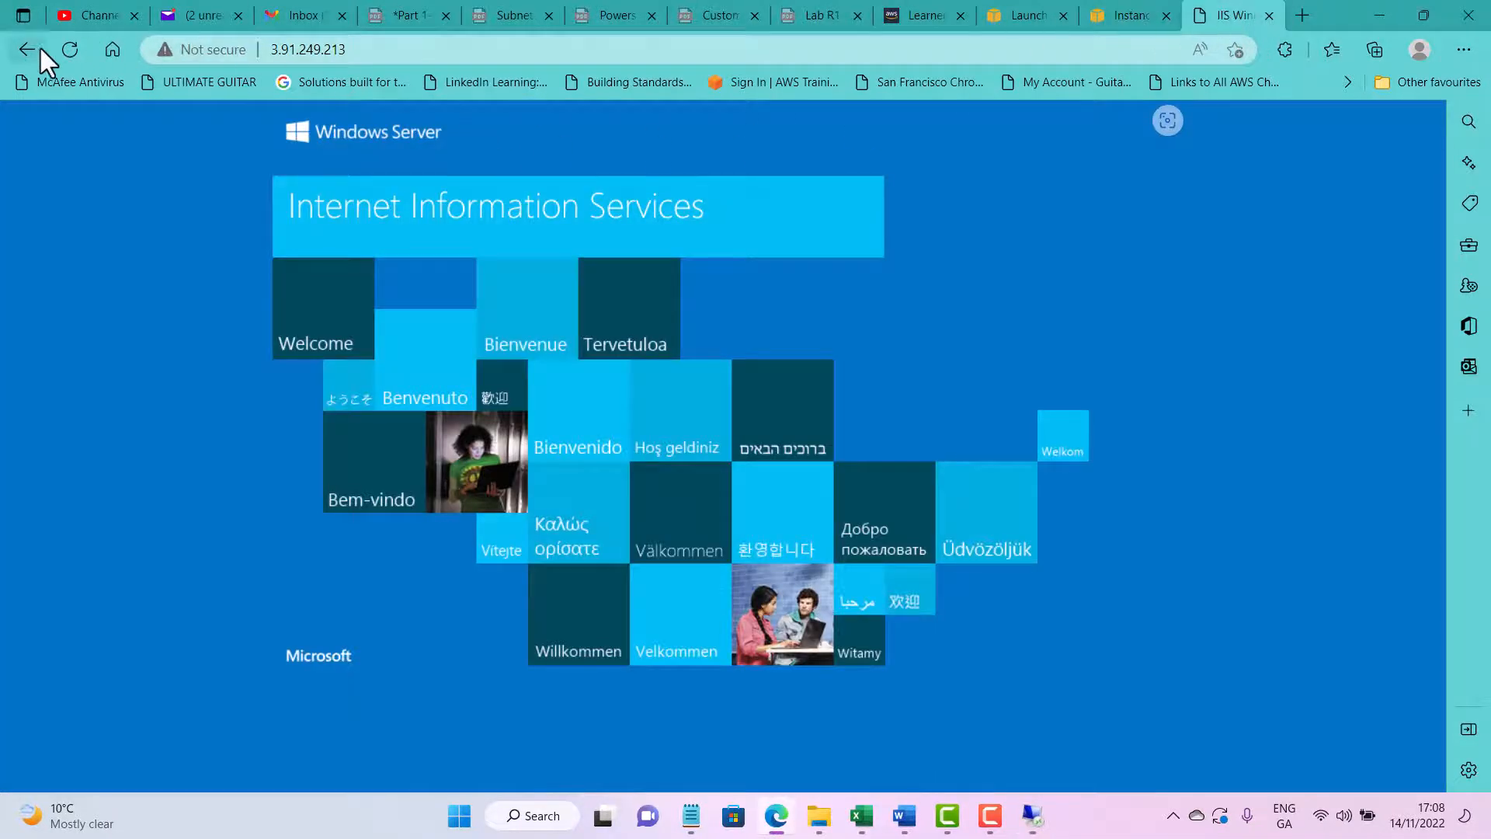
{"action": "left_click", "coordinate": [71, 47]}
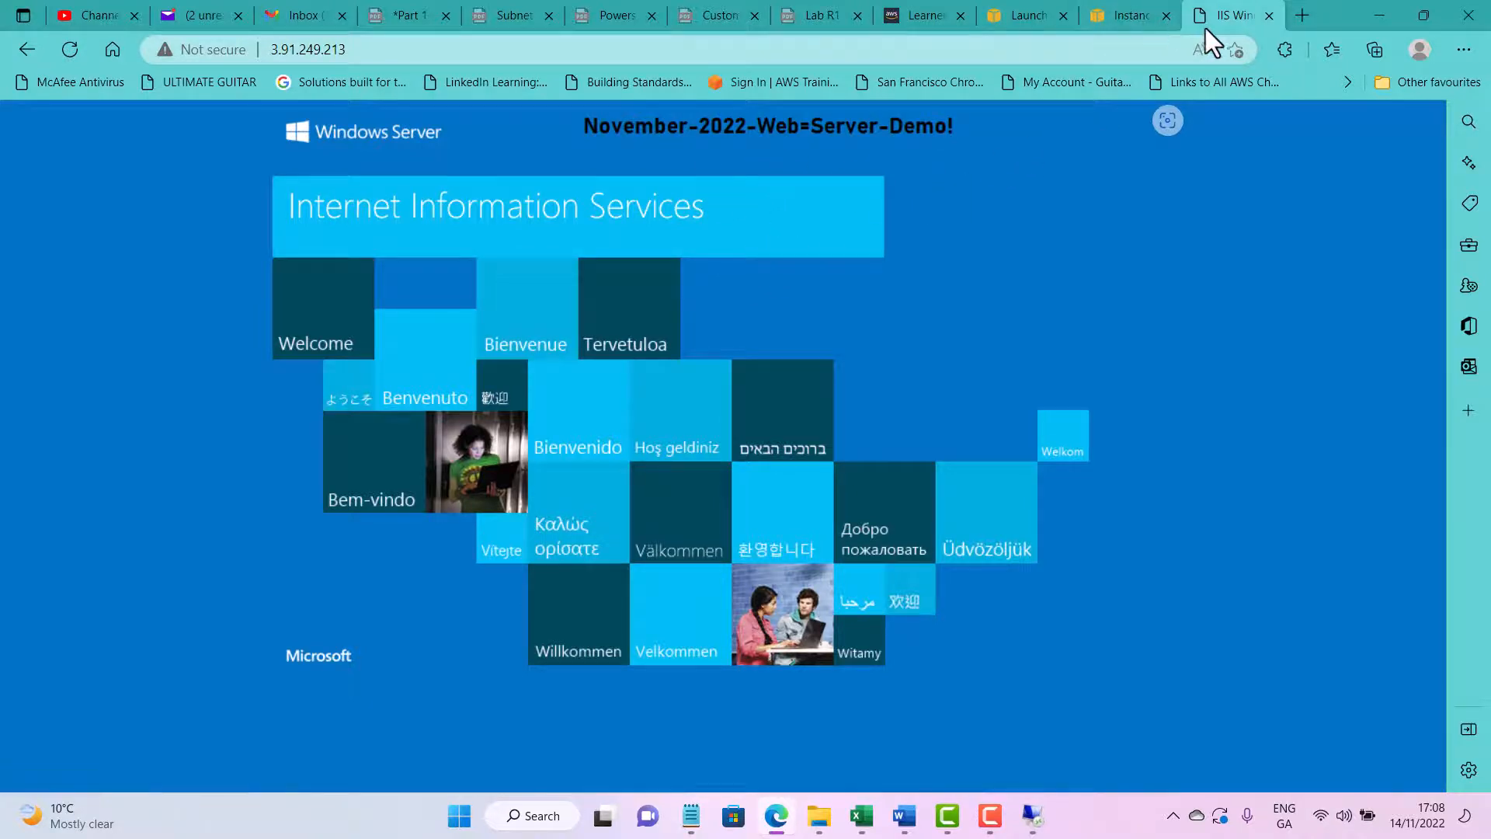
{"action": "left_click", "coordinate": [1123, 11]}
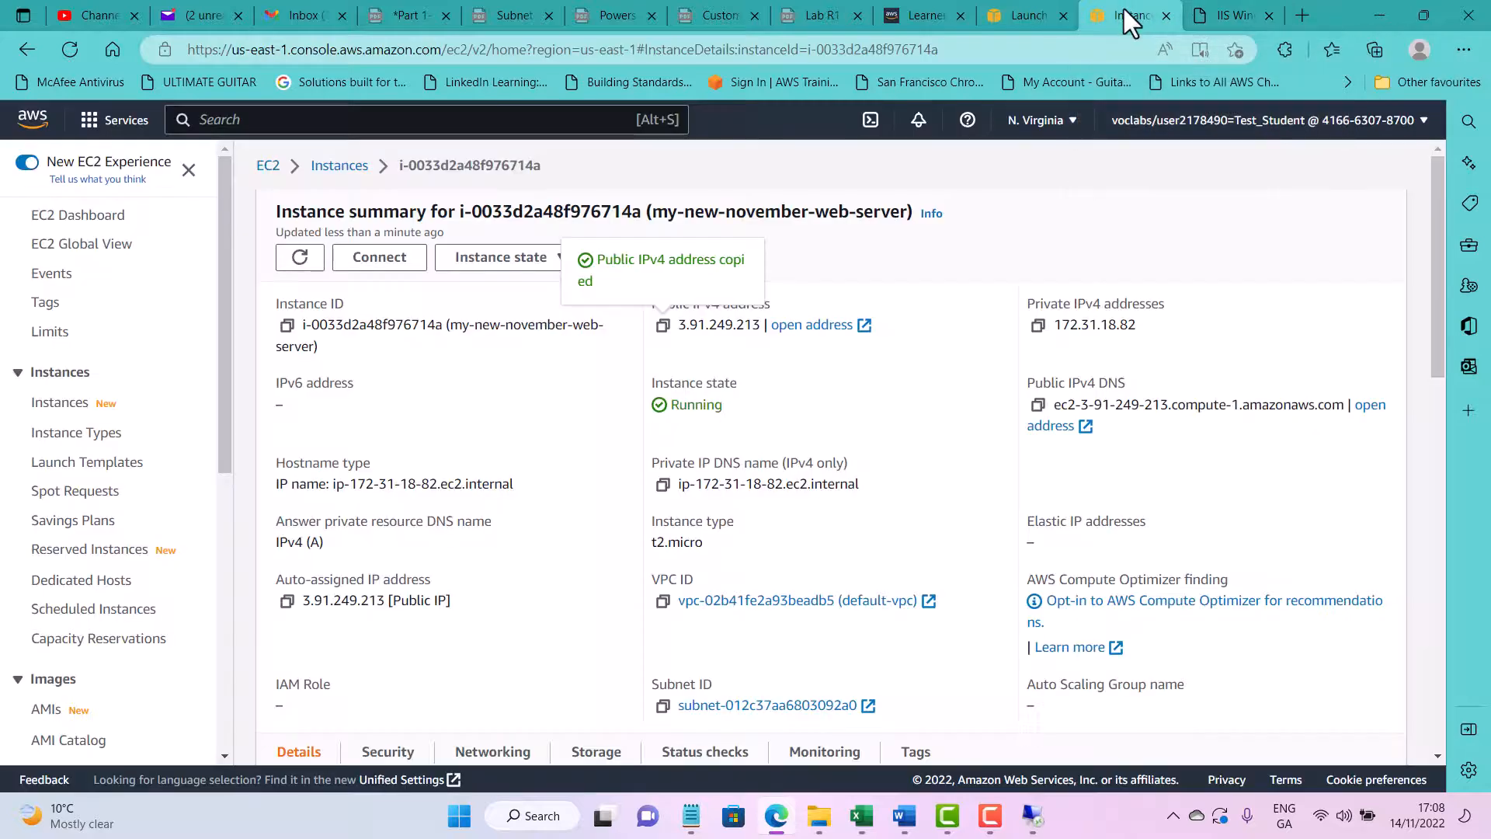
{"action": "left_click", "coordinate": [1040, 9]}
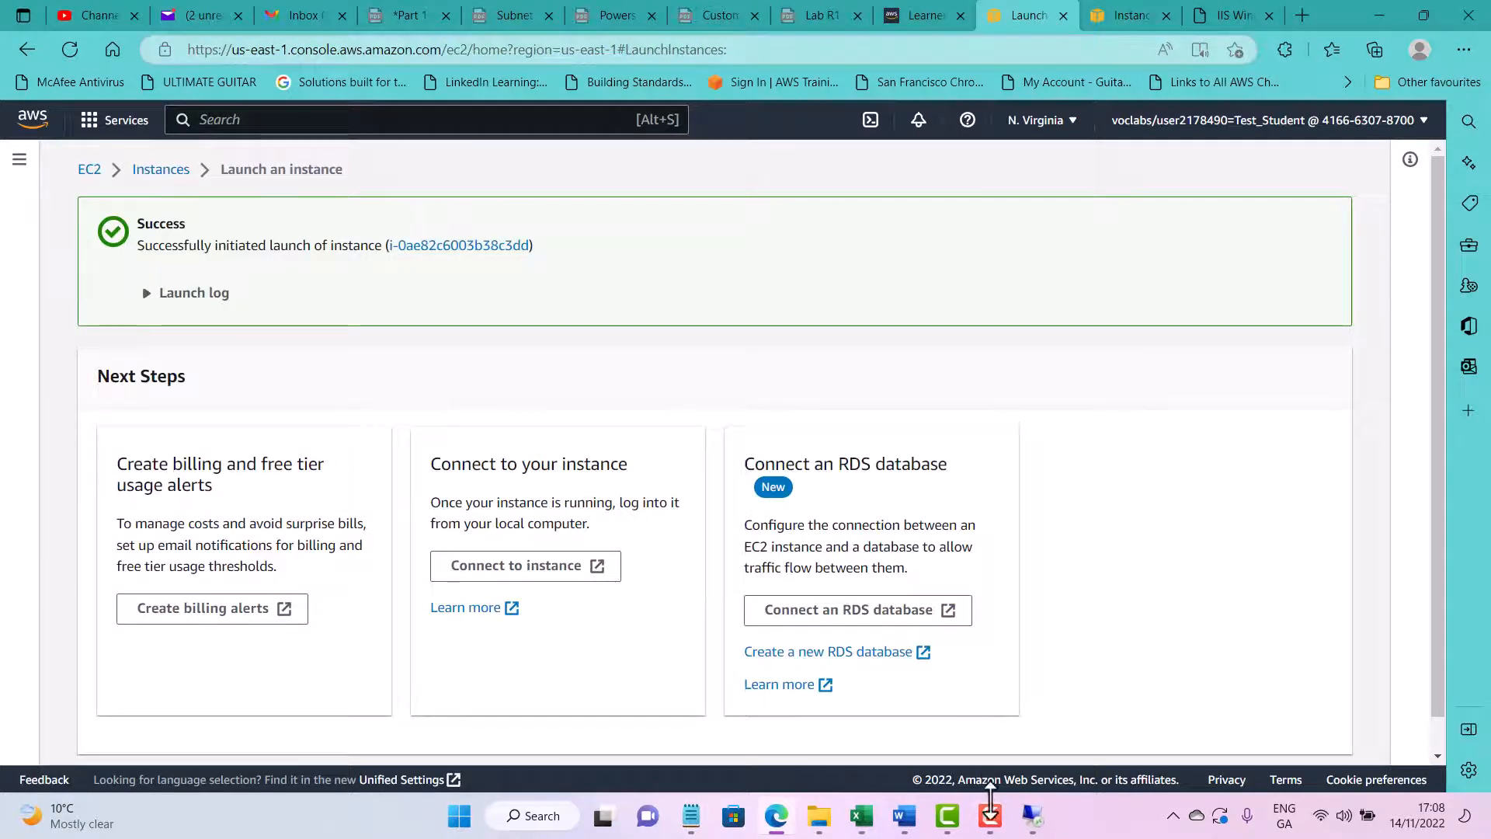
Step: Bring back the full-screen remote session, close IIS Manager and the wwwroot folder window, and minimise Server Manager
{"action": "left_click", "coordinate": [1019, 831]}
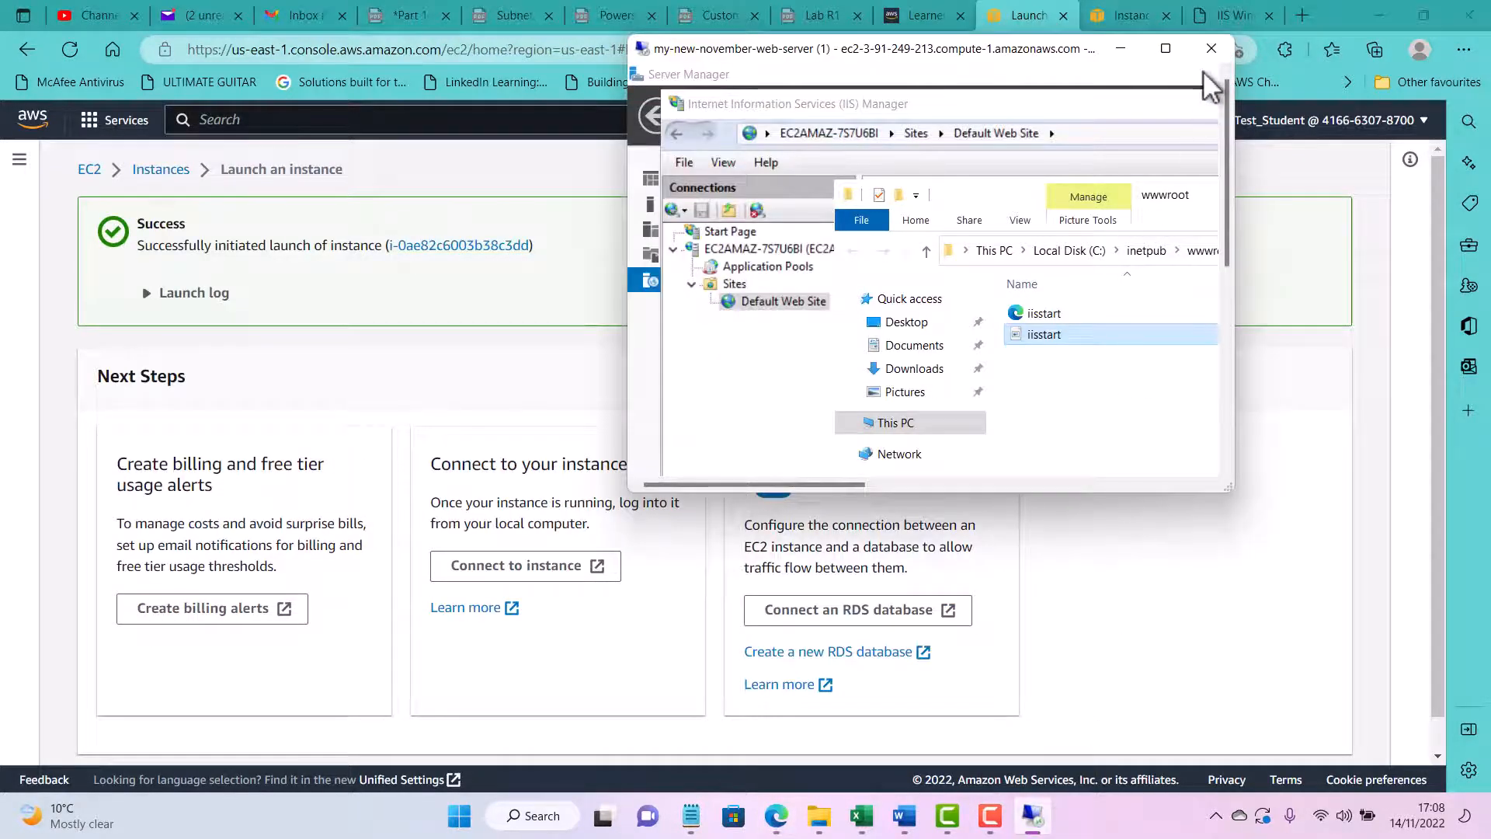
{"action": "left_click", "coordinate": [1108, 109]}
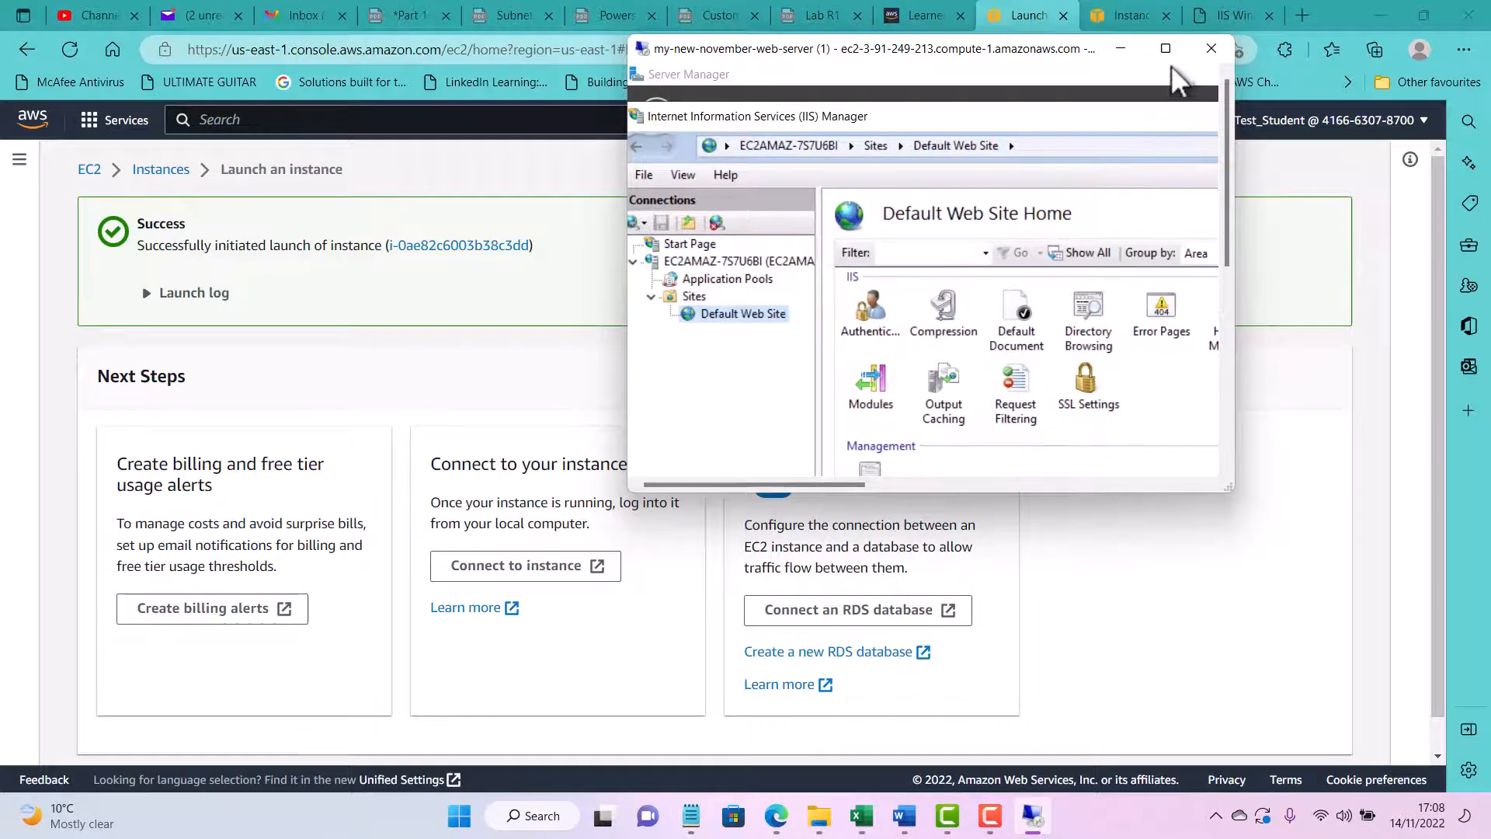
{"action": "left_click", "coordinate": [1165, 48]}
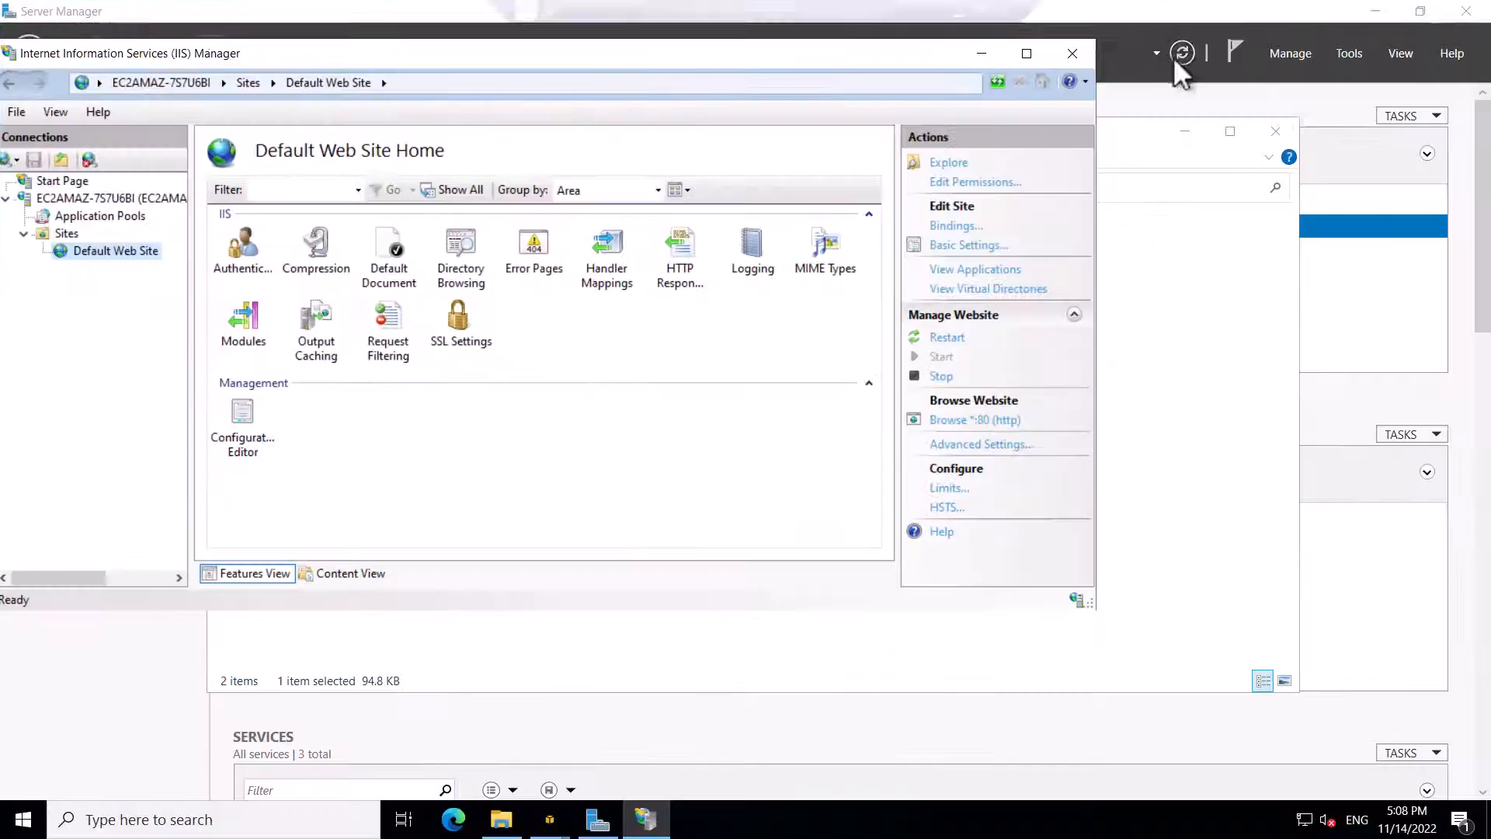
{"action": "left_click", "coordinate": [1071, 53]}
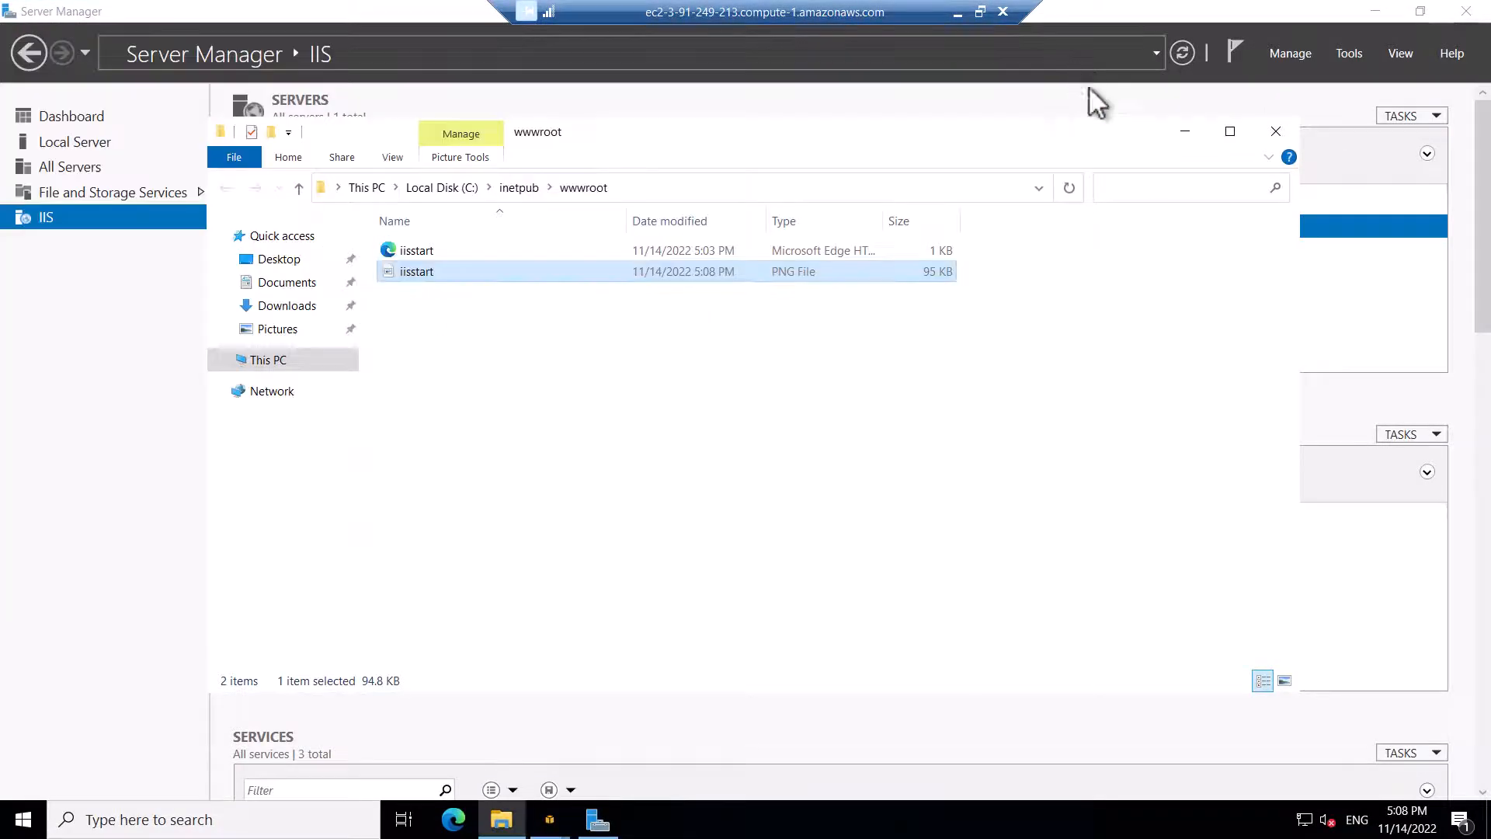
{"action": "left_click", "coordinate": [1277, 132]}
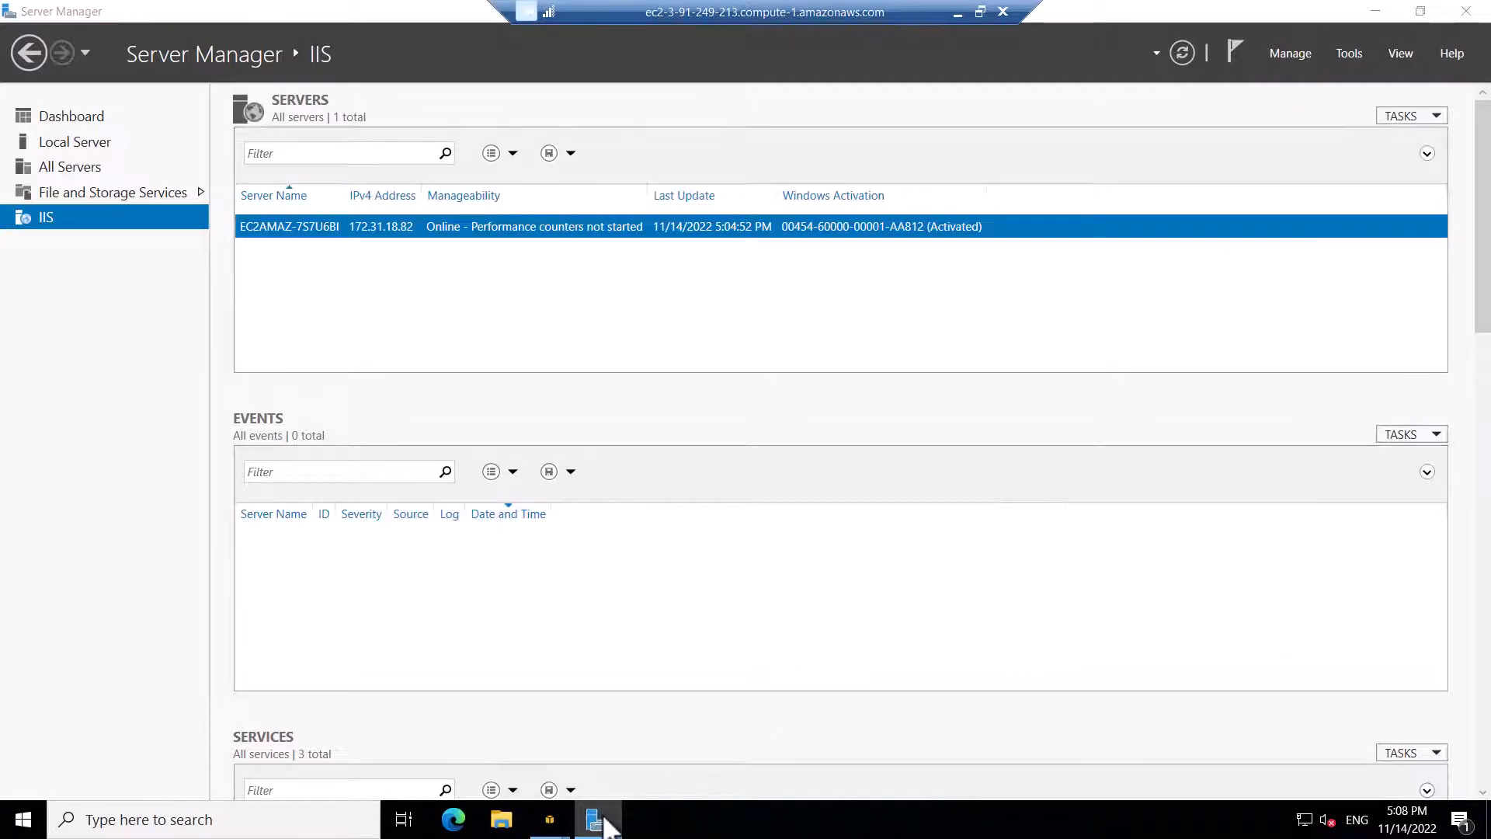
{"action": "left_click", "coordinate": [598, 819]}
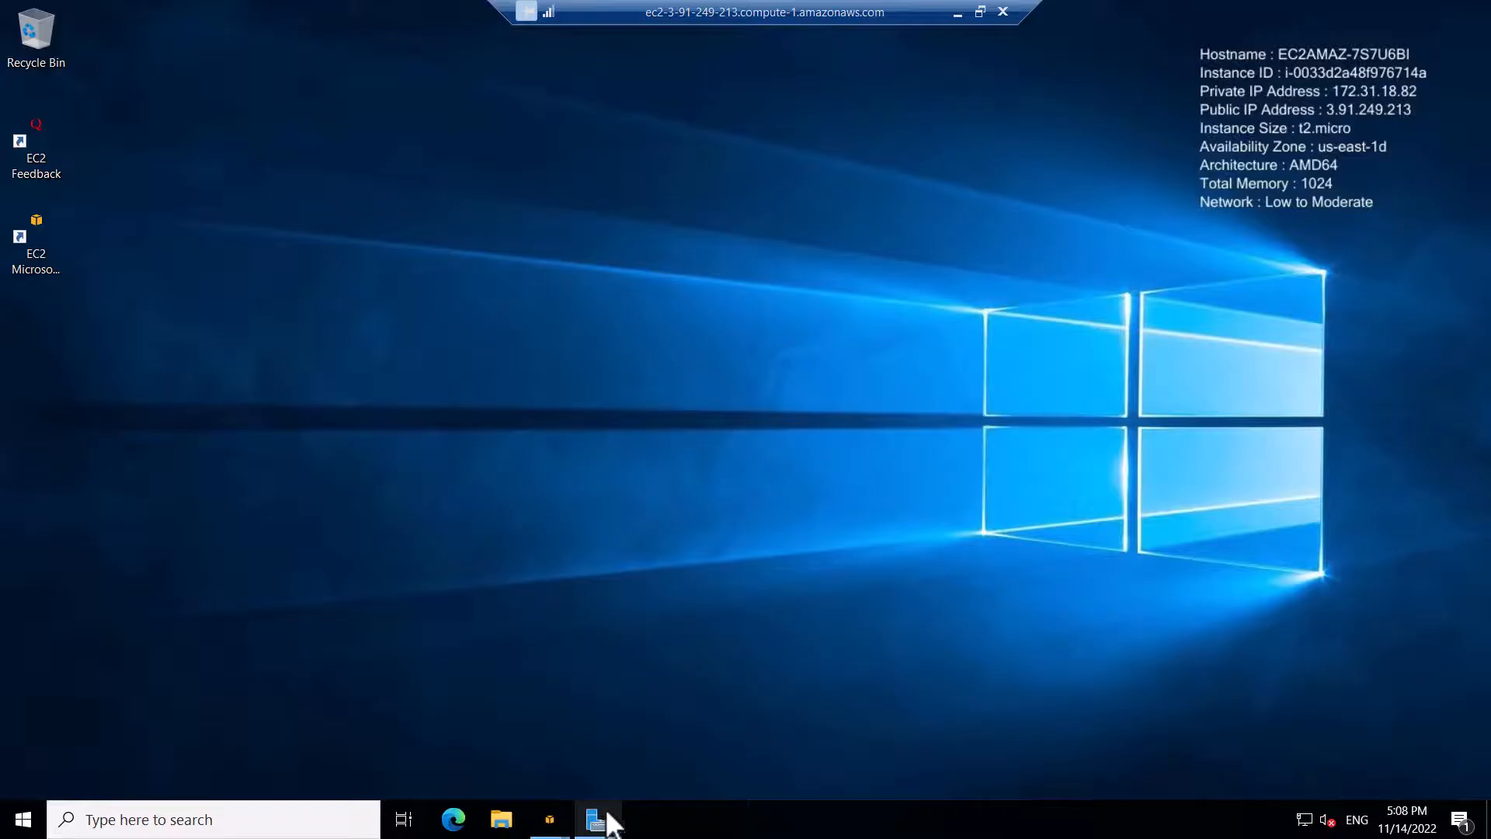
Step: Disconnect the Remote Desktop session and open the EC2 Instances list to review the instances
{"action": "left_click", "coordinate": [1003, 11]}
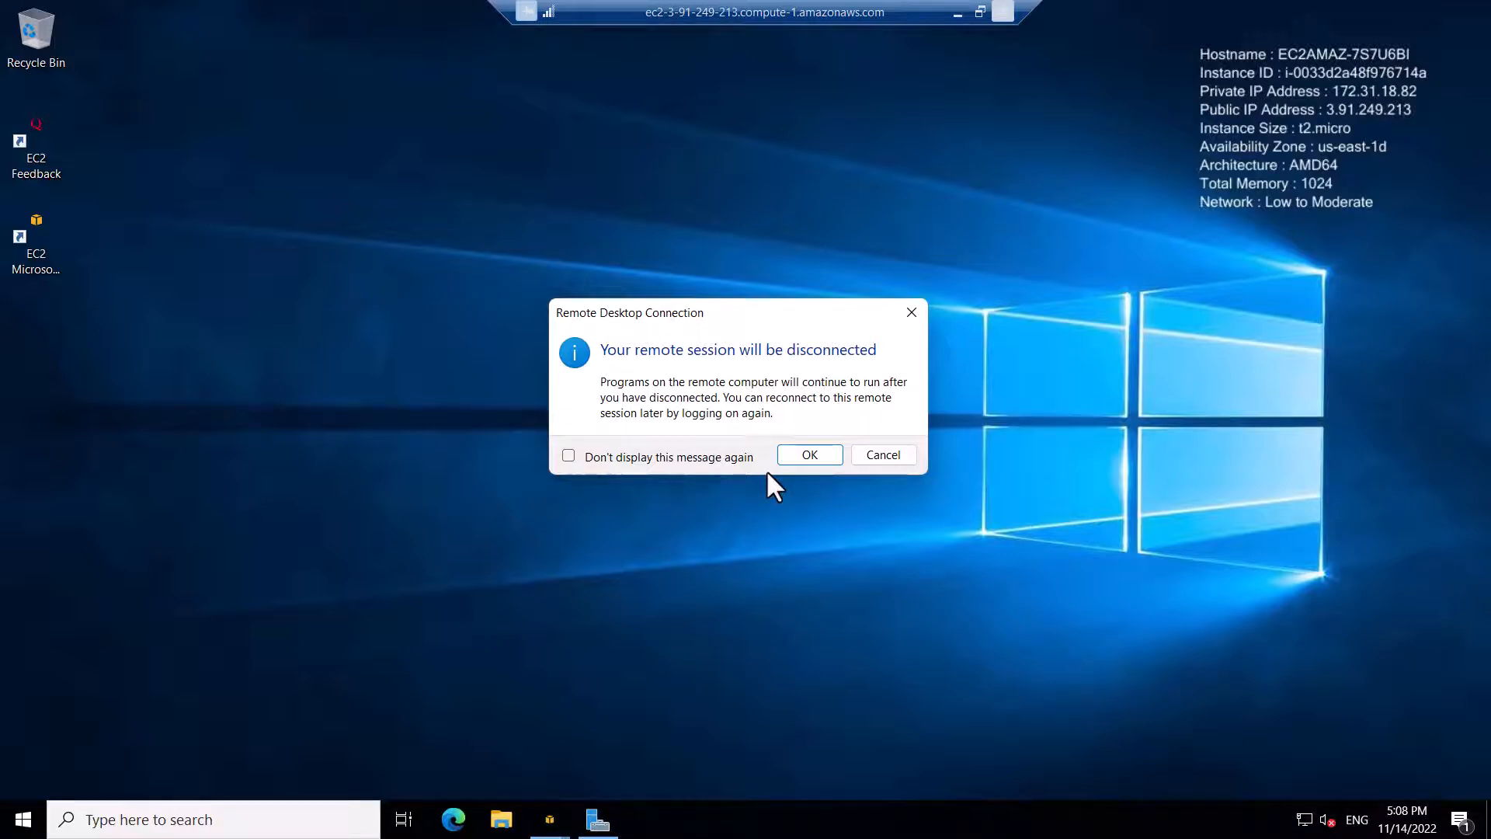
{"action": "left_click", "coordinate": [810, 455]}
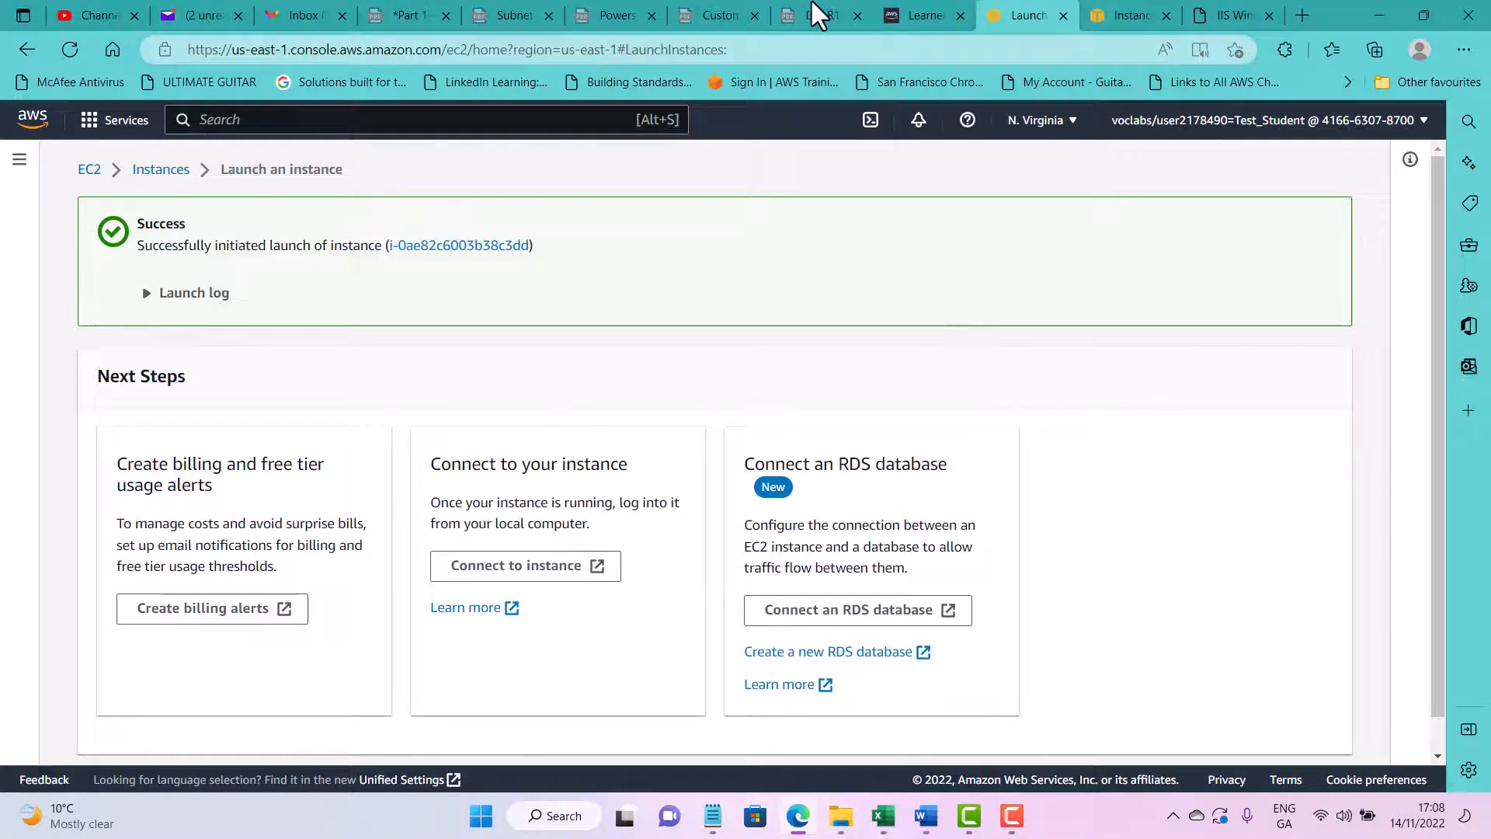
{"action": "left_click", "coordinate": [161, 171]}
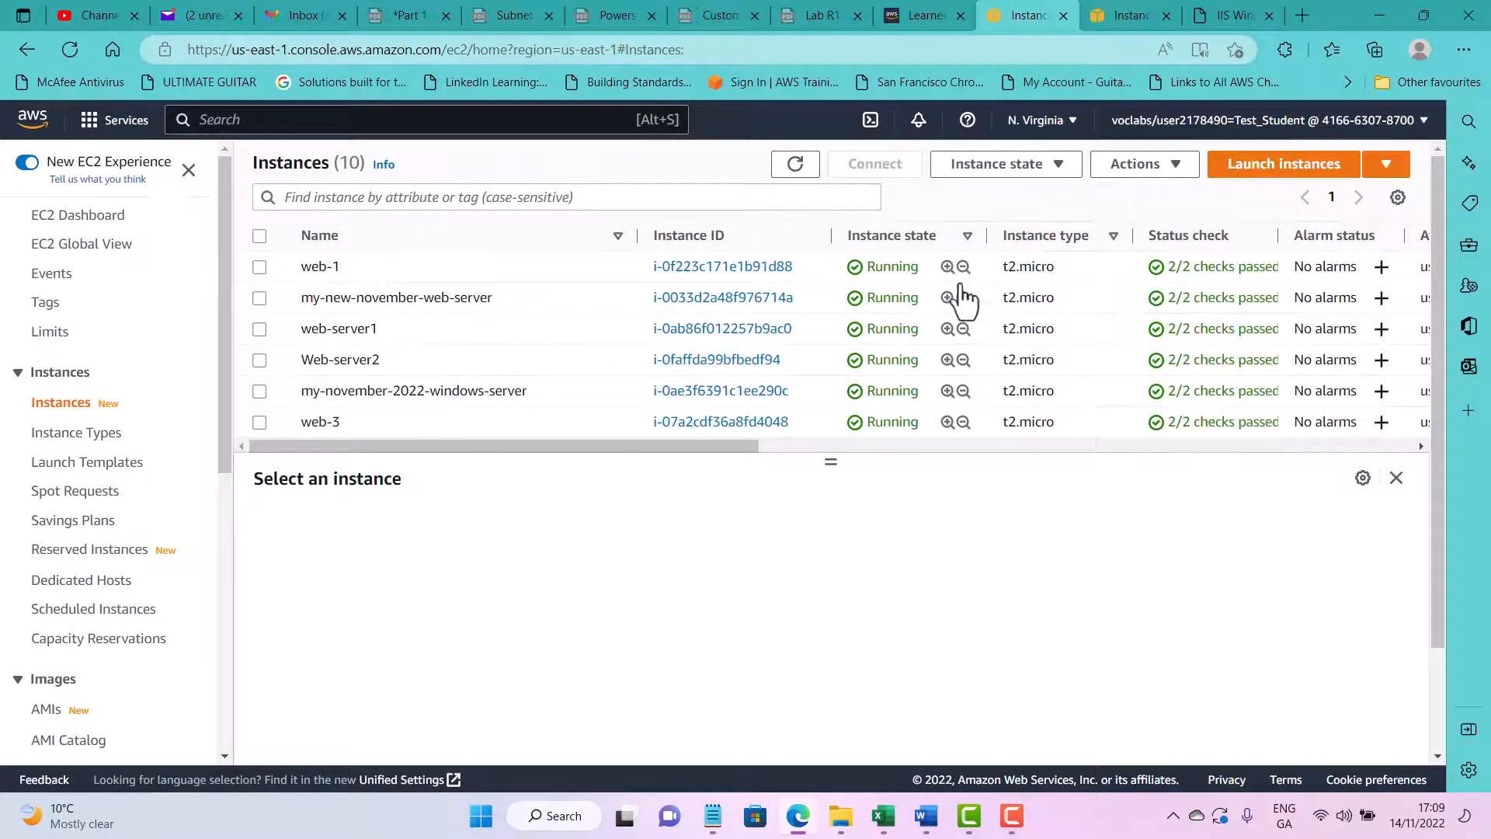
{"action": "scroll", "coordinate": [874, 335], "scroll_direction": "down", "scroll_amount": 2}
{"action": "scroll", "coordinate": [877, 342], "scroll_direction": "up", "scroll_amount": 2}
{"action": "scroll", "coordinate": [449, 314], "scroll_direction": "down", "scroll_amount": 2}
{"action": "scroll", "coordinate": [393, 270], "scroll_direction": "up", "scroll_amount": 2}
Step: Try to stop the my-new-november-web-server instance
{"action": "left_click", "coordinate": [261, 237]}
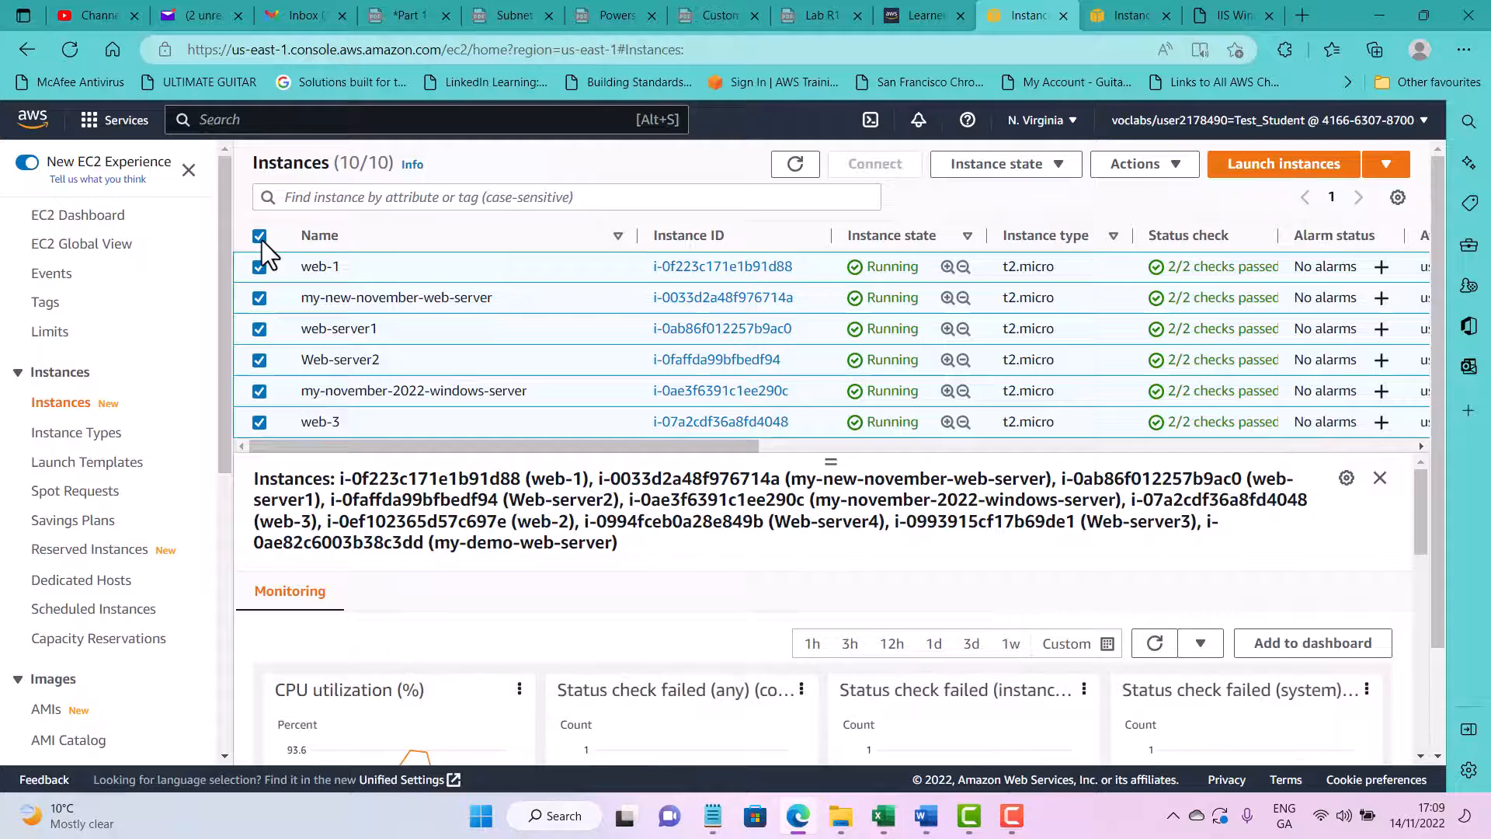
{"action": "left_click", "coordinate": [261, 238]}
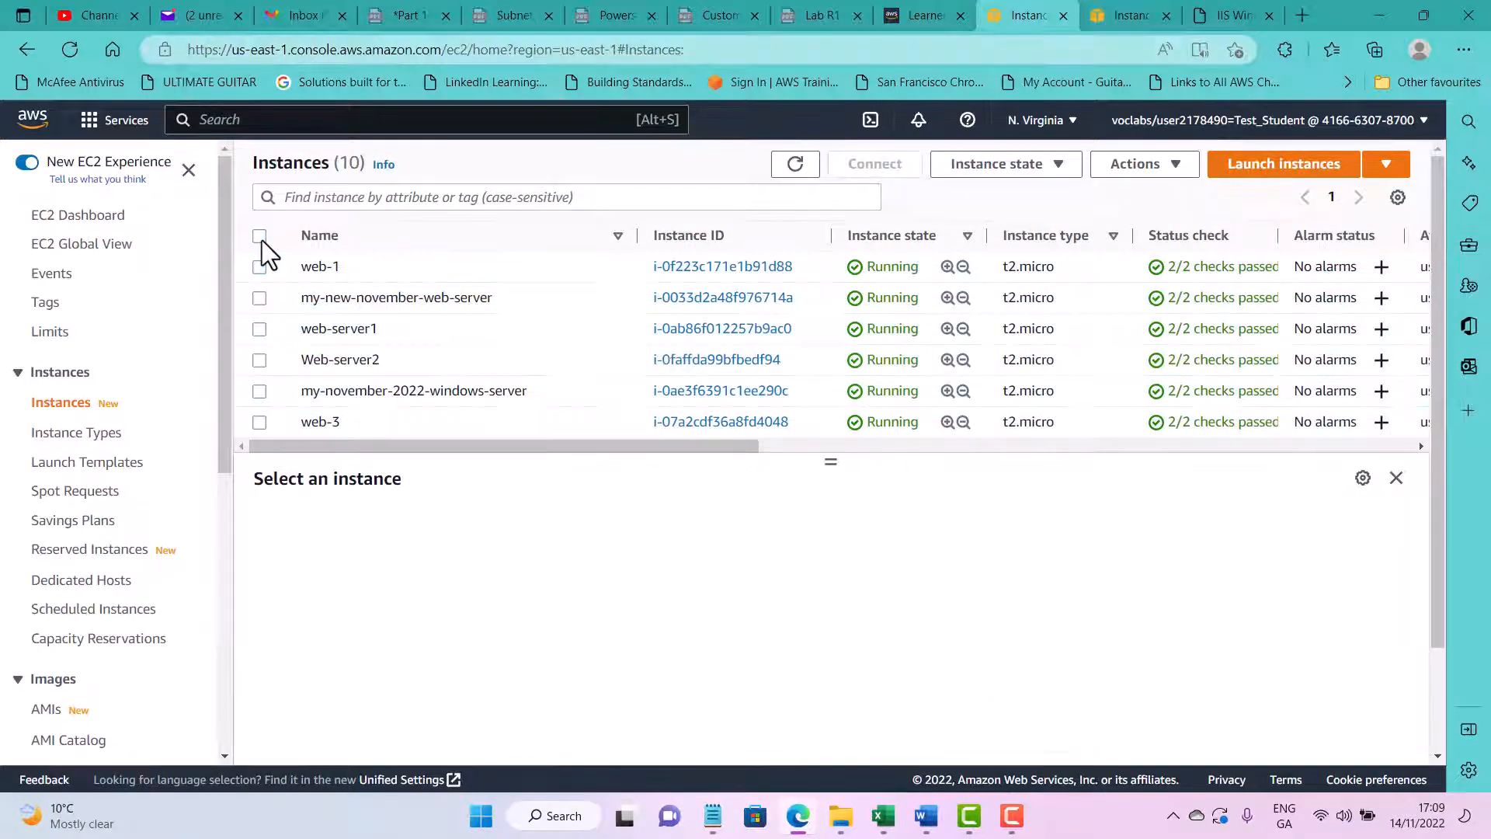
{"action": "left_click", "coordinate": [259, 300]}
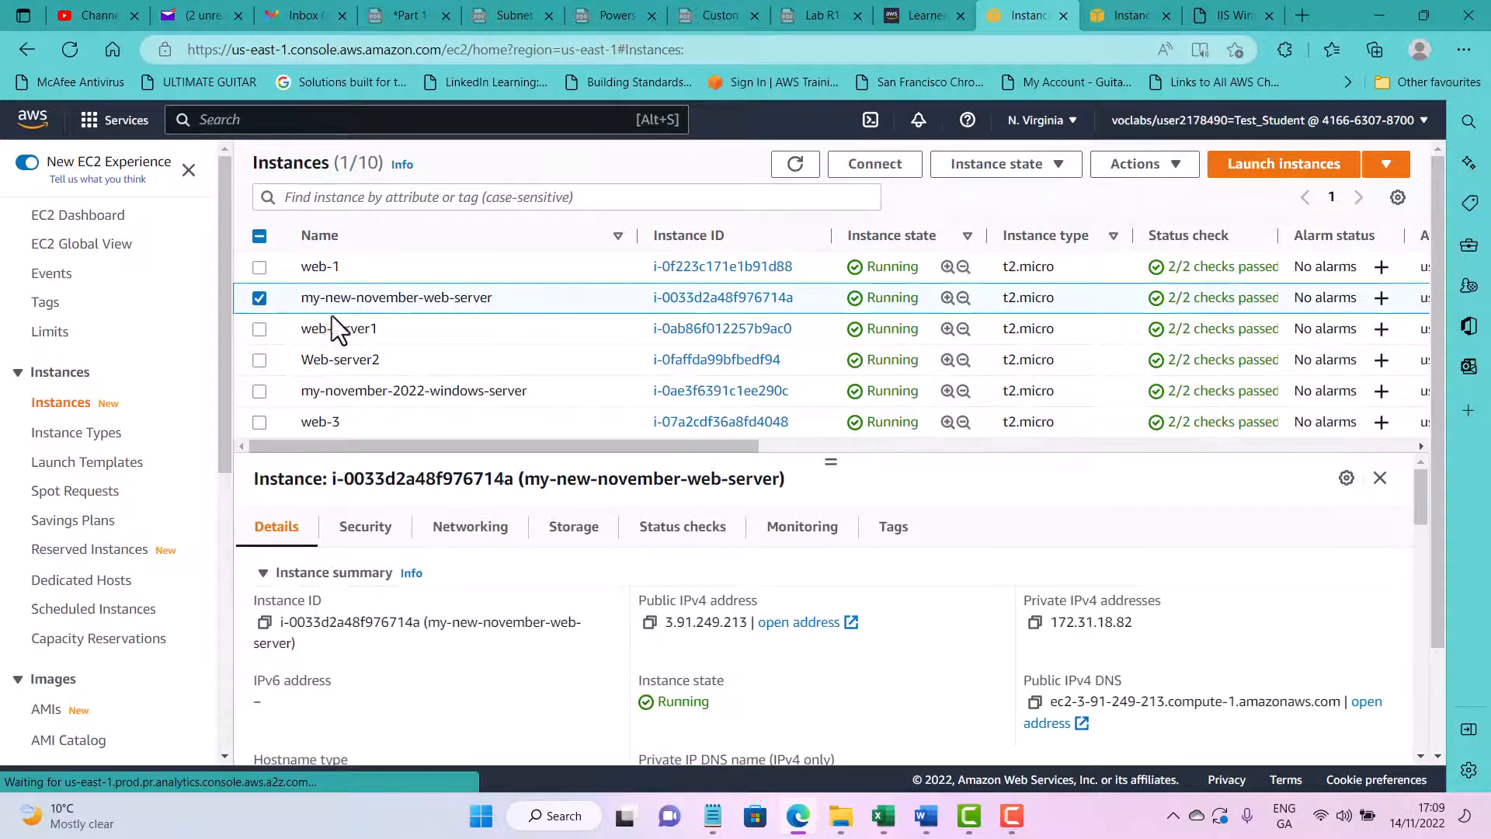
{"action": "left_click", "coordinate": [261, 391]}
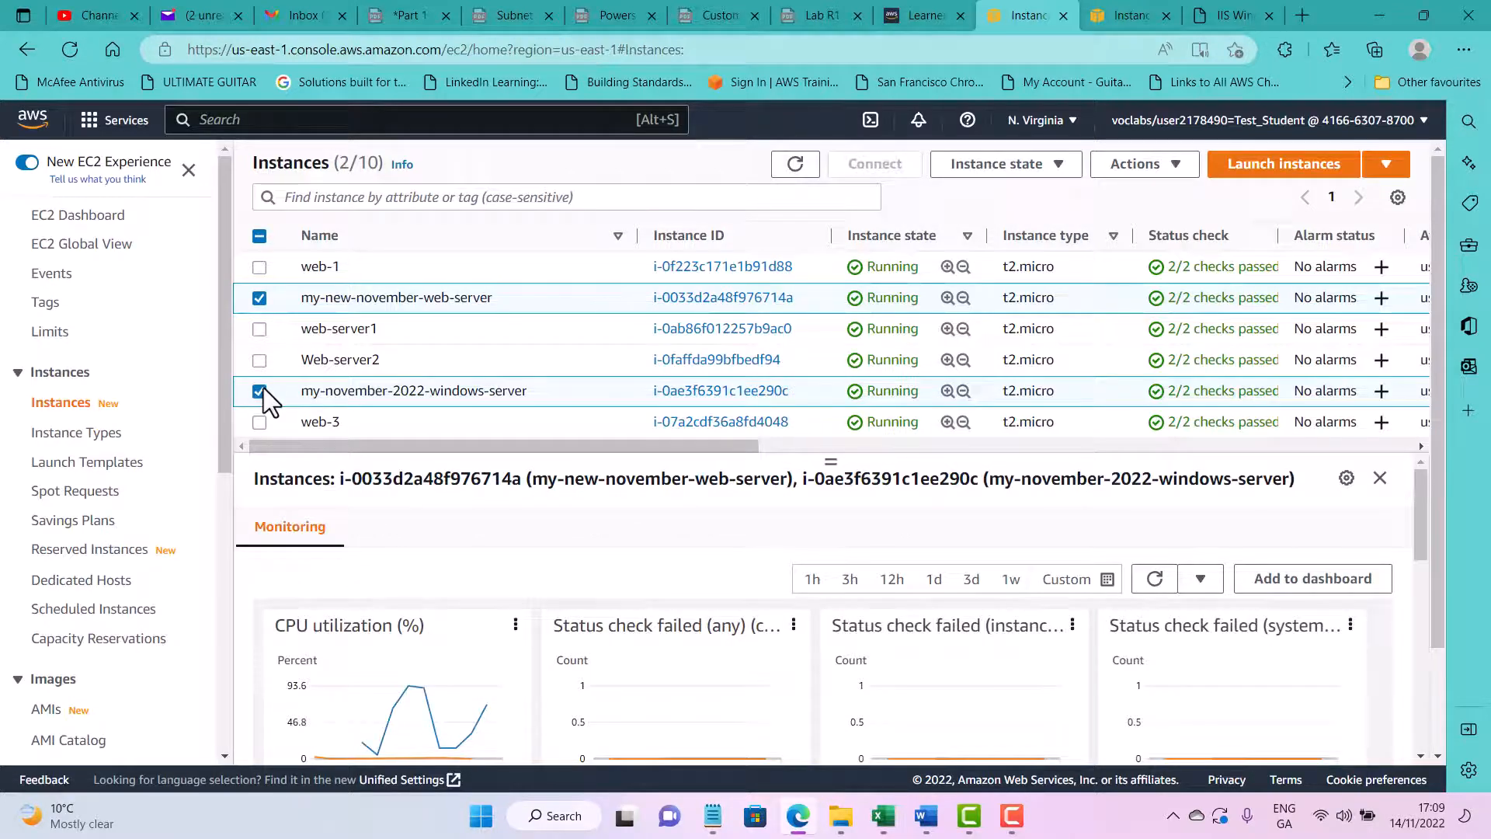
{"action": "left_click", "coordinate": [1065, 167]}
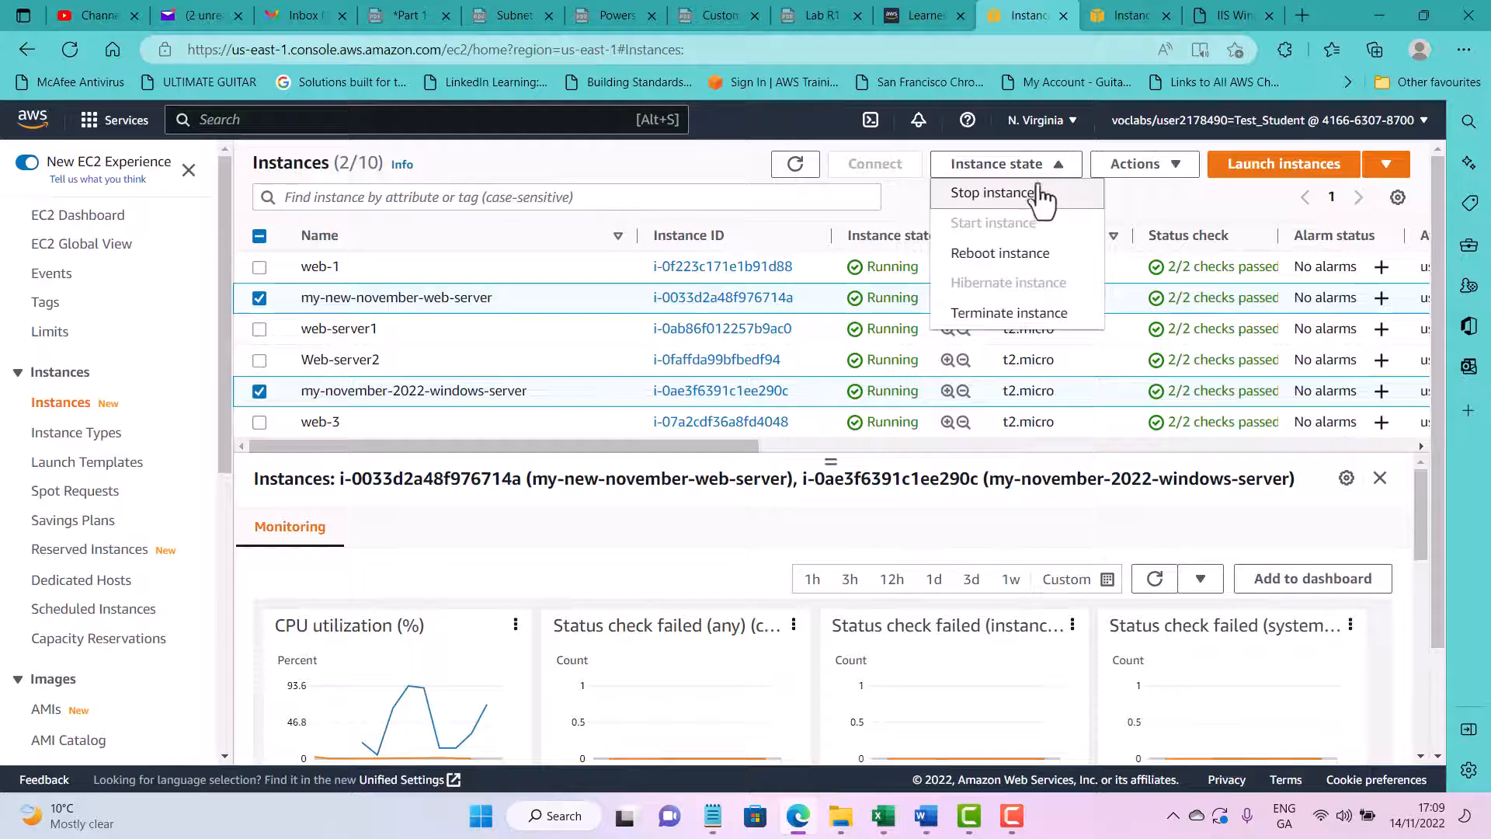
{"action": "left_click", "coordinate": [264, 392]}
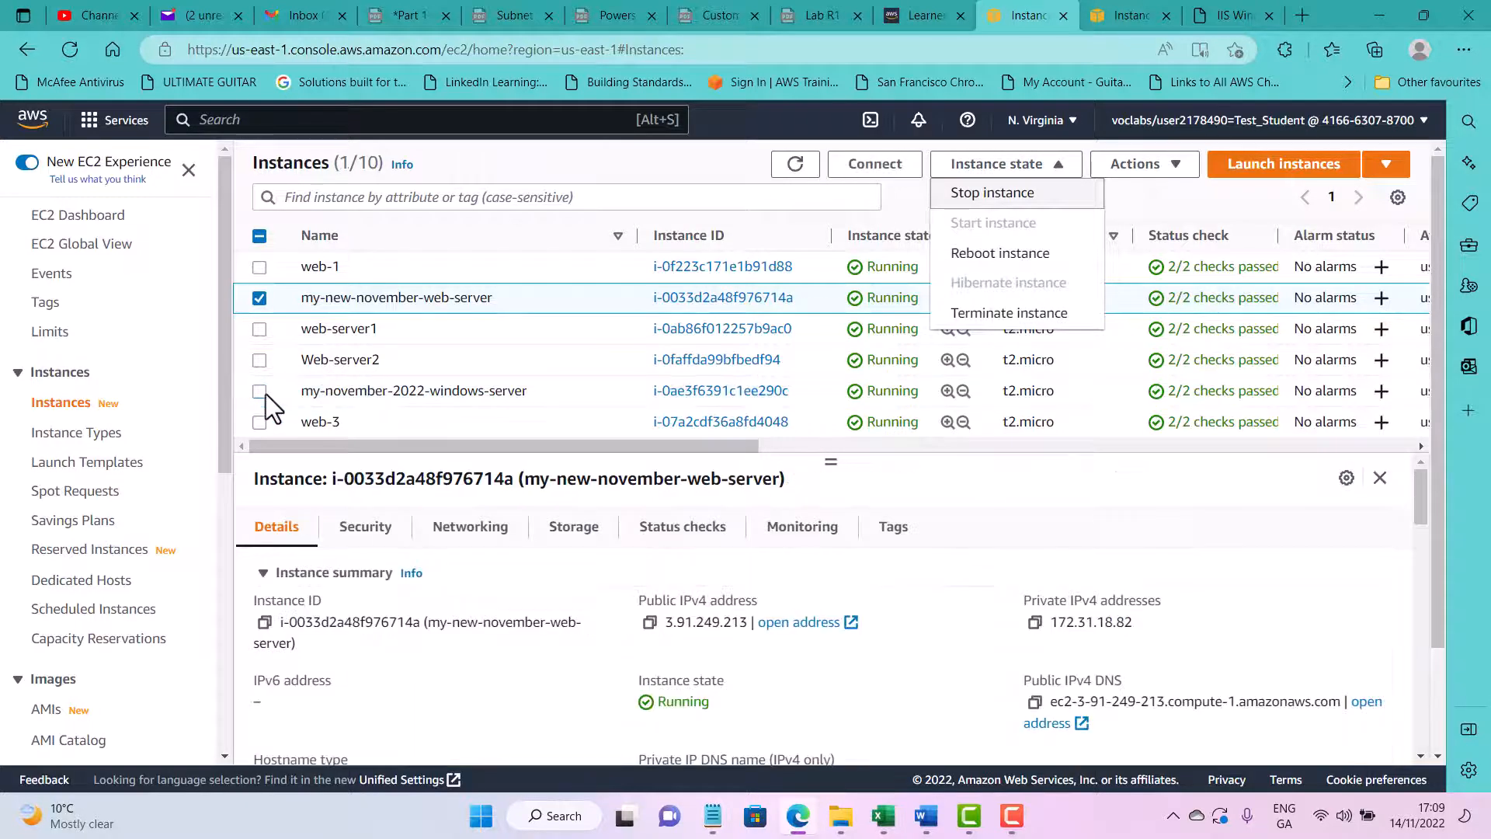
{"action": "left_click", "coordinate": [1011, 194]}
{"action": "left_click", "coordinate": [1103, 549]}
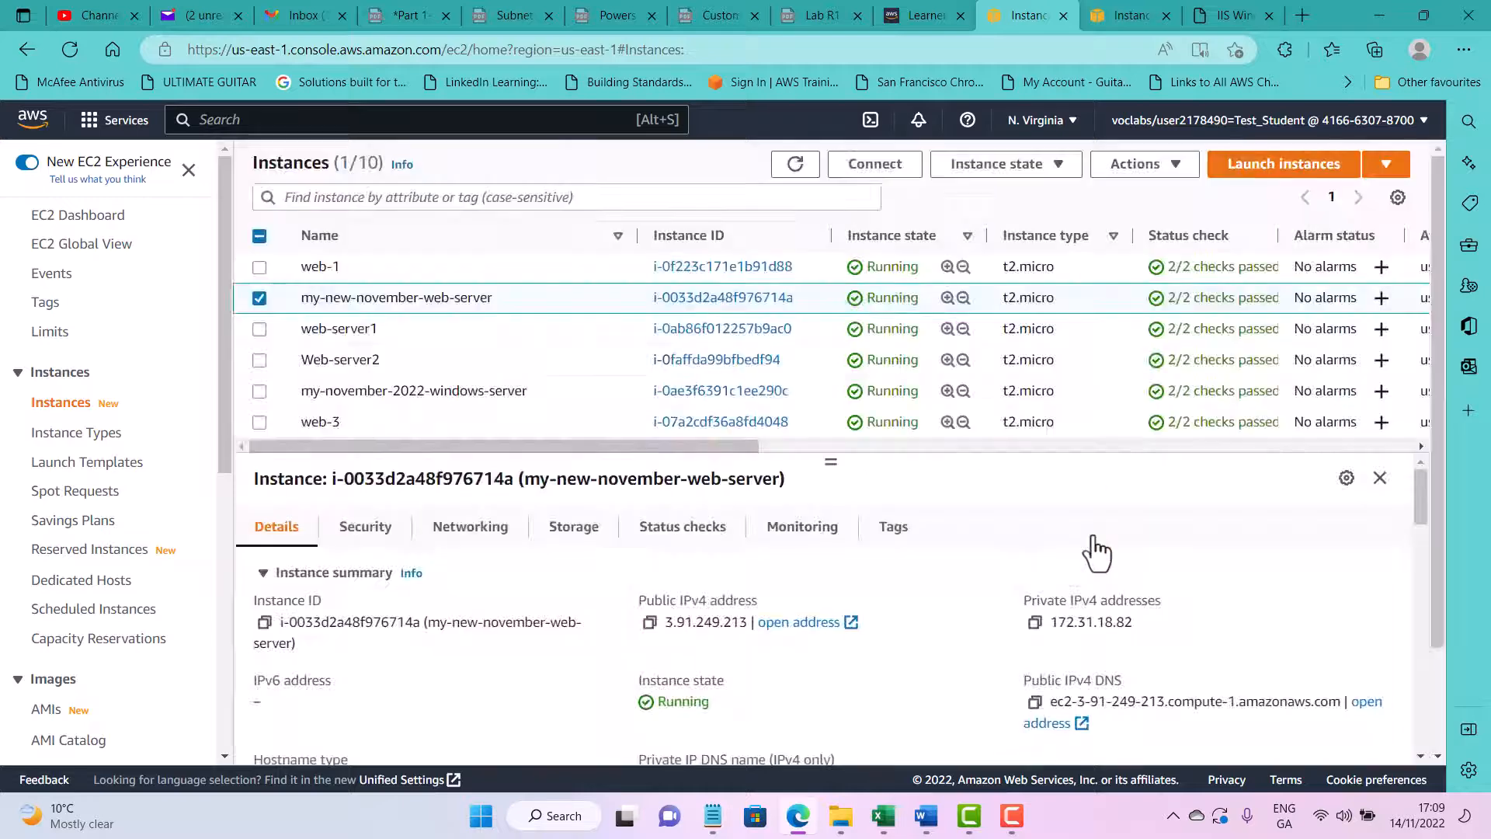
Step: Terminate the my-november-2022-windows-server instance, leaving my-new-november-web-server unselected
{"action": "scroll", "coordinate": [492, 343], "scroll_direction": "down", "scroll_amount": 3}
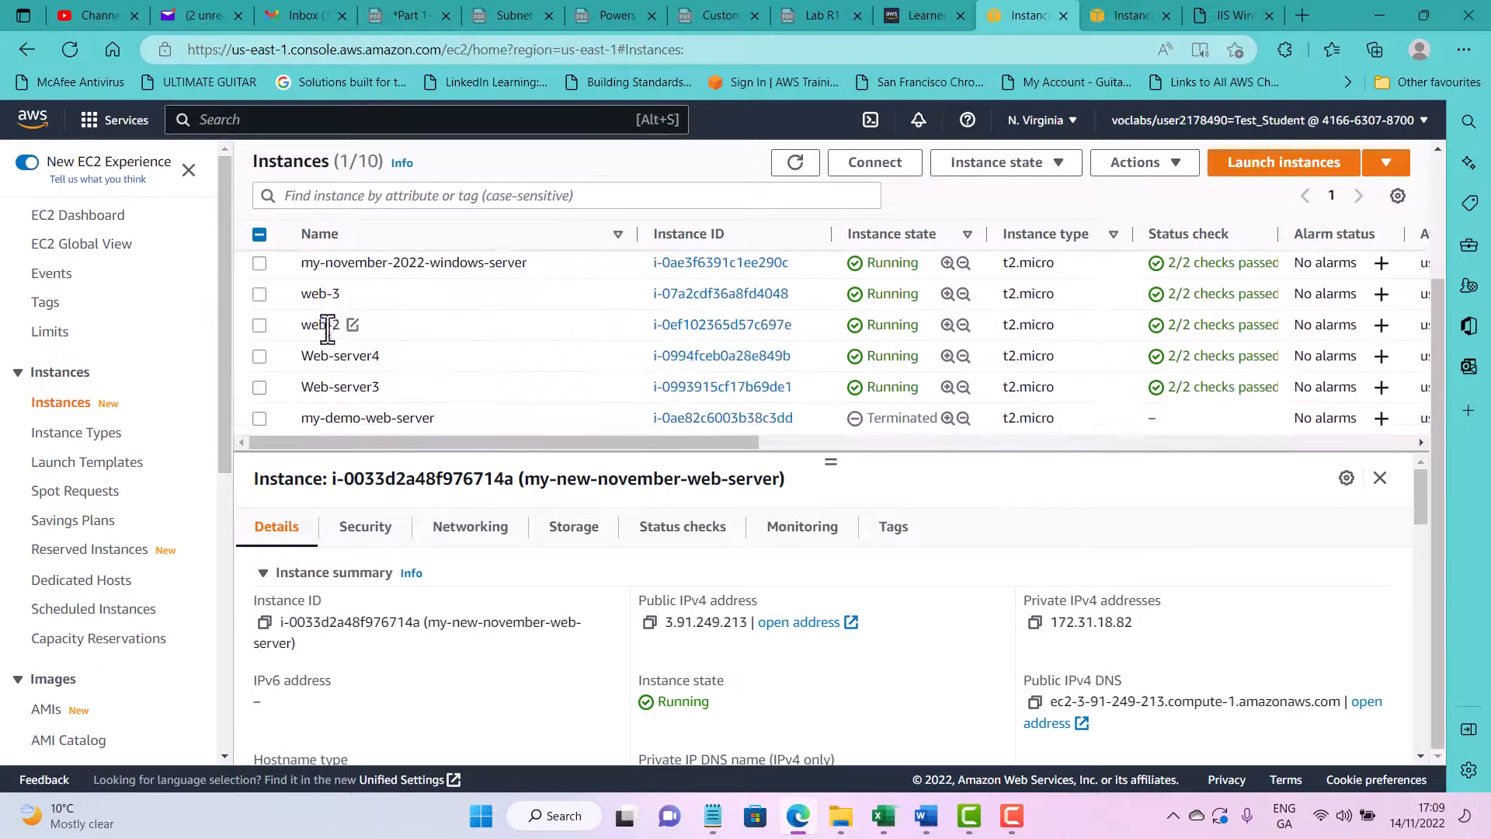
{"action": "scroll", "coordinate": [315, 320], "scroll_direction": "up", "scroll_amount": 1}
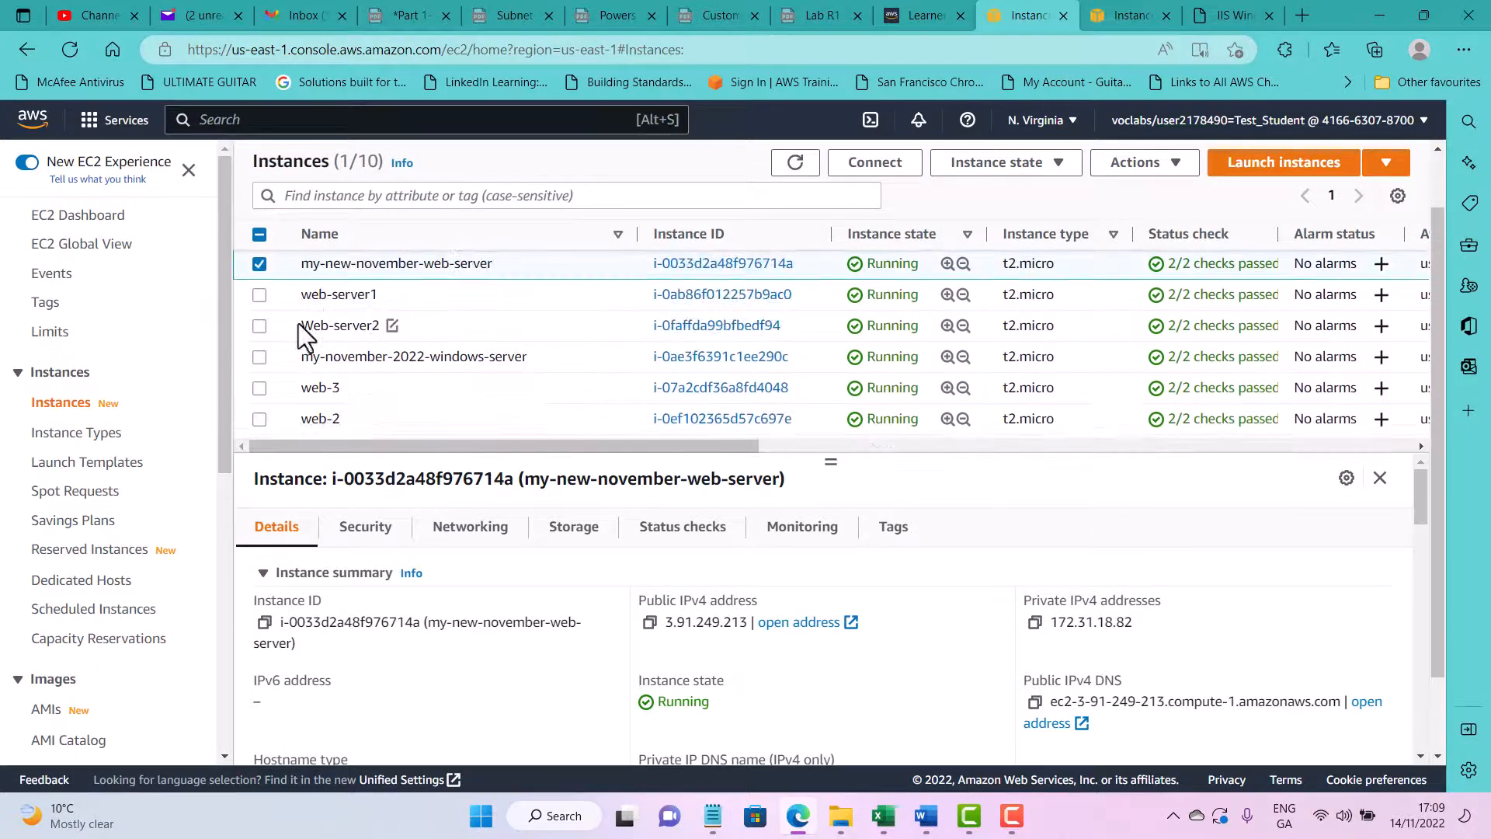
{"action": "left_click", "coordinate": [259, 264]}
{"action": "left_click", "coordinate": [259, 356]}
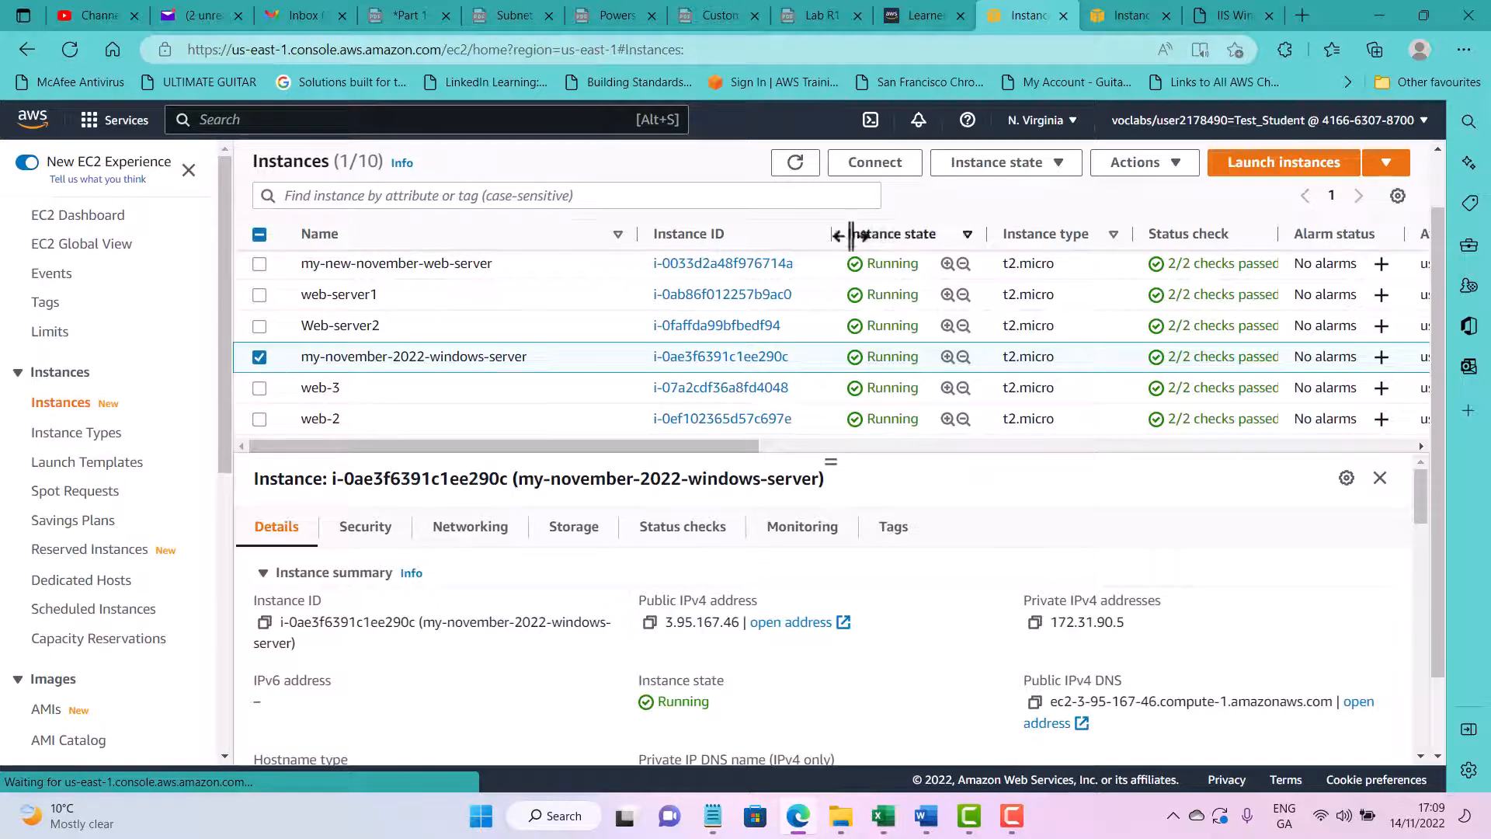
{"action": "left_click", "coordinate": [1033, 162]}
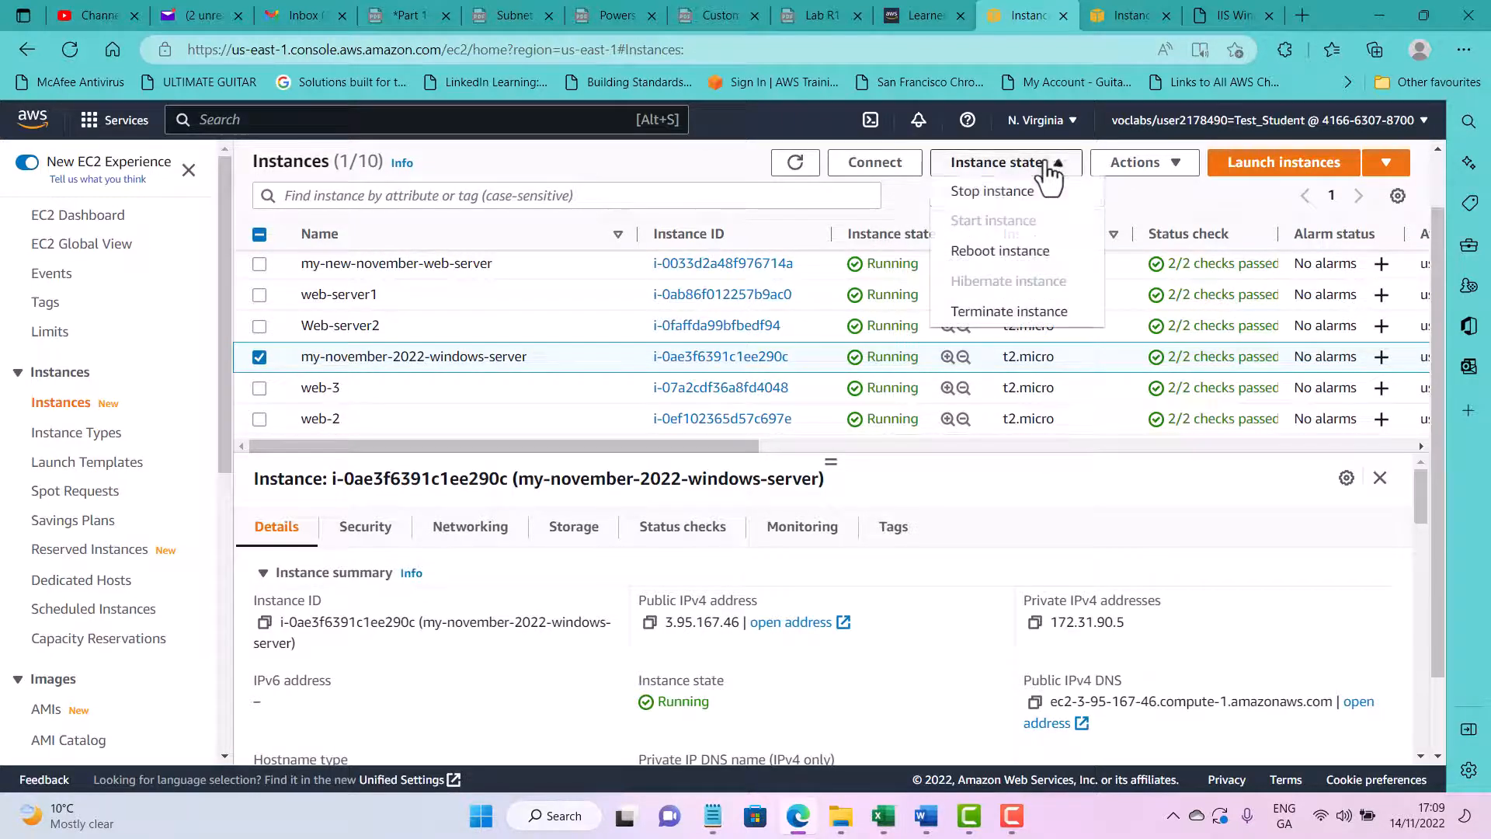
{"action": "left_click", "coordinate": [1036, 311]}
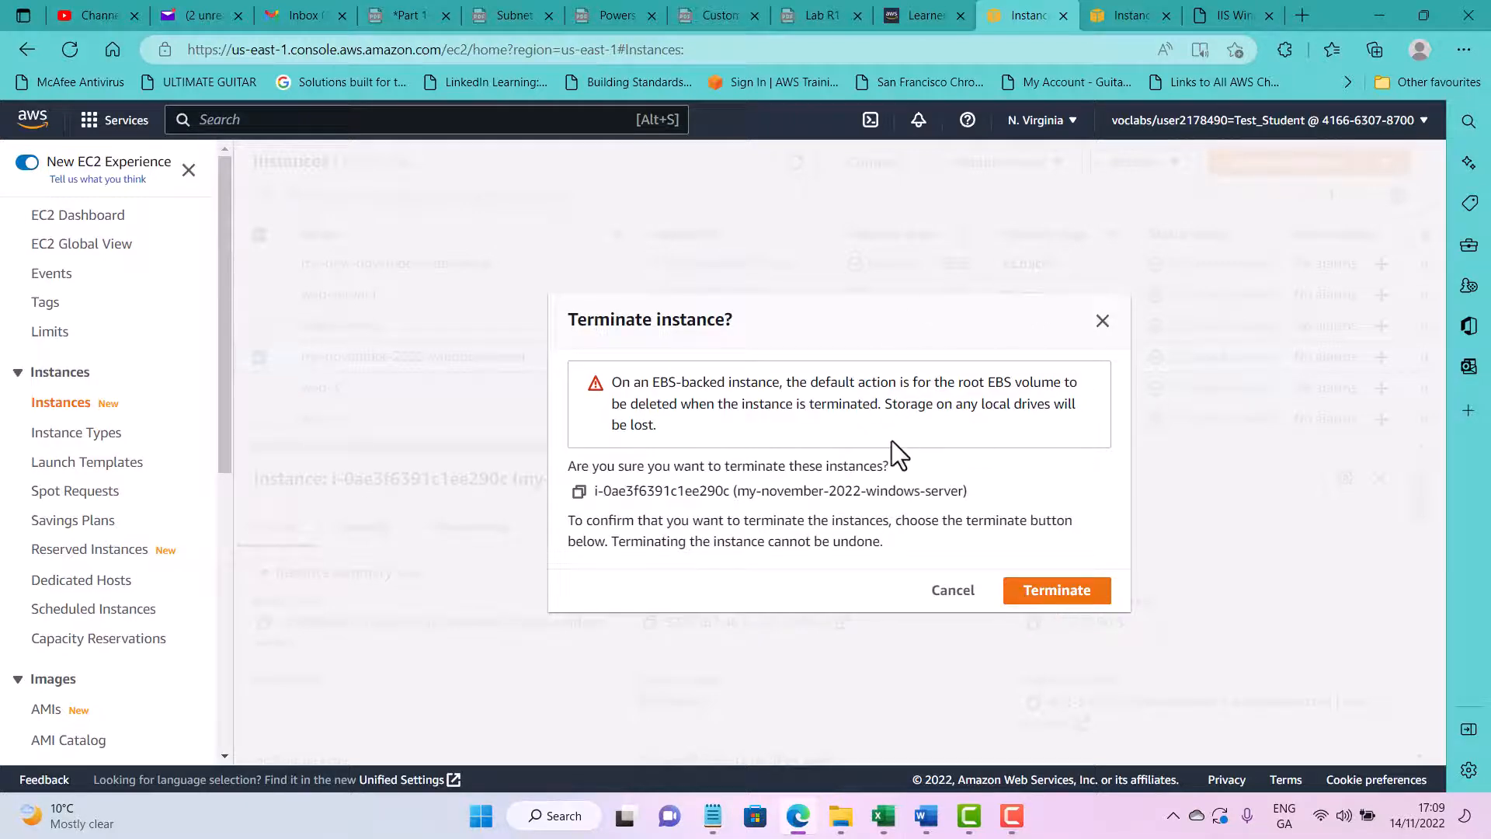
{"action": "left_click", "coordinate": [1067, 598]}
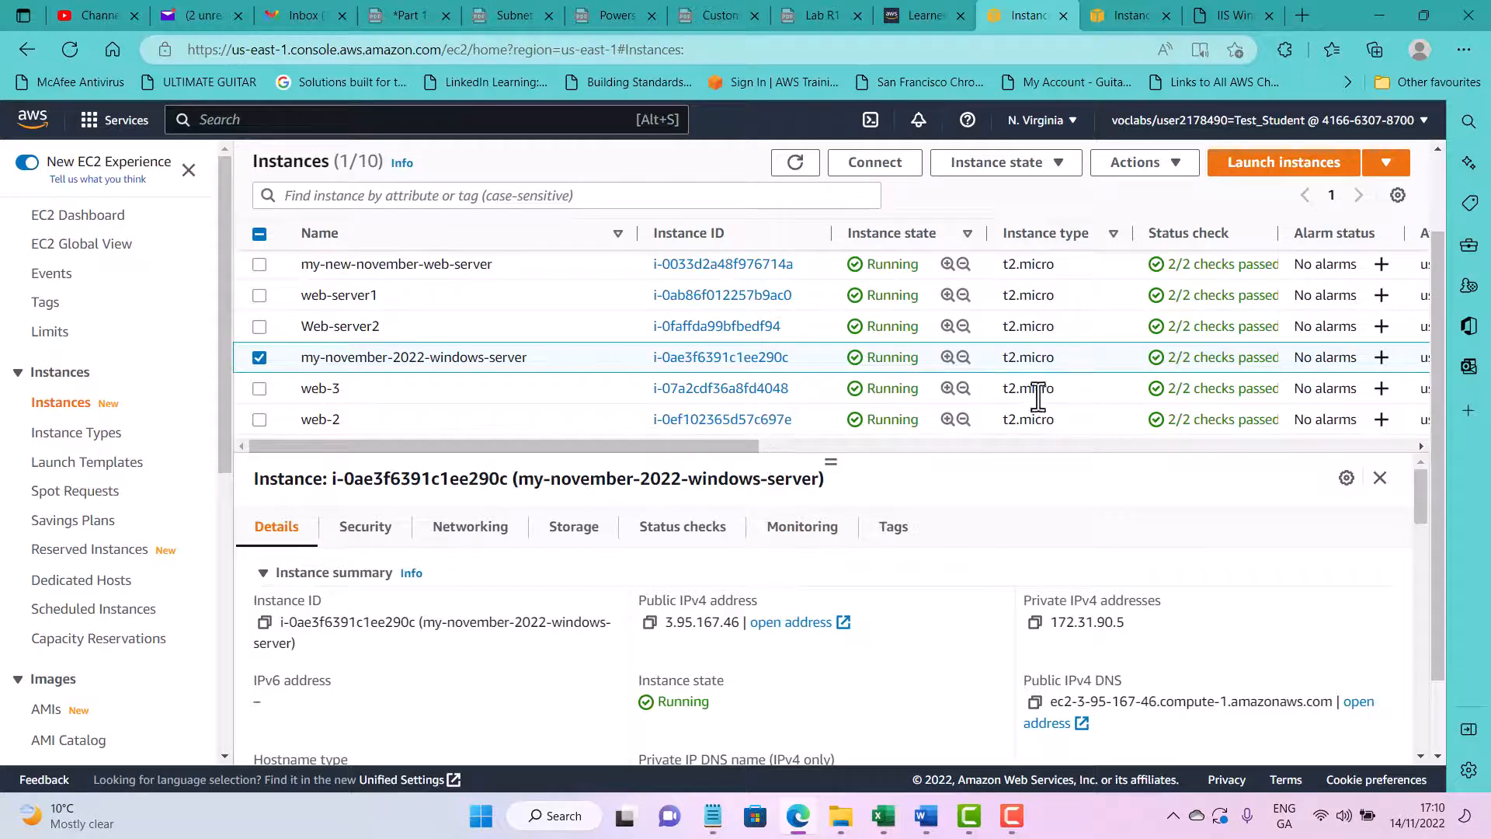
{"action": "left_click", "coordinate": [1056, 163]}
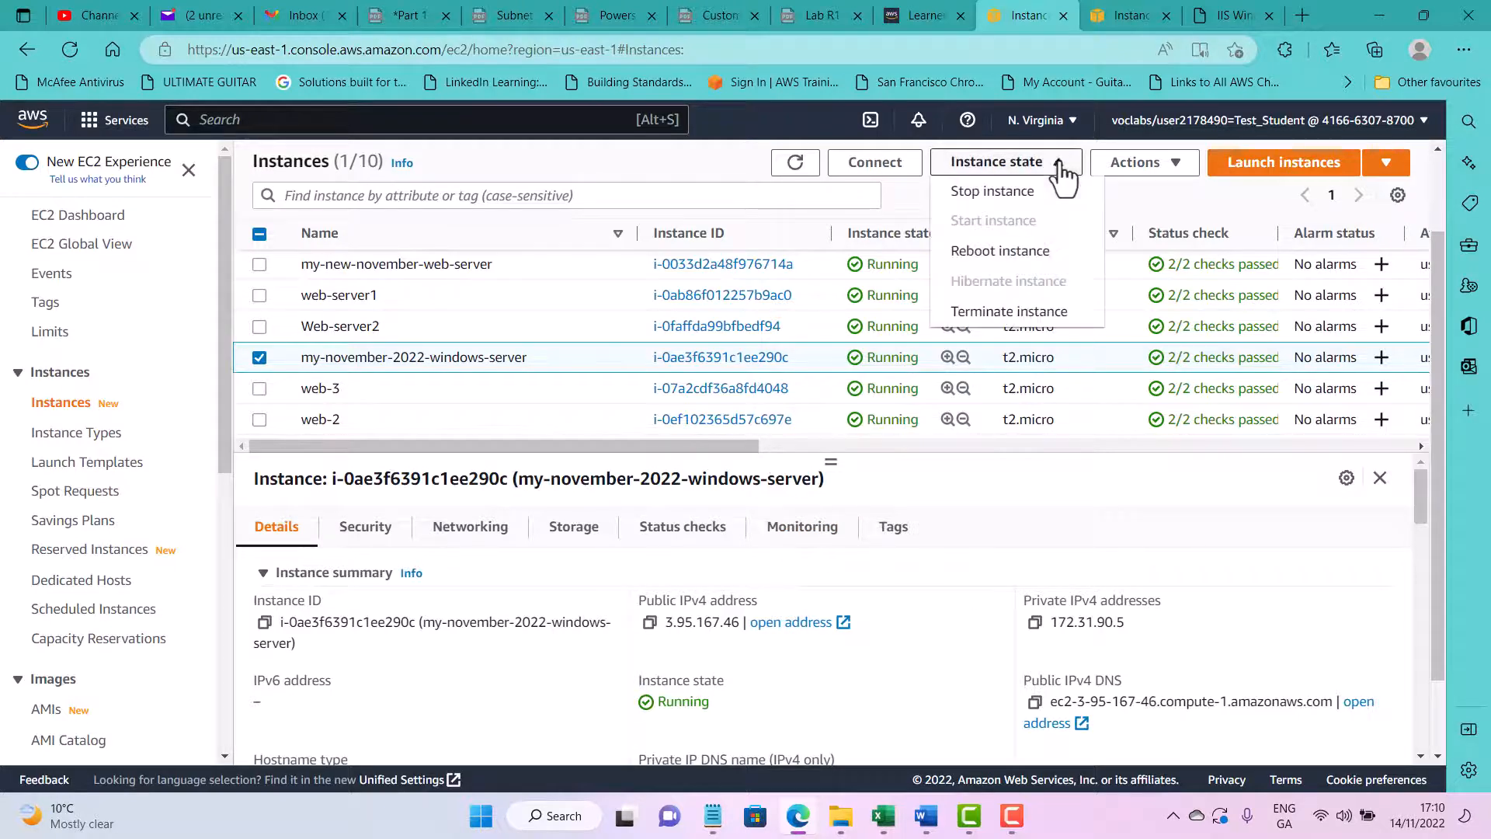
{"action": "left_click", "coordinate": [1037, 313]}
{"action": "left_click", "coordinate": [1045, 592]}
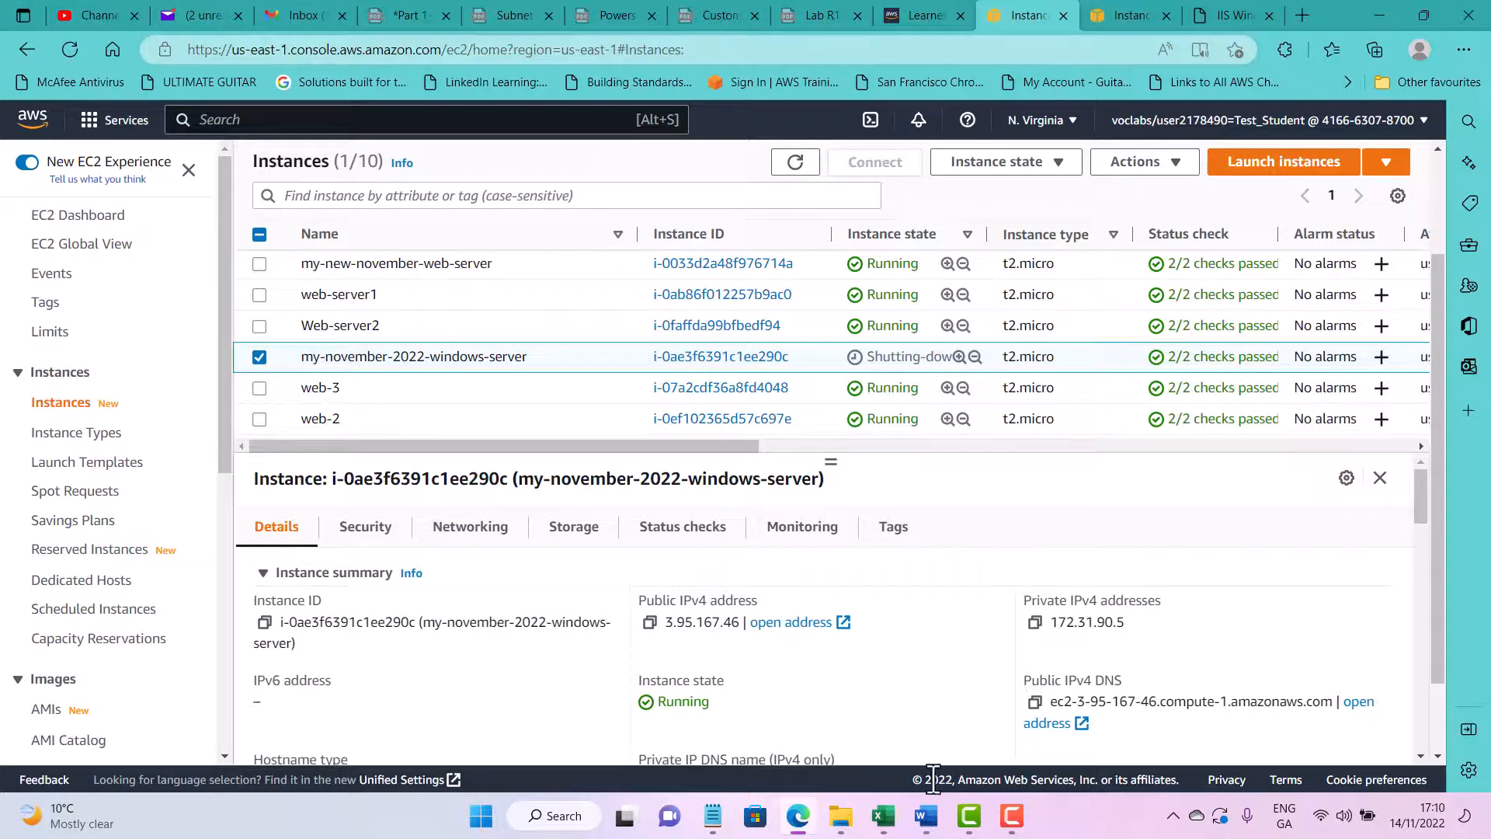
Step: Switch to the Word document on creating a Windows Server VM instance on AWS and review its numbered steps
{"action": "left_click", "coordinate": [926, 815]}
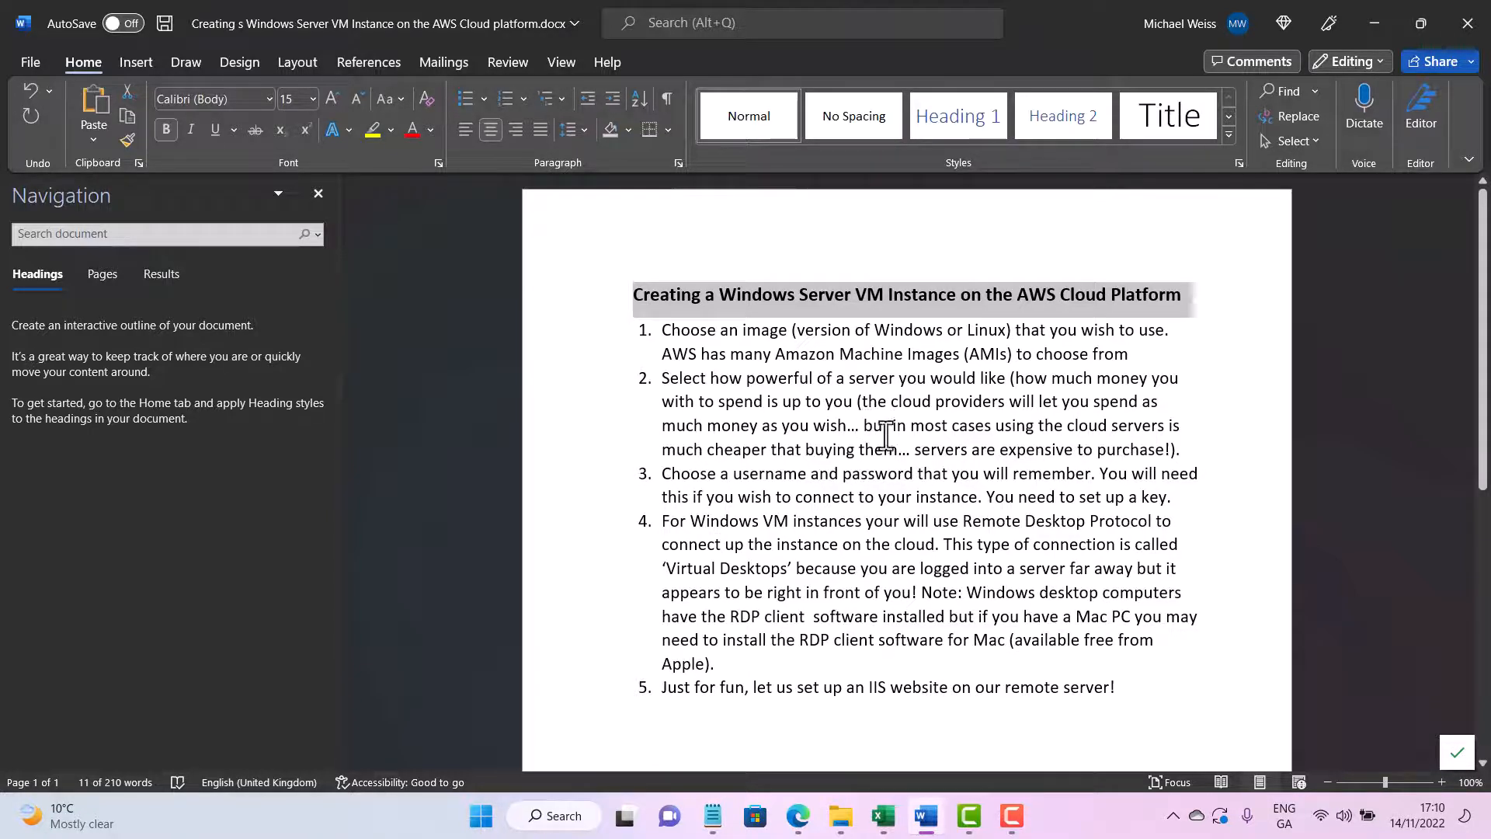
{"action": "scroll", "coordinate": [933, 439], "scroll_direction": "down", "scroll_amount": 1}
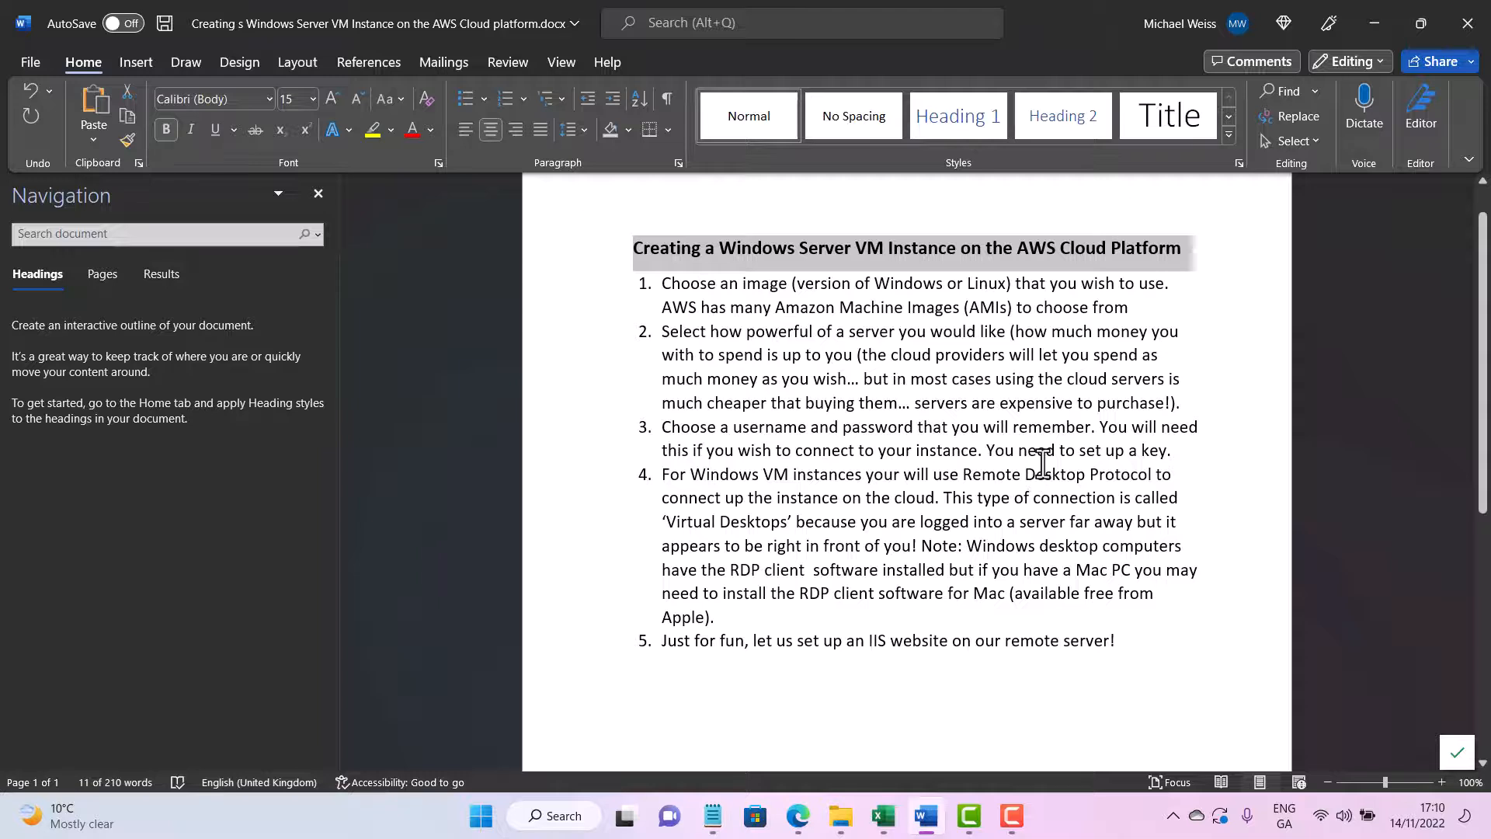
{"action": "scroll", "coordinate": [1037, 458], "scroll_direction": "down", "scroll_amount": 1}
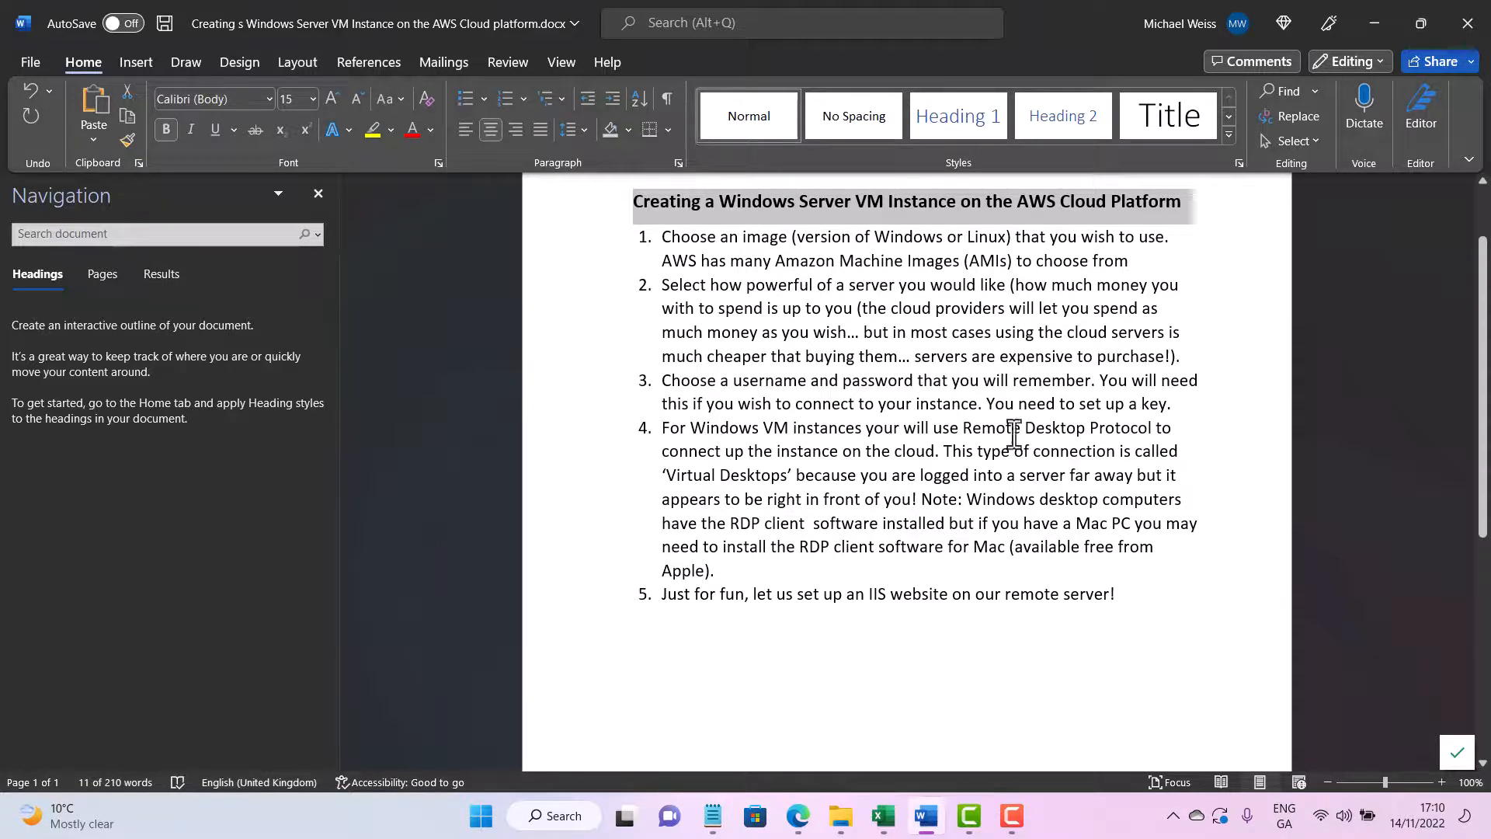
{"action": "scroll", "coordinate": [863, 483], "scroll_direction": "down", "scroll_amount": 1}
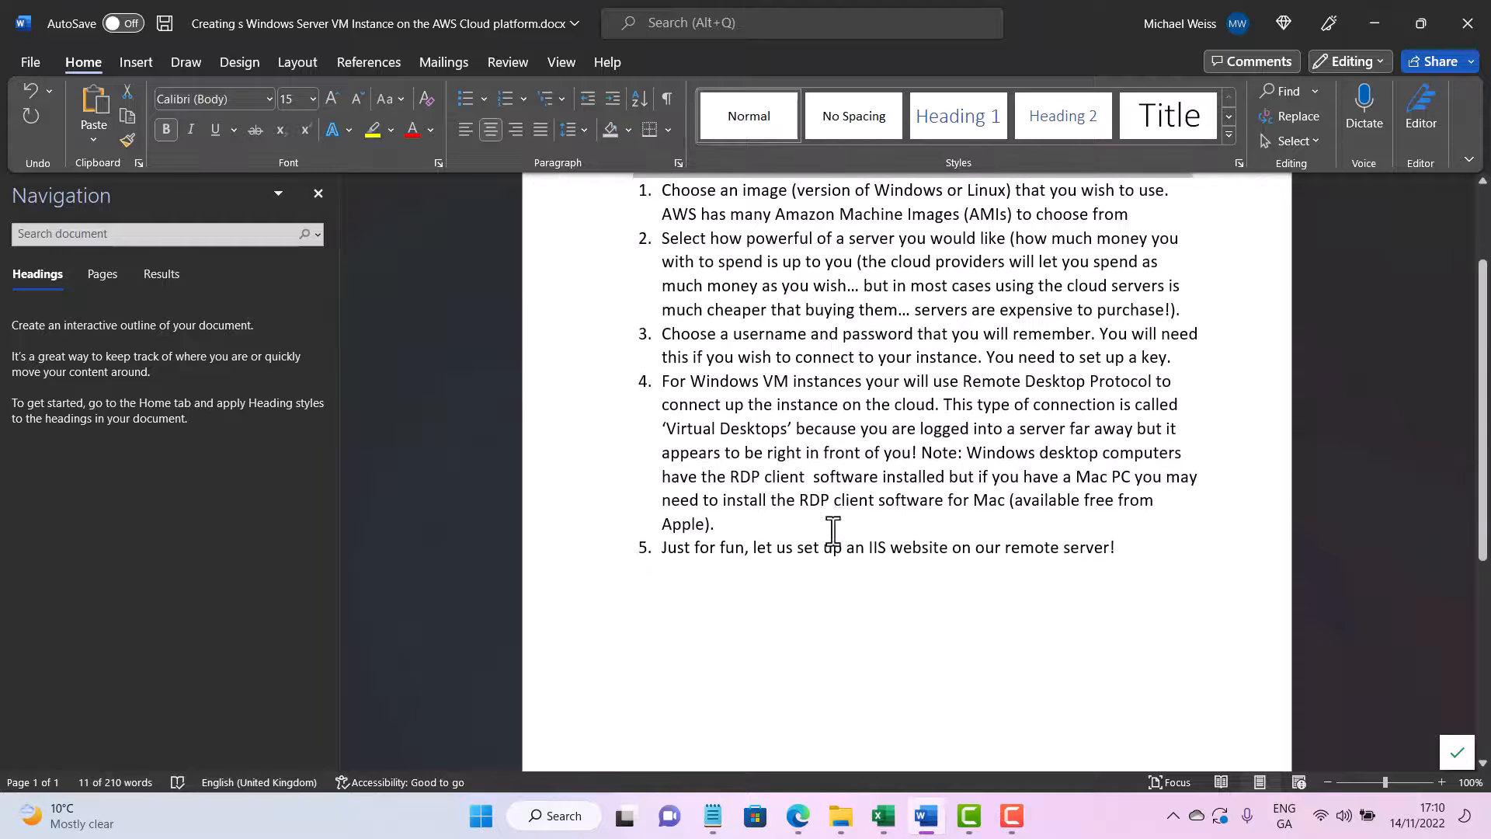